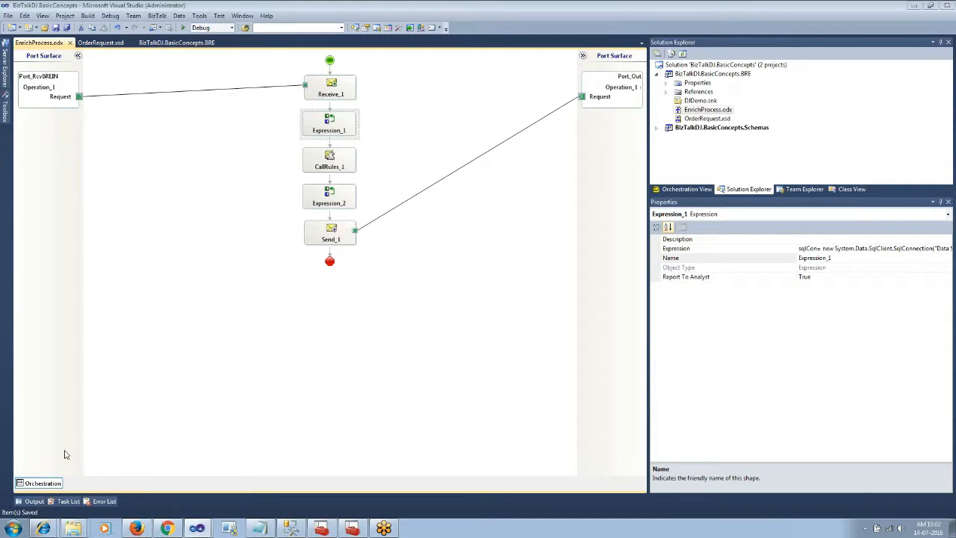
- Open the Business Rule Composer and maximize its window
left_click(14, 529)
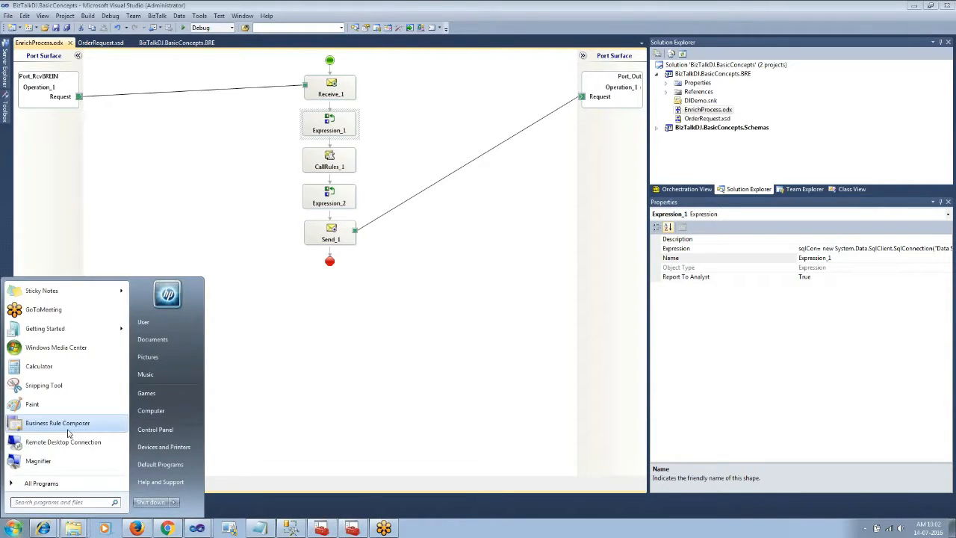
left_click(67, 429)
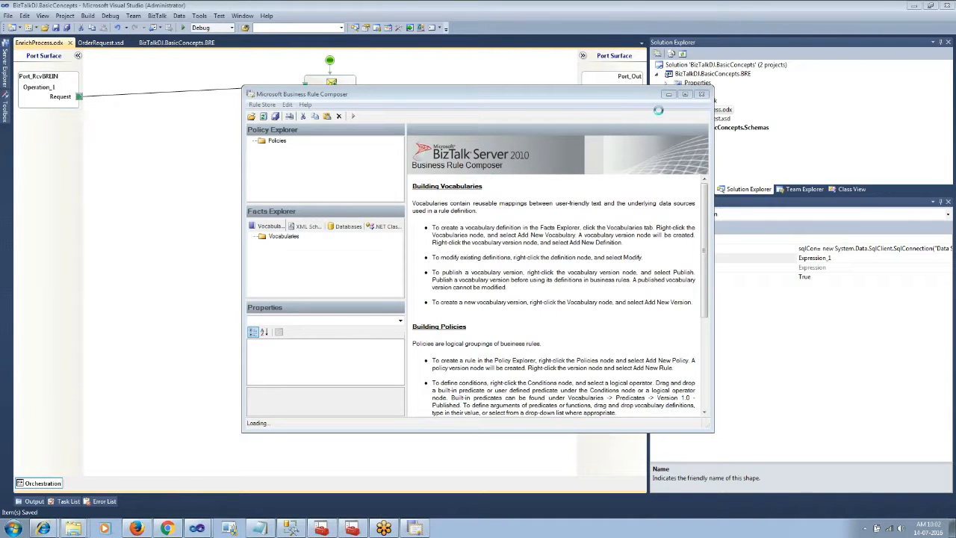
left_click(684, 94)
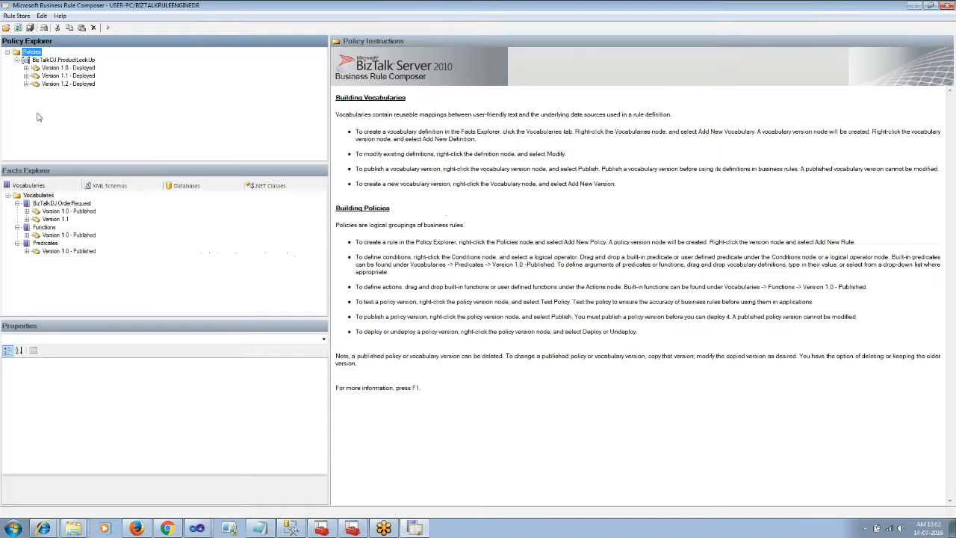
- Connect the database facts to the SQL server USER-PC
left_click(175, 187)
left_click(42, 198)
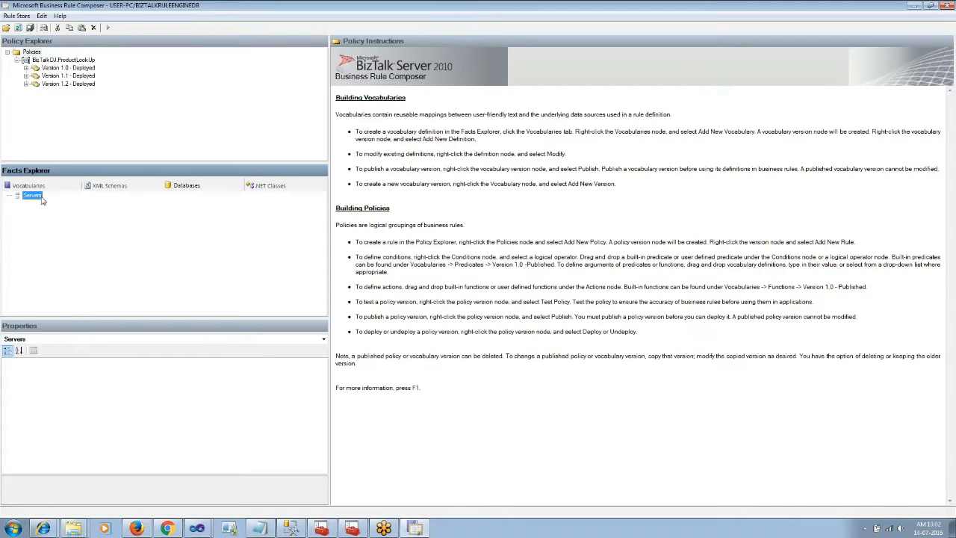
right_click(42, 199)
left_click(71, 203)
left_click(442, 337)
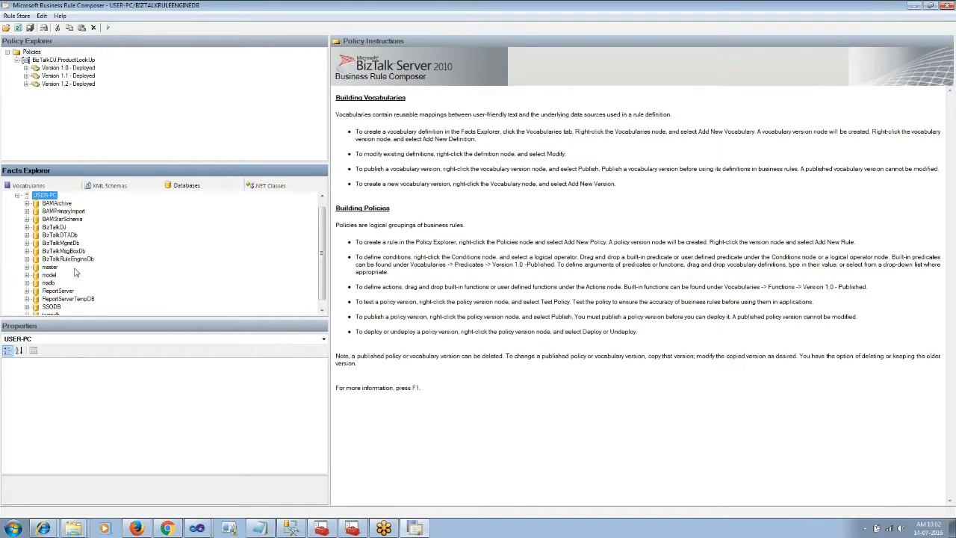
- Expand the BizTalkDJ database and show the columns of its Product and ProductCode tables
left_click(27, 227)
left_click_drag(316, 278, 321, 287)
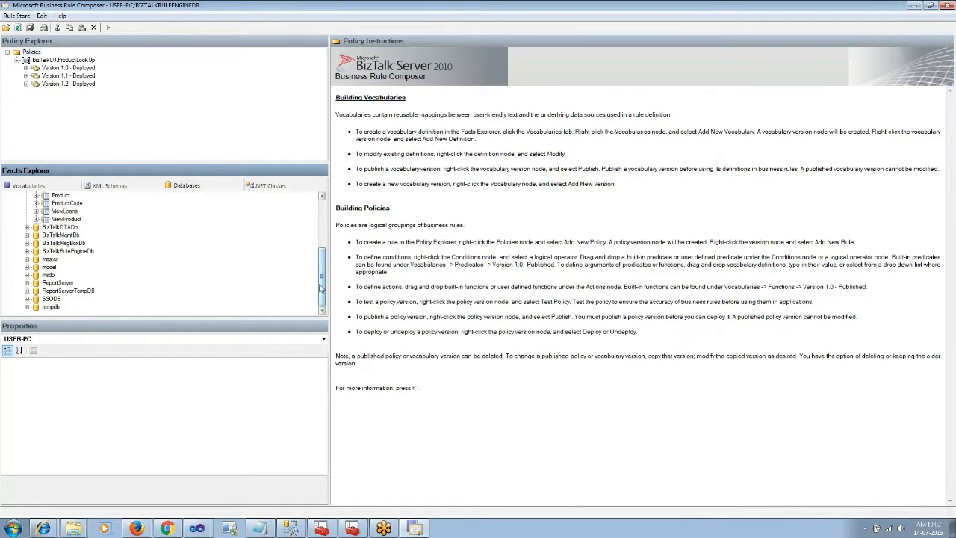
left_click(36, 196)
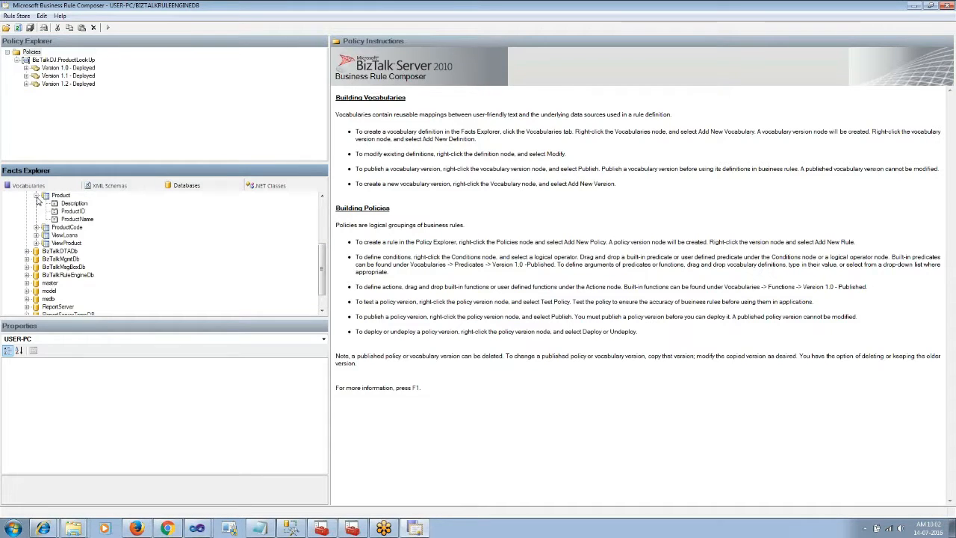
left_click(36, 227)
left_click(62, 195)
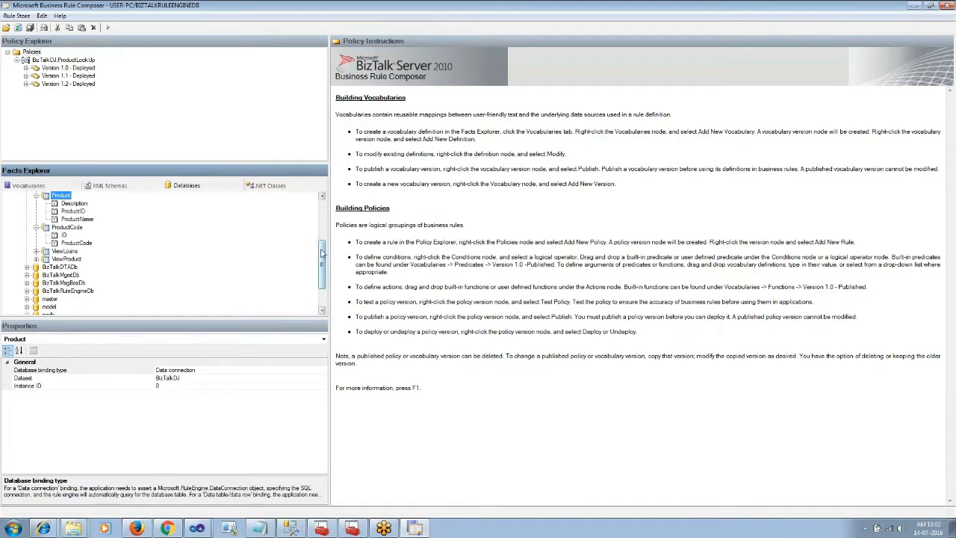
left_click_drag(322, 253, 323, 244)
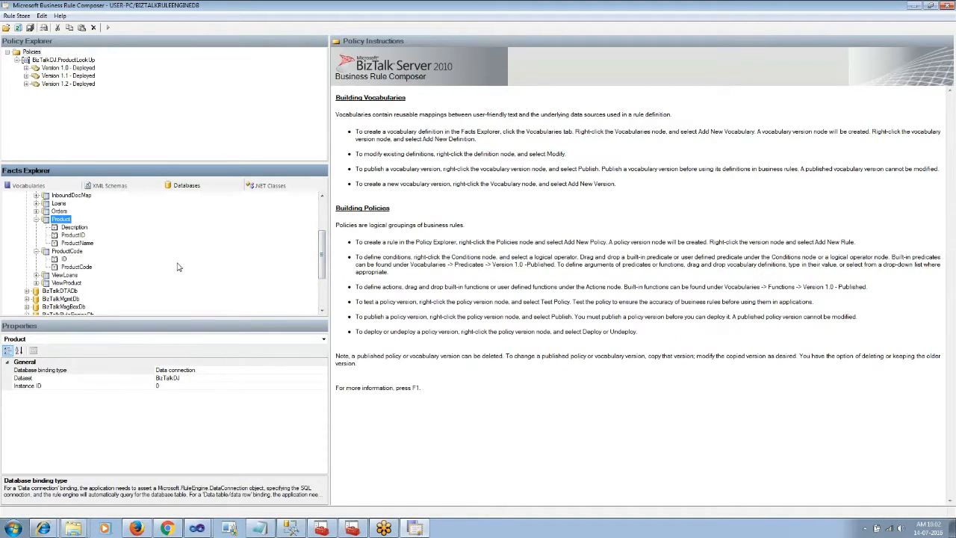
- Check the database binding type options available for the Product table
left_click(193, 371)
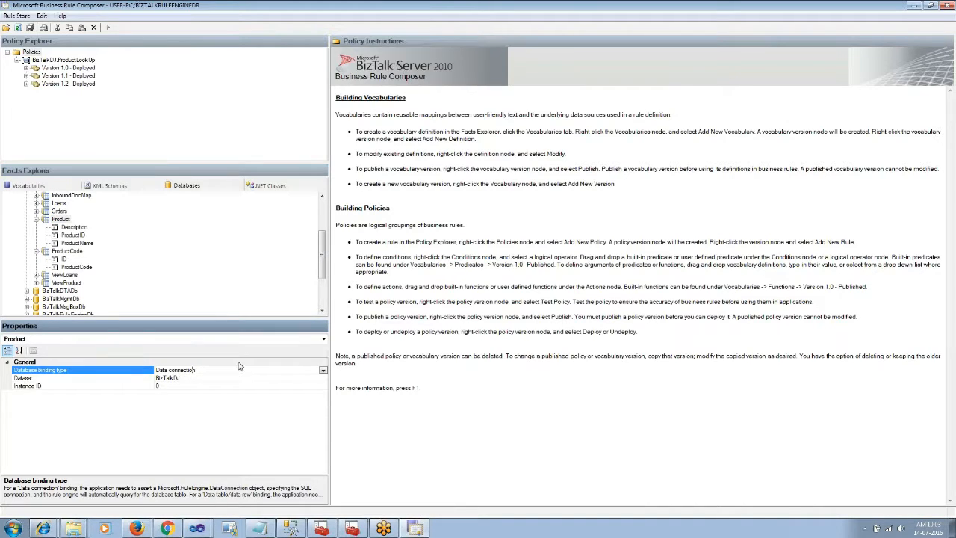
left_click(322, 372)
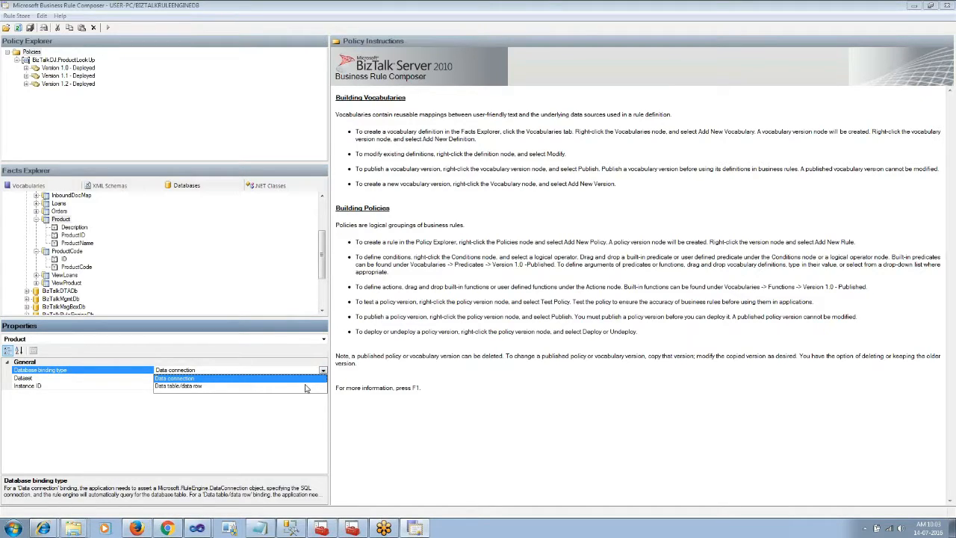
left_click(61, 221)
left_click(61, 221)
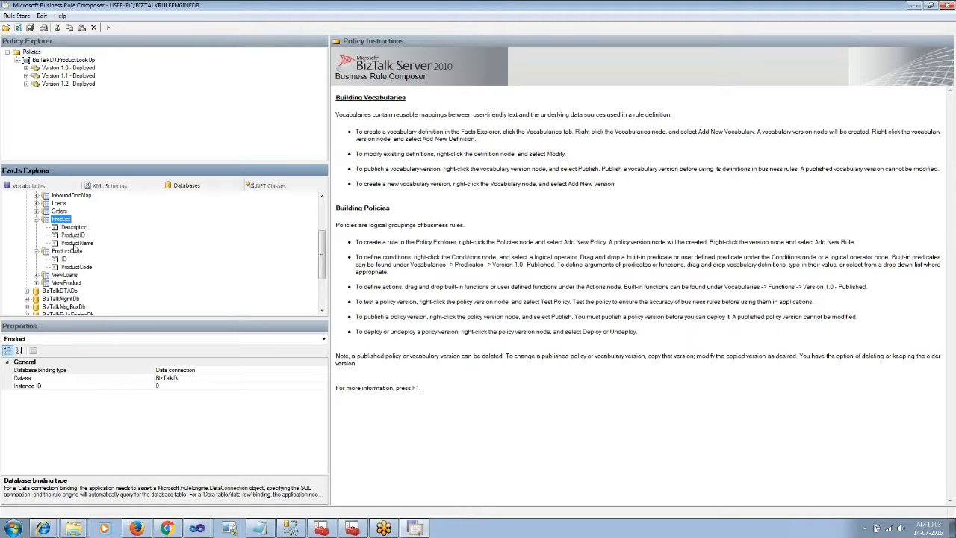
- Review ProductRule in policy version 1.2 together with the ProductID, ID and ProductCode columns it uses
left_click(48, 110)
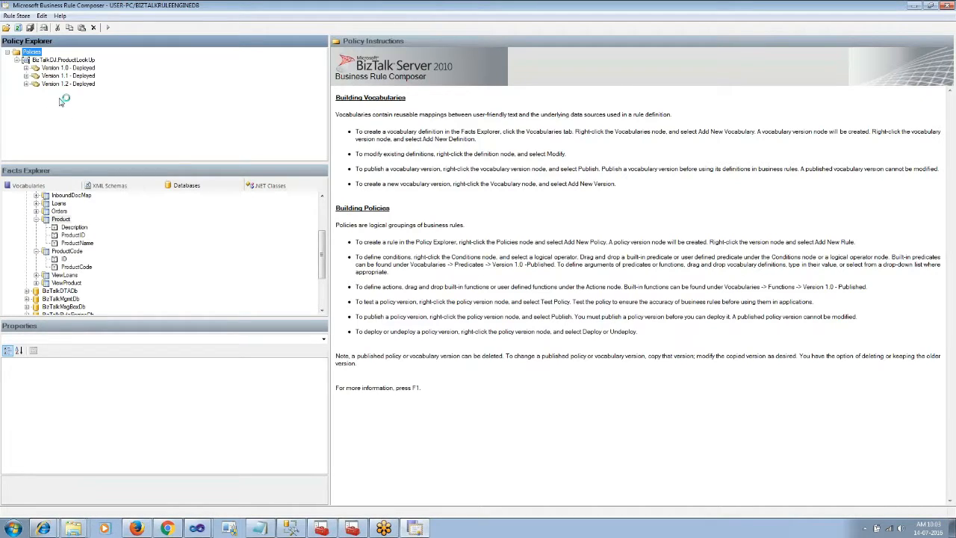
left_click(59, 100)
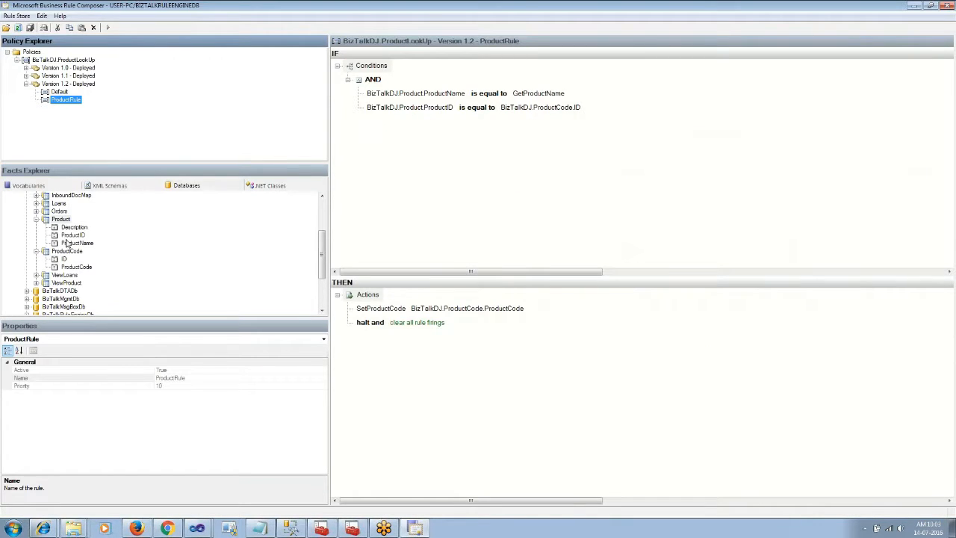
left_click(65, 236)
left_click(64, 258)
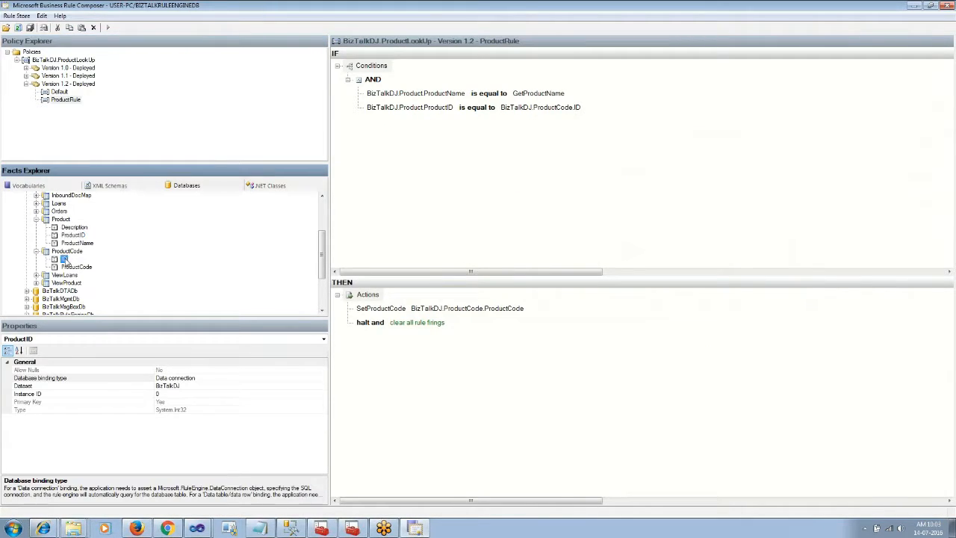
left_click(78, 267)
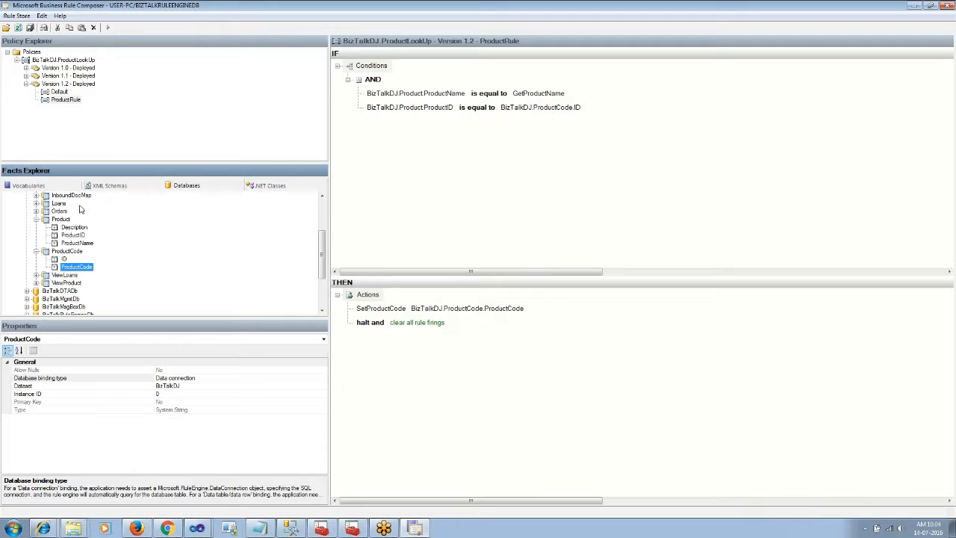
- Collapse the Product and ProductCode tables, and expand and select the ViewProduct table
left_click(36, 218)
left_click(36, 227)
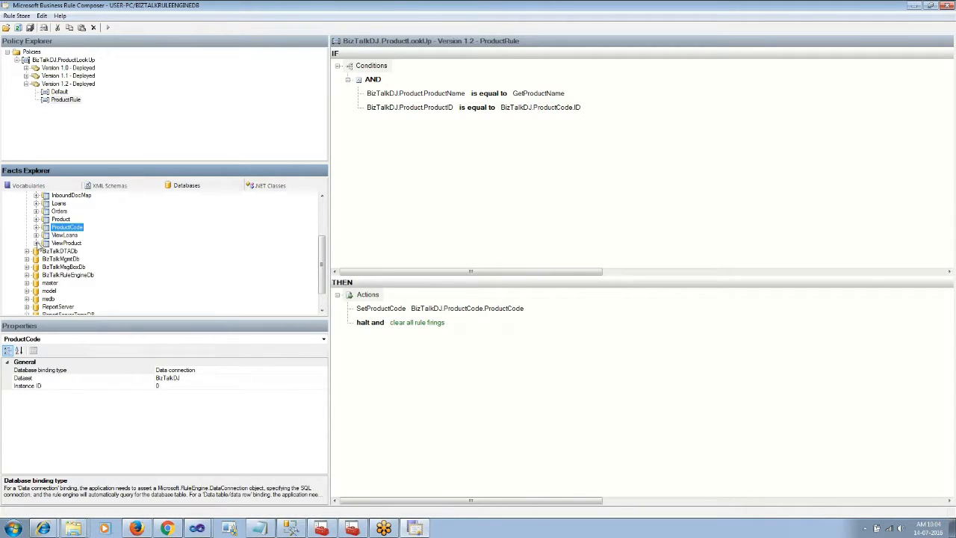
left_click(35, 243)
left_click(67, 242)
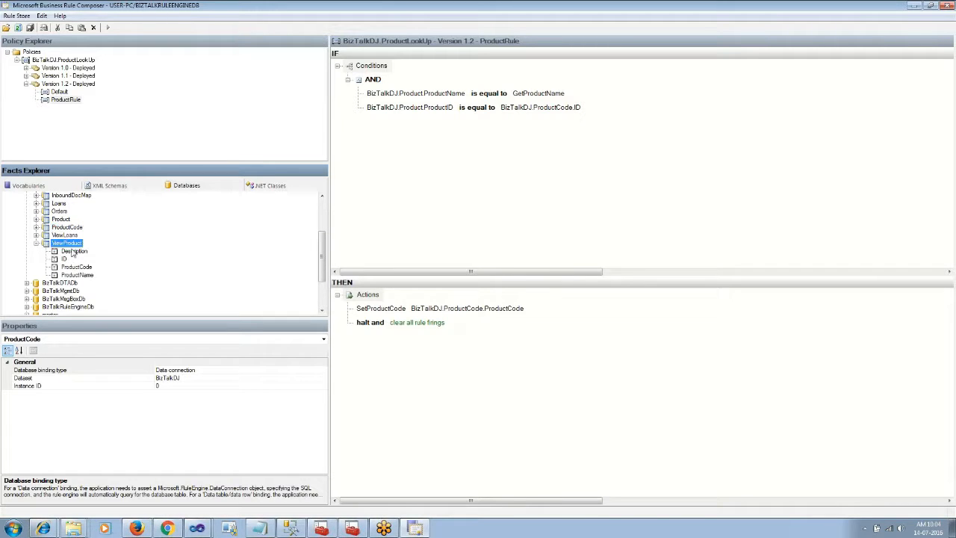
- Switch to SQL Server Management Studio and query the top 1000 rows of dbo.ViewProduct
left_click(291, 527)
right_click(82, 255)
left_click(121, 284)
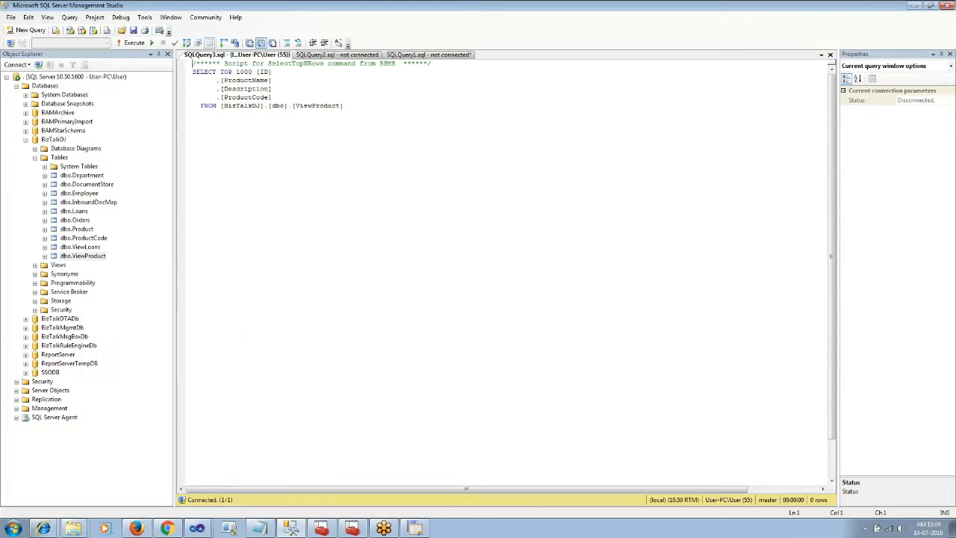
- Replace the TOP 1000 column list in the ViewProduct query with *
left_click_drag(219, 71, 275, 96)
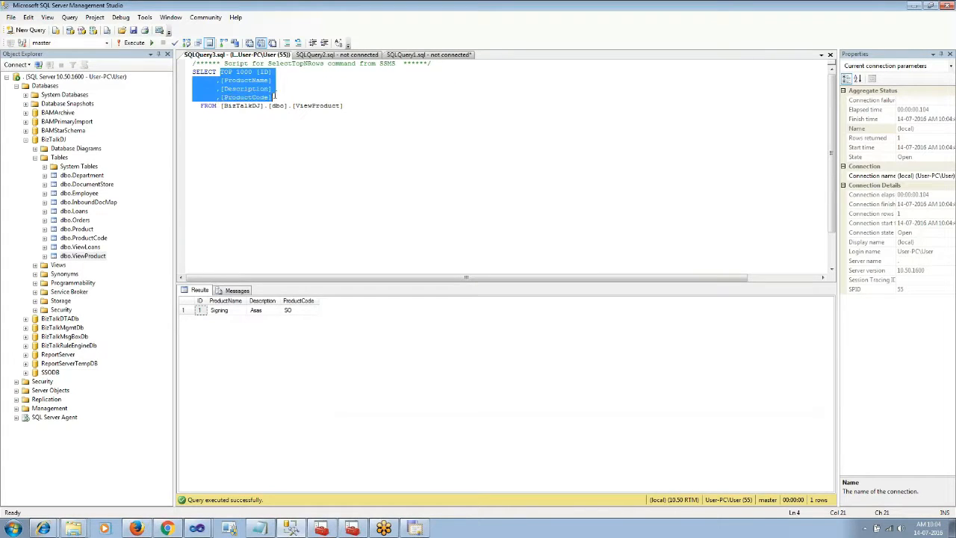
type("*")
key("Delete")
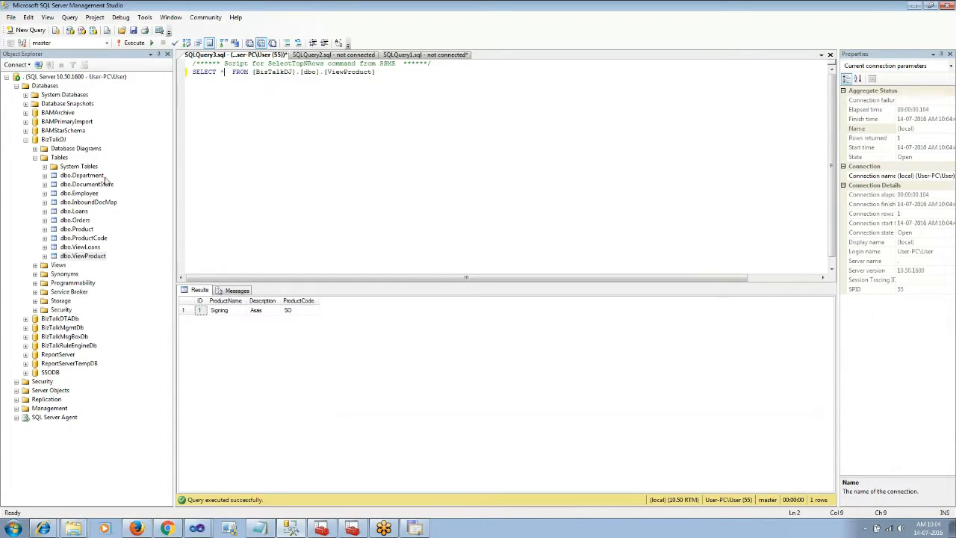
- Open dbo.ViewProduct for row editing and permanently delete all its rows
right_click(92, 256)
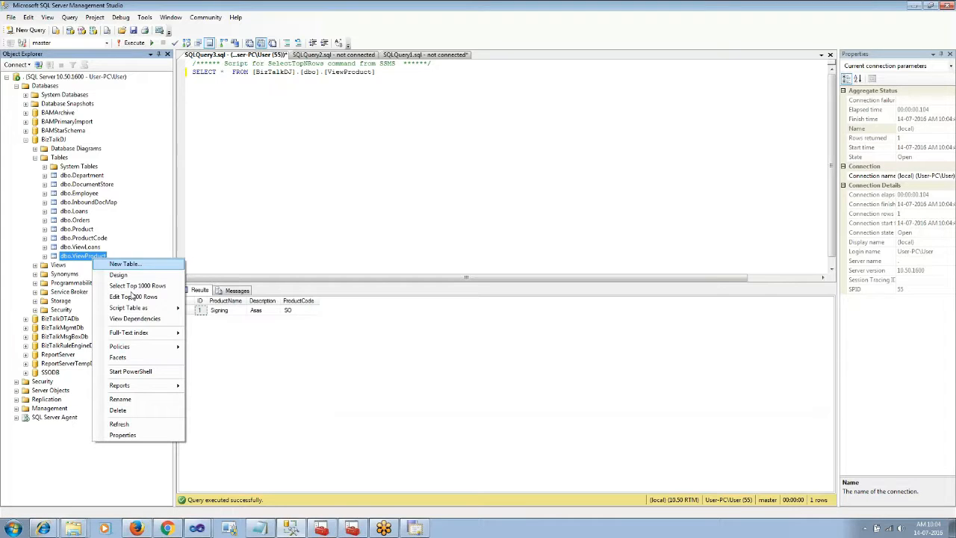
left_click(135, 297)
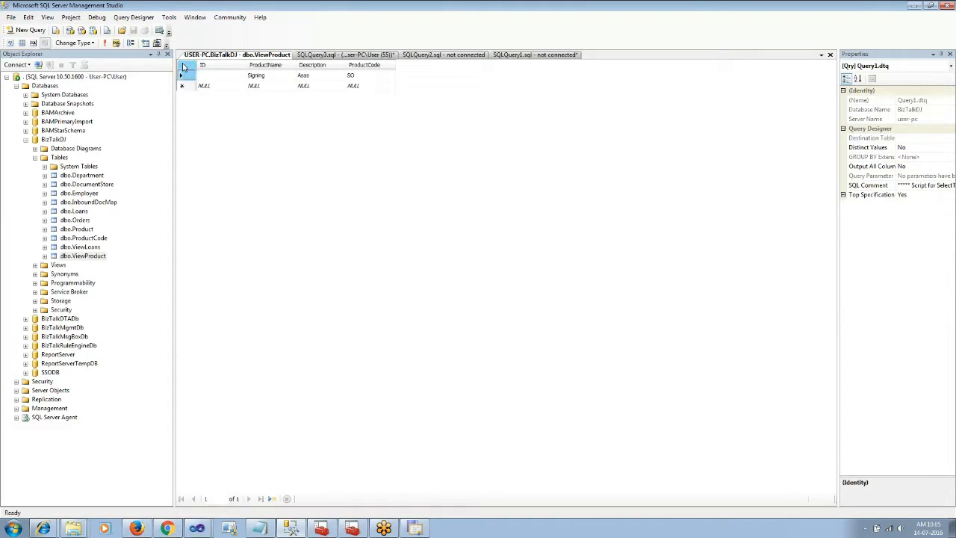
left_click(182, 65)
right_click(183, 68)
left_click(209, 117)
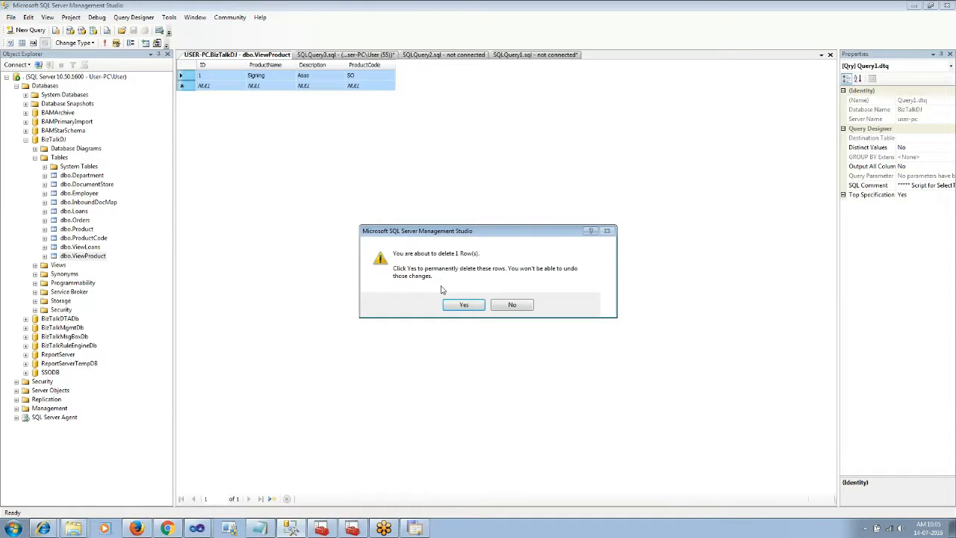
left_click(460, 306)
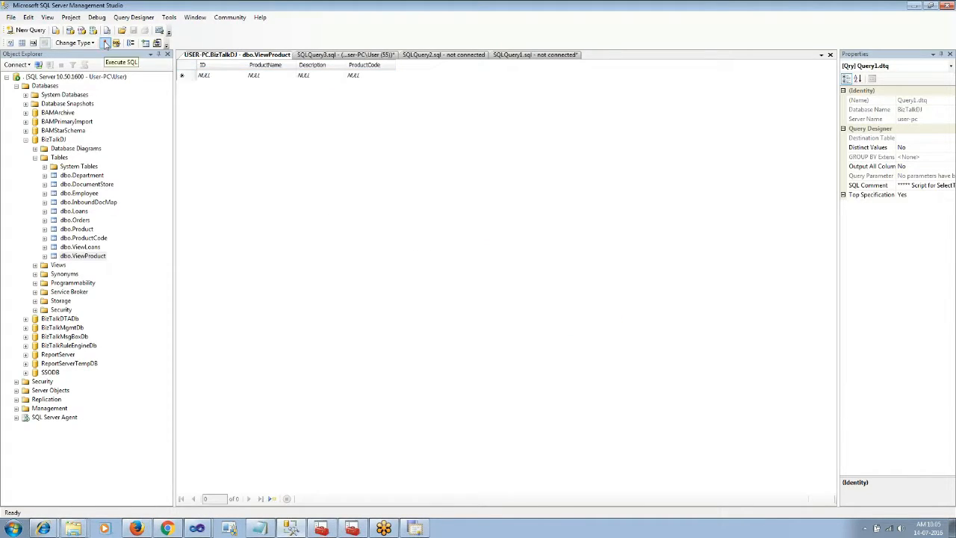
- Run the SELECT * query on ViewProduct and select its whole statement
left_click(357, 55)
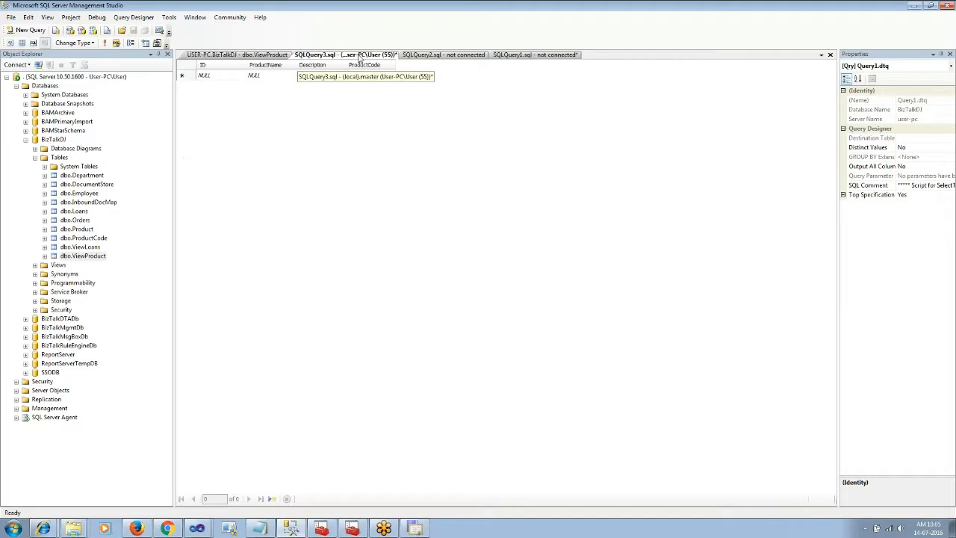
left_click(130, 45)
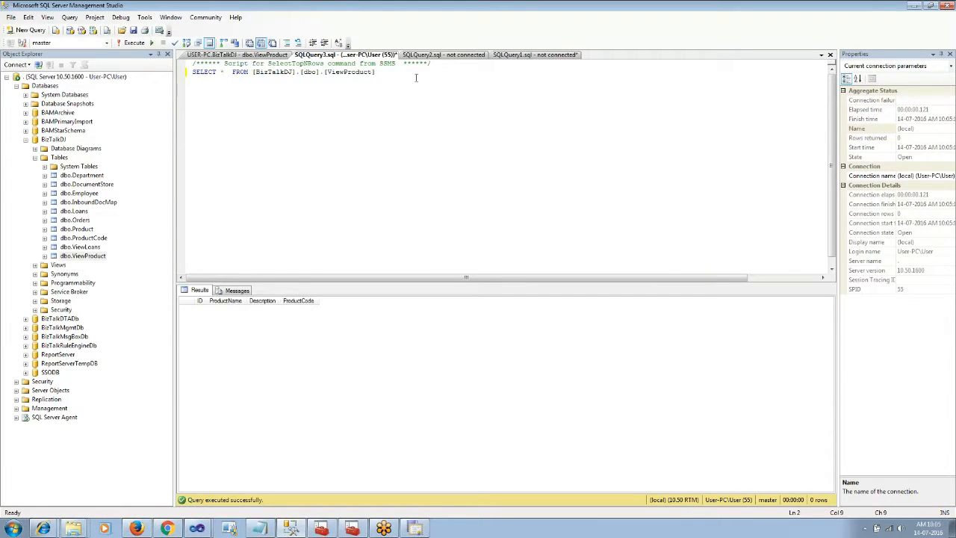
left_click_drag(415, 78, 192, 73)
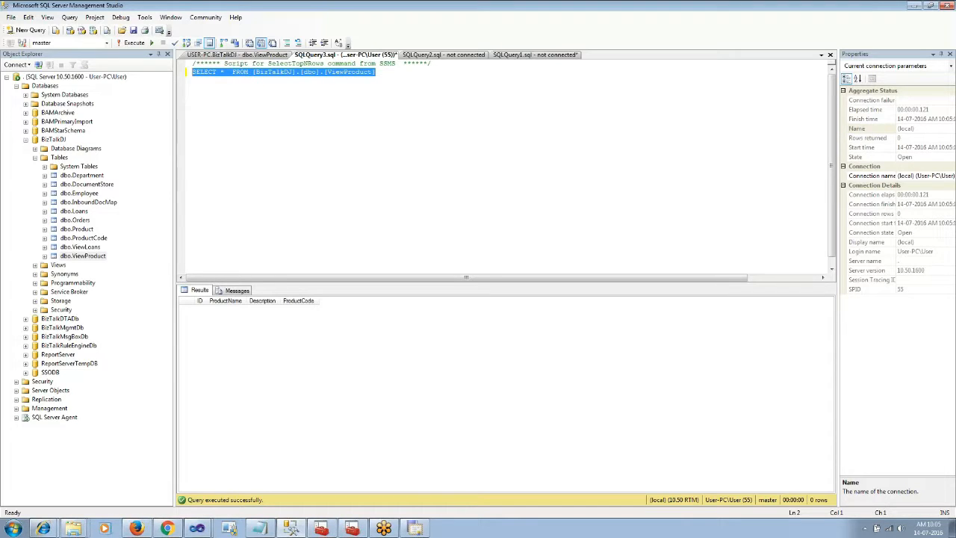
- Switch back to the Business Rule Composer and set ViewProduct's database binding type to Data table/data row
left_click(415, 527)
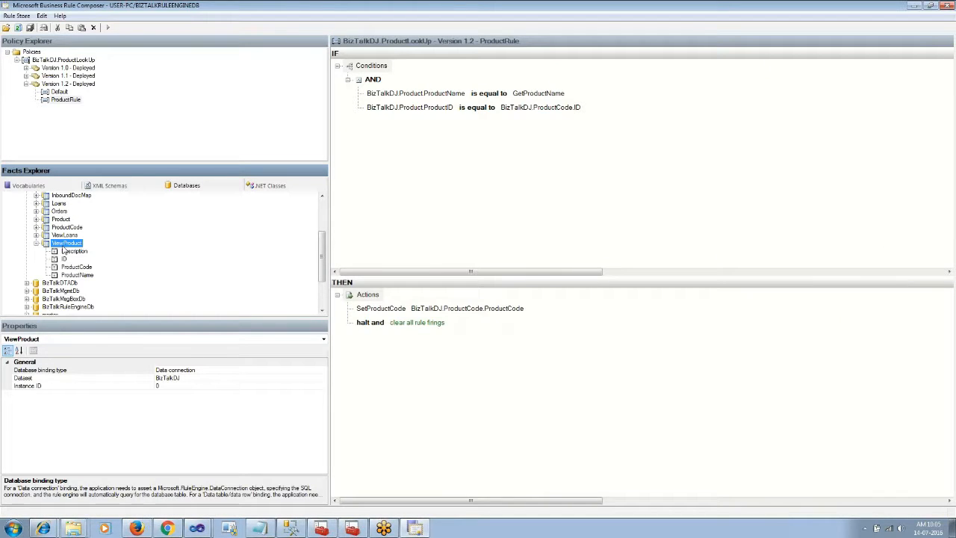
left_click(221, 371)
left_click(323, 370)
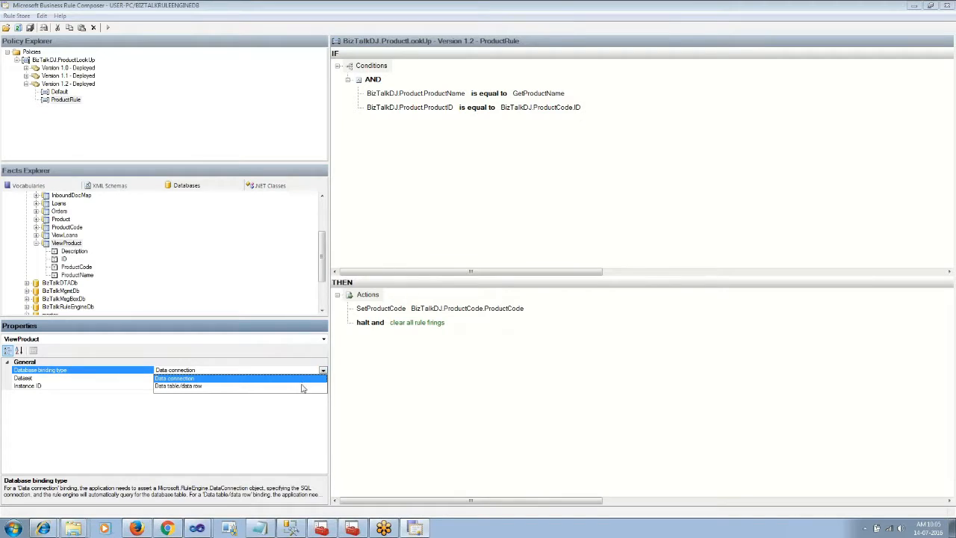
left_click(302, 386)
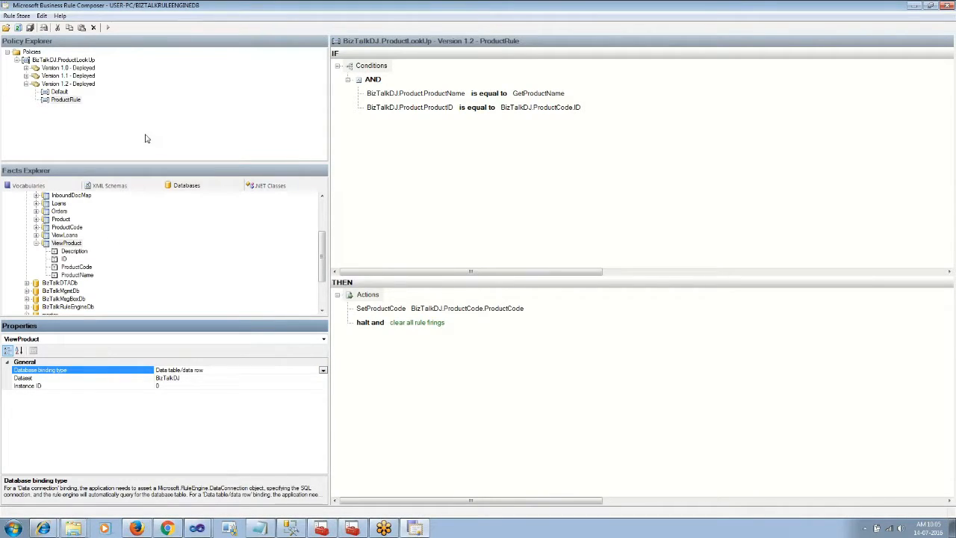
- Switch to the BizTalkDJ.BasicConcepts solution in Visual Studio, open Expression_1 of the orchestration and delete all its code
left_click(197, 527)
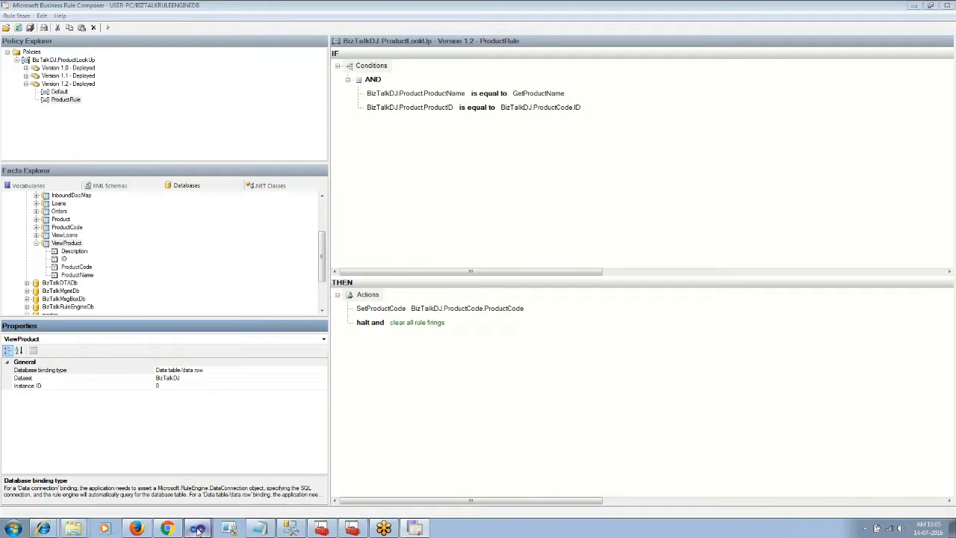
left_click(213, 489)
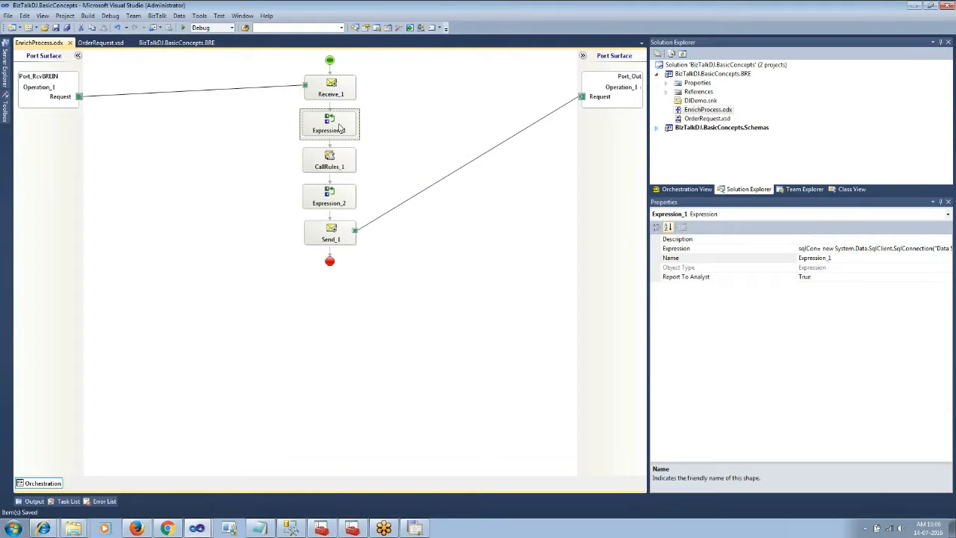
double_click(338, 129)
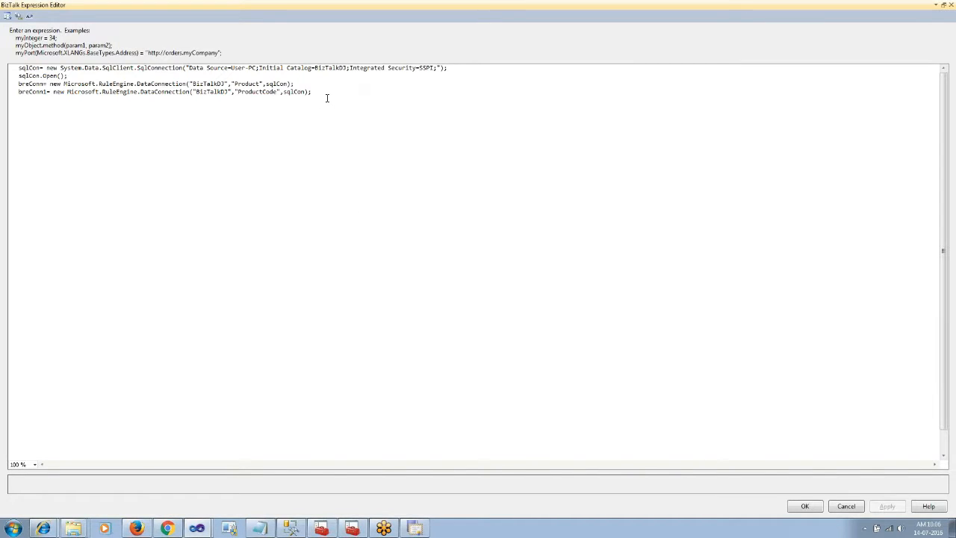
left_click_drag(326, 99, 6, 45)
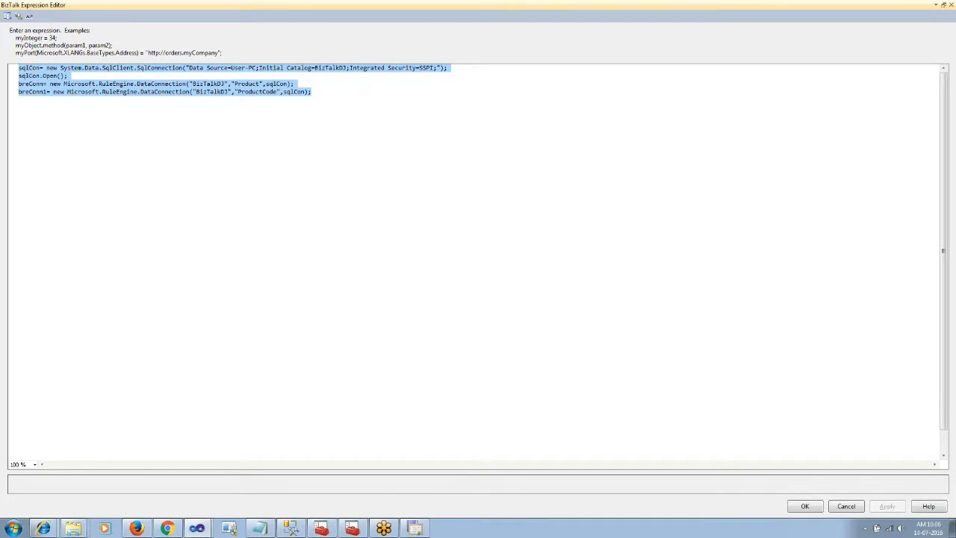
key("Delete")
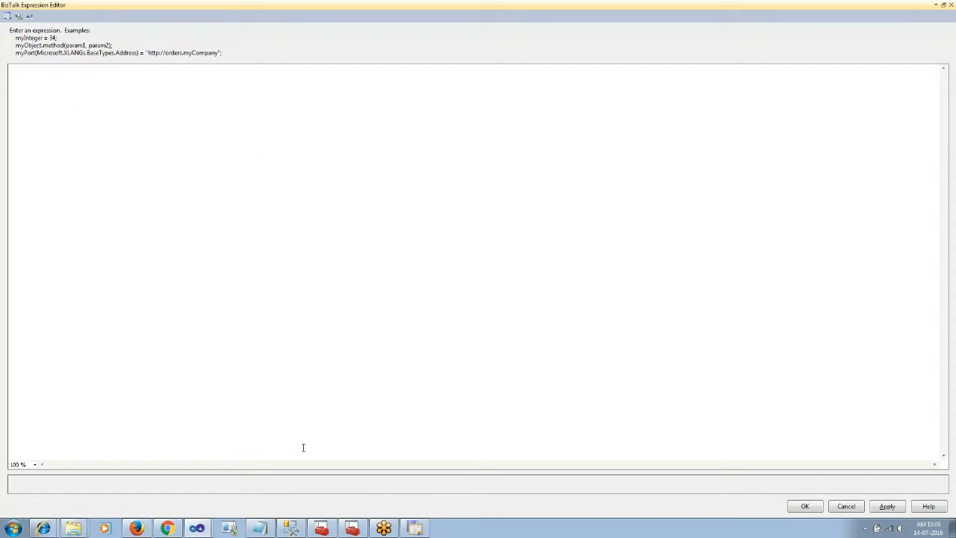
- Copy the prepared code that fills breDataSet through breSQLAda and builds typedDataTable from the text file into Expression_1, and accept the expression
left_click(259, 528)
left_click_drag(363, 49, 1, 25)
key("alt+Tab")
type("dbConnString=\"Data Source=User-PC;Initial Catalog=BizTalkDJ;Integrated Security=SSPI;\"; breSQLAda = new  System.Data.SqlClient.SqlDataAdapter(\"SELECT PC.ID as ProductID, P.ProductName, P.Description, PC.ProductCode FROM [Product] P inner join ProductCode pc on P.ProductID=PC.ID\", dbConnString); breDataSet= new System.Data.DataSet(\"BizTalkDJ\"); breSQLAda.Fill(breDataSet,\"ViewProduct\"); typedDataTable = new Microsoft.RuleEngine.TypedDataTable(breDataSet.Tables[\"ViewProduct\"]);")
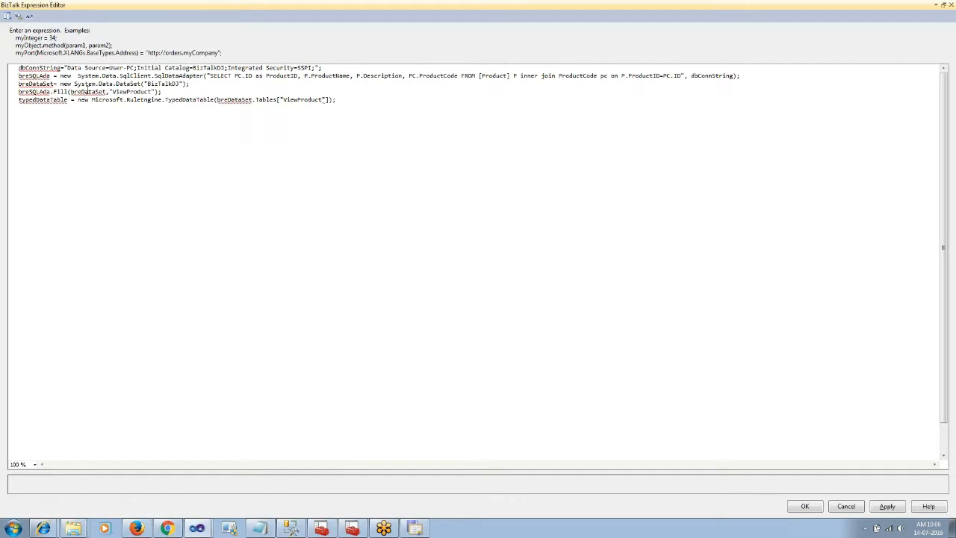
mouse_move(43, 92)
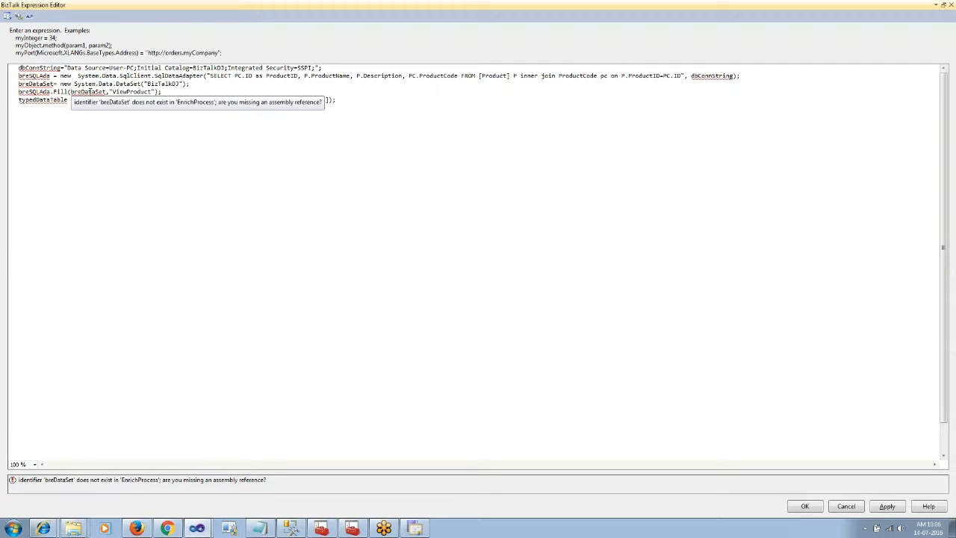
double_click(41, 76)
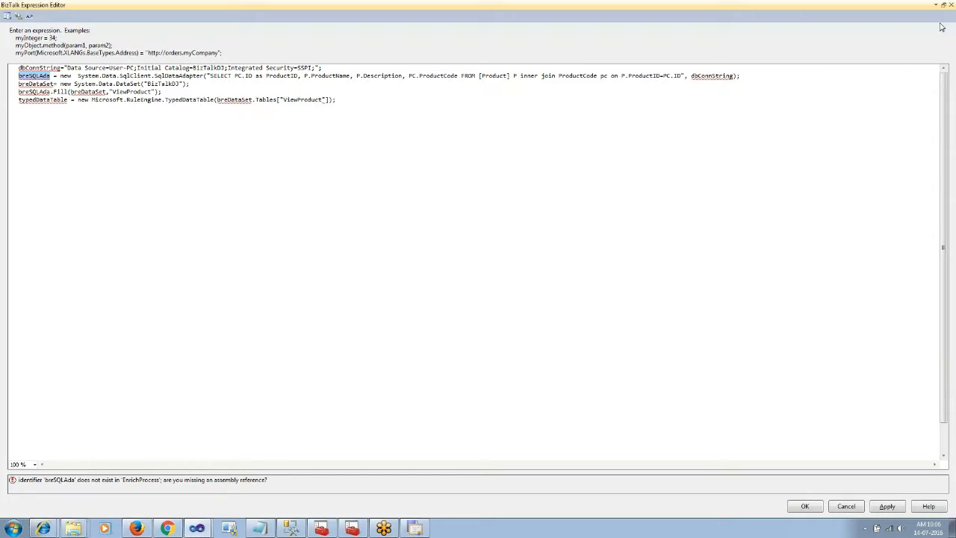
left_click(805, 506)
- Add a new variable named breDataset to the EnrichProcess orchestration
left_click(685, 189)
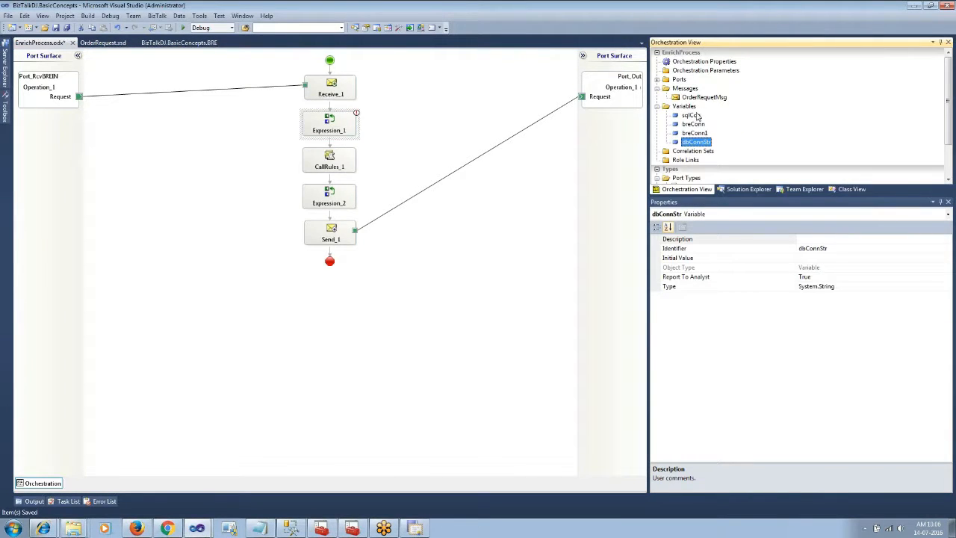
left_click(684, 106)
right_click(693, 109)
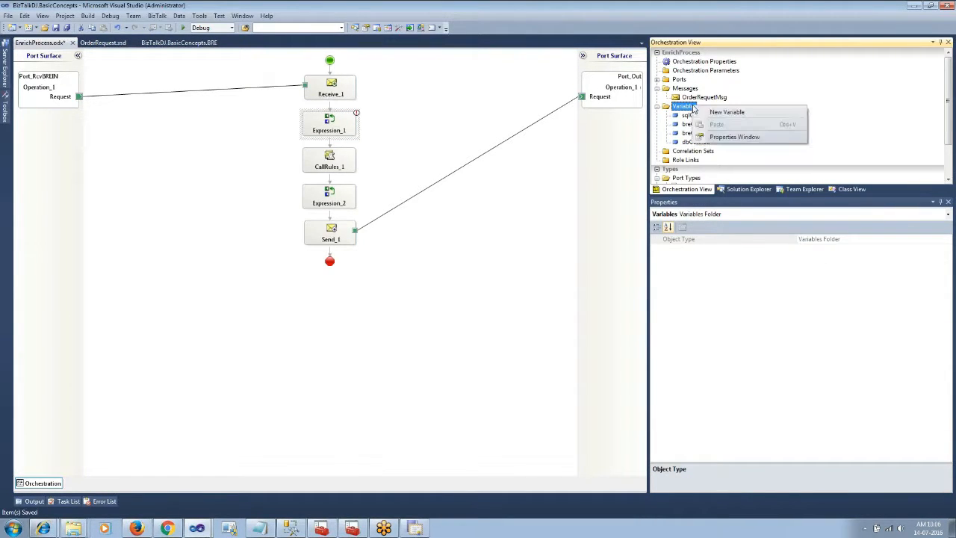
left_click(707, 113)
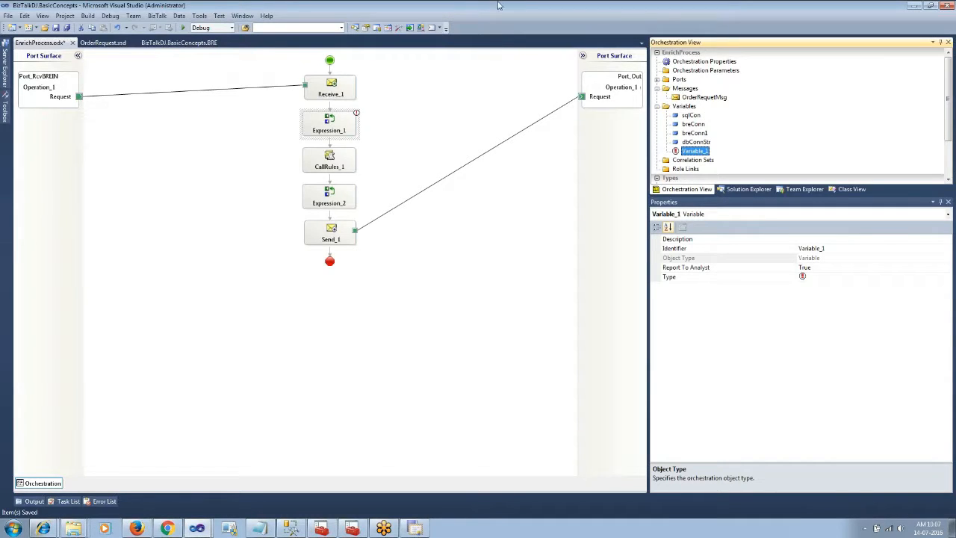
left_click(825, 420)
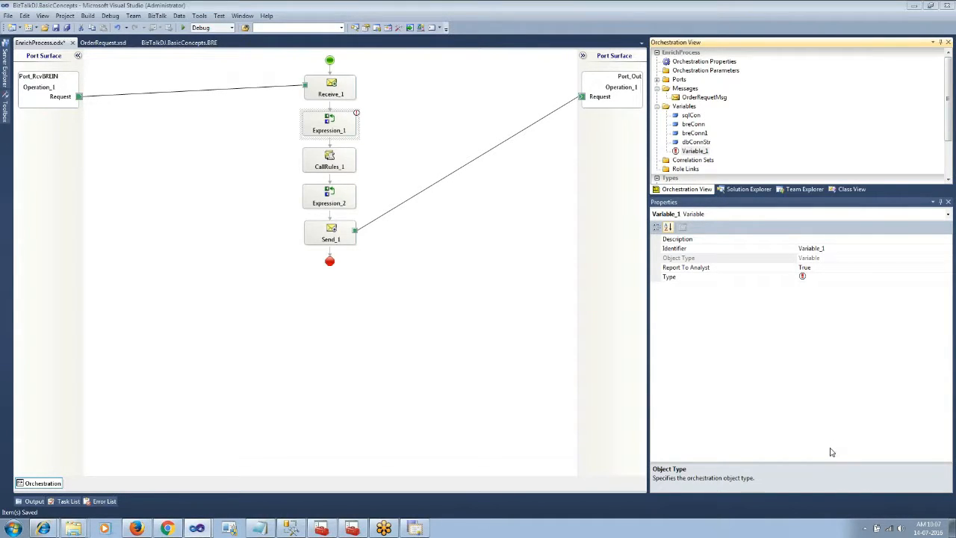
left_click(698, 151)
double_click(832, 250)
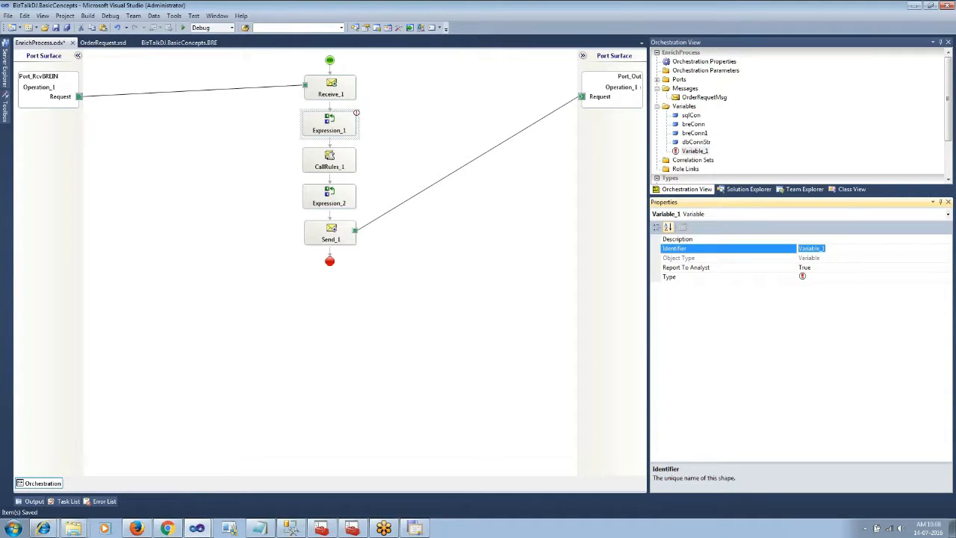
type("breDataset")
- Set the breDataset variable's type to the .NET class System.Data.DataSet
left_click(912, 277)
left_click(948, 277)
left_click(864, 287)
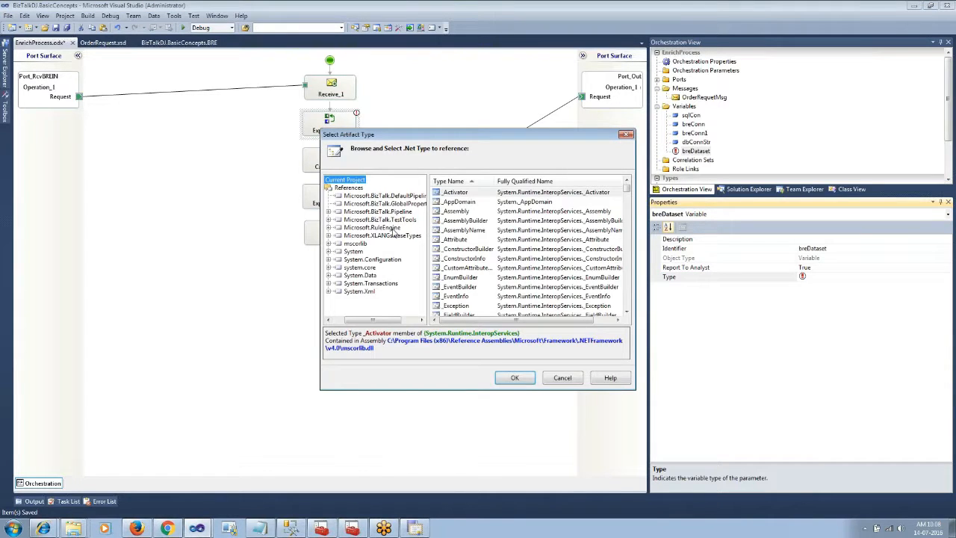
left_click(371, 274)
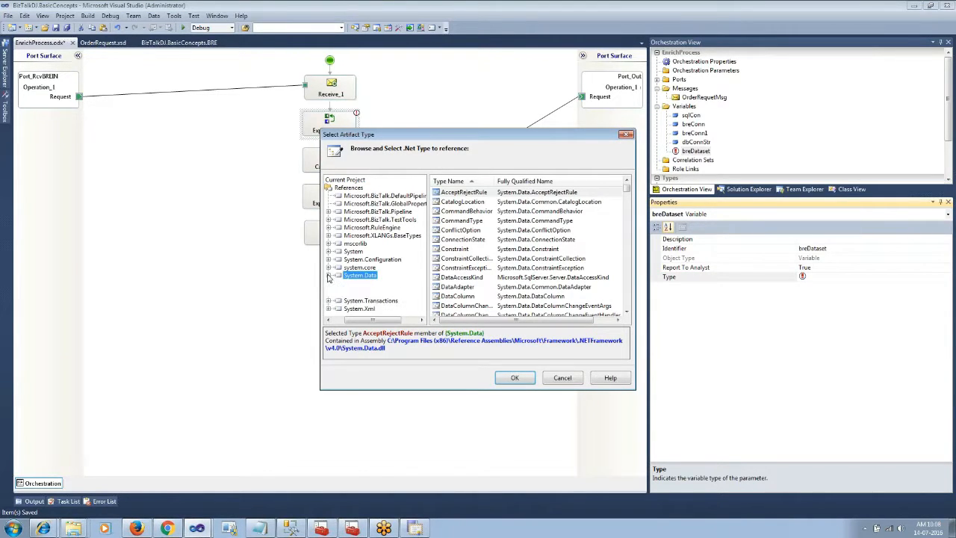
left_click(328, 274)
left_click(381, 245)
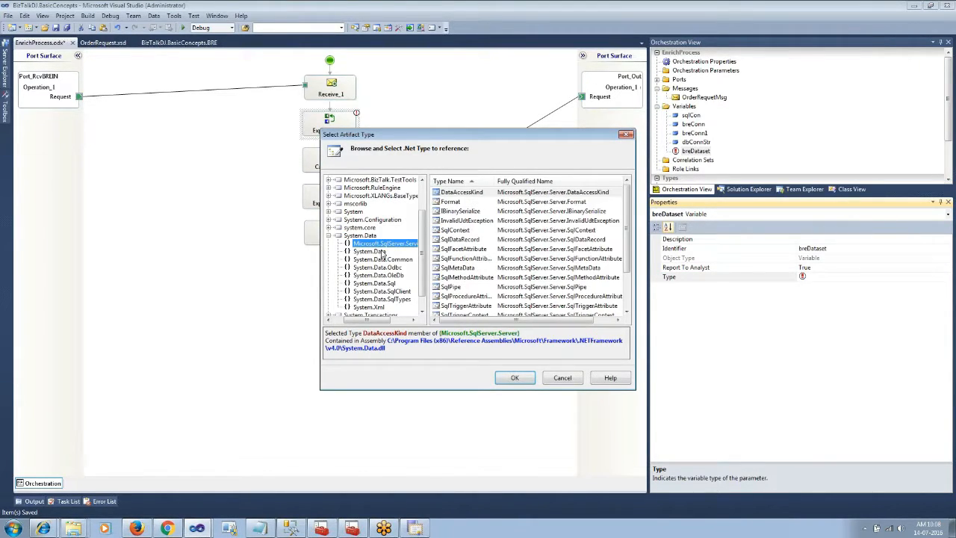
left_click(381, 253)
left_click(452, 181)
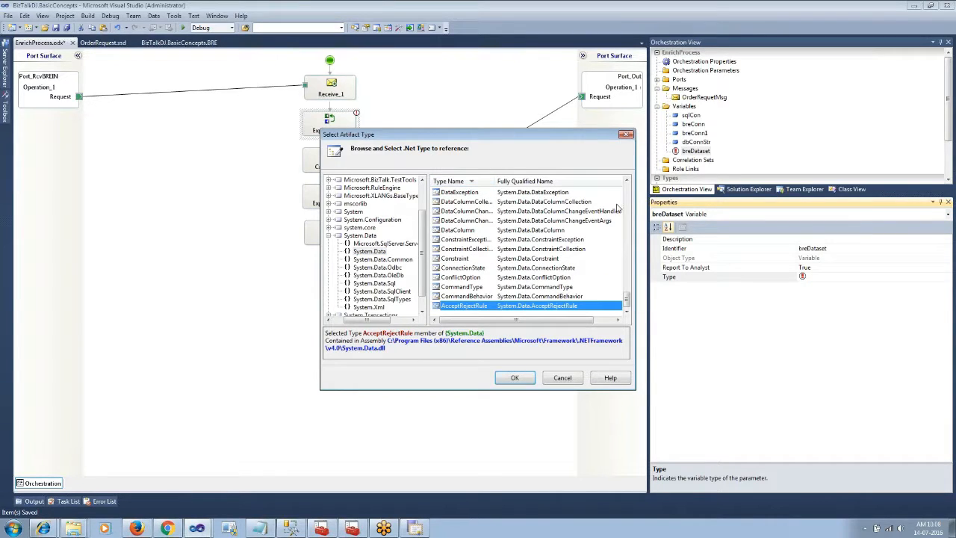
scroll(458, 284, "up", 7)
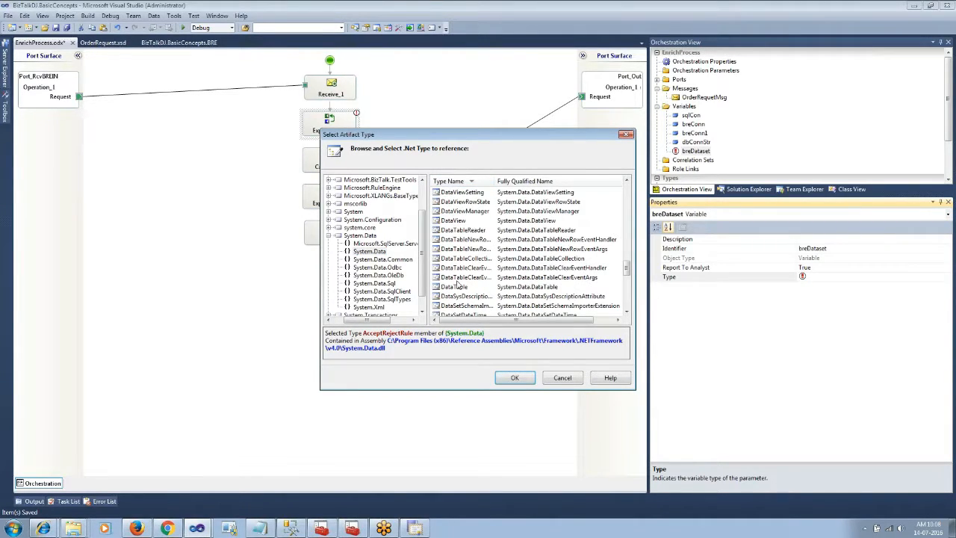
left_click(455, 221)
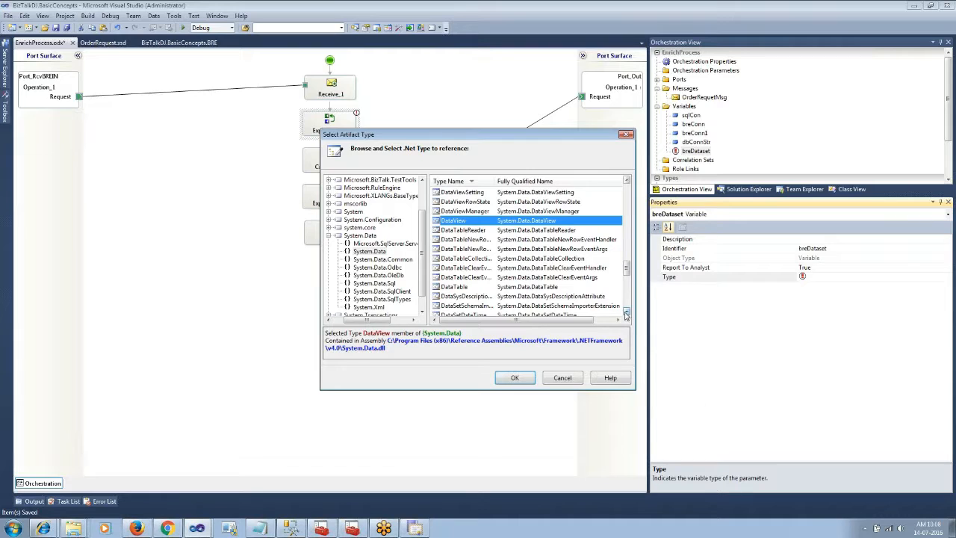
left_click(626, 313)
double_click(539, 291)
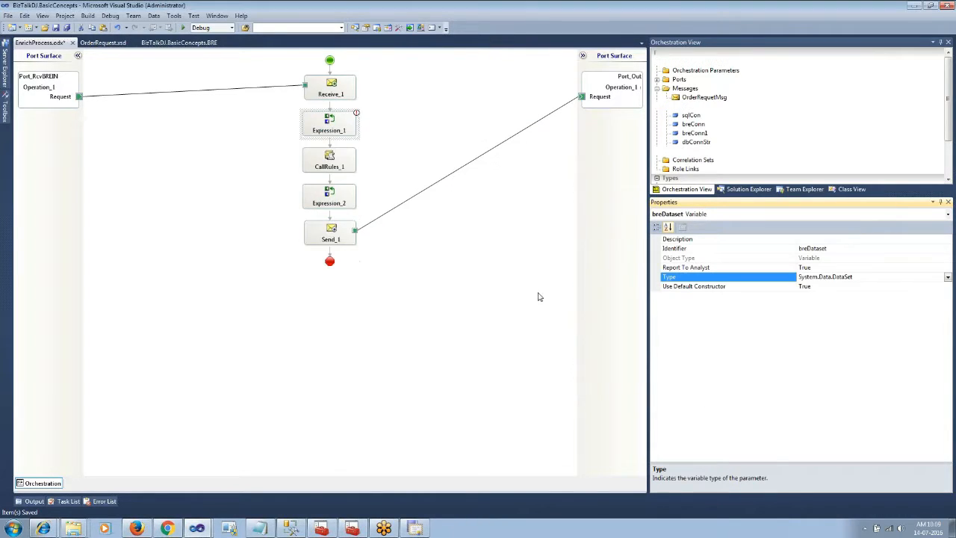
- Add another orchestration variable and name it sqlAdp
right_click(686, 106)
left_click(708, 112)
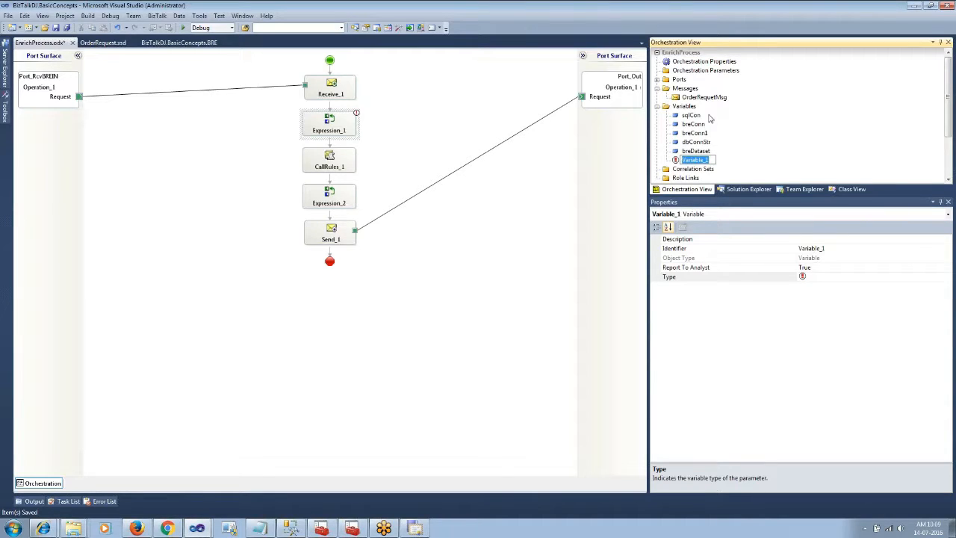
type("sqlAd")
left_click(688, 159)
key("BackSpace")
type("q")
- Set the sqlAdp variable's type to the .NET class System.Data.SqlClient.SqlDataAdapter
left_click(842, 277)
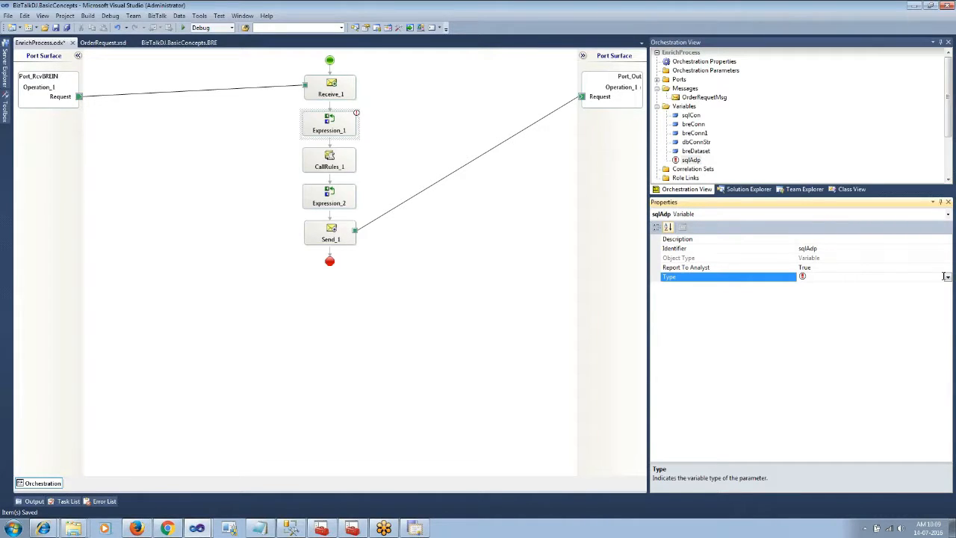
left_click(842, 277)
left_click(817, 287)
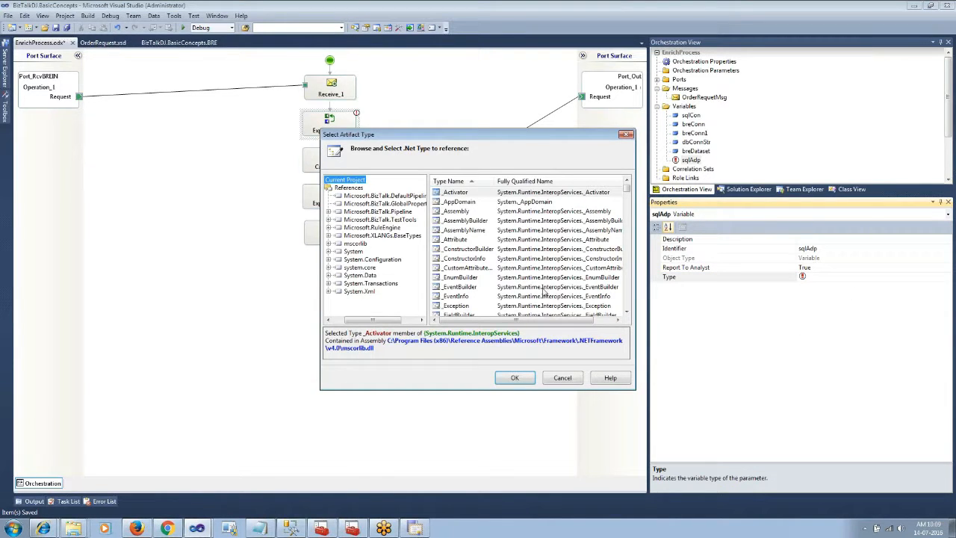
left_click(374, 276)
left_click(454, 240)
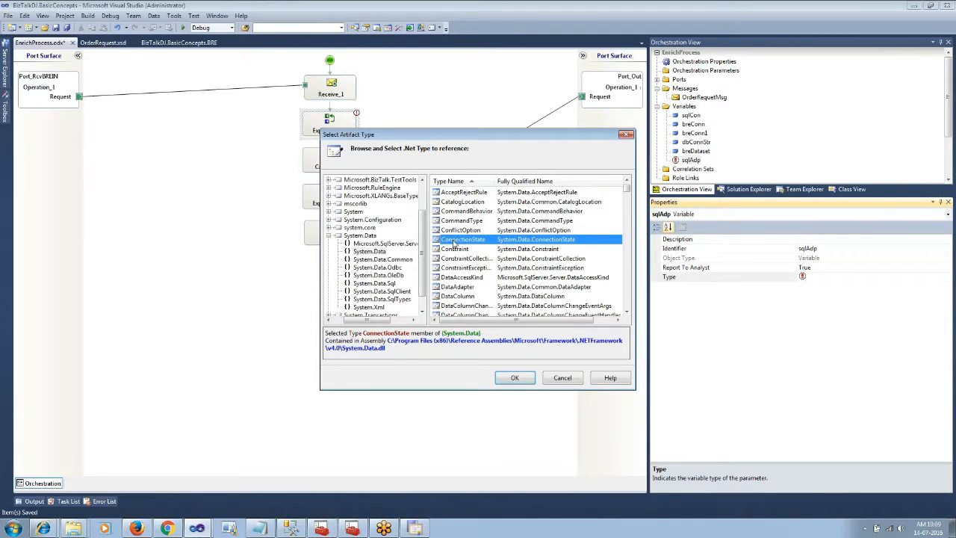
left_click(391, 292)
left_click(462, 250)
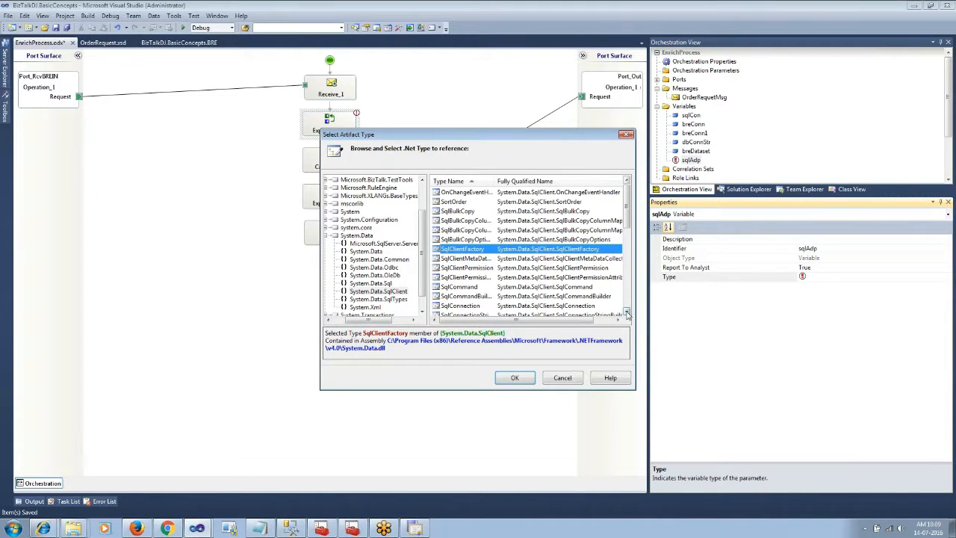
scroll(625, 315, "down", 4)
left_click(471, 287)
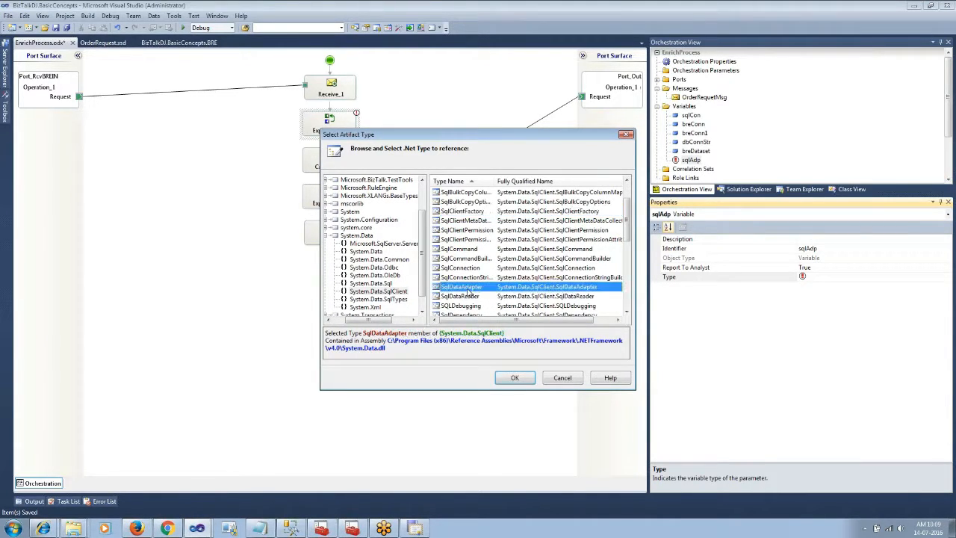
left_click(516, 378)
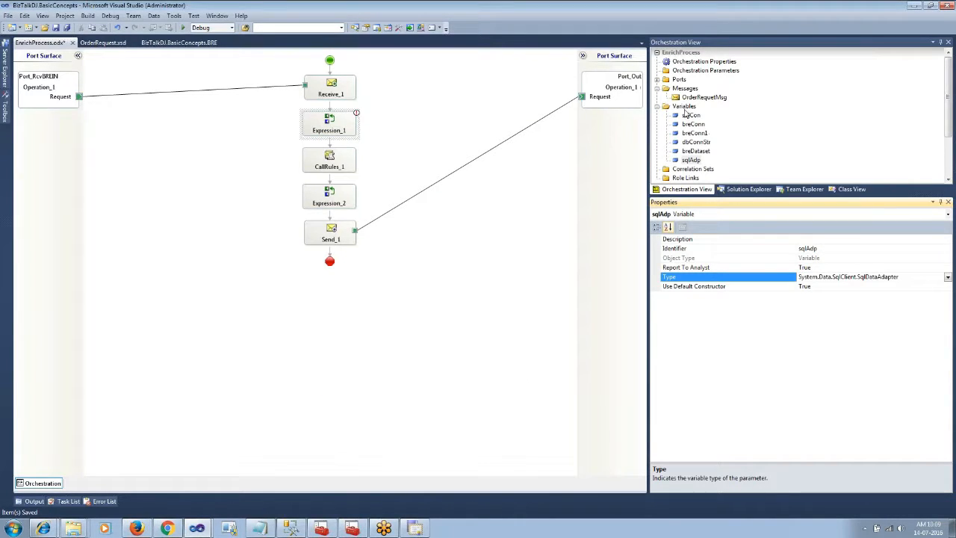
- Add a third orchestration variable with the .NET class Microsoft.RuleEngine.TypedDataTable as its type
right_click(684, 109)
left_click(706, 117)
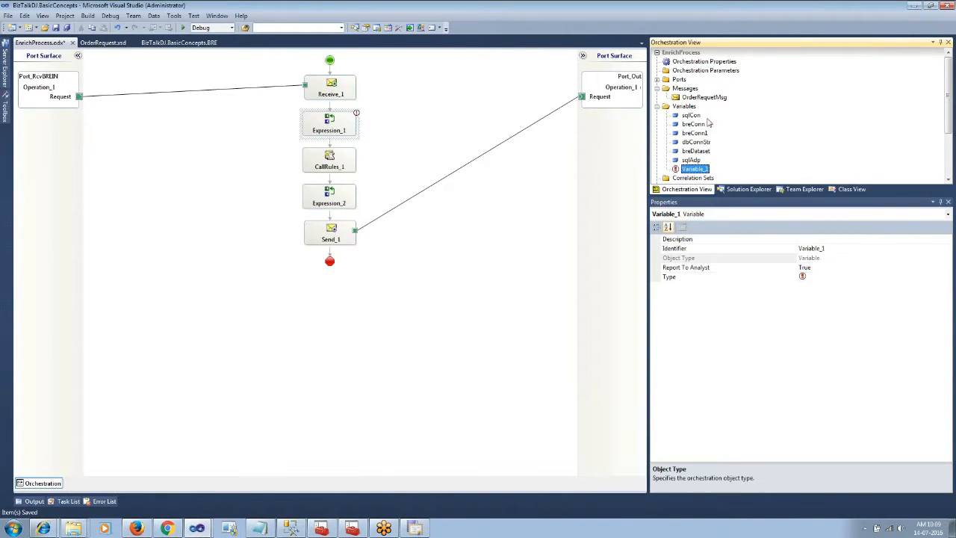
left_click(912, 279)
left_click(947, 276)
left_click(873, 287)
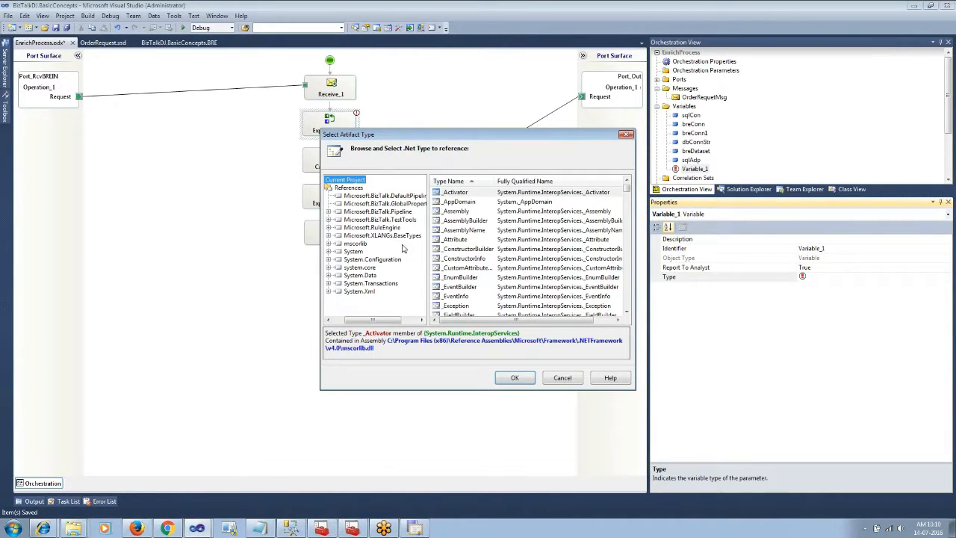
left_click(388, 228)
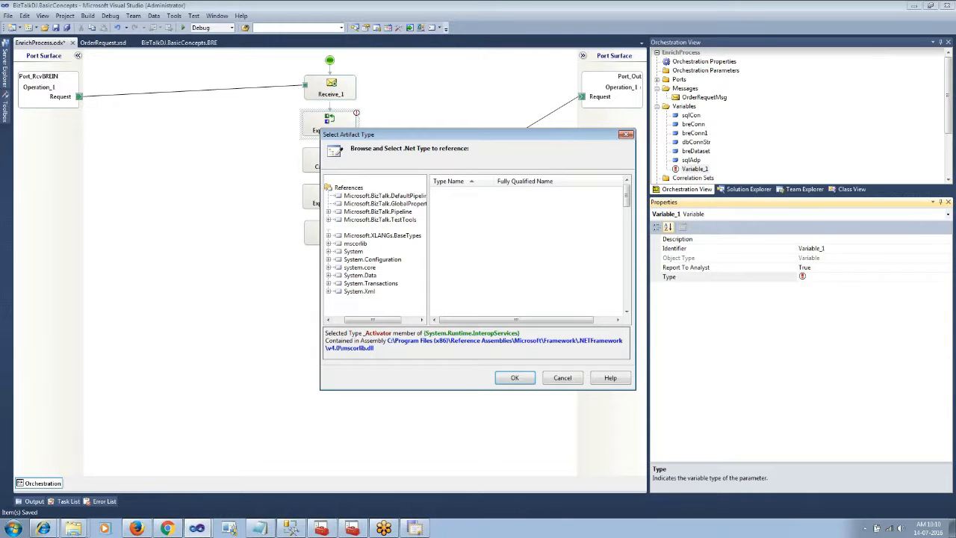
left_click(330, 227)
left_click(394, 236)
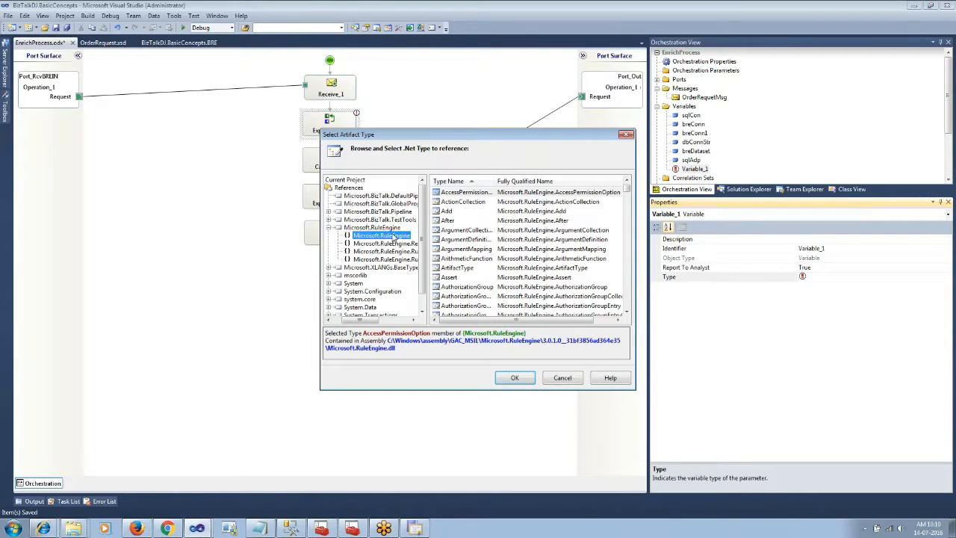
left_click(467, 182)
left_click(456, 222)
key("t")
key("t")
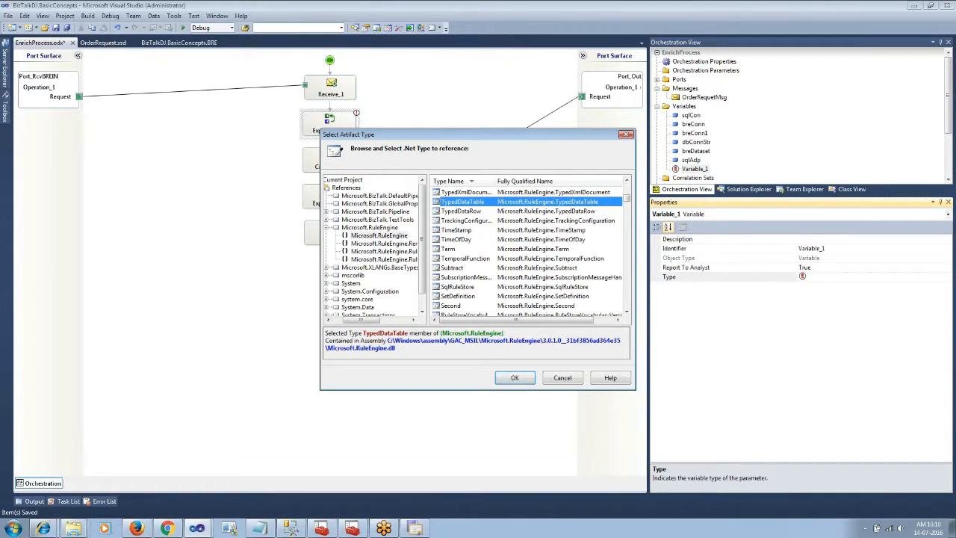
left_click(514, 380)
- Rename the TypedDataTable variable as typedDataTable and save the orchestration
double_click(808, 250)
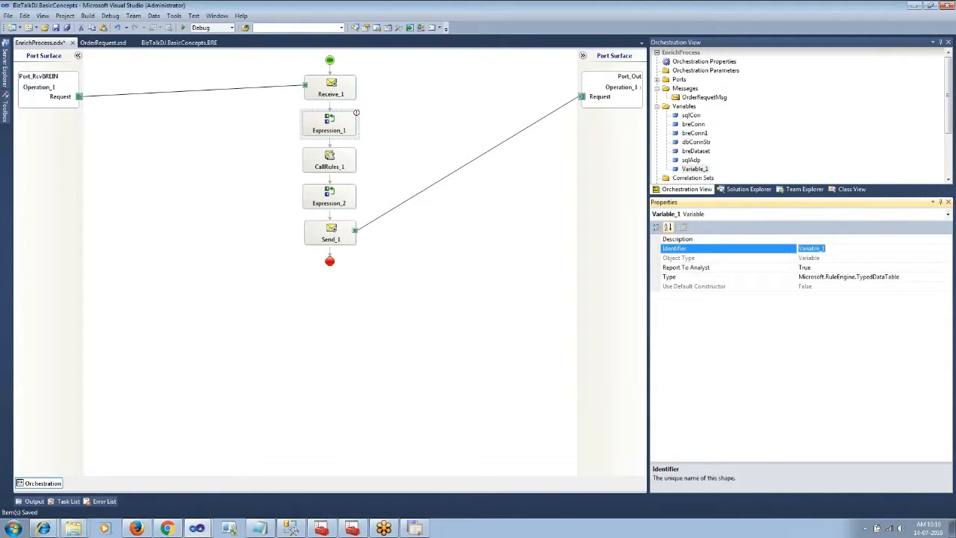
type("typedDataTable4")
key("BackSpace")
key("Return")
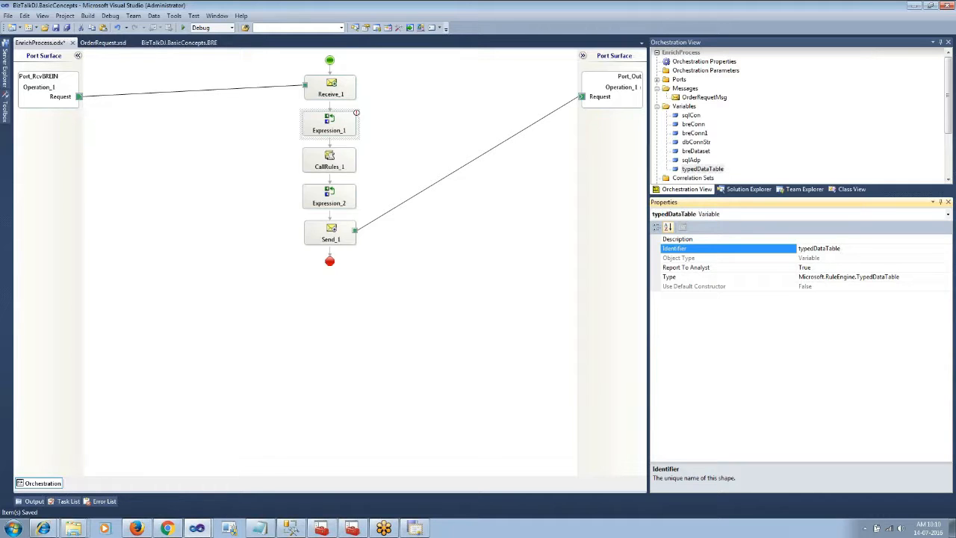
left_click(68, 27)
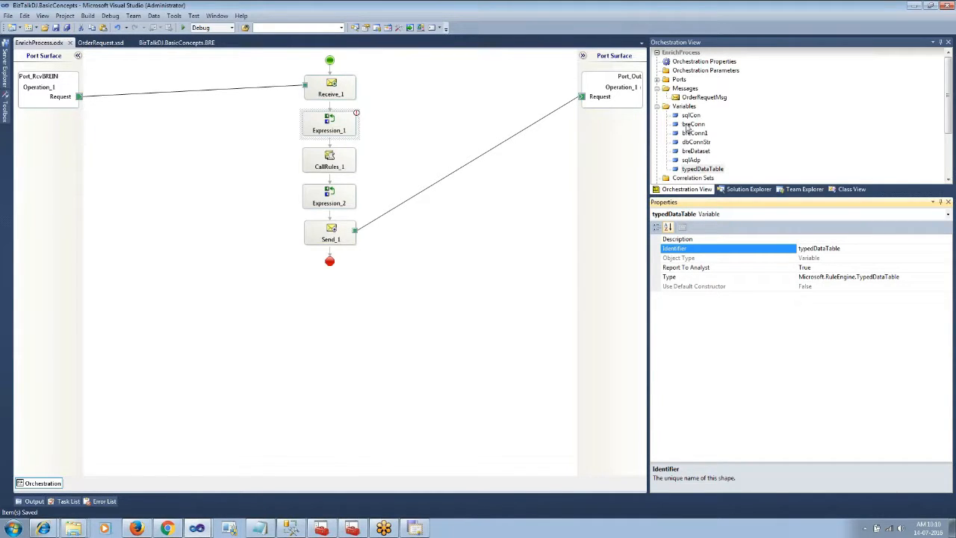
- Delete the unused orchestration variables breConn, breConn1 and sqlCon
left_click(687, 125)
key("Delete")
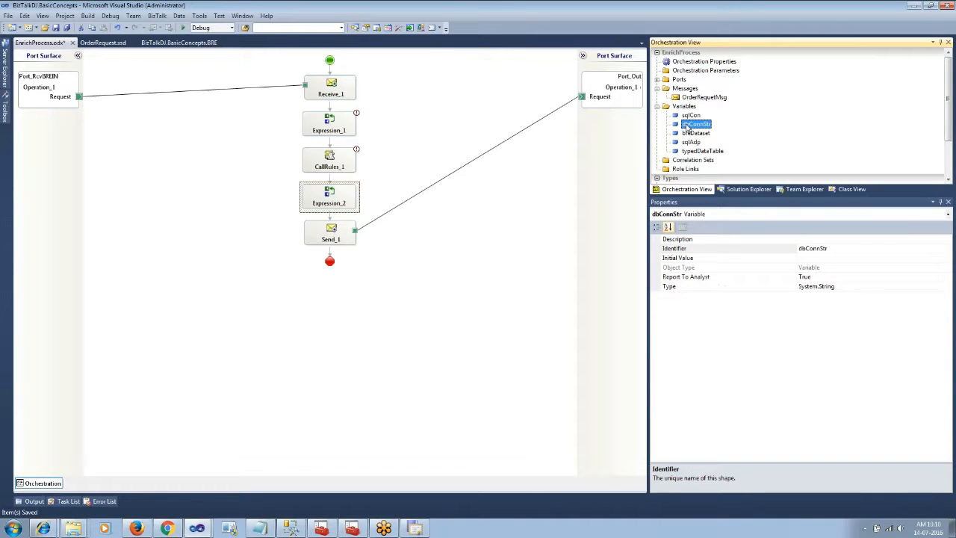
key("Up")
key("Delete")
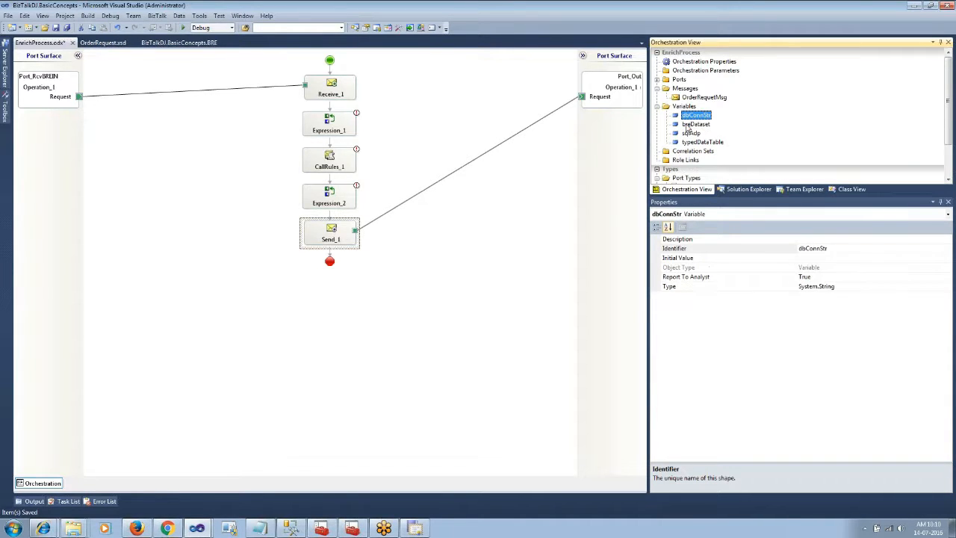
- Replace dbConnString with dbConnStr in the Expression_1 code, in both the connection string assignment and the SqlDataAdapter constructor
double_click(346, 129)
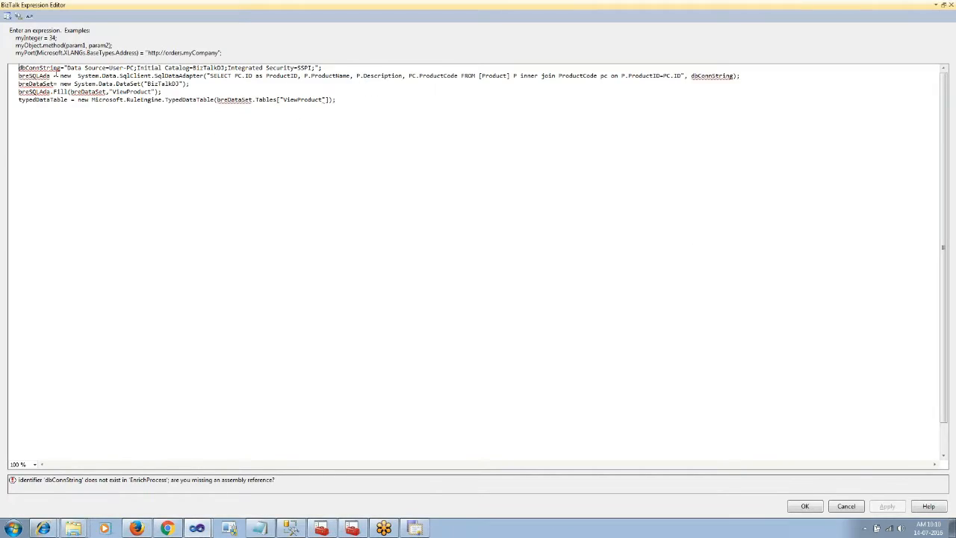
key("ctrl+space")
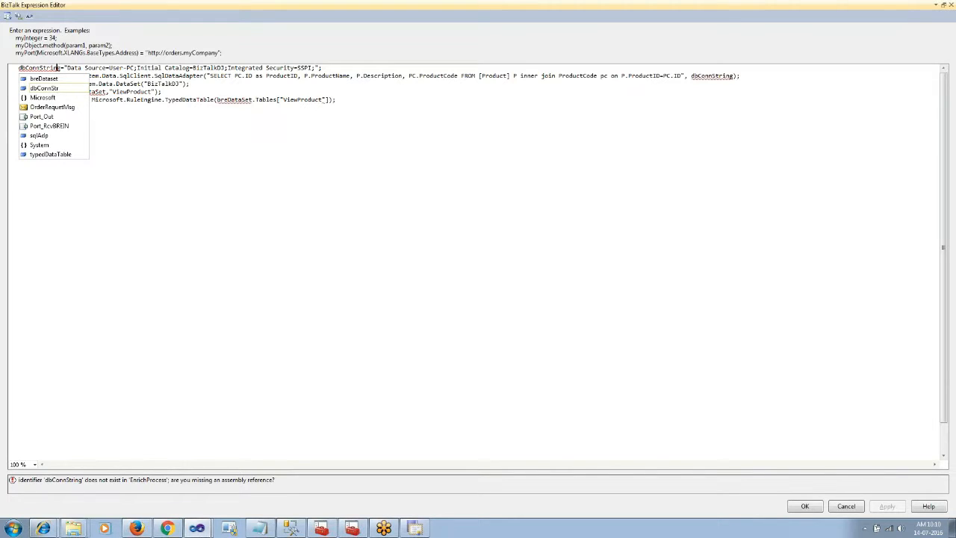
double_click(53, 89)
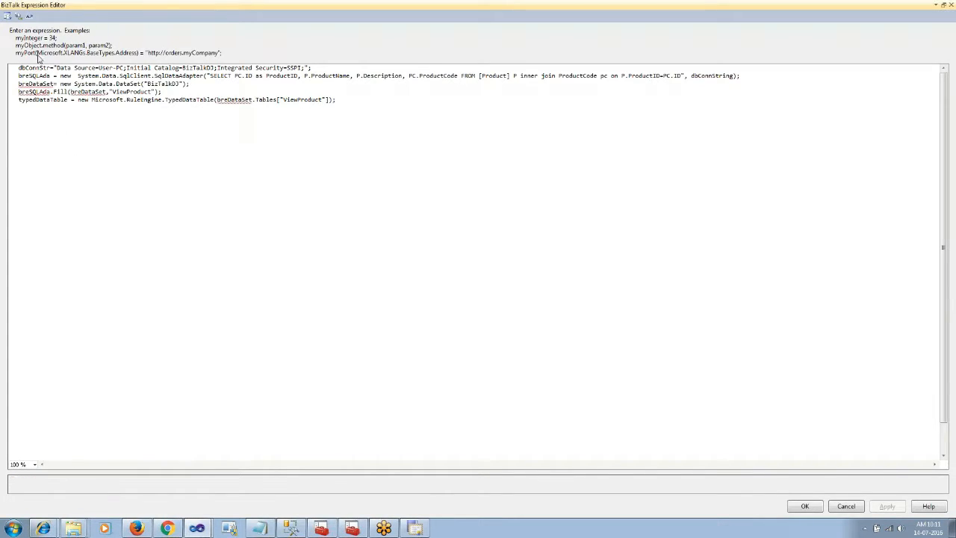
double_click(39, 76)
double_click(42, 69)
key("ctrl+c")
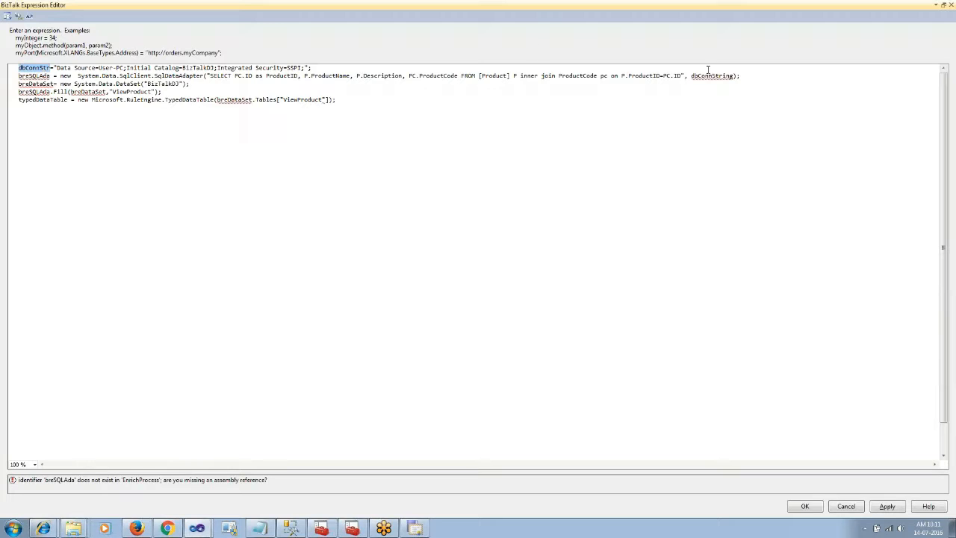
double_click(708, 76)
key("ctrl+v")
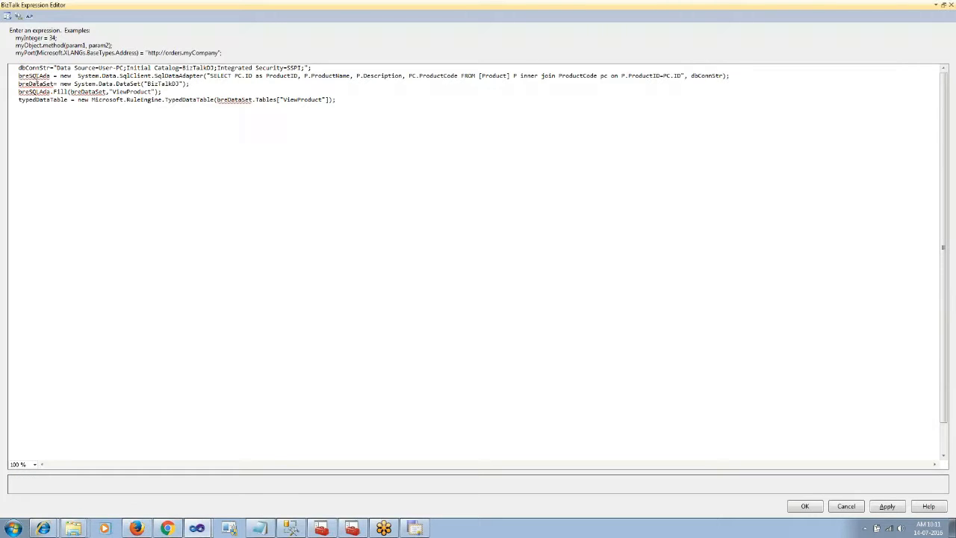
- Assign the new SqlDataAdapter to the sqlAdp variable instead of breSQLAda
key("ctrl+space")
left_click(41, 144)
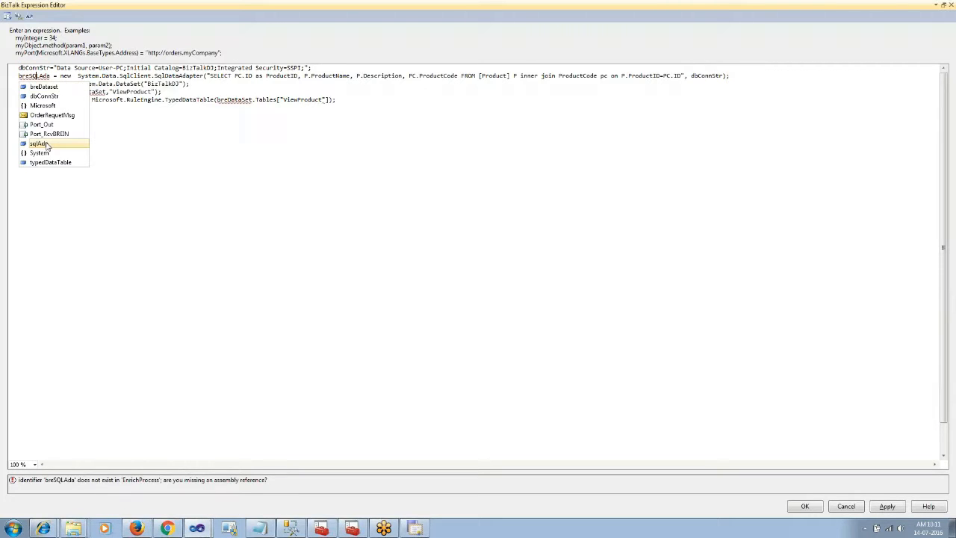
double_click(41, 144)
- Replace breDataSet with breDataset in the DataSet creation line and in the Fill call's argument
double_click(37, 85)
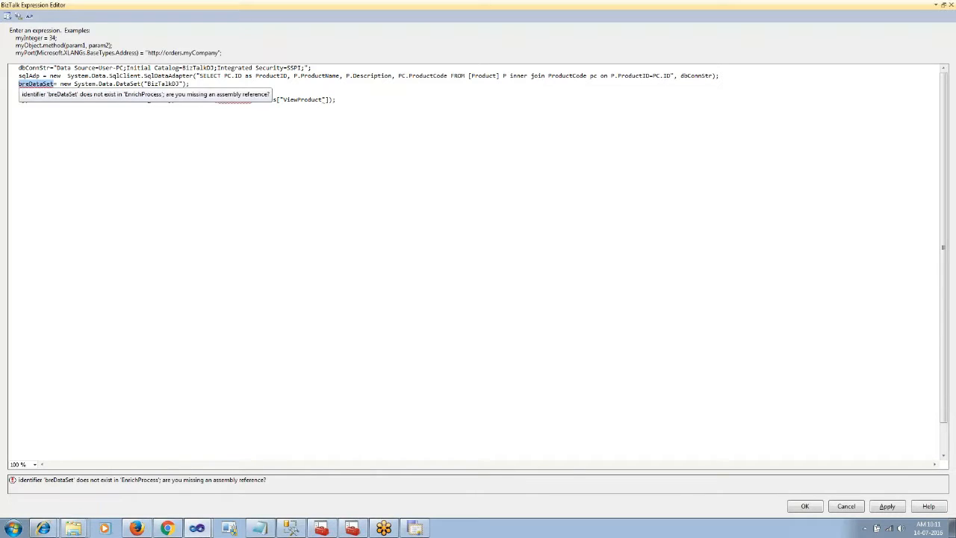
type("breDataset")
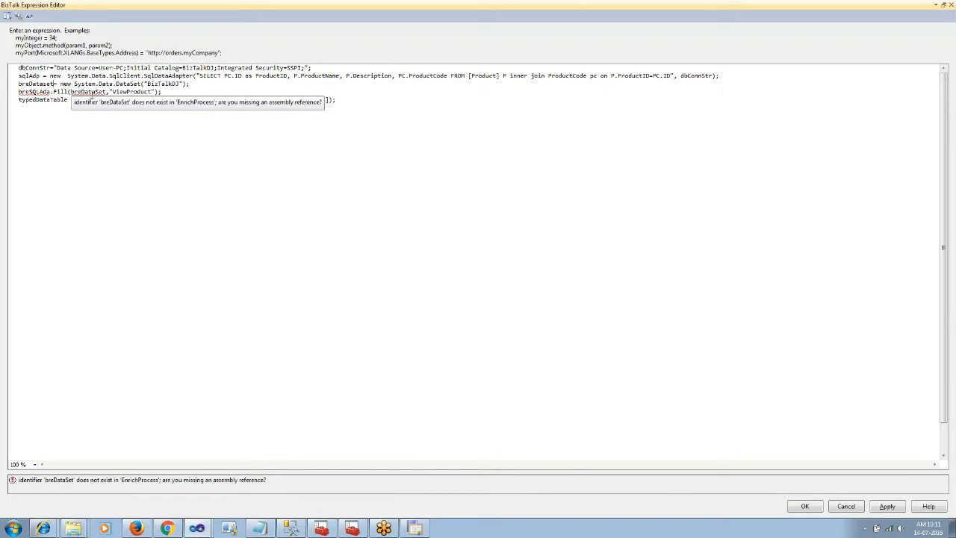
double_click(43, 85)
key("ctrl+c")
double_click(91, 91)
key("ctrl+v")
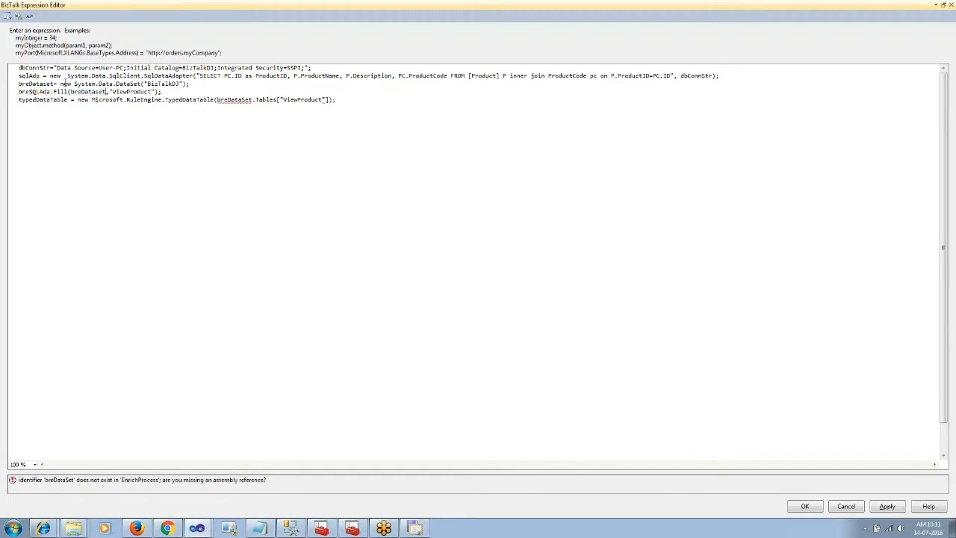
- Make the Fill call use sqlAdp and correct the dataset name in the TypedDataTable constructor to breDataset
double_click(29, 75)
key("ctrl+c")
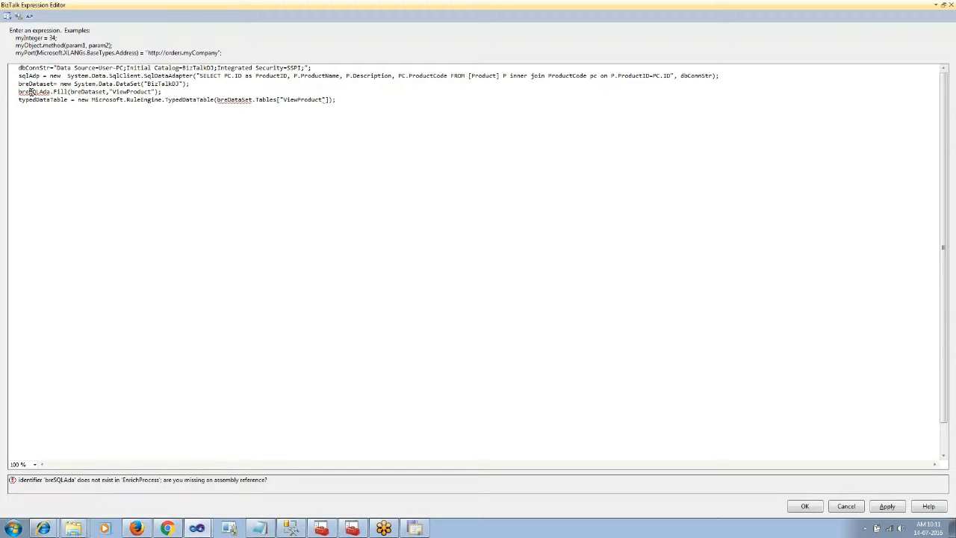
double_click(31, 91)
key("ctrl+v")
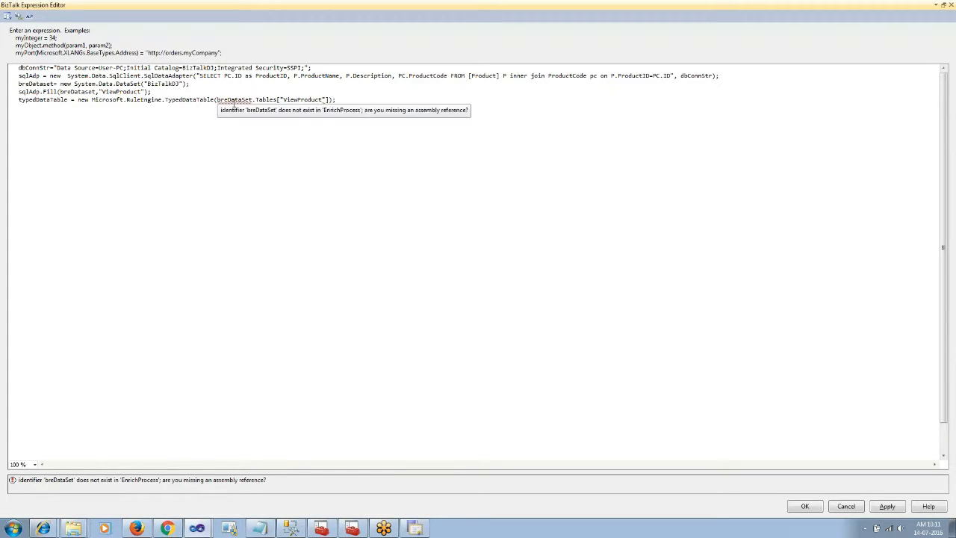
left_click(244, 100)
key("BackSpace")
type("s")
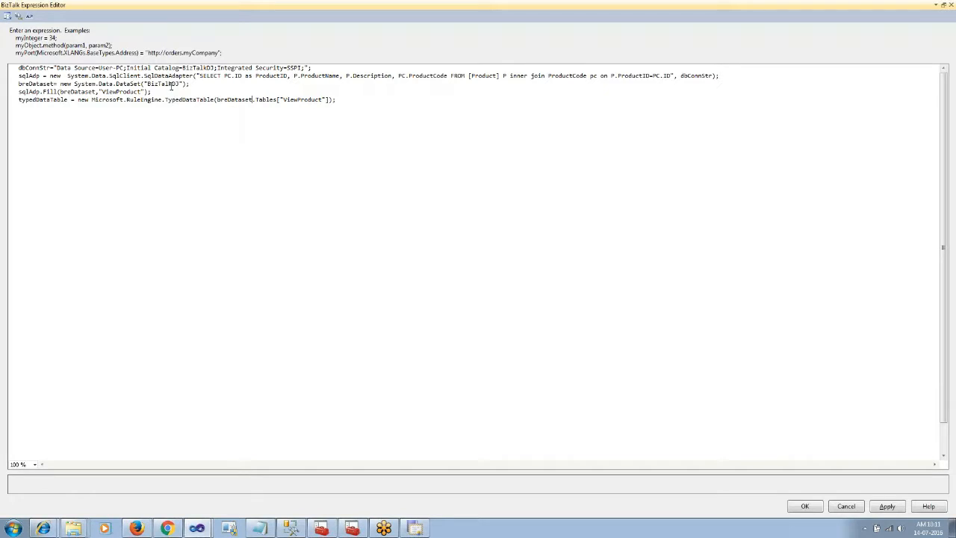
- Check the SELECT statement and table names in the expression, accept the code and save the project
double_click(171, 84)
double_click(140, 91)
left_click(512, 123)
left_click(672, 75, "shift")
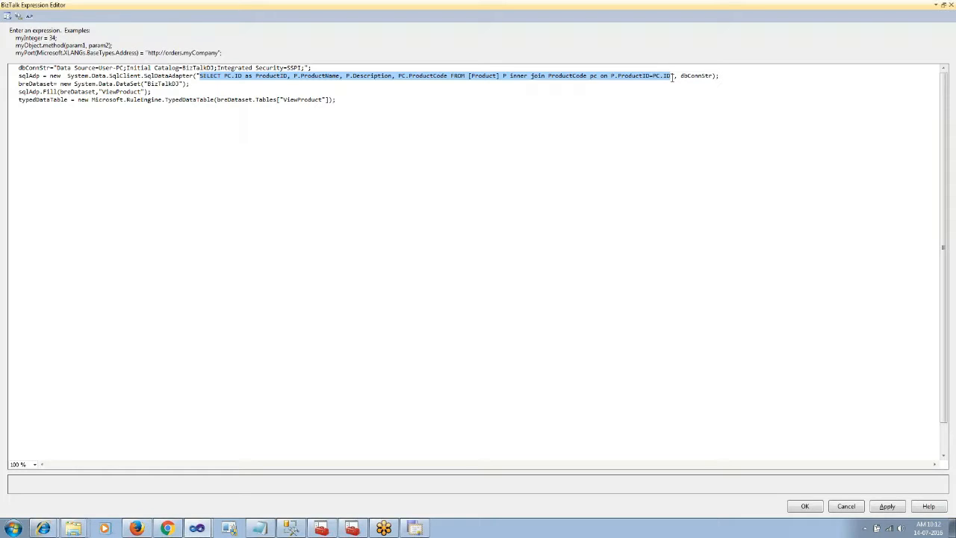
left_click(802, 506)
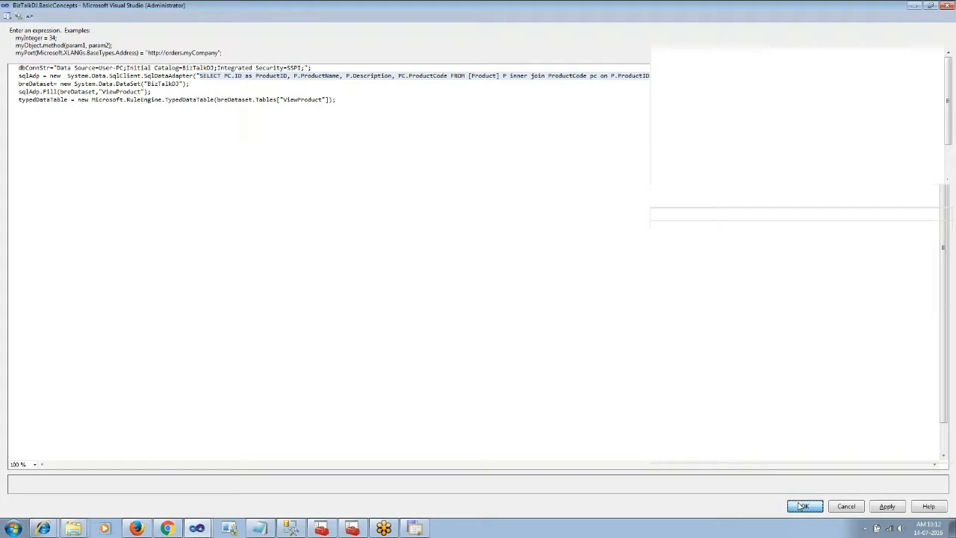
left_click(67, 28)
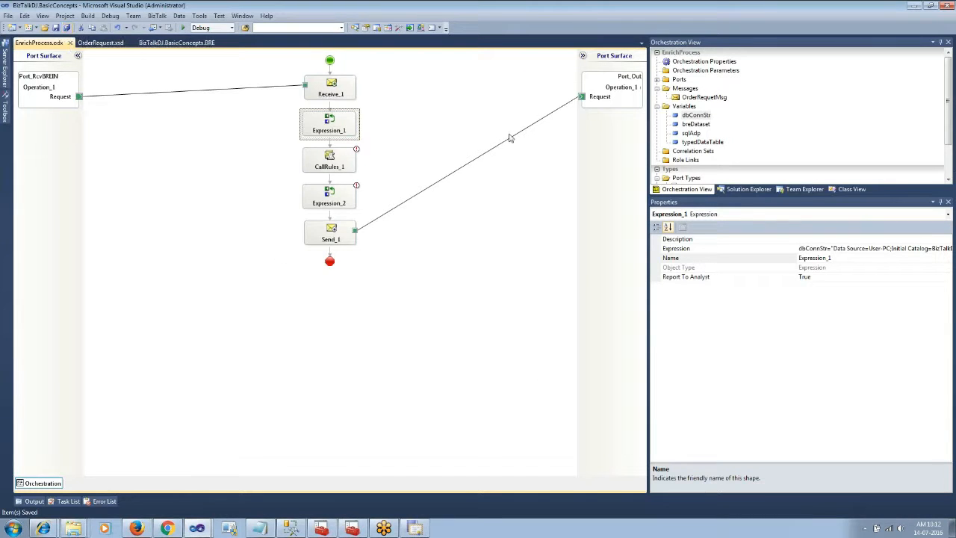
- Switch to SQL Server Management Studio and try to run the Product and ProductCode join query
left_click(292, 531)
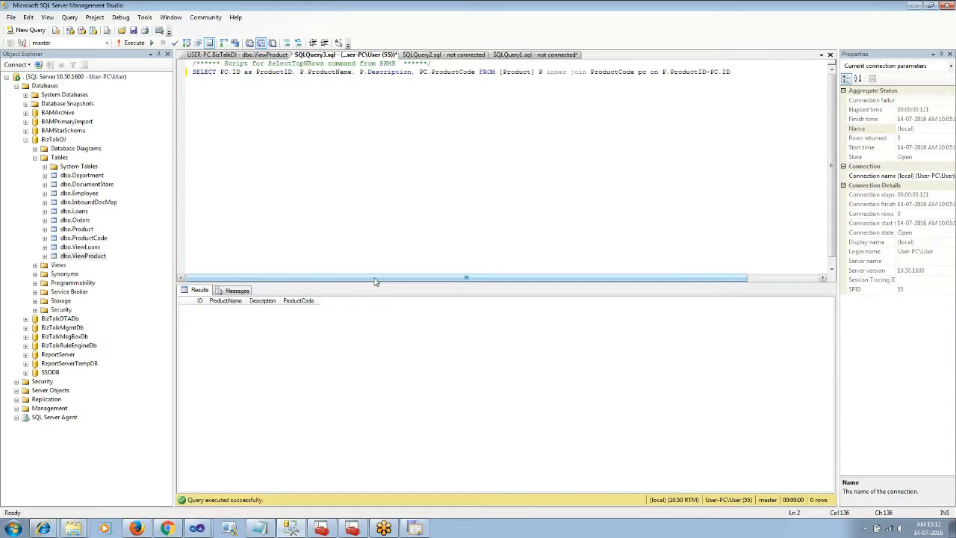
type("x")
left_click(388, 72)
left_click(131, 43)
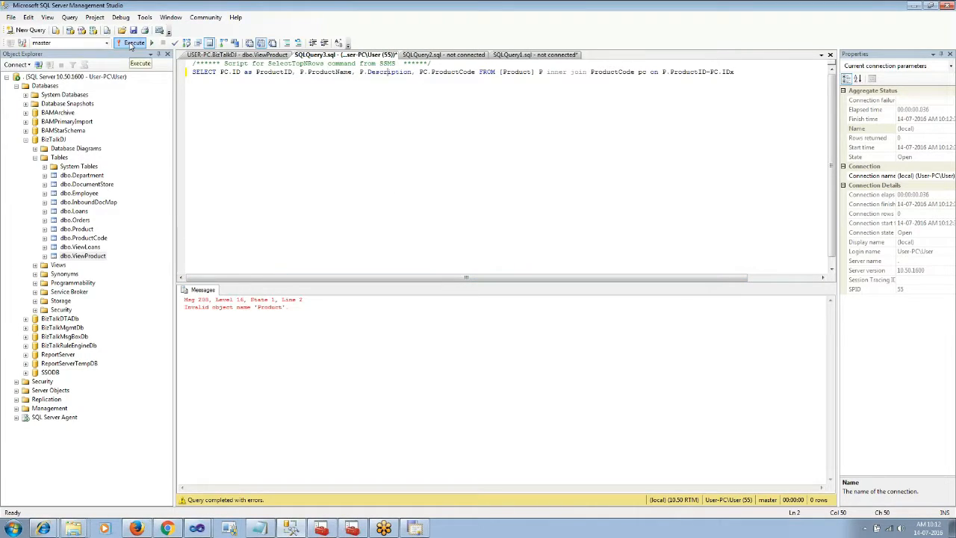
- Set the query's database to BizTalkDJ, correct the final join column to PC.ID and run the query
left_click(107, 43)
left_click(59, 77)
left_click(131, 44)
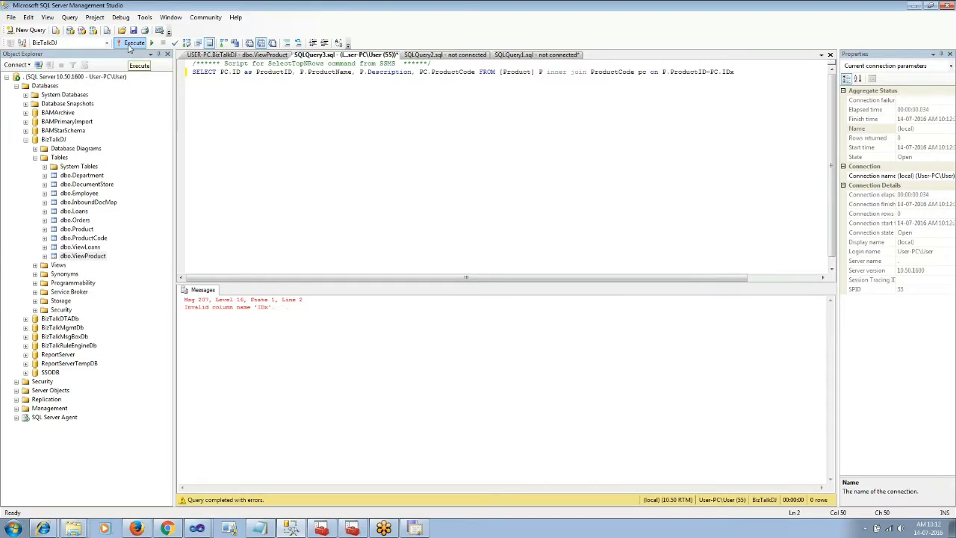
left_click(739, 71)
key("BackSpace")
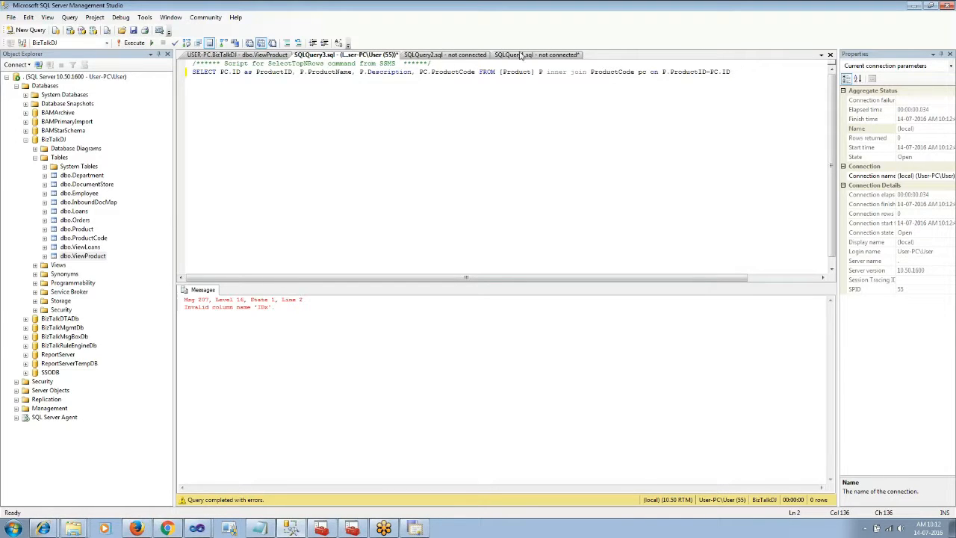
left_click(131, 43)
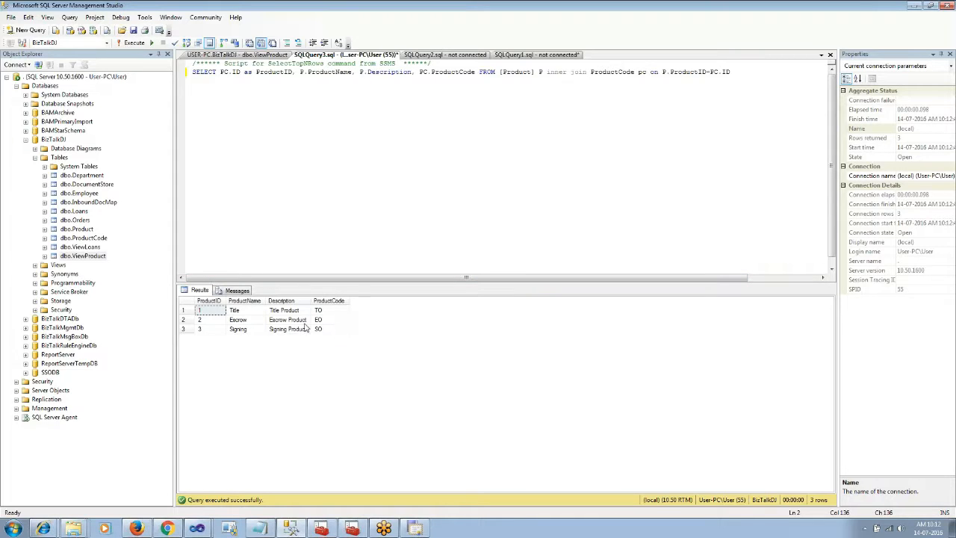
- Switch to the Business Rule Composer and undeploy version 1.2 of the BizTalkDJ.ProductLookUp policy
mouse_move(414, 529)
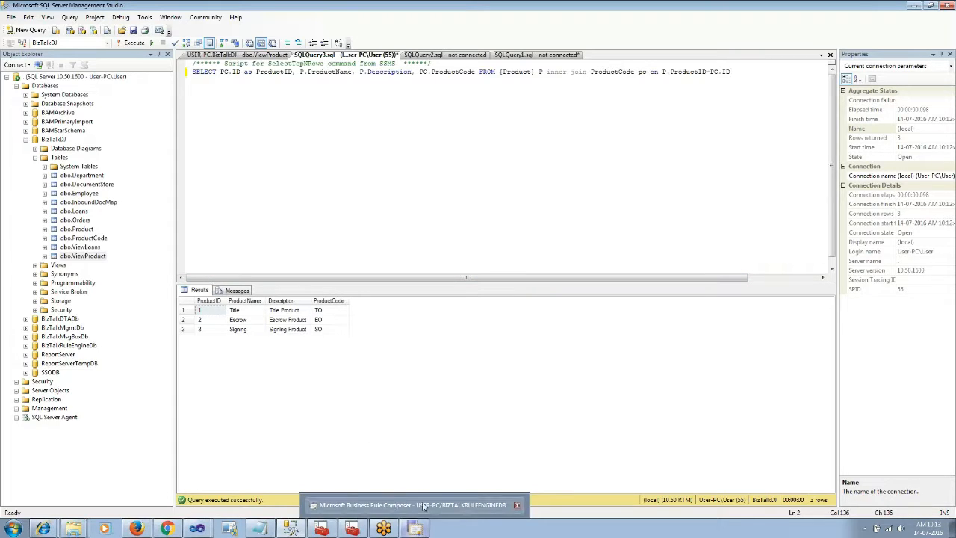
left_click(418, 511)
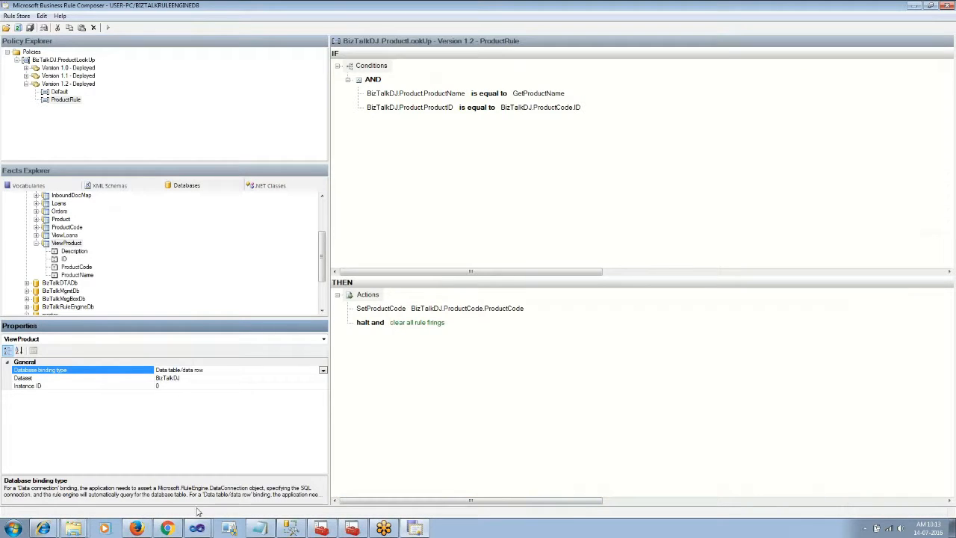
mouse_move(197, 528)
left_click(209, 487)
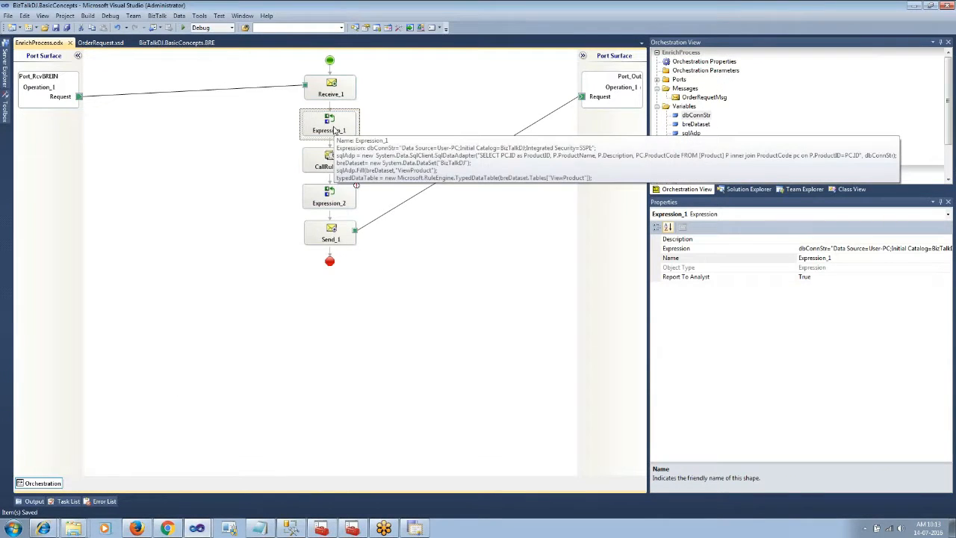
left_click(414, 529)
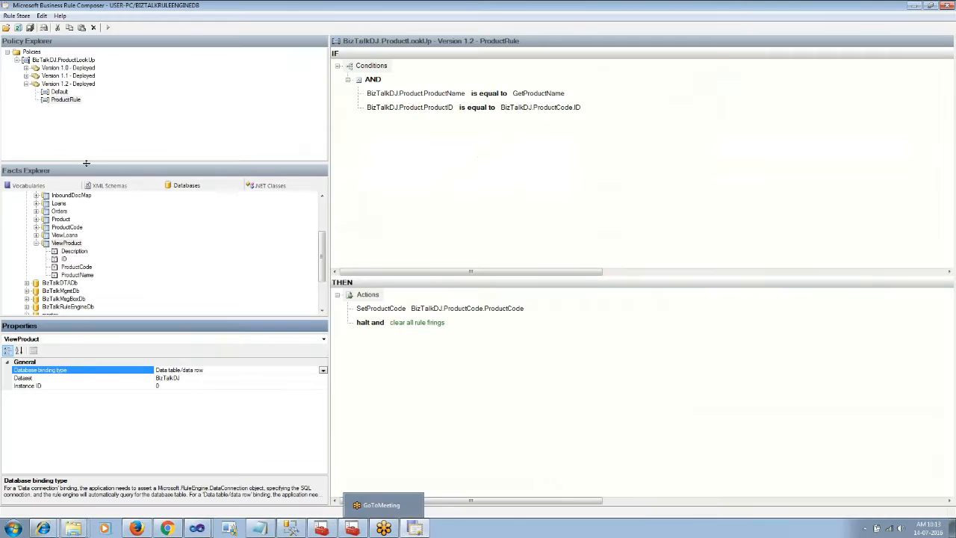
left_click(66, 84)
right_click(66, 84)
left_click(96, 156)
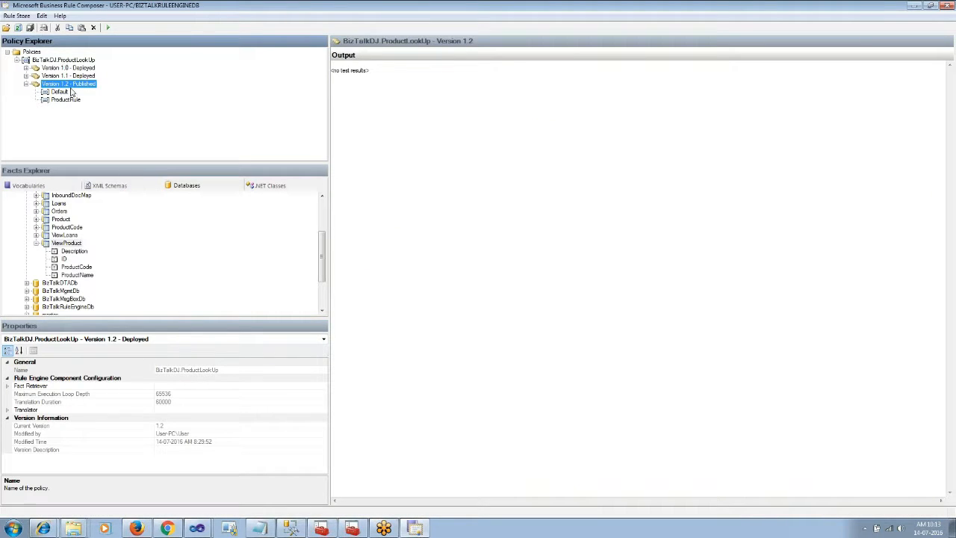
- Paste a copy of version 1.2 as a new version of the BizTalkDJ.ProductLookUp policy and open its ProductRule
right_click(61, 62)
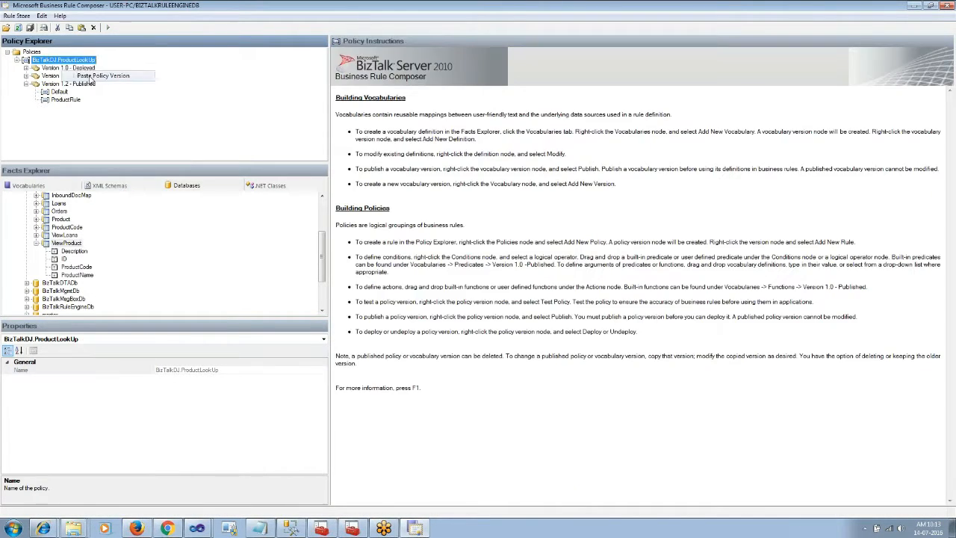
left_click(90, 75)
left_click(67, 124)
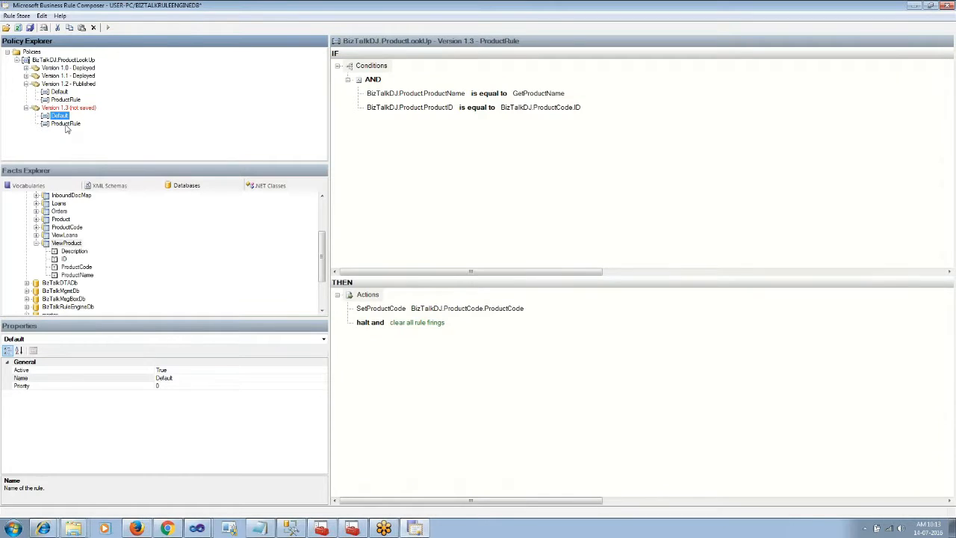
- Reset the database arguments in both ProductRule conditions and the SetProductCode action, and delete the condition comparing with BizTalkDJ.ProductCode.ID
right_click(433, 95)
left_click(458, 100)
right_click(420, 109)
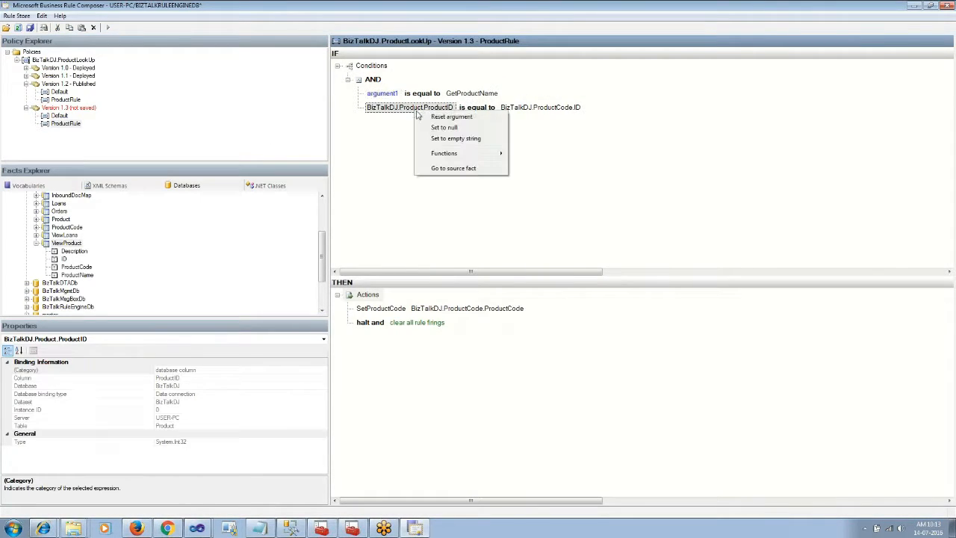
left_click(441, 116)
right_click(478, 306)
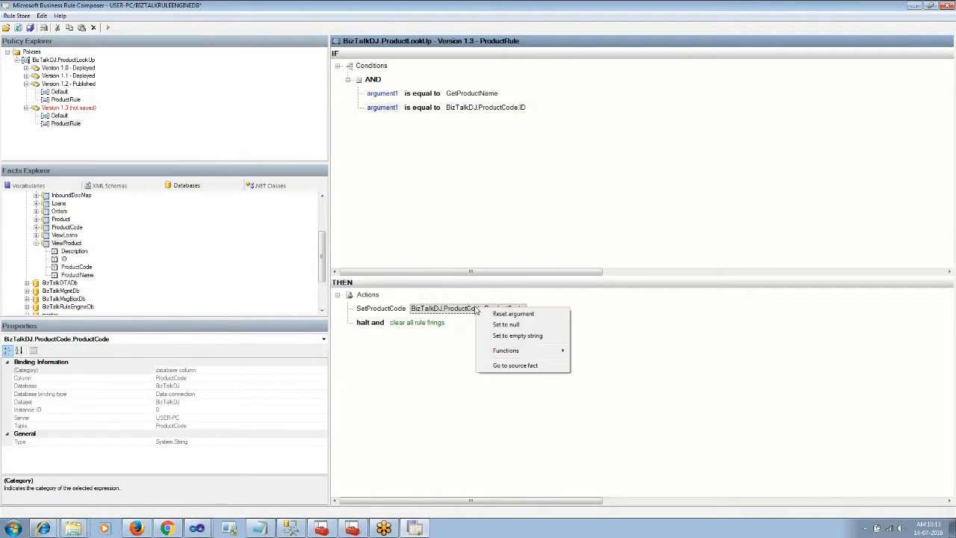
left_click(493, 312)
left_click(418, 112)
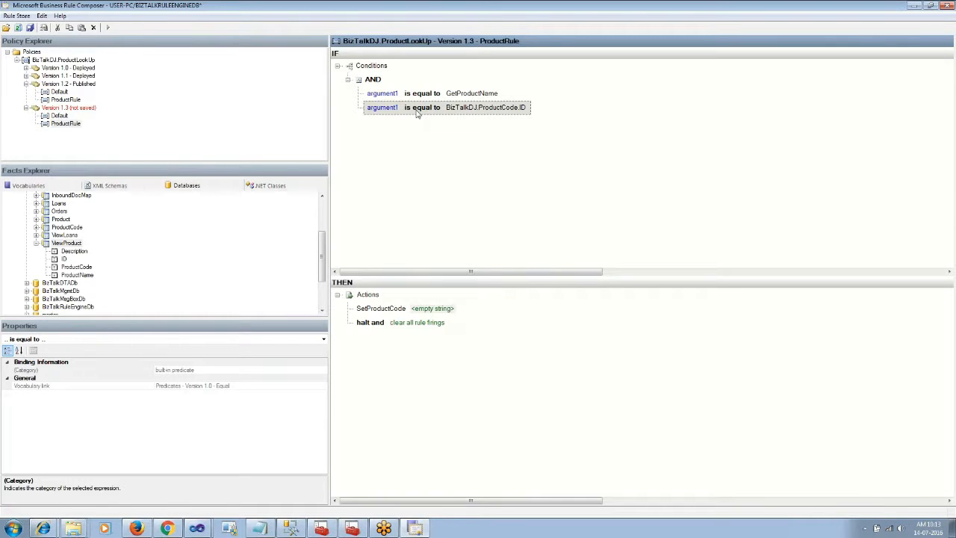
key("Delete")
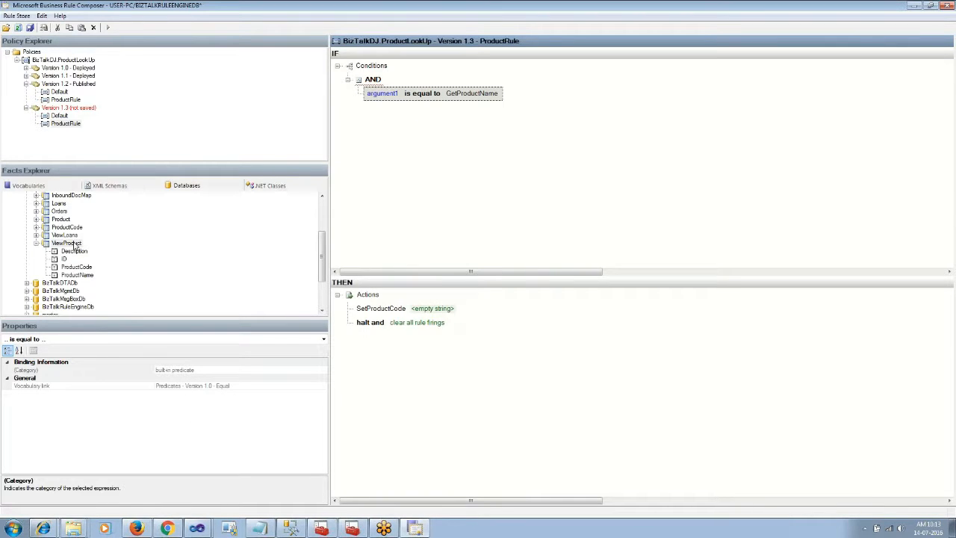
- Examine the binding properties of ViewProduct and its ProductCode and ProductName columns
left_click(75, 268)
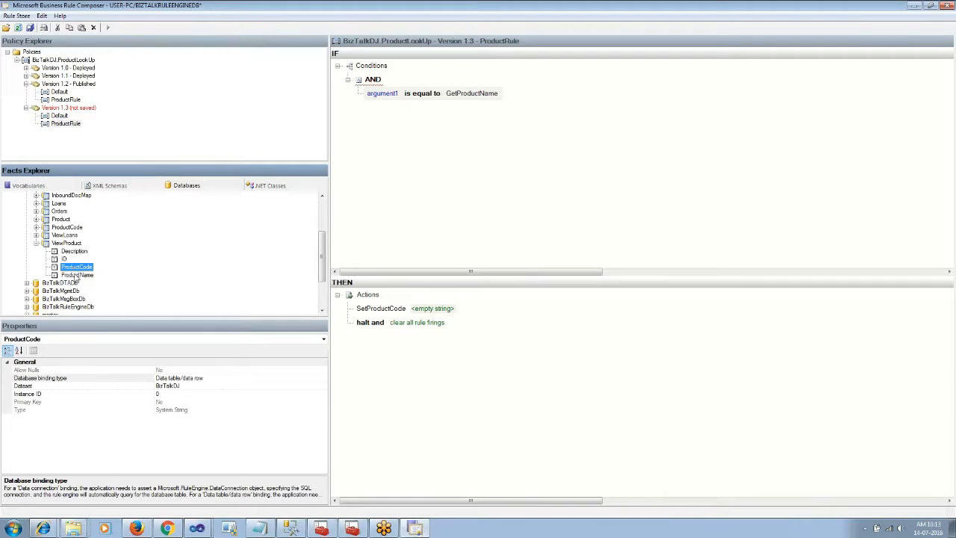
left_click(78, 275)
left_click(66, 244)
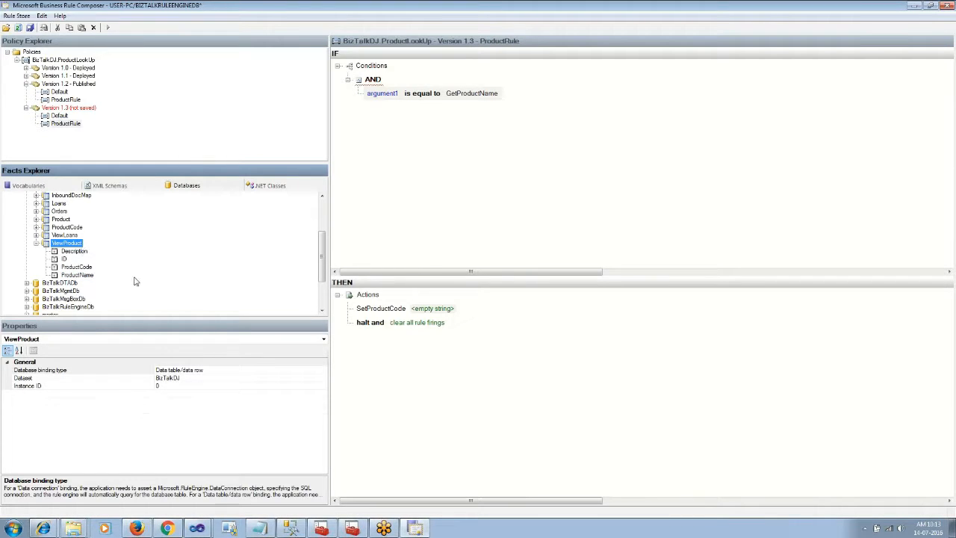
- Use ViewProduct.ProductName as the condition's first argument and ViewProduct.ProductCode in the SetProductCode action, and remove the AND node
left_click_drag(77, 276, 377, 106)
left_click(90, 267)
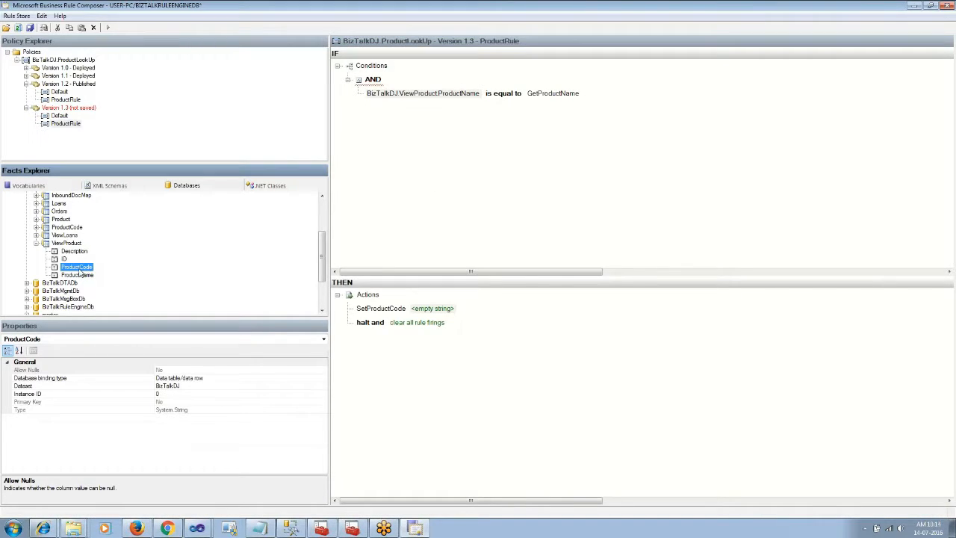
left_click_drag(77, 267, 430, 309)
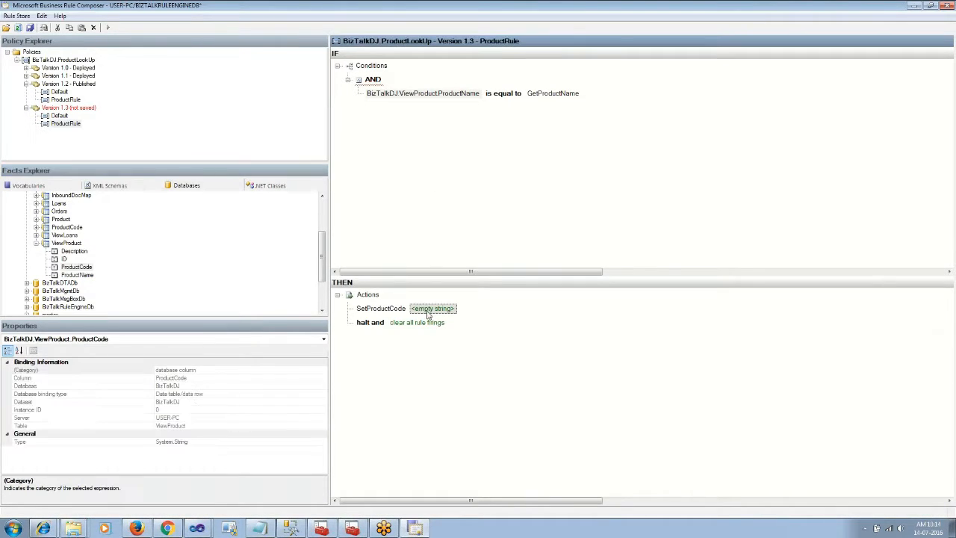
left_click(375, 80)
key("Delete")
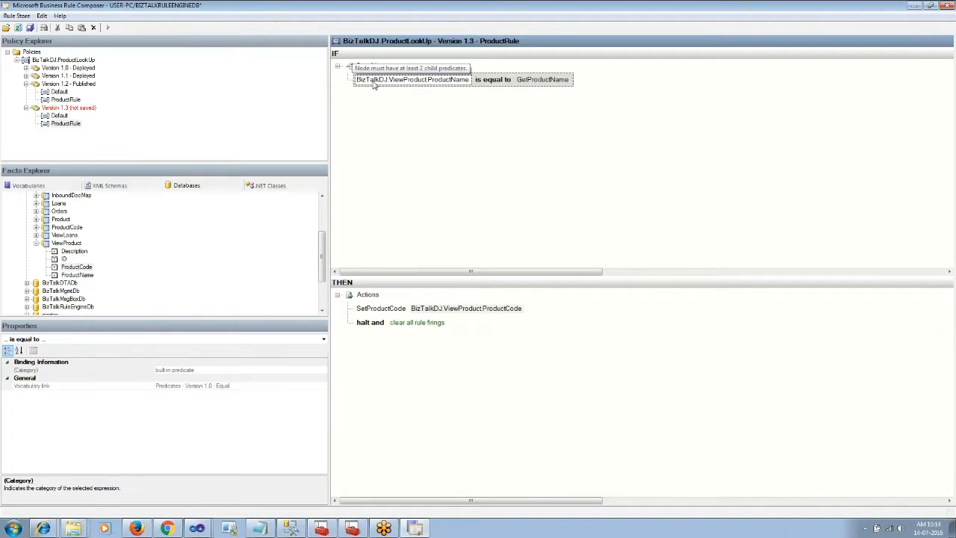
- Save, publish and deploy version 1.3 of the BizTalkDJ.ProductLookUp policy
left_click(30, 27)
right_click(74, 110)
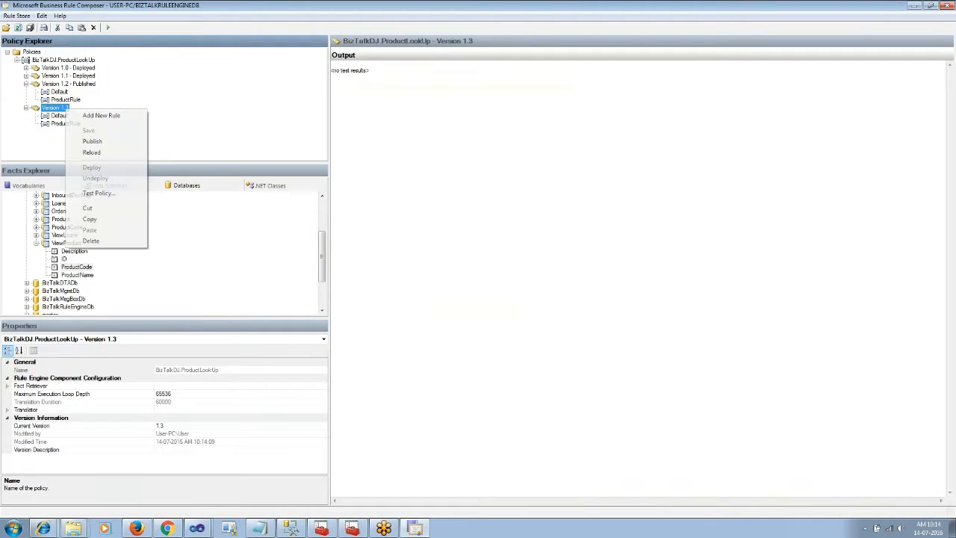
left_click(102, 143)
right_click(75, 110)
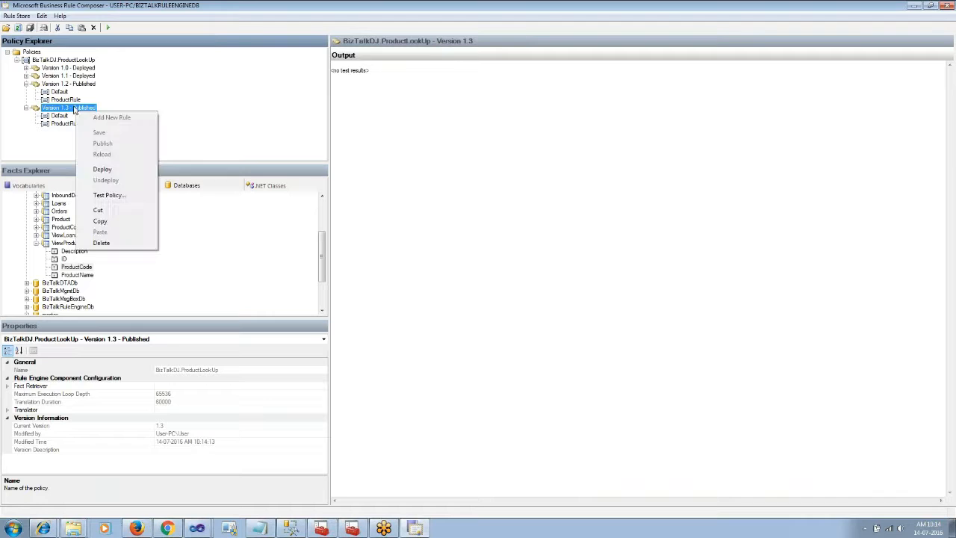
left_click(102, 169)
- Restart the Rule Engine Update Service in Windows Services
key("super+r")
type("ser")
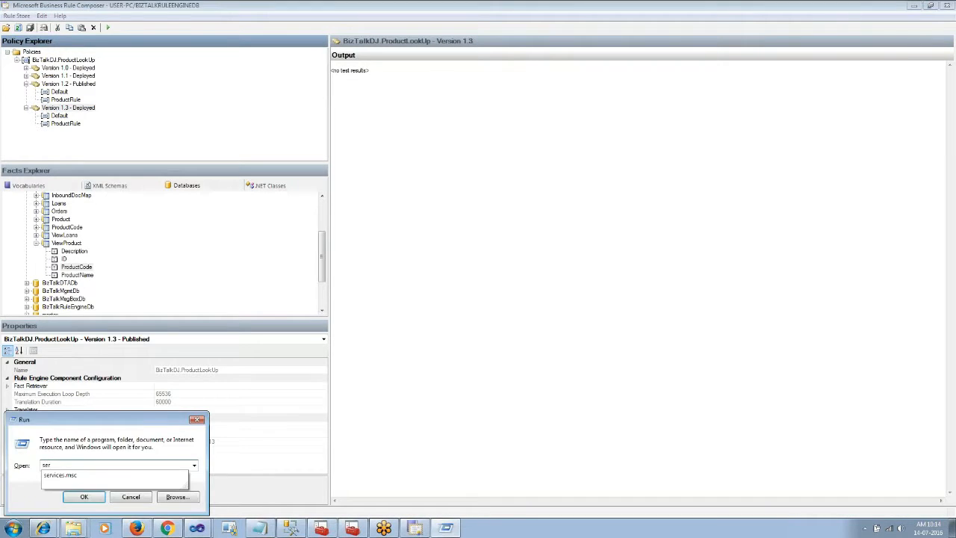
key("Down")
key("Return")
left_click(273, 186)
key("r")
key("r")
key("r")
key("r")
key("r")
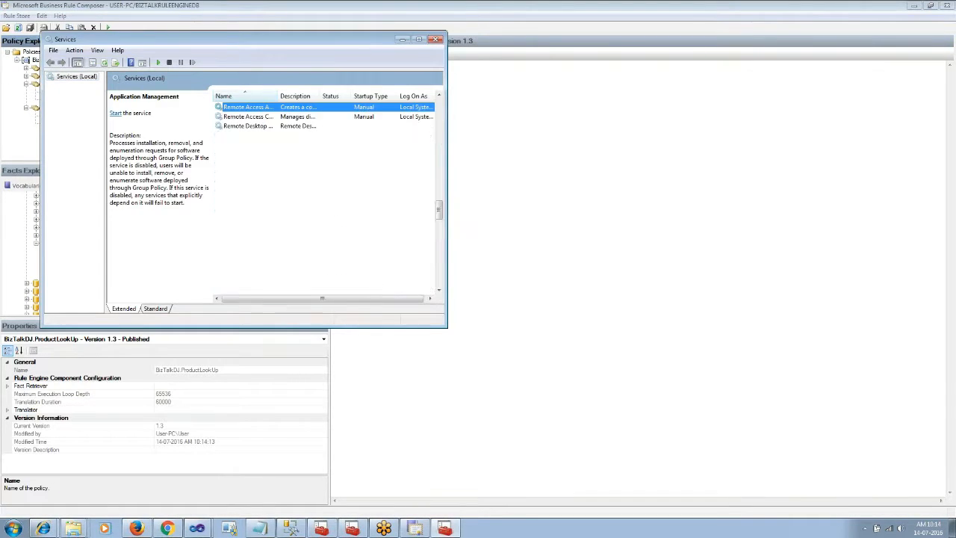
left_click(270, 201)
left_click(118, 121)
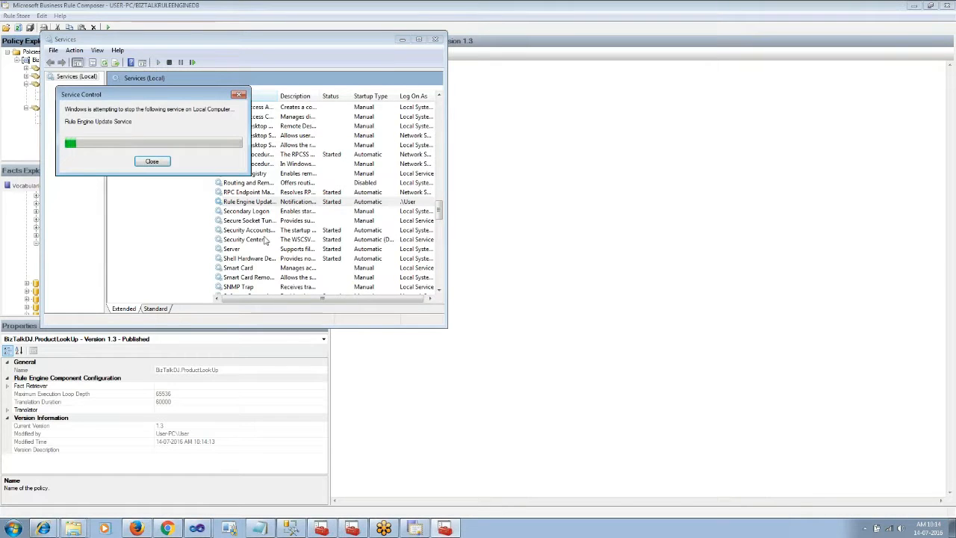
- Switch to the BizTalkDJ.BasicConcepts solution in Visual Studio and review the code of Expression_1 in the EnrichProcess orchestration
left_click(331, 529)
left_click(198, 528)
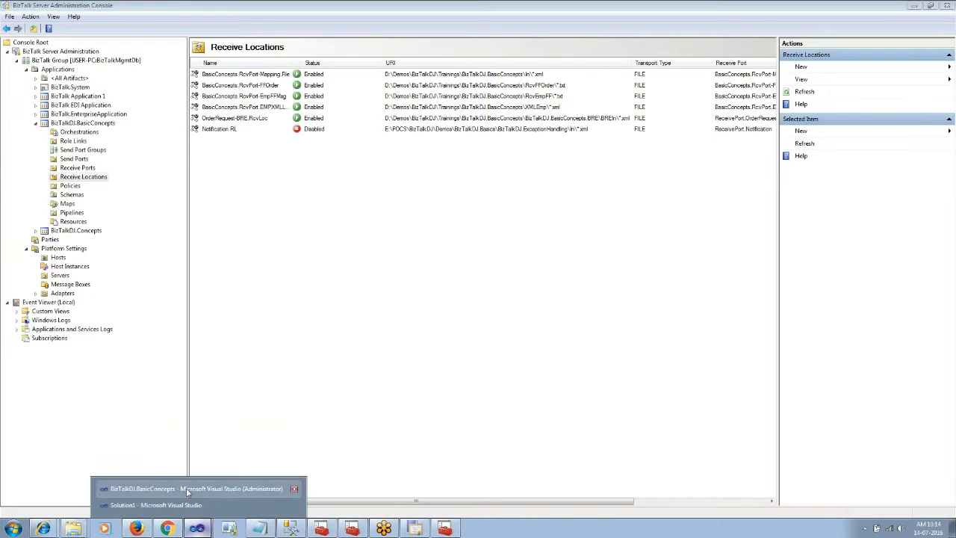
left_click(194, 486)
double_click(343, 128)
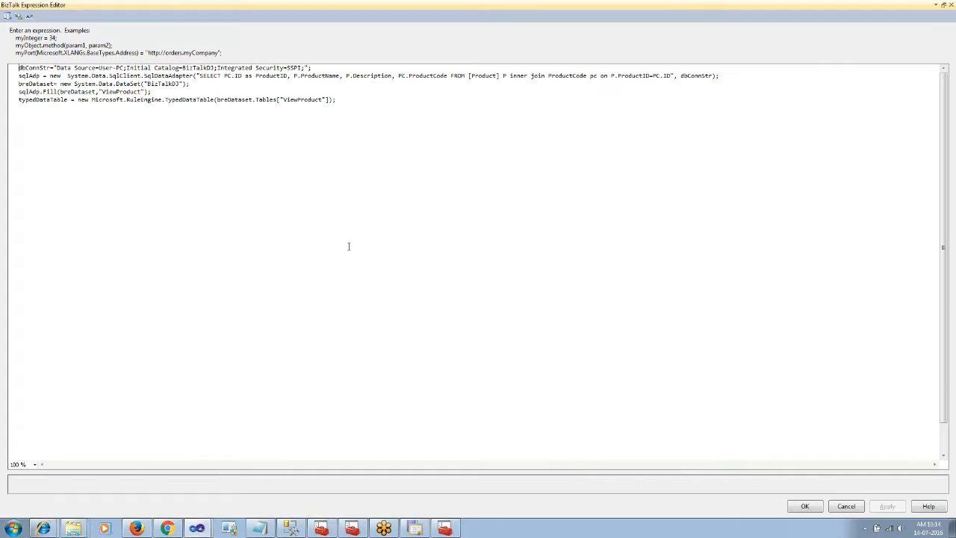
left_click(804, 507)
- Add typedDataTable as a policy parameter of the CallRules_1 shape and save the orchestration
double_click(330, 161)
left_click(564, 298)
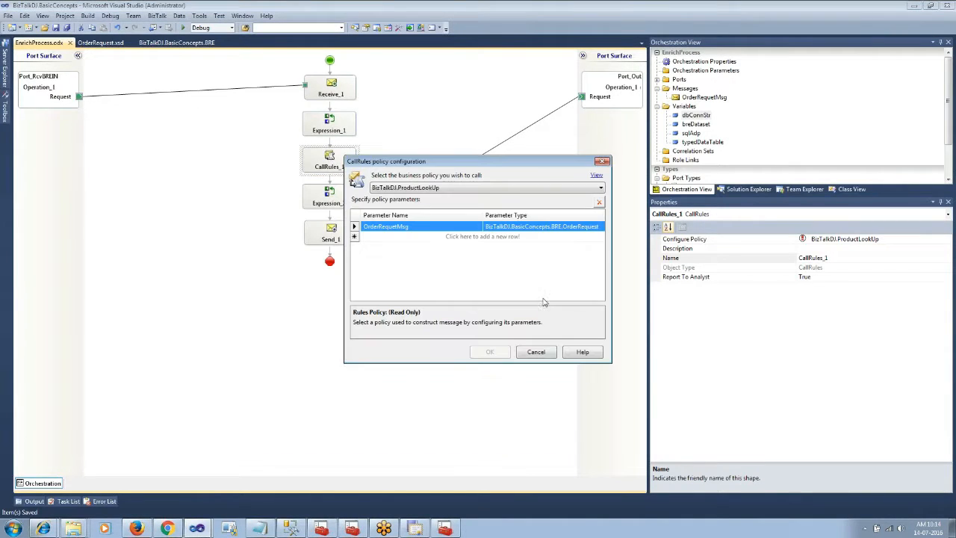
left_click(418, 237)
left_click(411, 259)
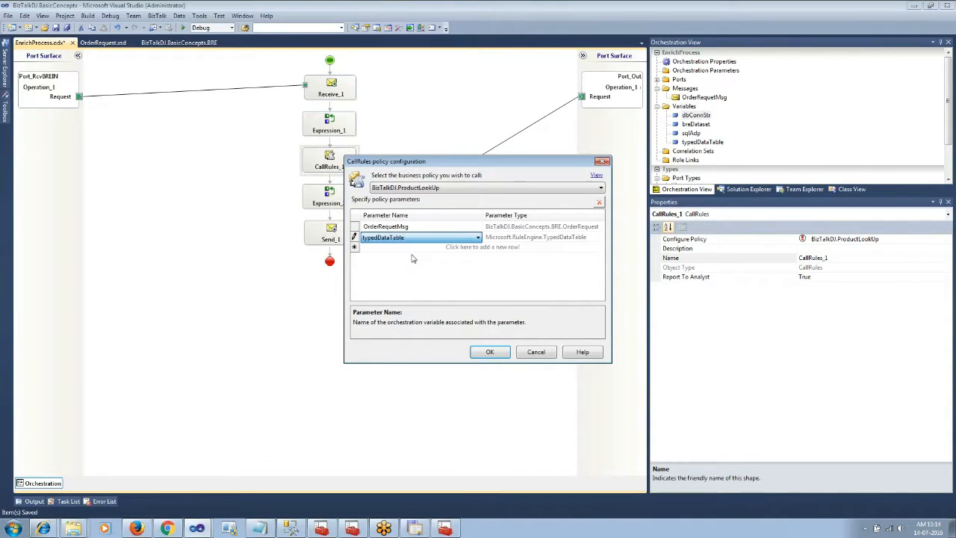
left_click(492, 352)
left_click(67, 27)
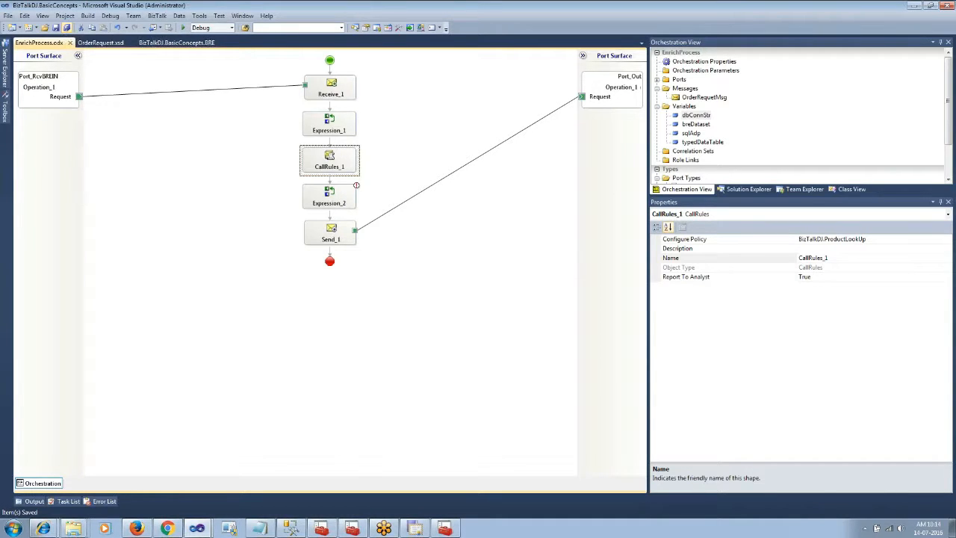
- Check the code of Expression_2, delete the shape from the orchestration and save
double_click(329, 196)
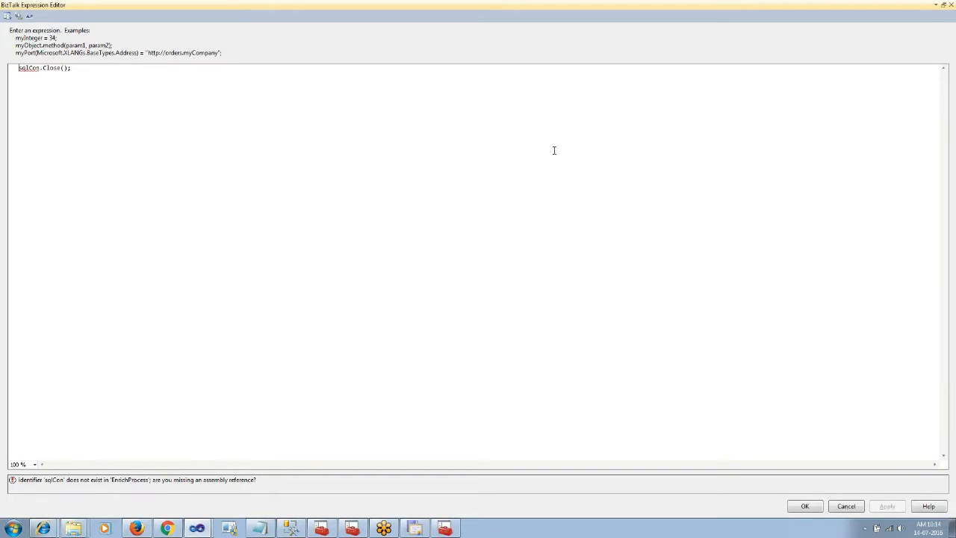
left_click(951, 6)
right_click(342, 205)
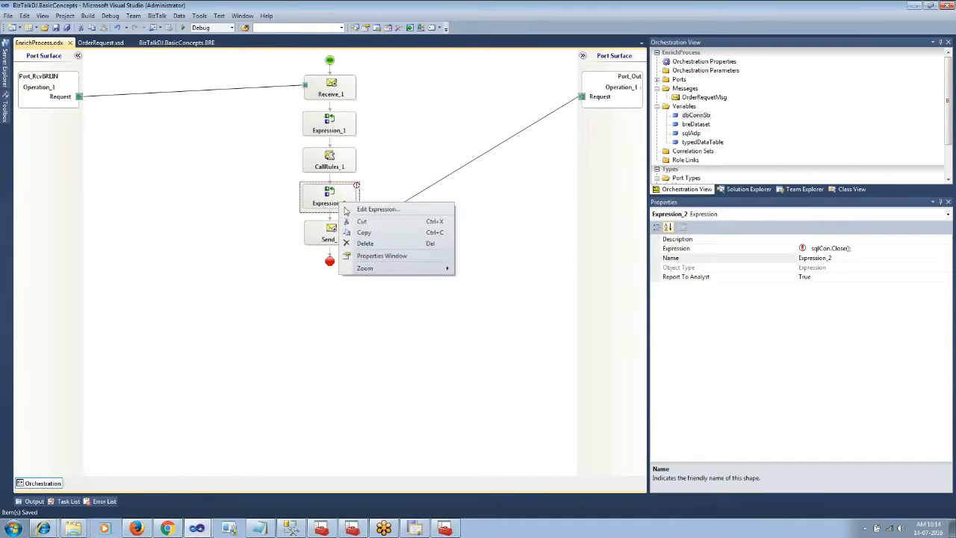
left_click(365, 243)
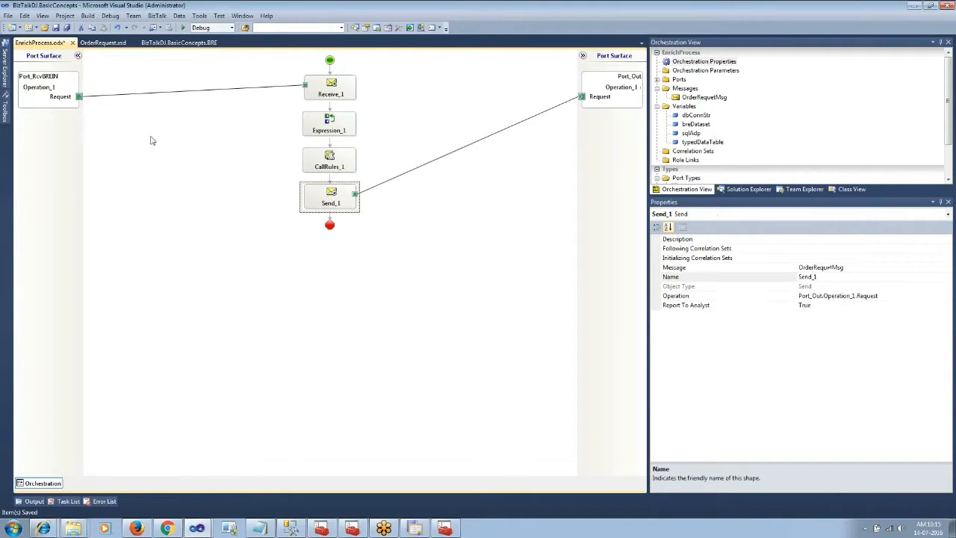
left_click(67, 27)
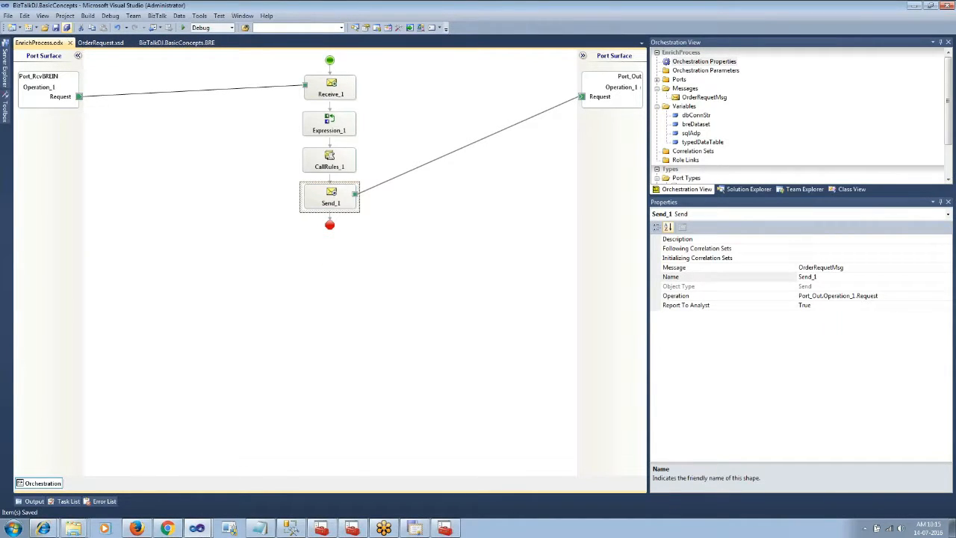
- Build the solution and deploy the BizTalkDJ.BasicConcepts.BRE project
left_click(150, 167)
left_click(748, 189)
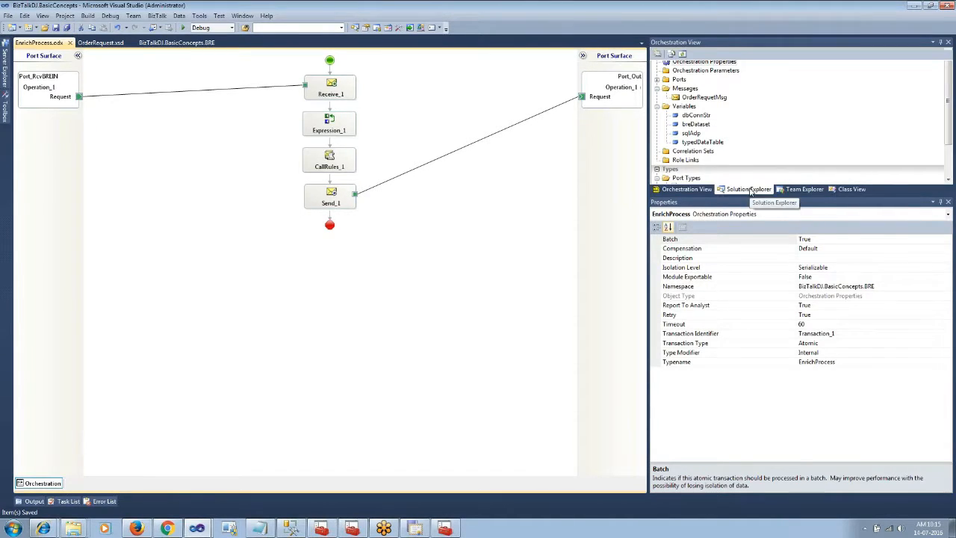
key("ctrl+shift+b")
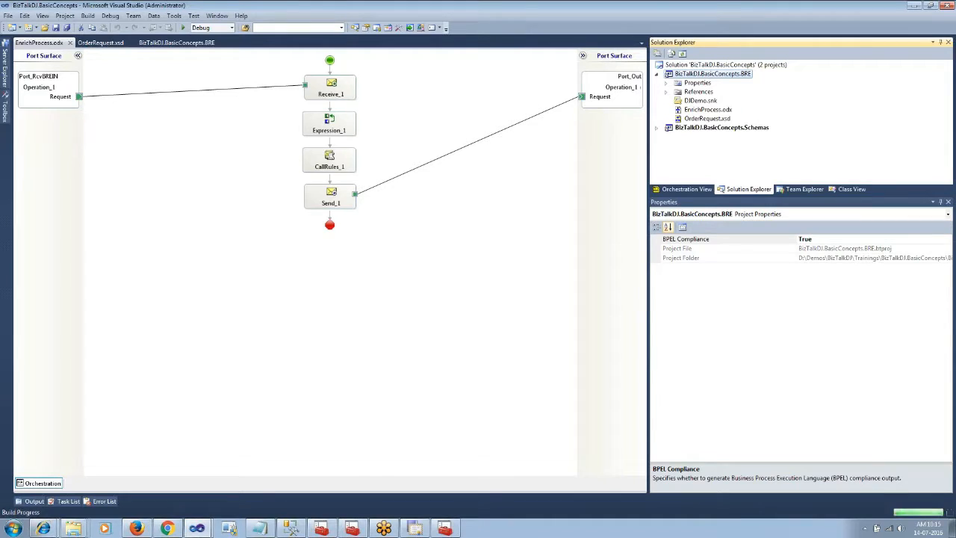
right_click(719, 77)
left_click(743, 102)
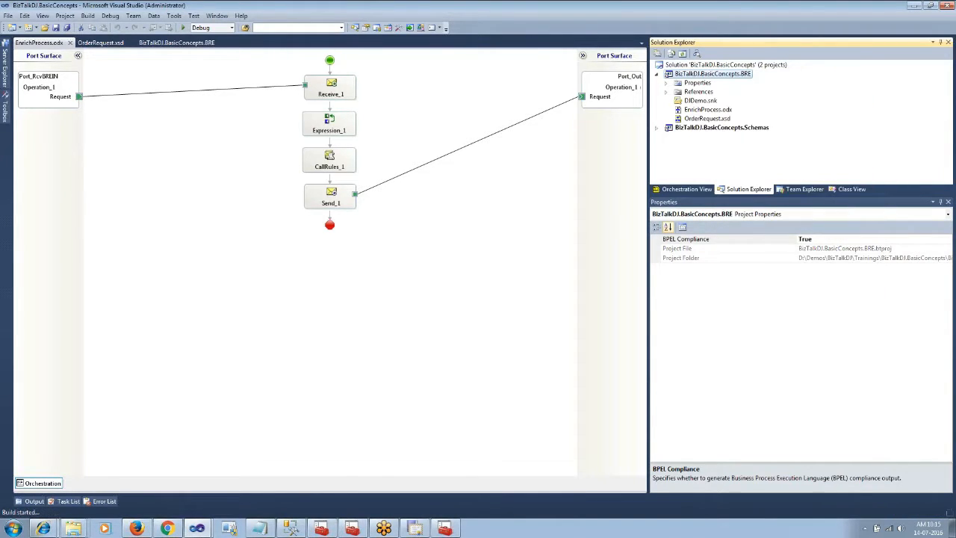
- Switch to the BizTalk Server Administration Console, refresh the BizTalkDJ.BasicConcepts application and check its orchestrations
left_click(446, 528)
left_click(353, 529)
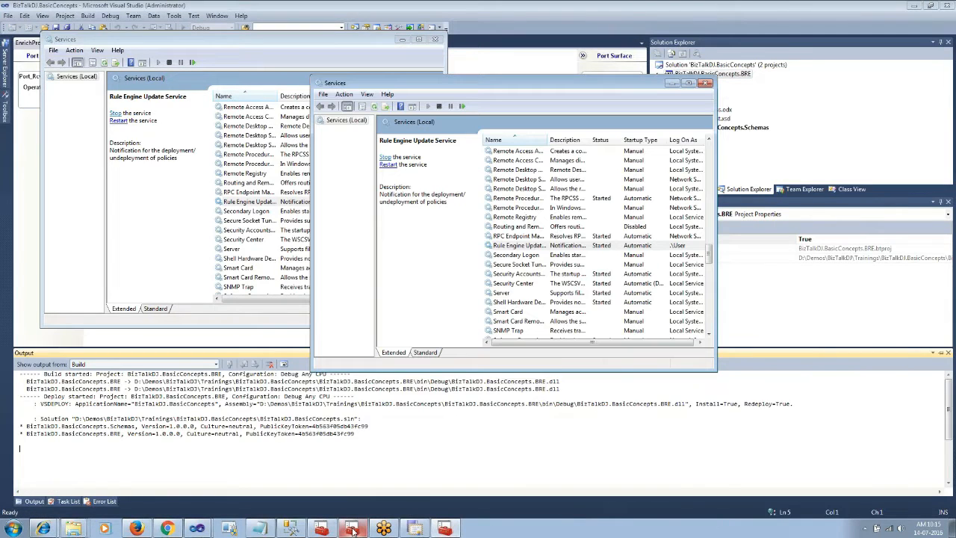
left_click(321, 529)
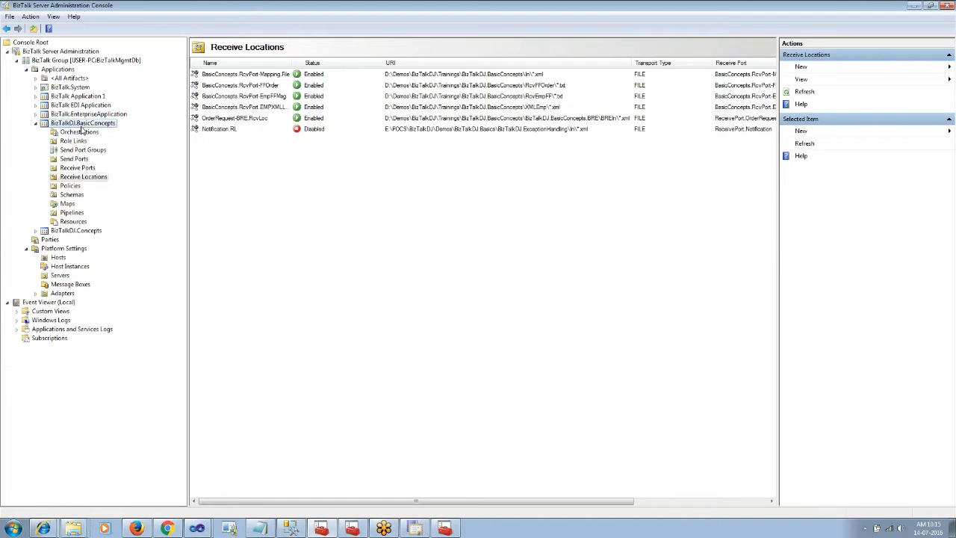
right_click(80, 127)
left_click(104, 212)
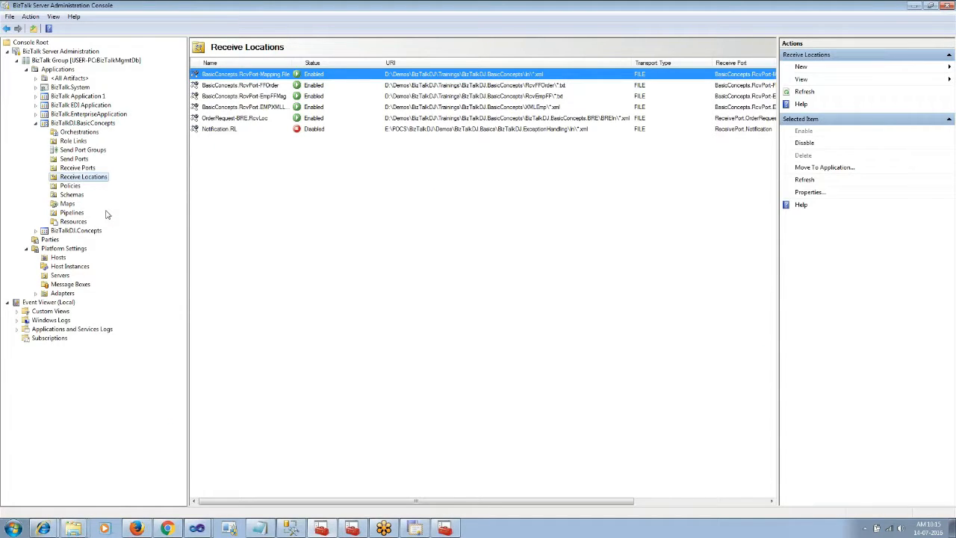
right_click(81, 124)
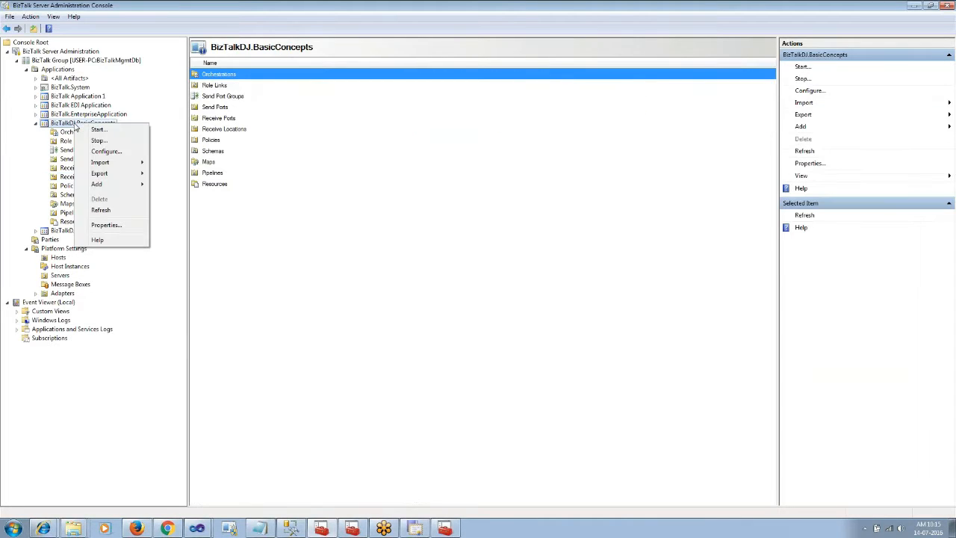
left_click(100, 207)
key("Down")
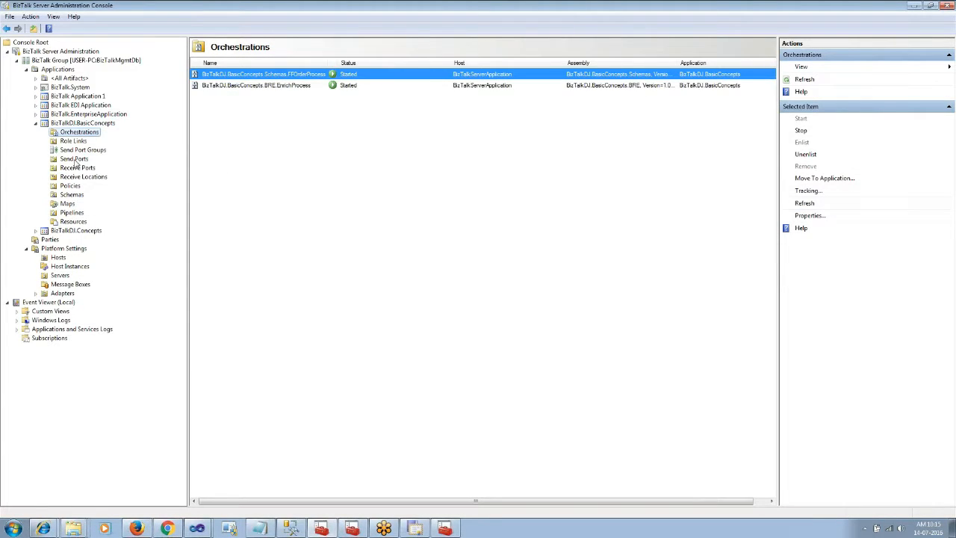
- Restart the BizTalkServerApplication host instance, and check the group's in-progress service instances and the application's send ports
left_click(70, 266)
right_click(344, 75)
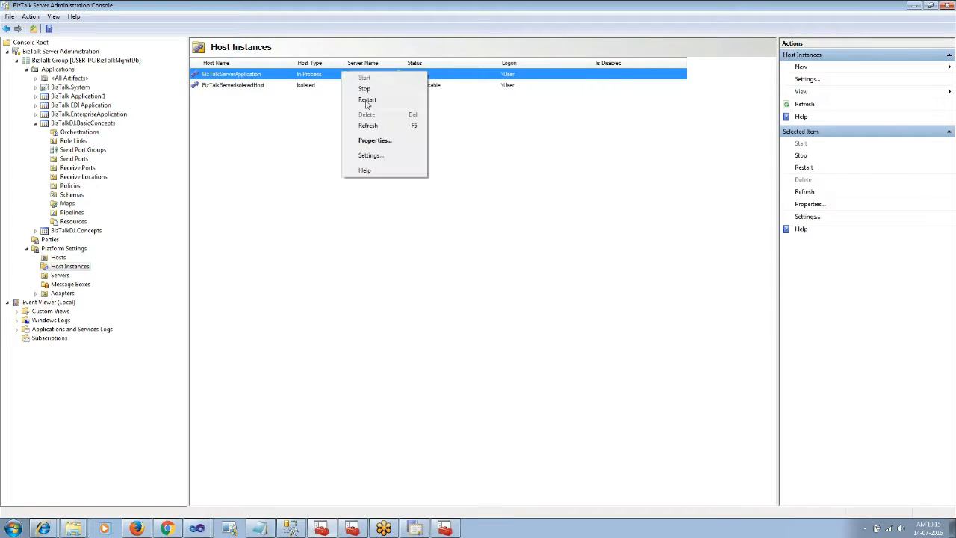
left_click(374, 105)
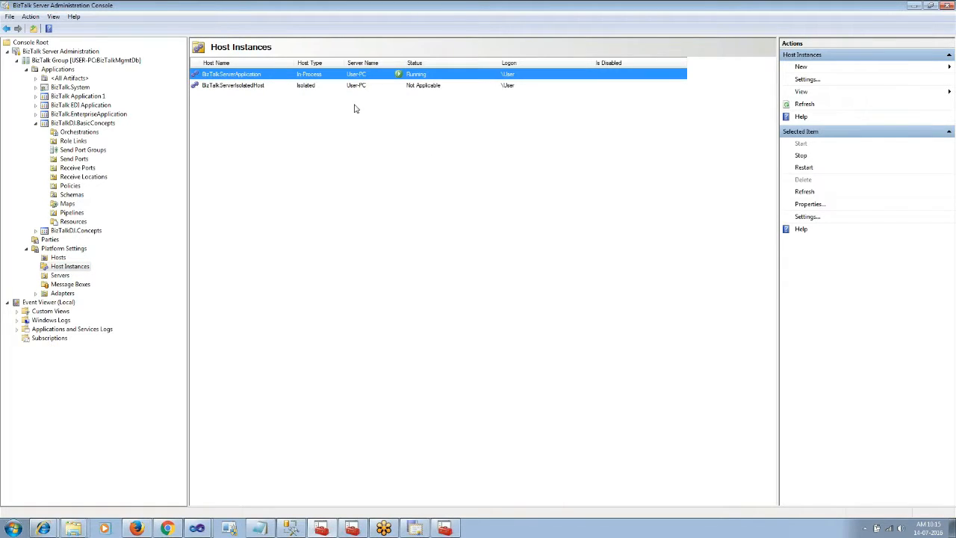
left_click(120, 61)
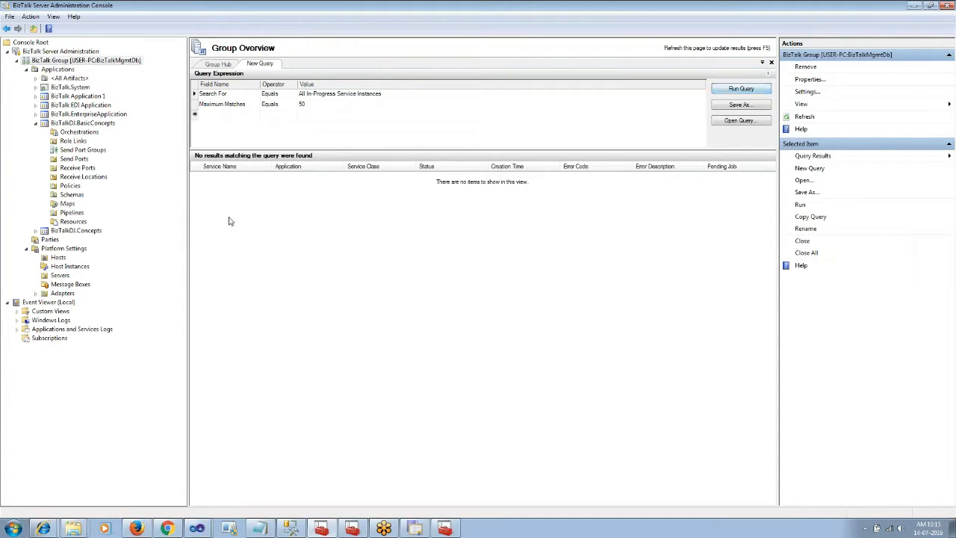
left_click(74, 159)
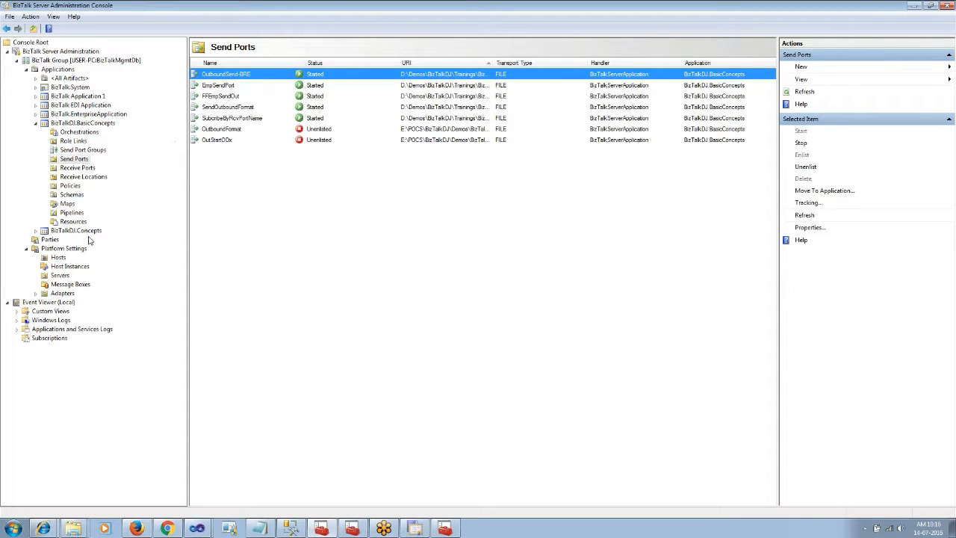
- Open OrderRequest_InboundDoc-In from the BRE project folder in Visual Studio 2010, set the first ProductName to Title and save
mouse_move(73, 528)
left_click(67, 497)
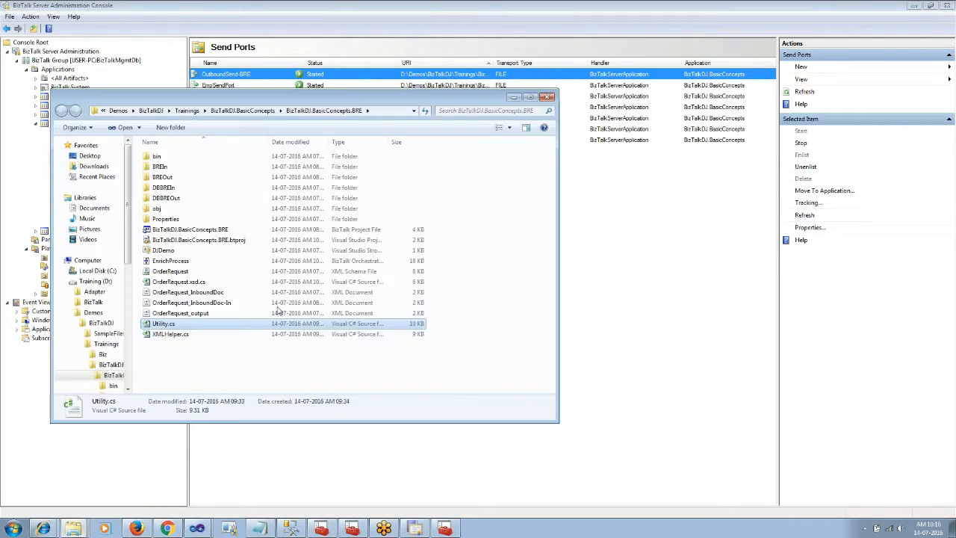
right_click(204, 303)
mouse_move(263, 334)
left_click(427, 366)
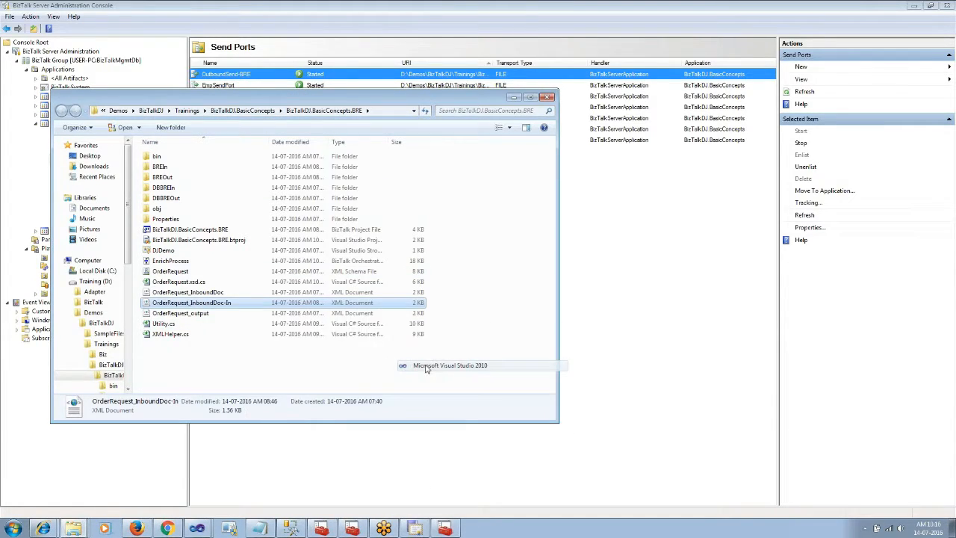
double_click(113, 121)
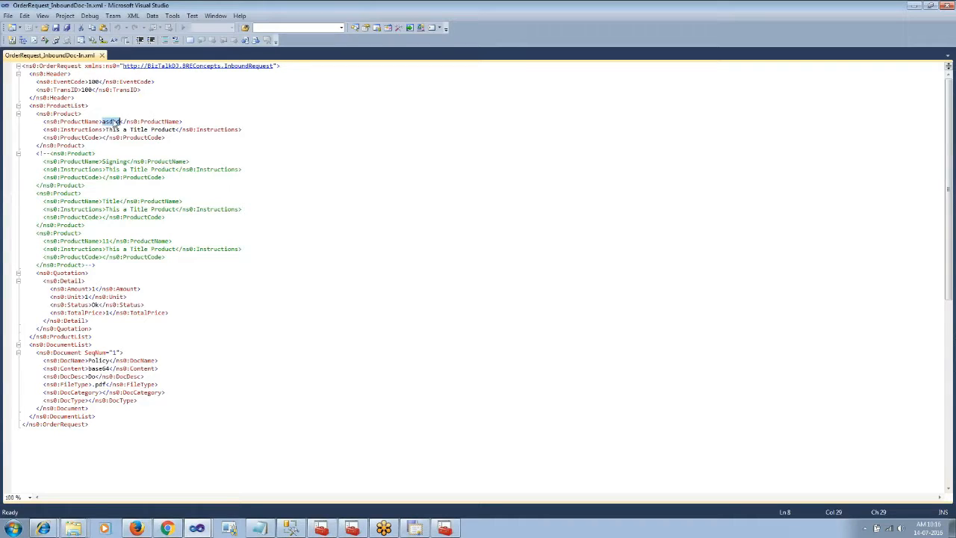
type("Title")
key("ctrl+s")
- Open the file's containing folder and put a copy of OrderRequest_InboundDoc-In into the BREIn folder
right_click(82, 62)
left_click(119, 112)
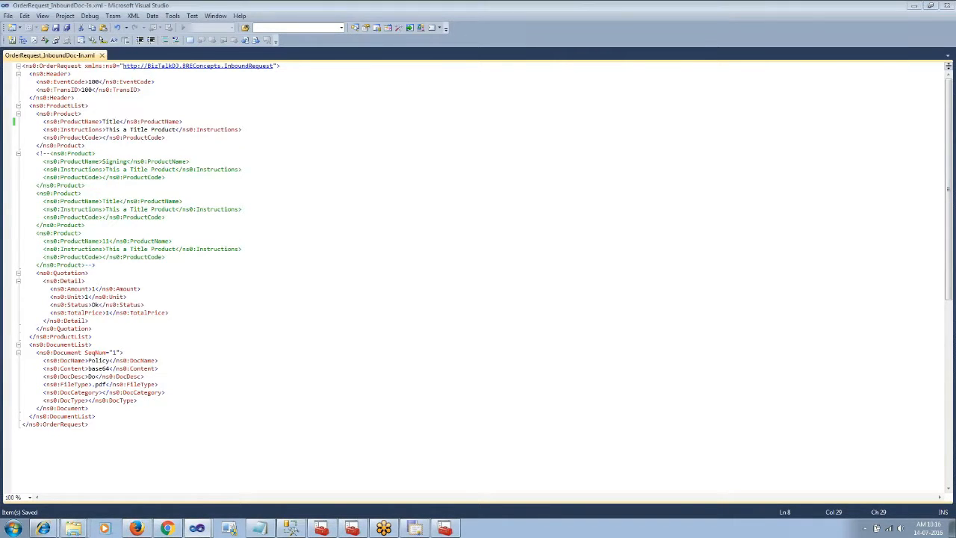
left_click(247, 315)
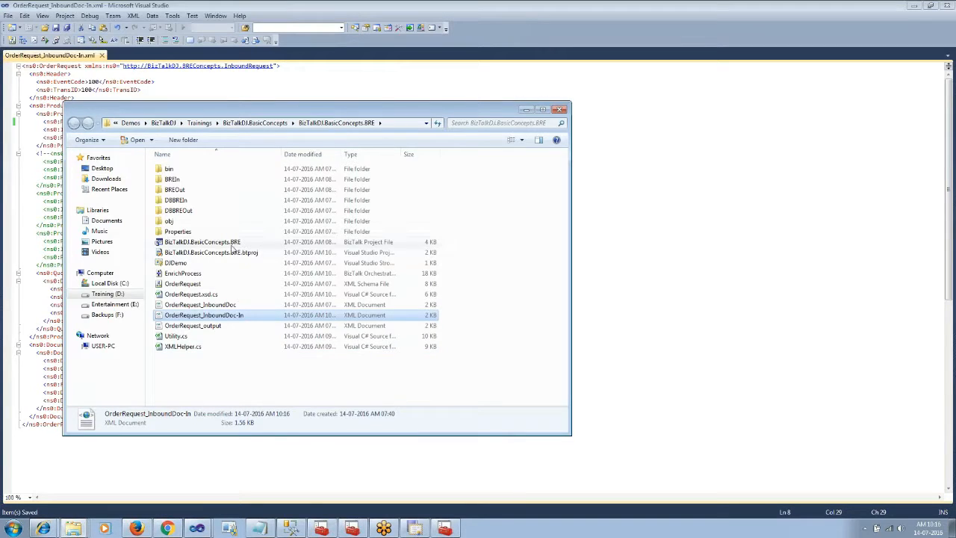
double_click(199, 182)
key("ctrl+v")
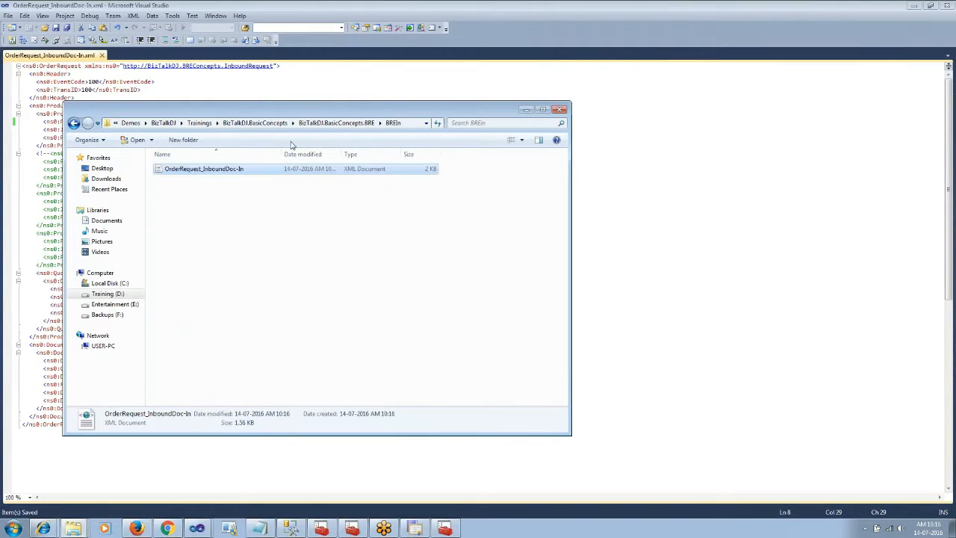
- Open the newest output file in the BREOut folder and check its ProductName and ProductCode values
left_click(336, 122)
double_click(215, 193)
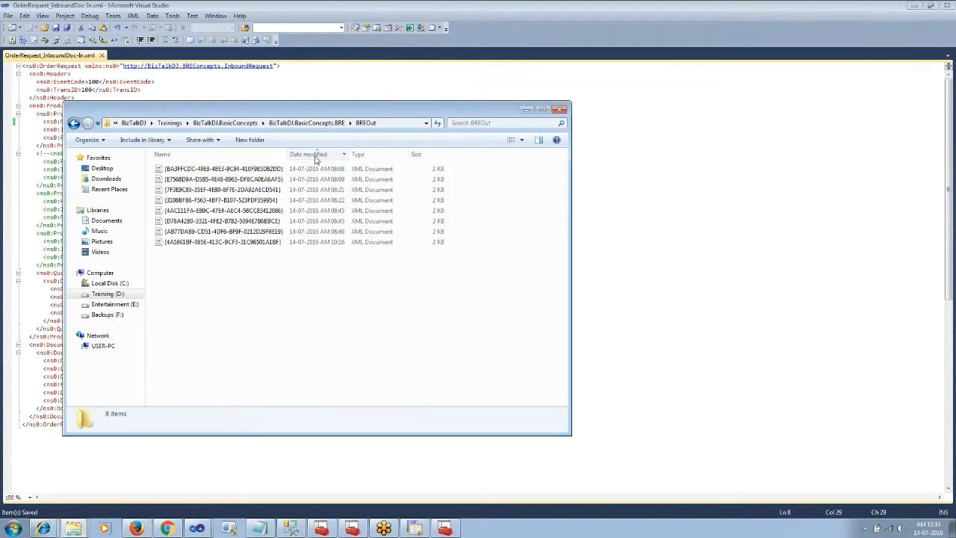
double_click(273, 170)
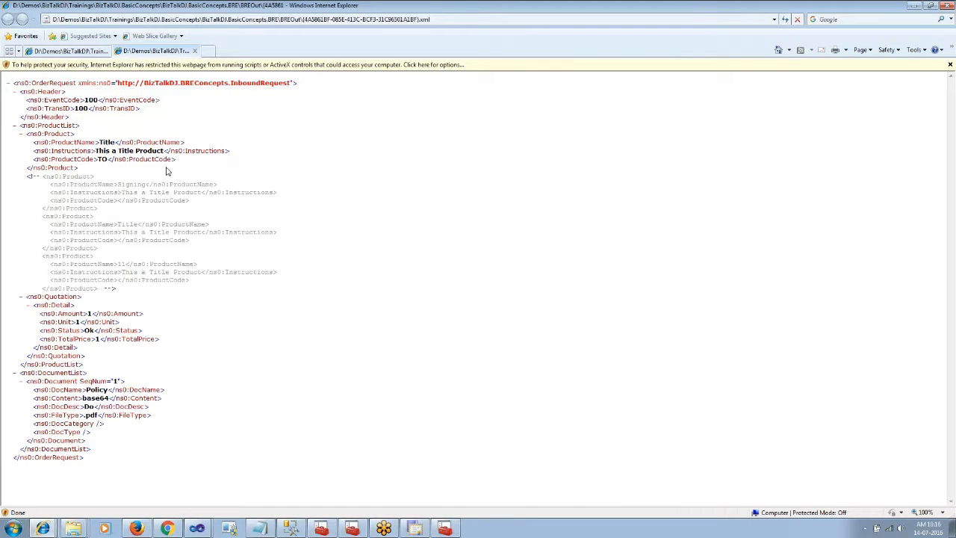
double_click(107, 142)
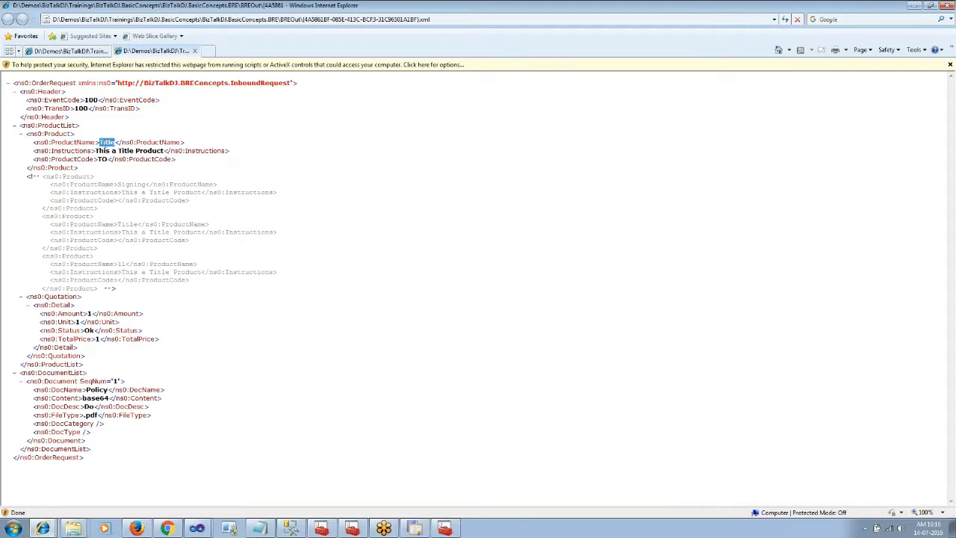
double_click(102, 159)
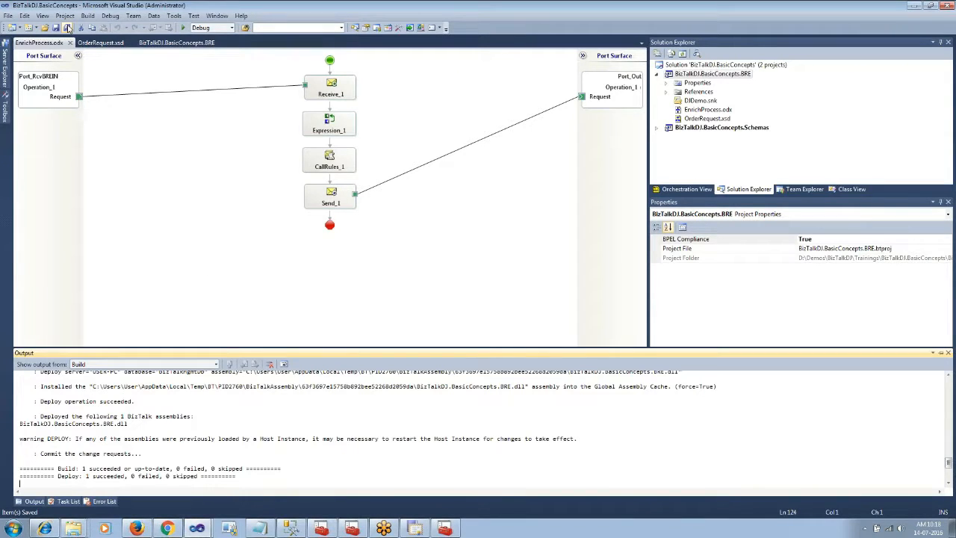
- Open the Registry Editor and look for the BizTalk Server key under HKEY_LOCAL_MACHINE\SOFTWARE\Microsoft
key("super+r")
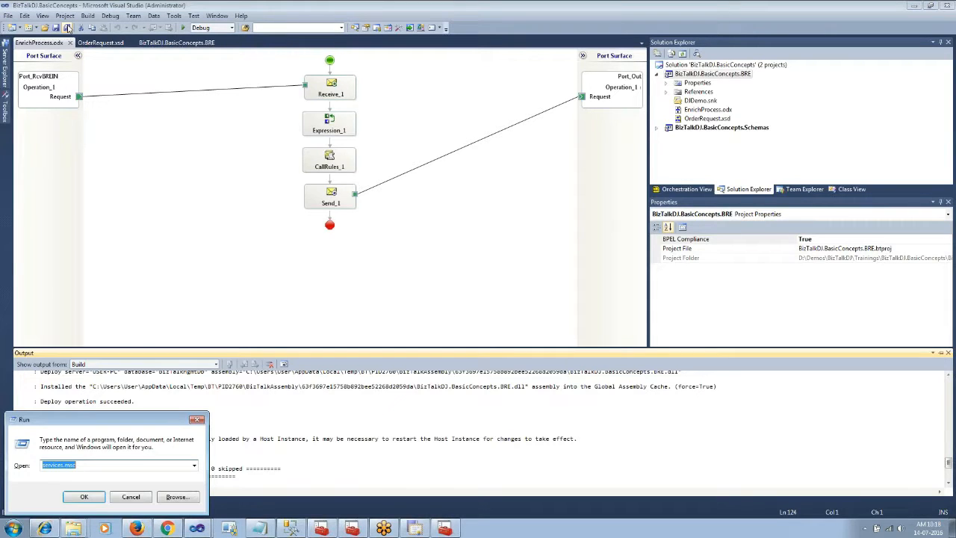
type("re")
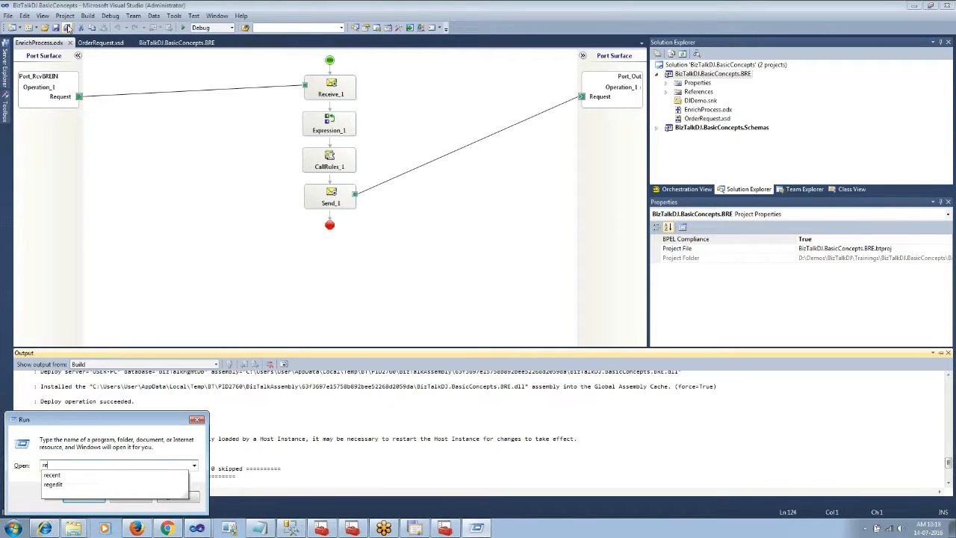
key("Down")
key("Down")
key("Return")
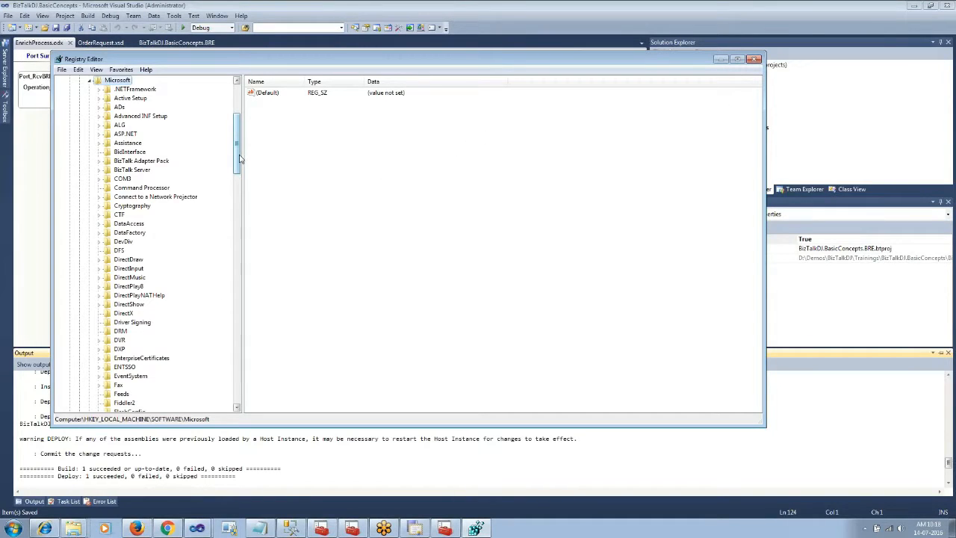
left_click_drag(238, 156, 235, 127)
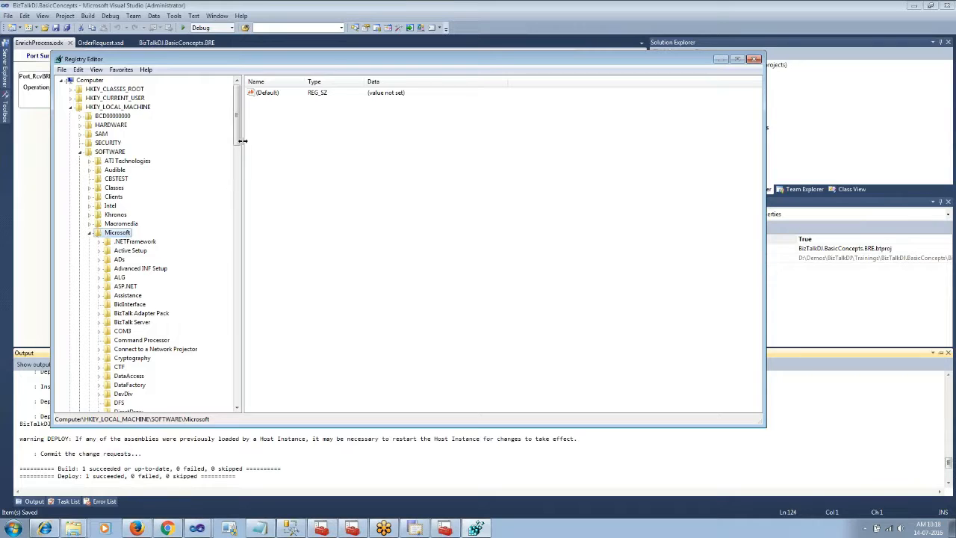
scroll(236, 144, "down", 3)
left_click(131, 259)
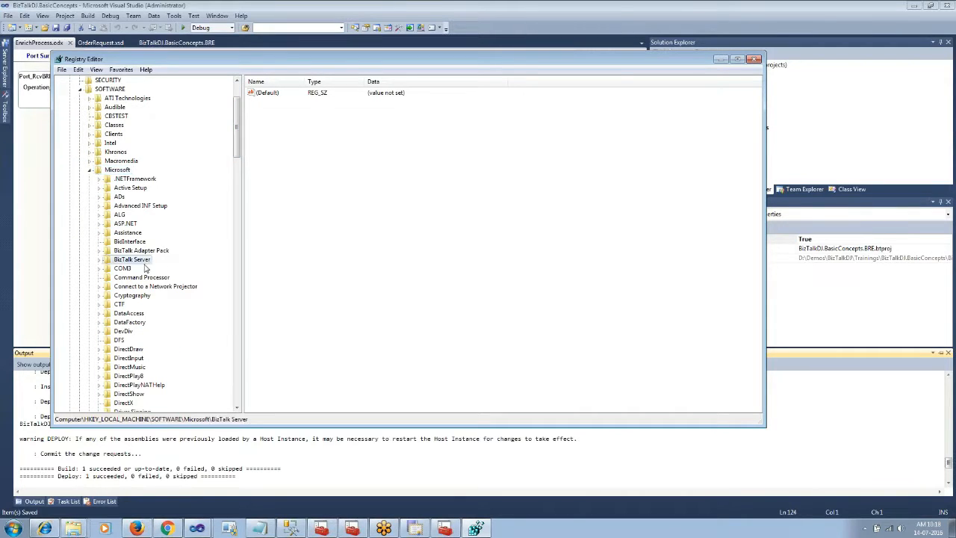
left_click(89, 170)
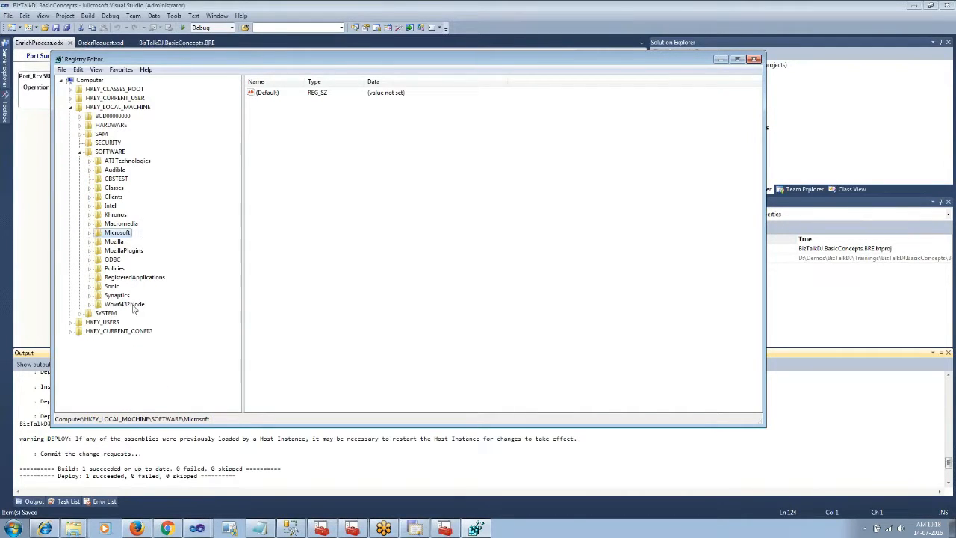
- Check the StaticSupport value in Wow6432Node\Microsoft\BusinessRules\3.0 under SOFTWARE and close the Registry Editor
left_click(132, 306)
double_click(136, 305)
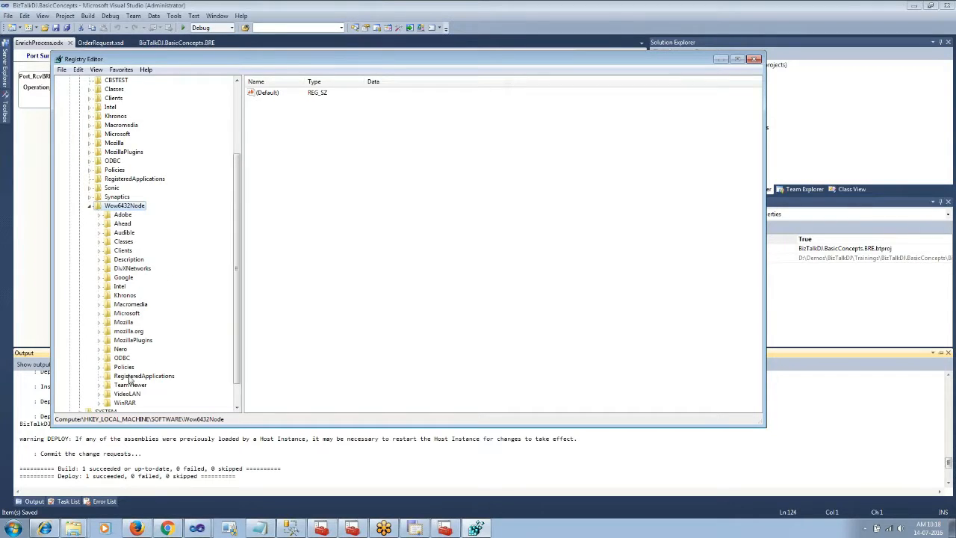
double_click(133, 314)
double_click(147, 206)
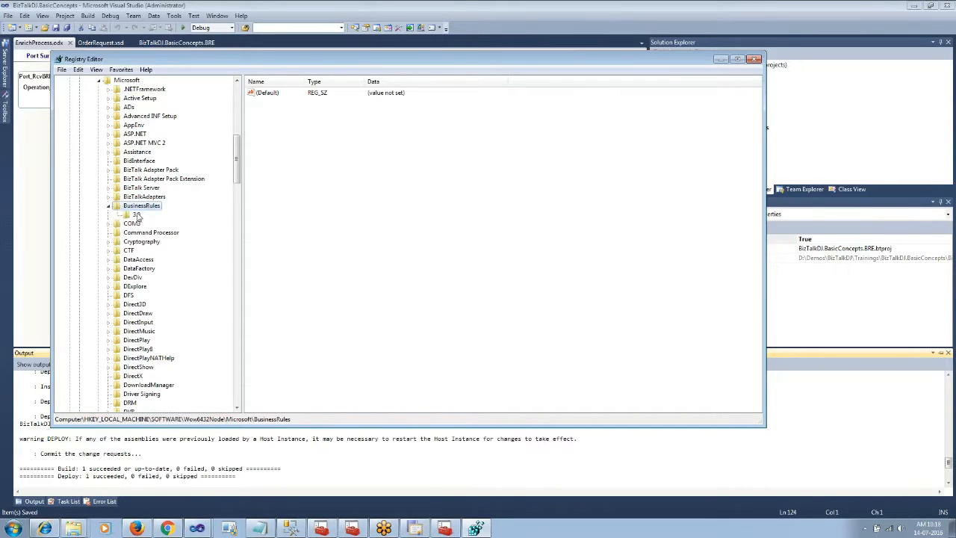
left_click(137, 215)
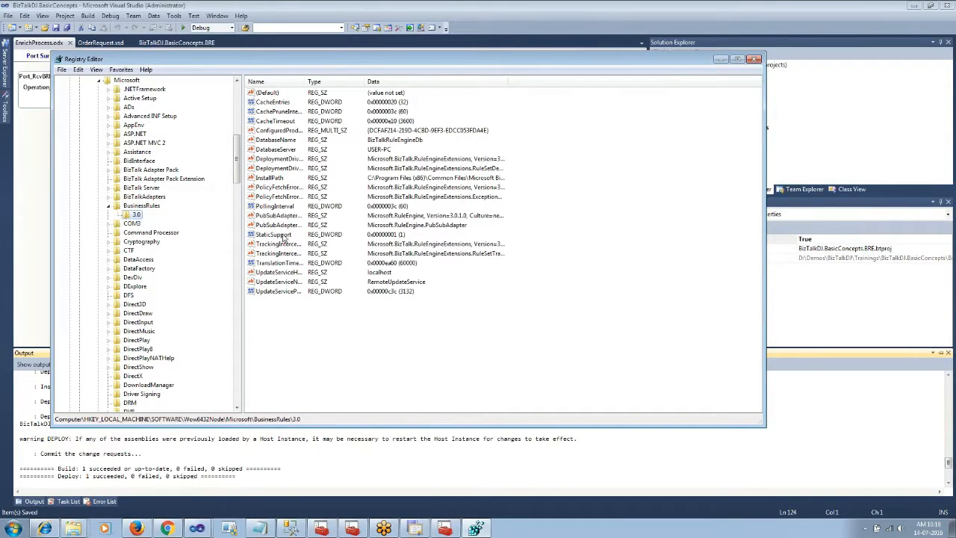
double_click(282, 235)
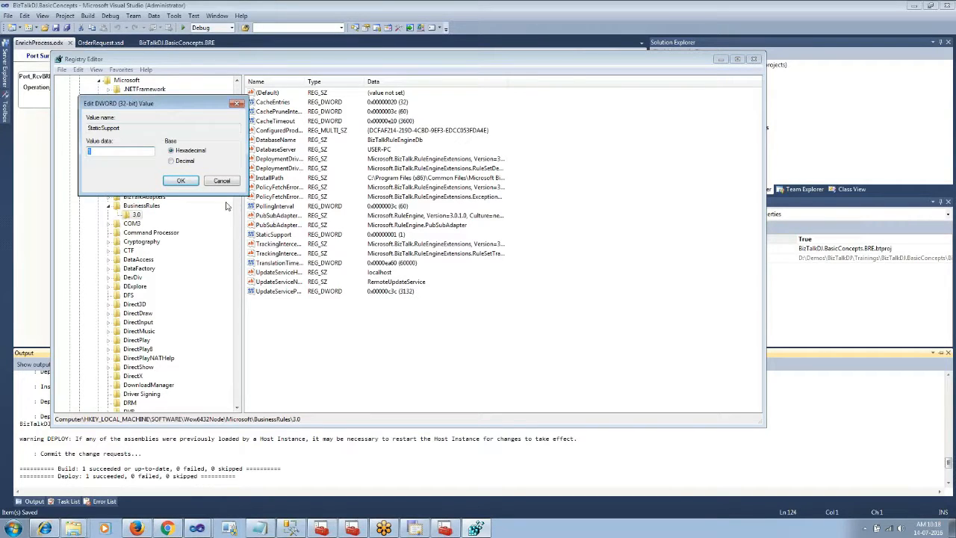
left_click(180, 181)
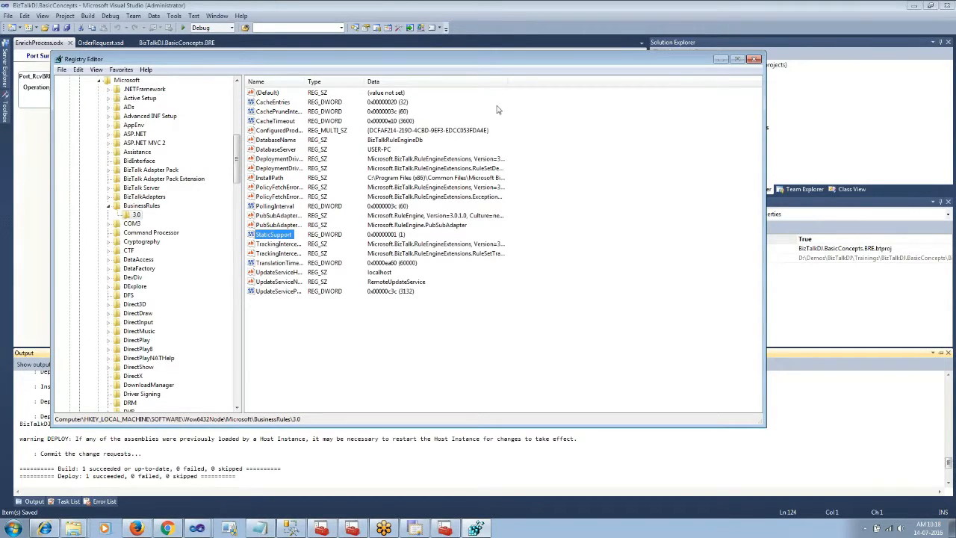
left_click(754, 59)
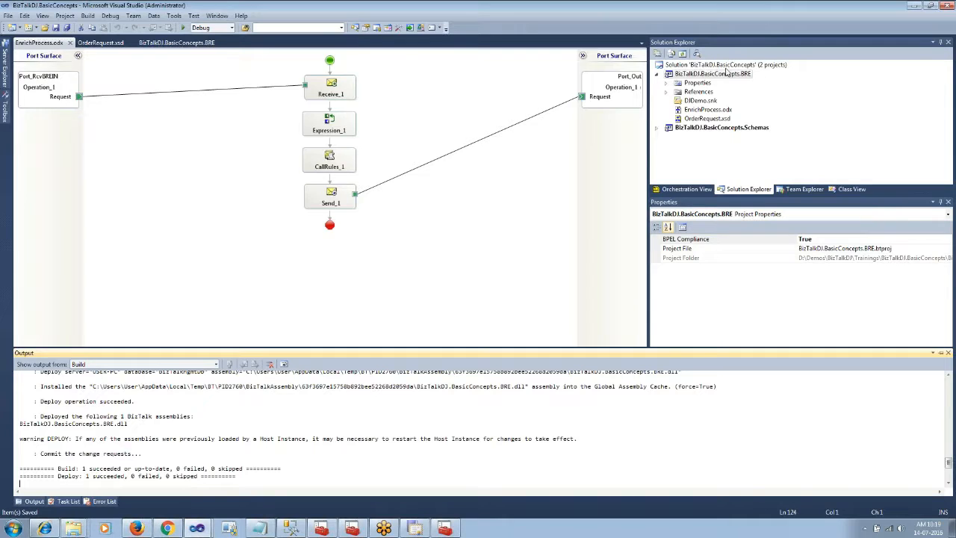
- Add a new Visual C# Class Library project named BizTalkDJ.Utilities to the BizTalkDJ.BasicConcepts solution
left_click(727, 65)
right_click(727, 67)
mouse_move(755, 161)
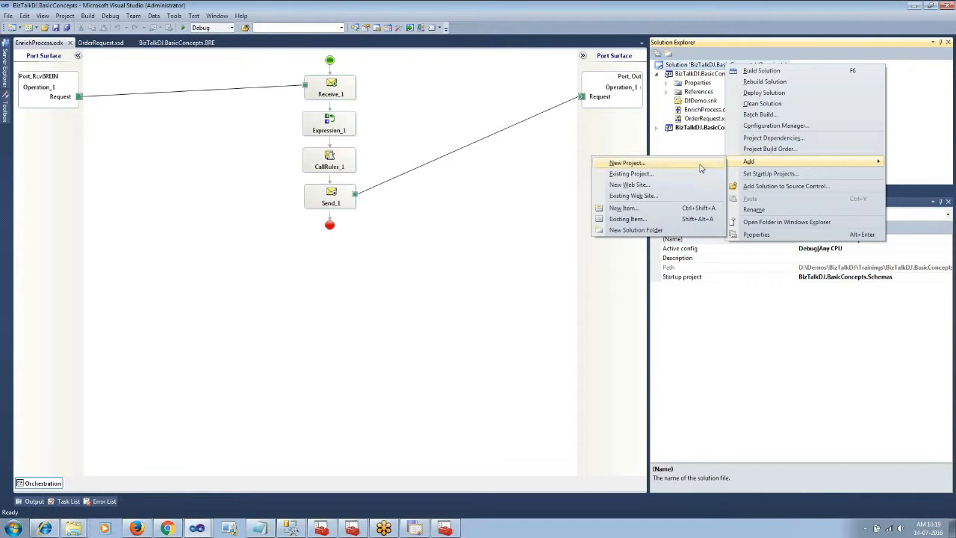
left_click(620, 162)
left_click(270, 143)
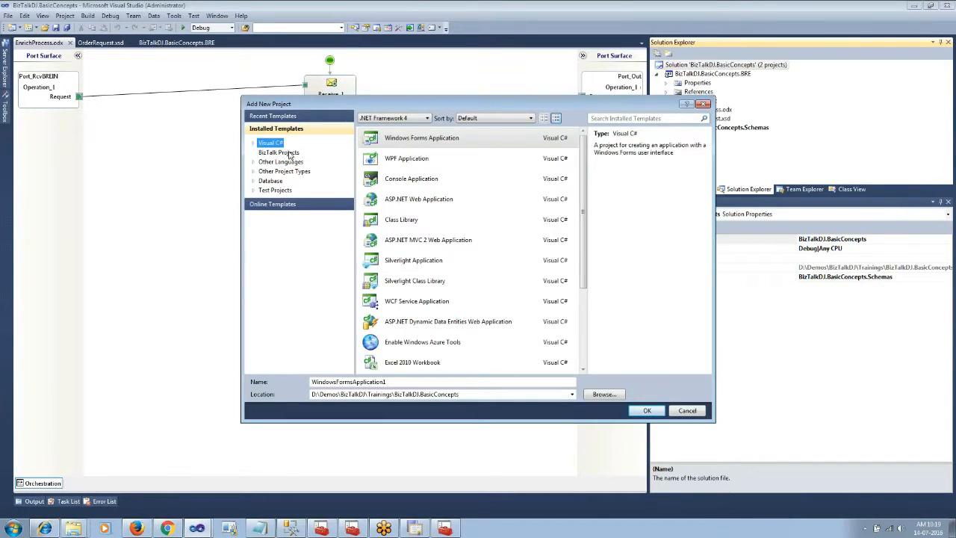
left_click(418, 219)
key("Tab")
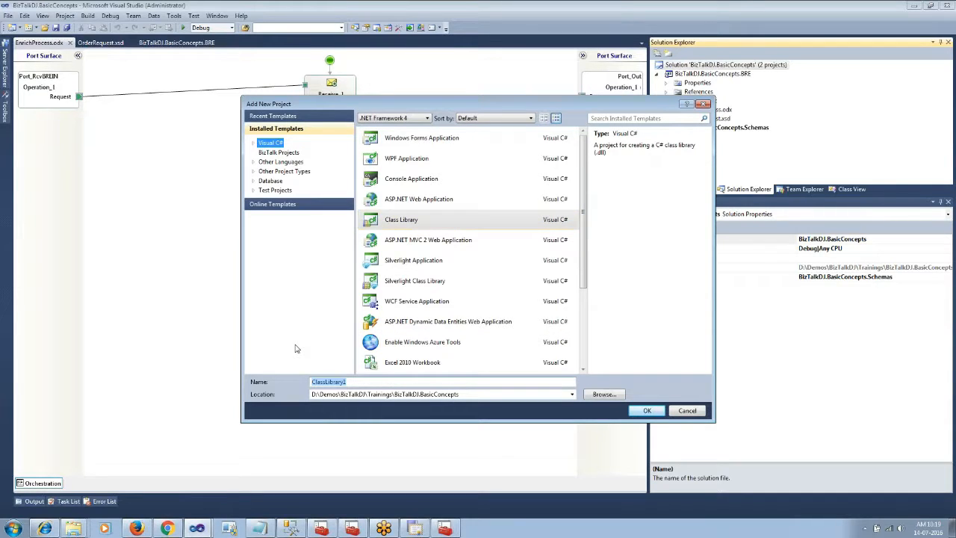
type("BizTalkDJ")
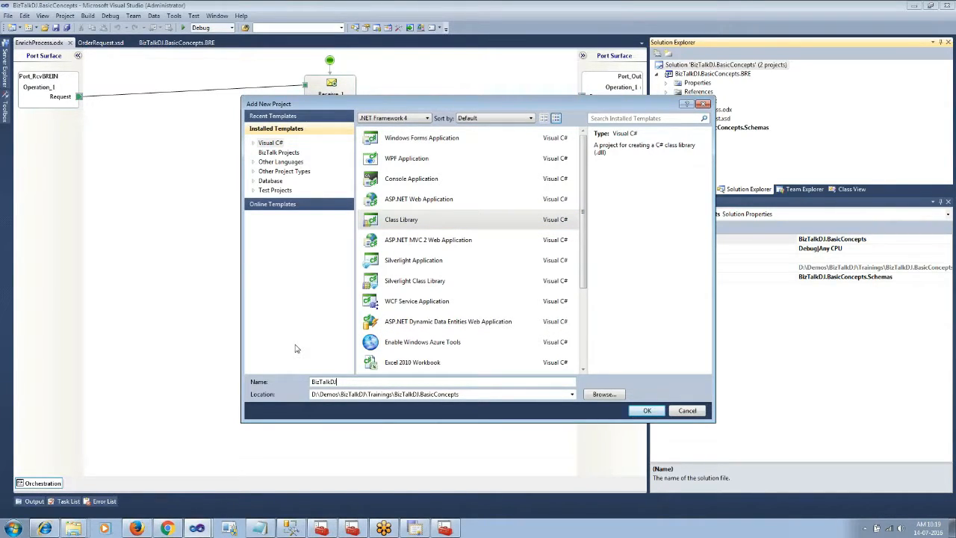
type(".Utilities")
left_click(646, 410)
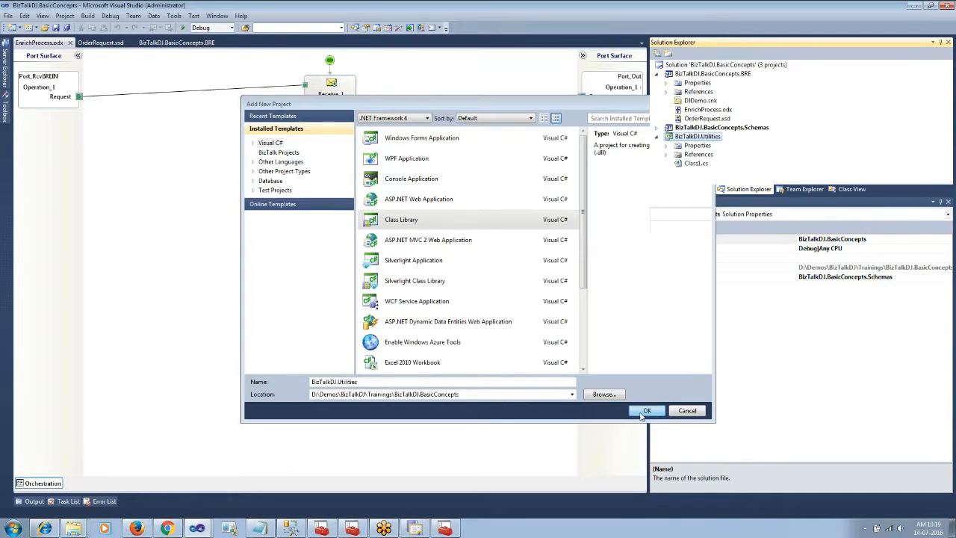
- Copy the DJDemo.snk key file from the BizTalkDJ.BasicConcepts.BRE project into the BizTalkDJ.Utilities project
left_click(696, 115)
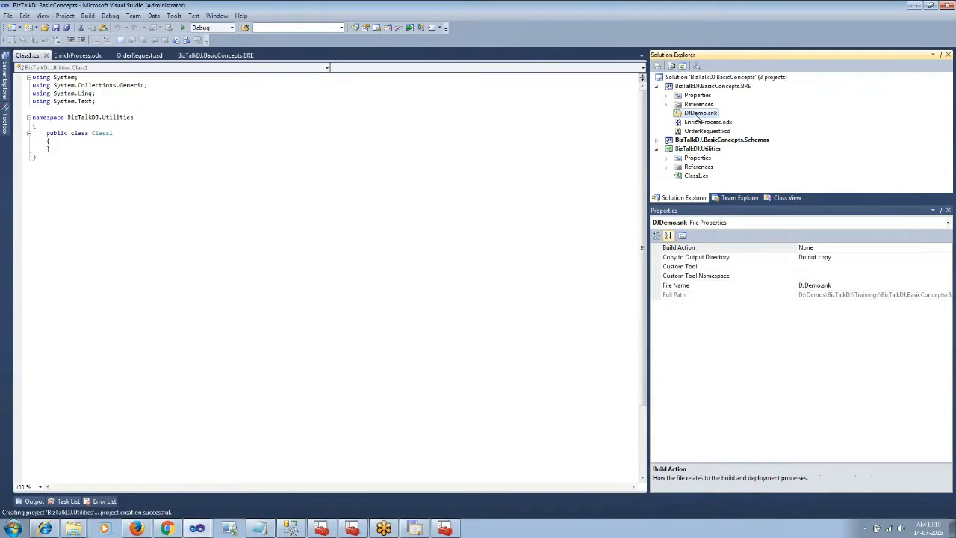
left_click(700, 149)
right_click(701, 149)
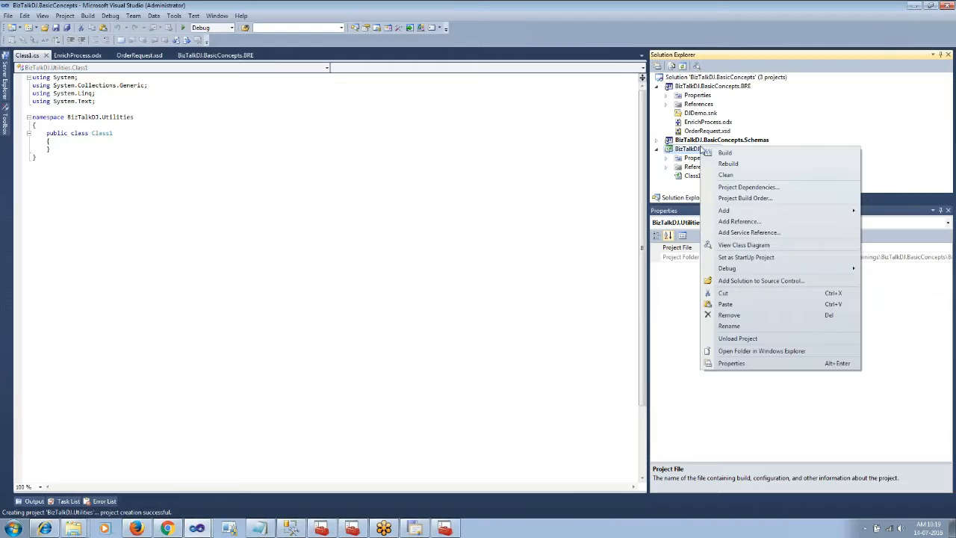
left_click(731, 304)
- Rename Class1.cs in BizTalkDJ.Utilities to BREHelper.cs, including all references to the Class1 code element
left_click(695, 178)
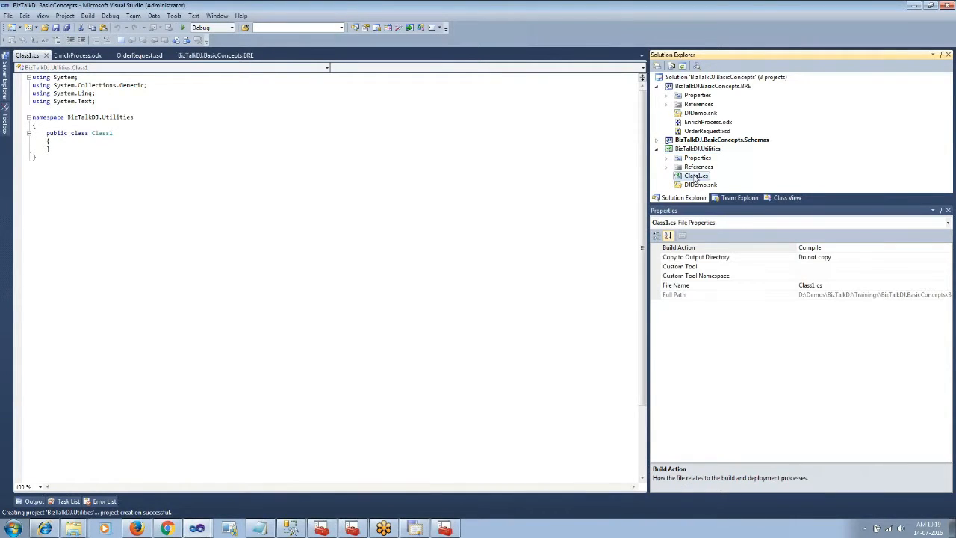
left_click(695, 177)
left_click_drag(701, 176, 683, 177)
type("He")
key("BackSpace")
key("BackSpace")
type("BREHelpers")
key("Return")
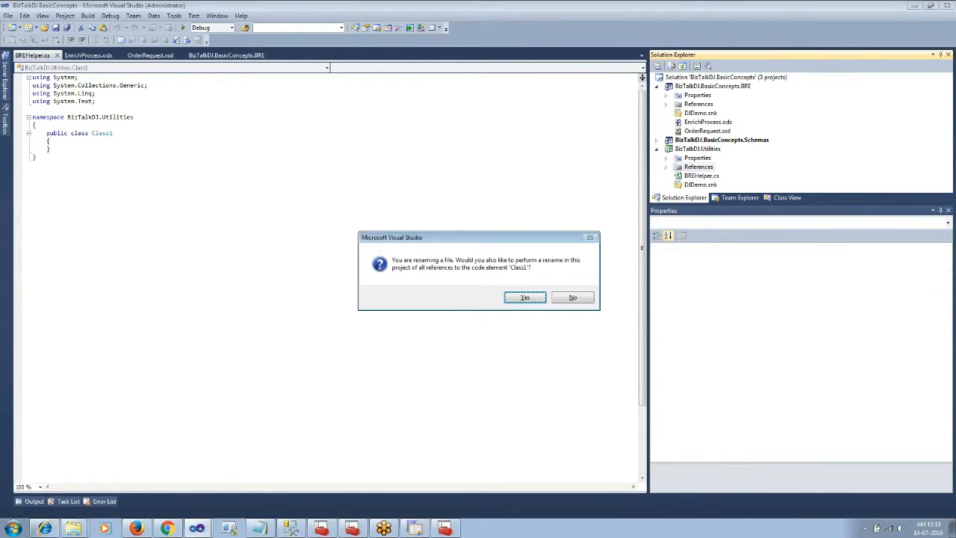
key("Return")
- Sign the BizTalkDJ.Utilities assembly with the DJDemo.snk strong name key file and save the project properties
right_click(693, 152)
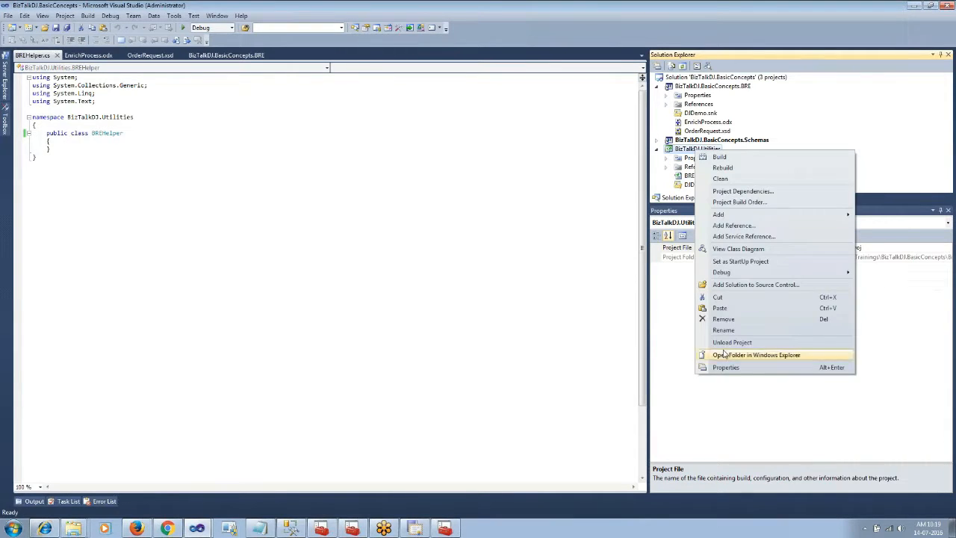
left_click(725, 366)
left_click(35, 191)
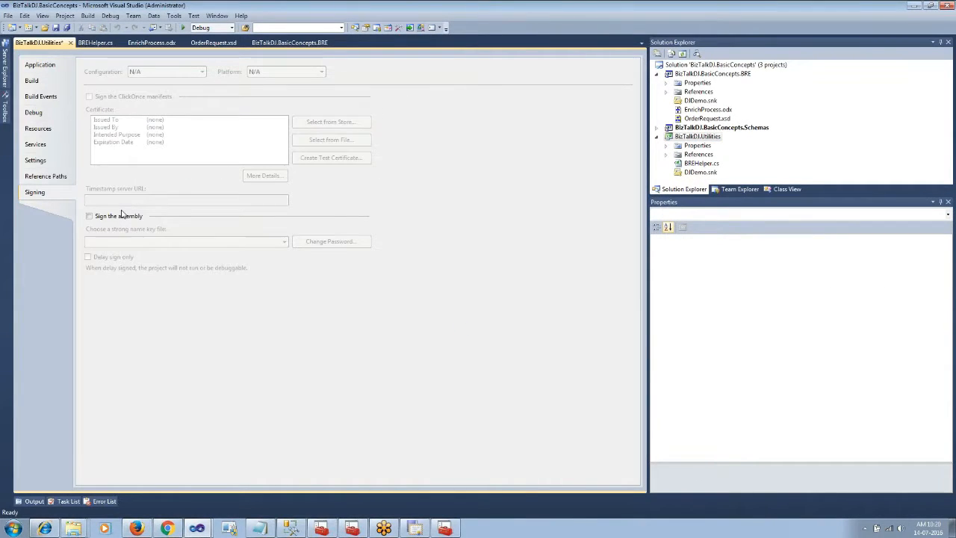
left_click(122, 216)
left_click(120, 241)
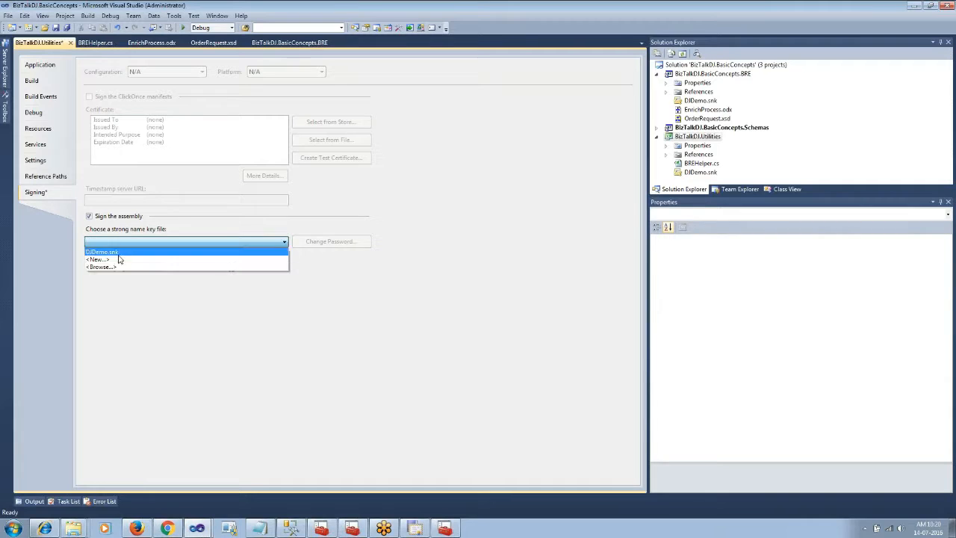
left_click(118, 253)
left_click(68, 28)
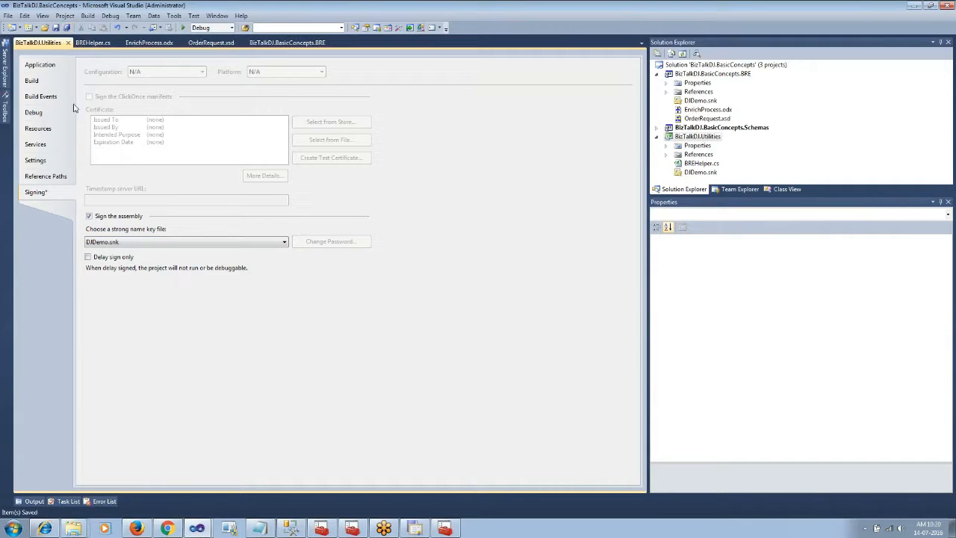
left_click(47, 67)
- Mark the BREHelper class in BREHelper.cs with the [Serializable] attribute and save the file
double_click(702, 165)
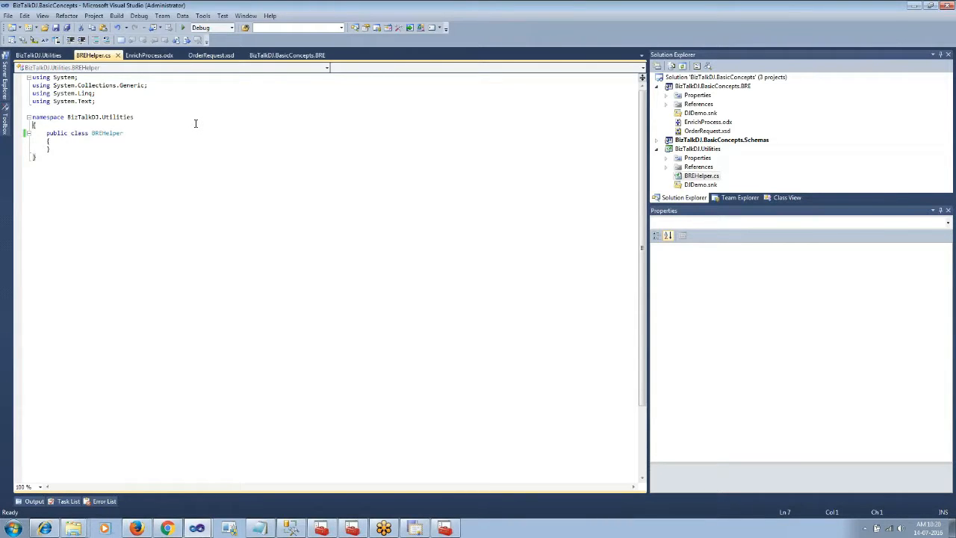
key("Return")
type("[]")
key("Down")
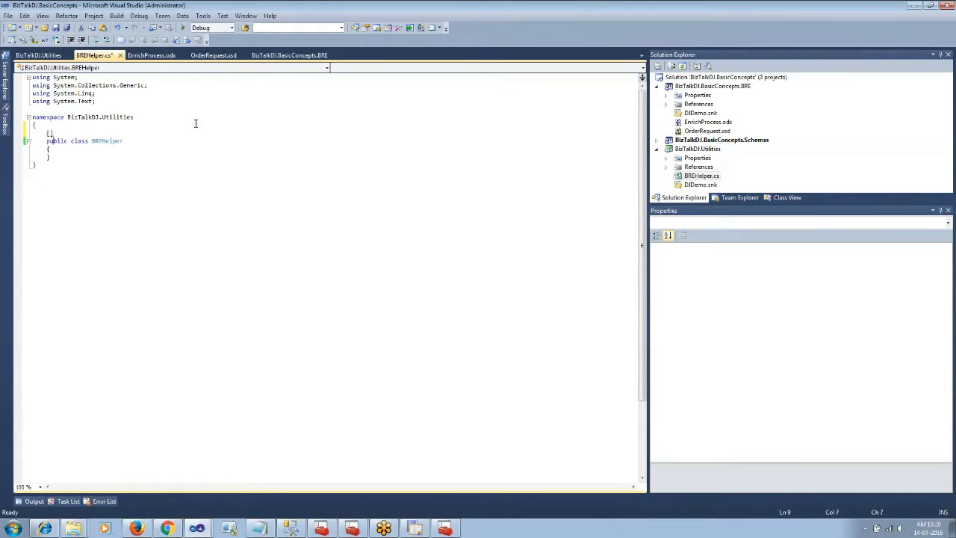
type("Ser")
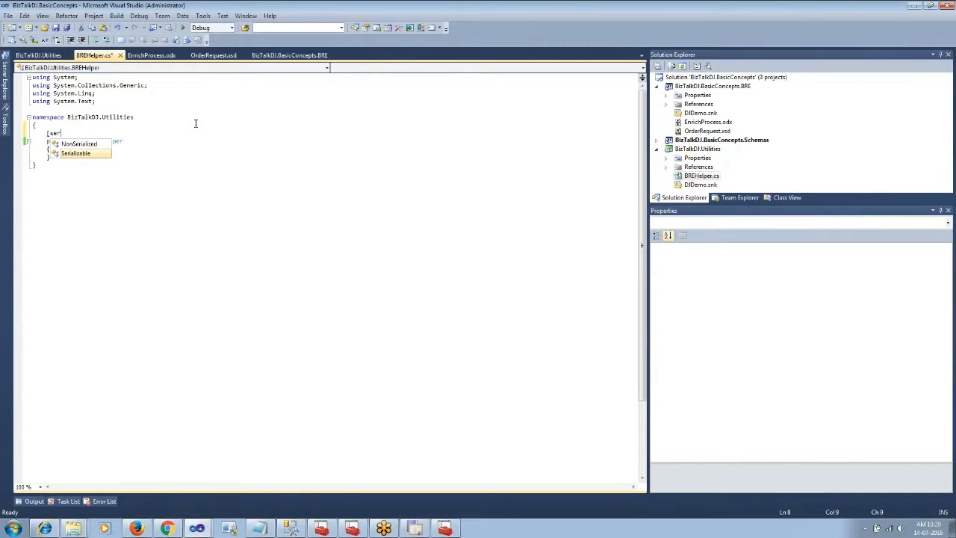
key("Tab")
key("ctrl+s")
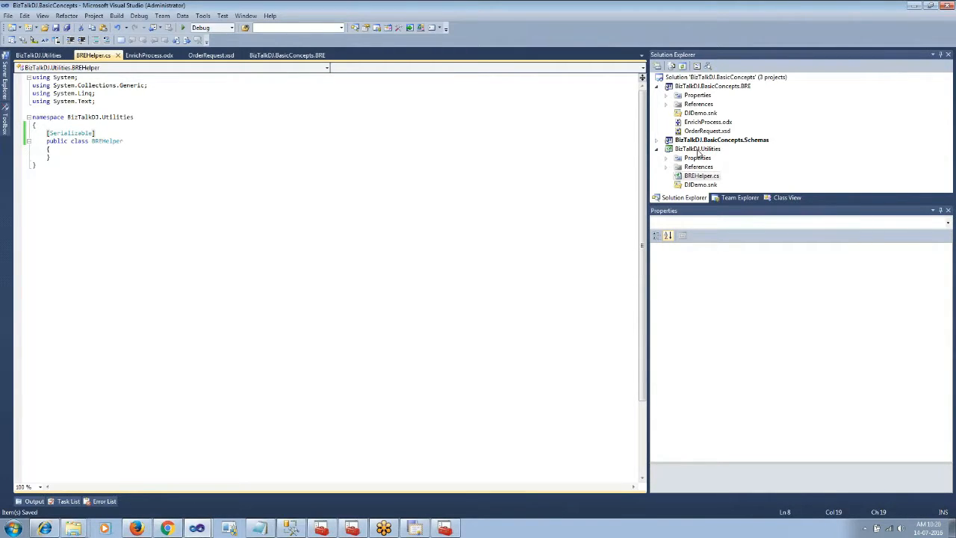
- Add the existing XMLHelper.cs file from the BizTalkDJ.BasicConcepts.BRE folder to the BizTalkDJ.Utilities project
right_click(698, 153)
mouse_move(748, 216)
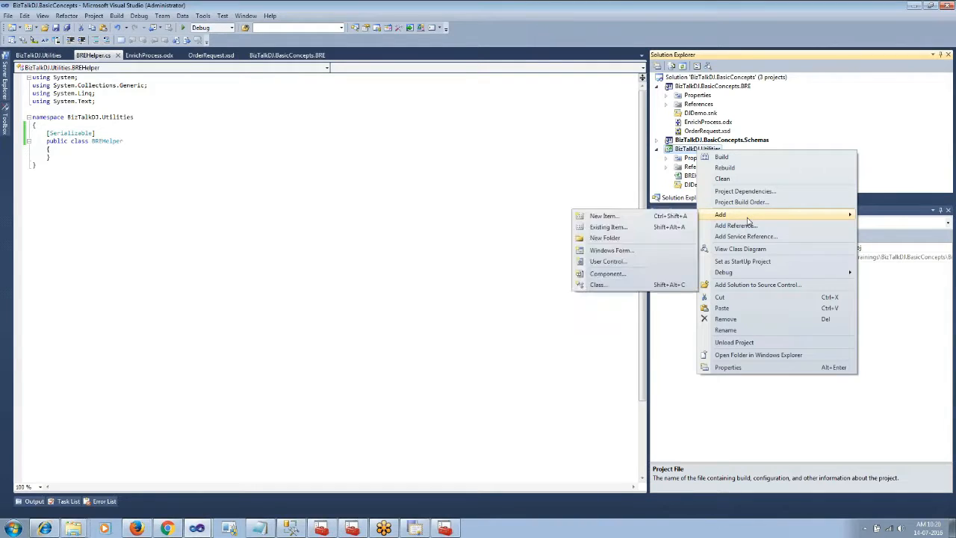
left_click(659, 227)
left_click(556, 197)
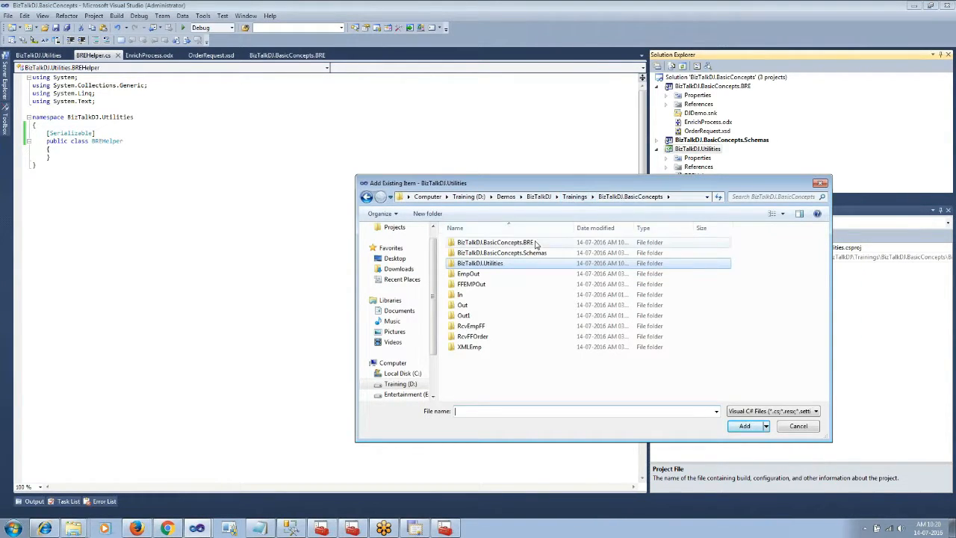
double_click(493, 242)
left_click(475, 347)
left_click(744, 426)
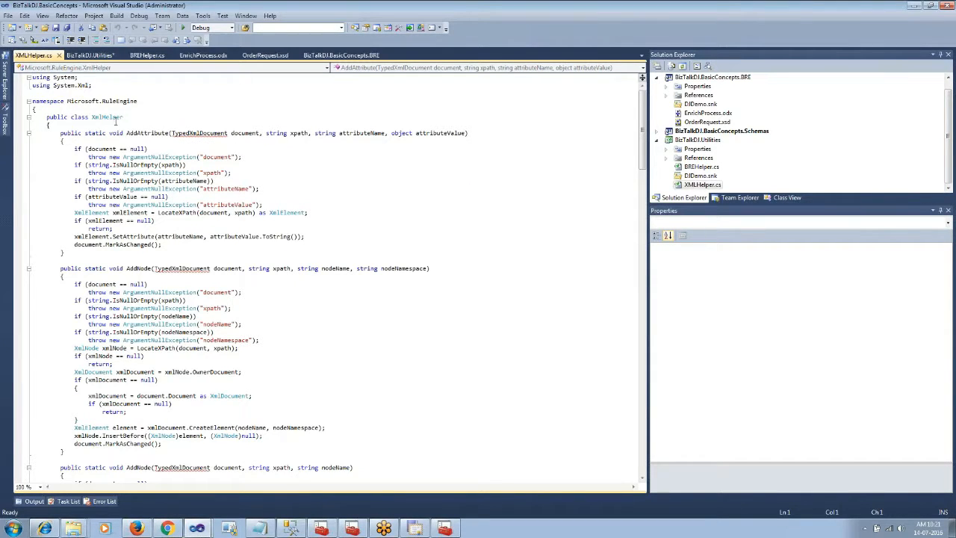
- Collapse the method bodies in XMLHelper.cs to review the signatures of the XmlHelper class methods
left_click(28, 133)
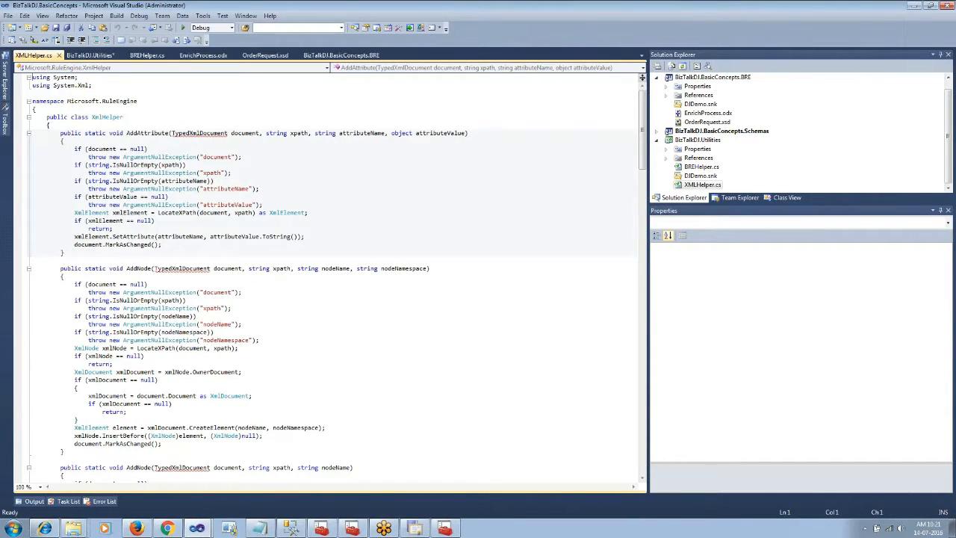
left_click(28, 149)
left_click(28, 166)
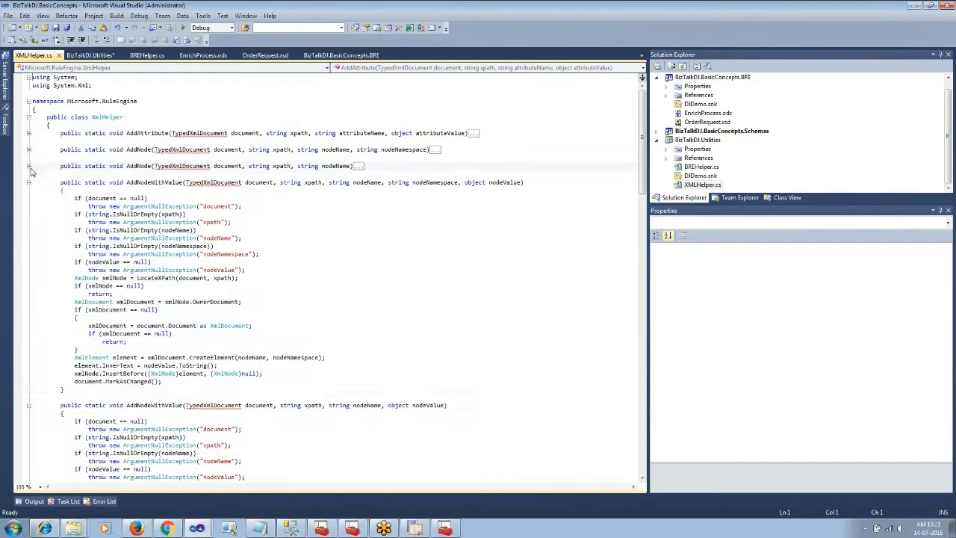
left_click(29, 183)
left_click(29, 199)
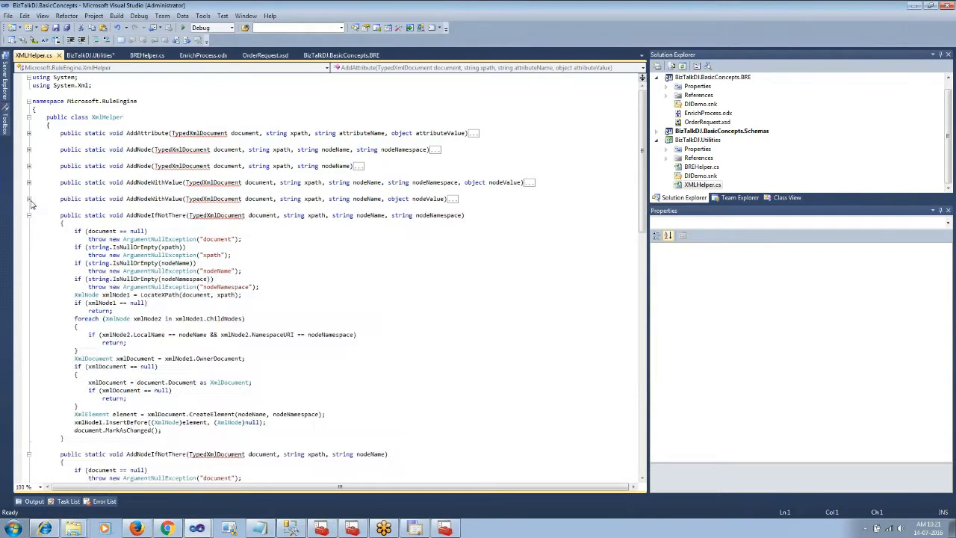
left_click(29, 216)
left_click(29, 232)
left_click(29, 248)
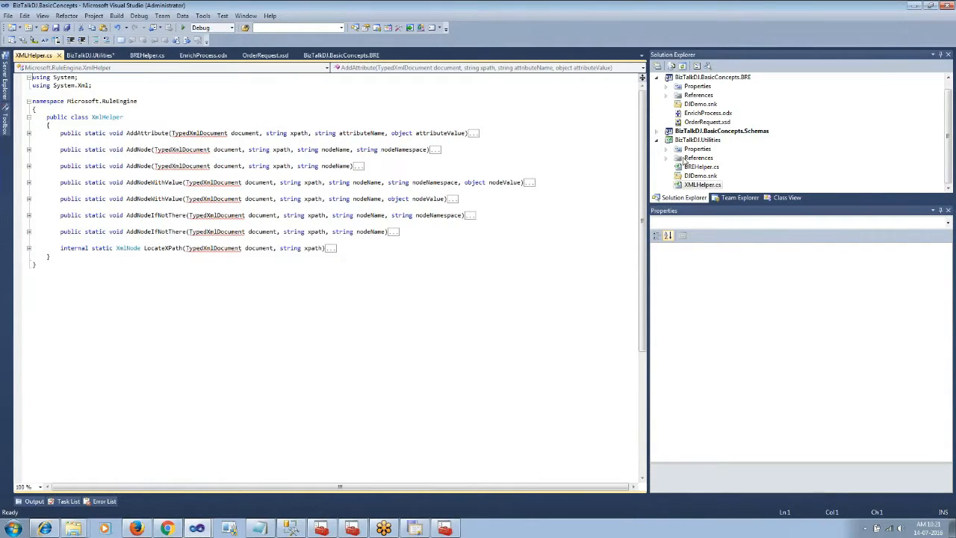
- Permanently delete XMLHelper.cs from the BizTalkDJ.Utilities project
left_click(696, 185)
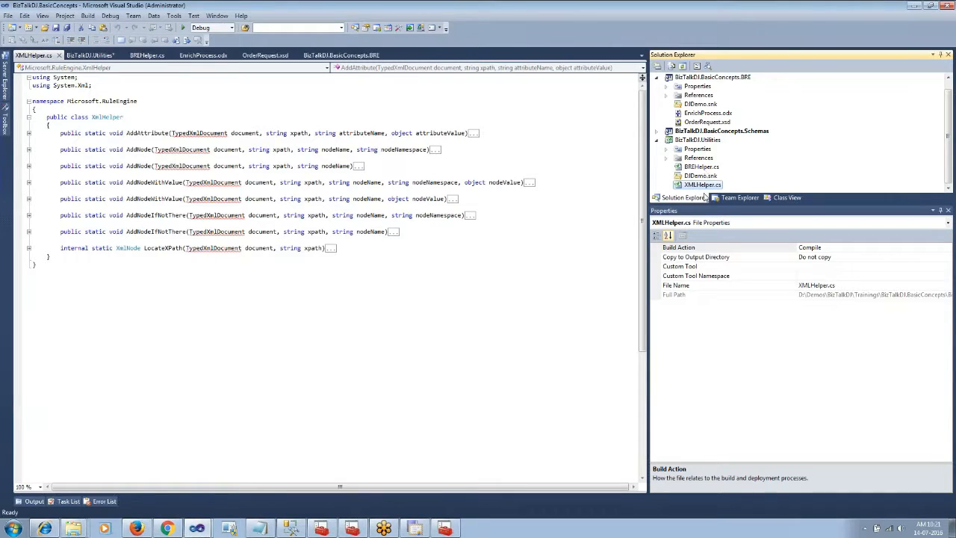
right_click(705, 187)
left_click(734, 277)
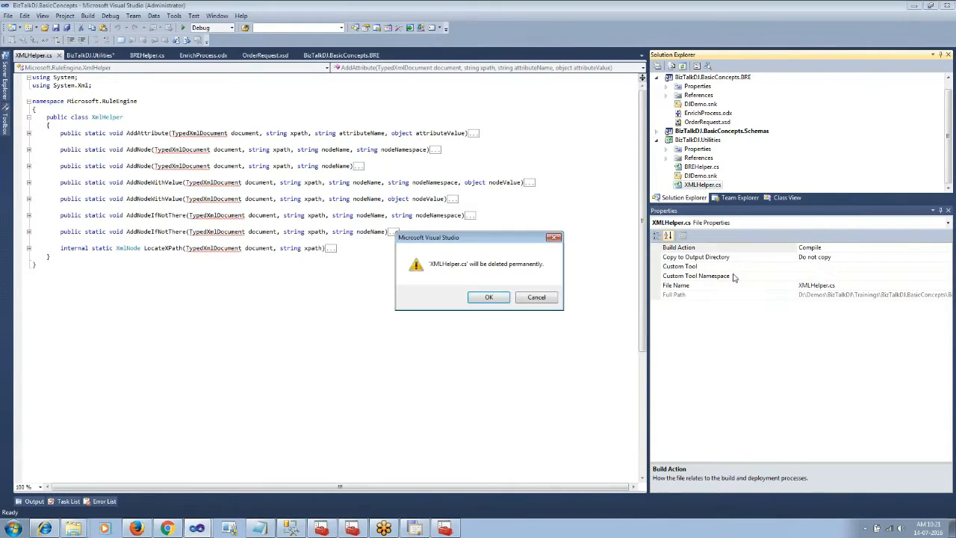
left_click(510, 297)
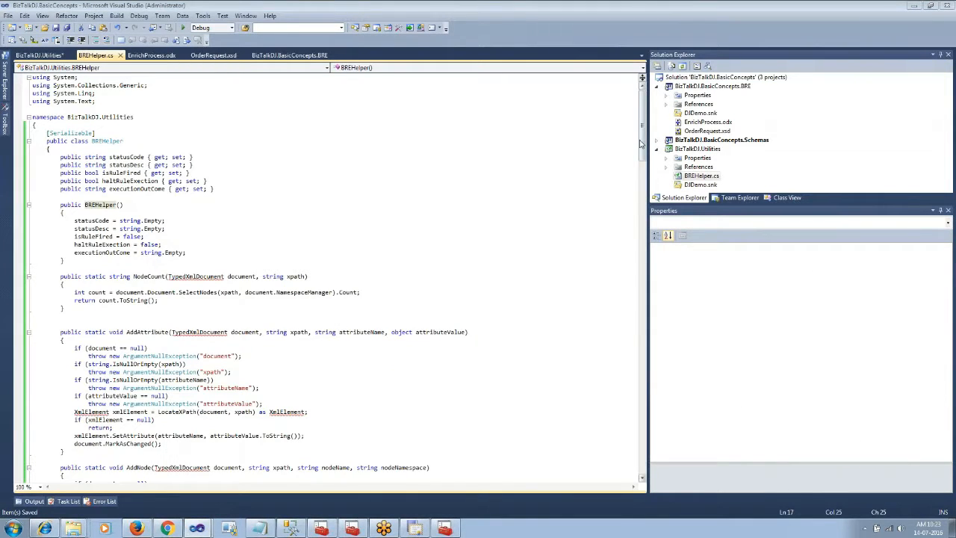
- Collapse the AddAttribute method and the first AddNode method in BREHelper.cs and examine the NodeCount method
left_click(29, 332)
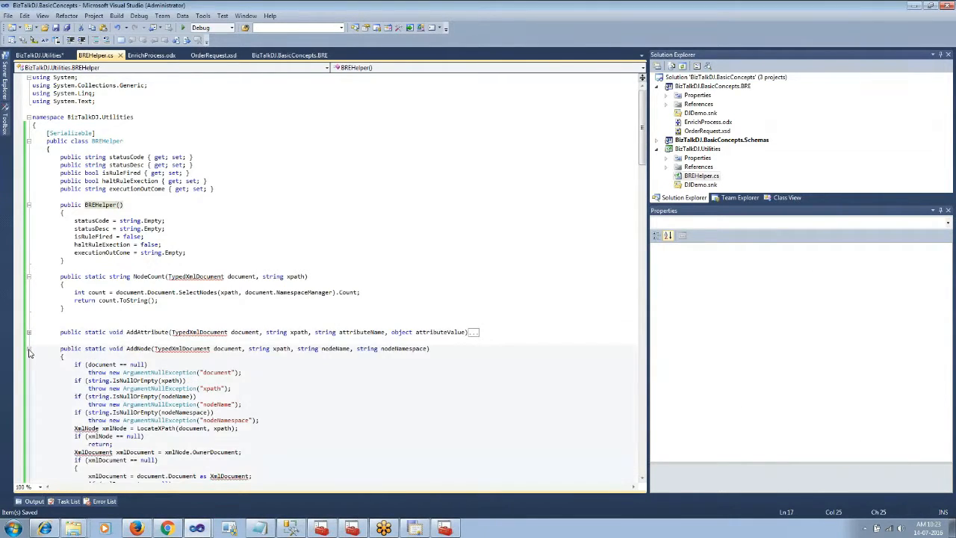
left_click(29, 348)
left_click_drag(78, 307, 58, 282)
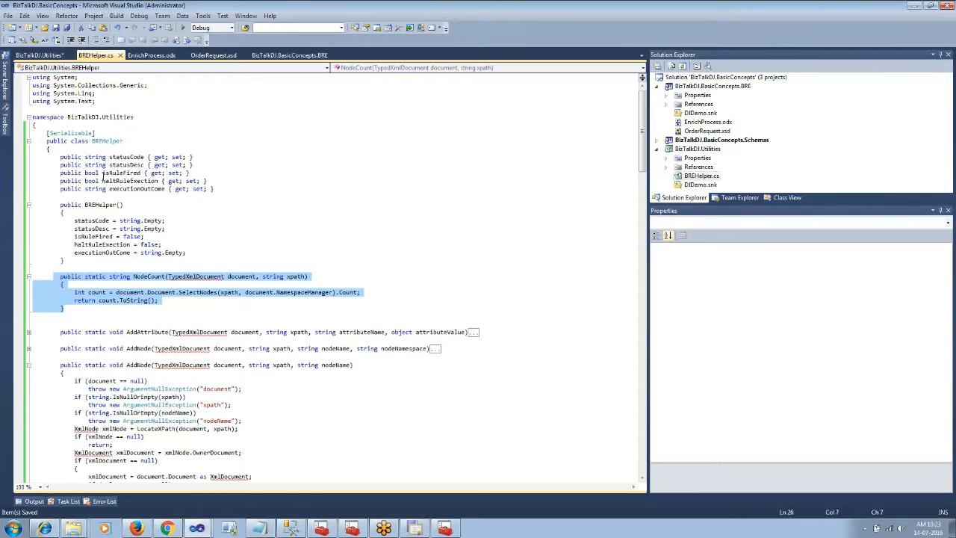
- Add a reference to the recently used Microsoft.RuleEngine.dll in the BizTalkDJ.Utilities project
double_click(694, 167)
right_click(707, 125)
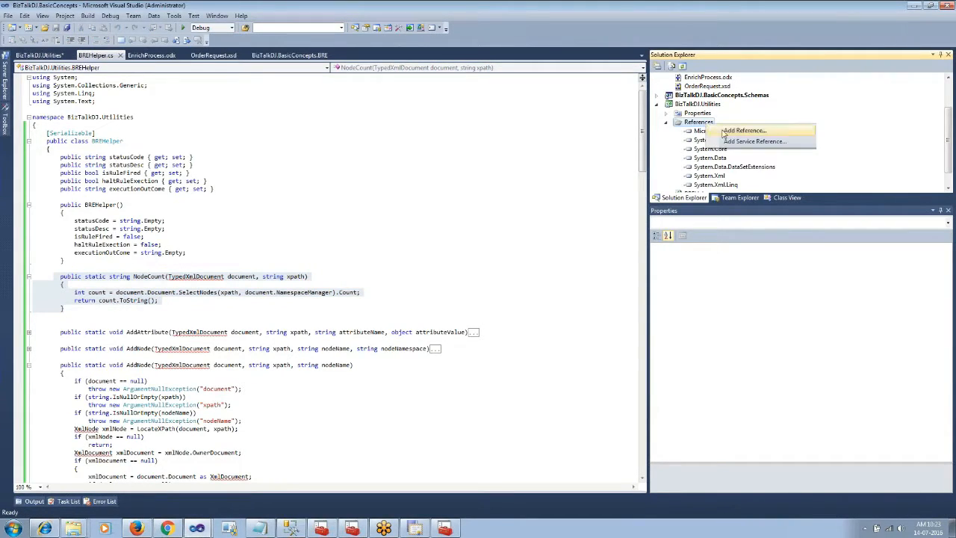
left_click(725, 131)
left_click(435, 173)
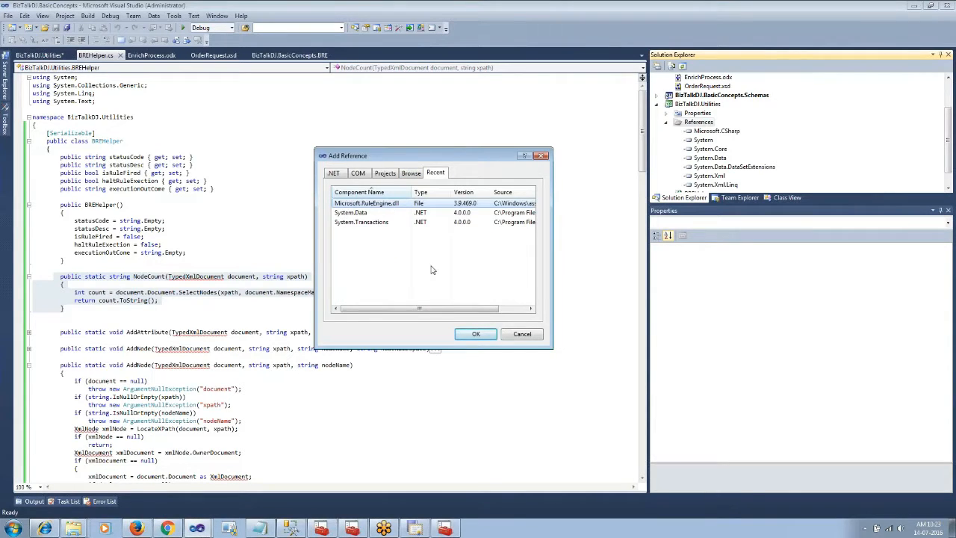
left_click(476, 334)
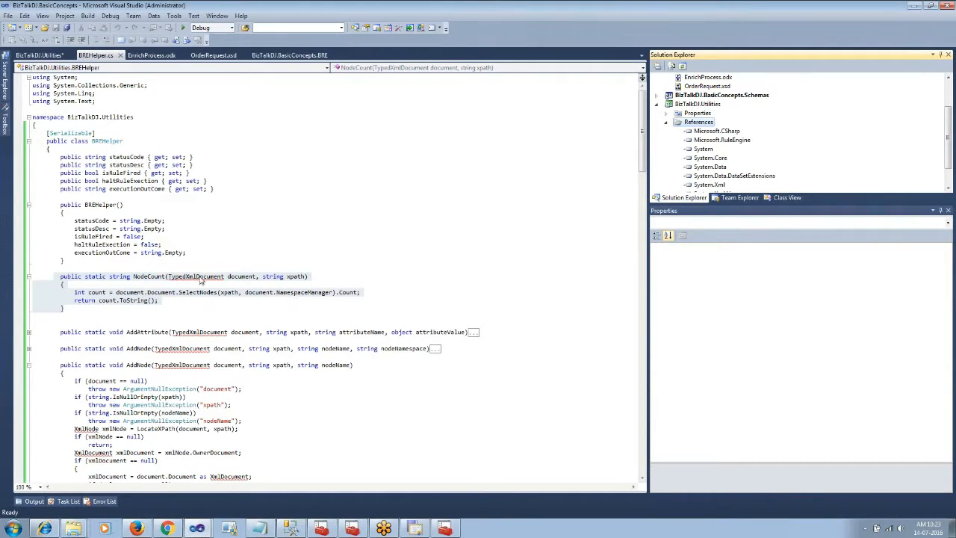
- Resolve TypedXmlDocument in the NodeCount method by adding the using Microsoft.RuleEngine directive to BREHelper.cs
left_click(200, 280)
left_click(177, 286)
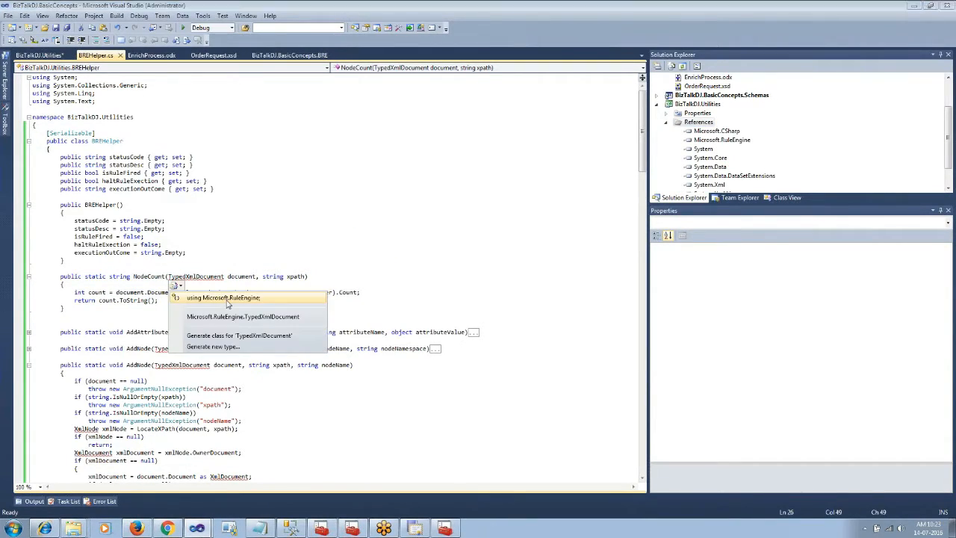
left_click(227, 298)
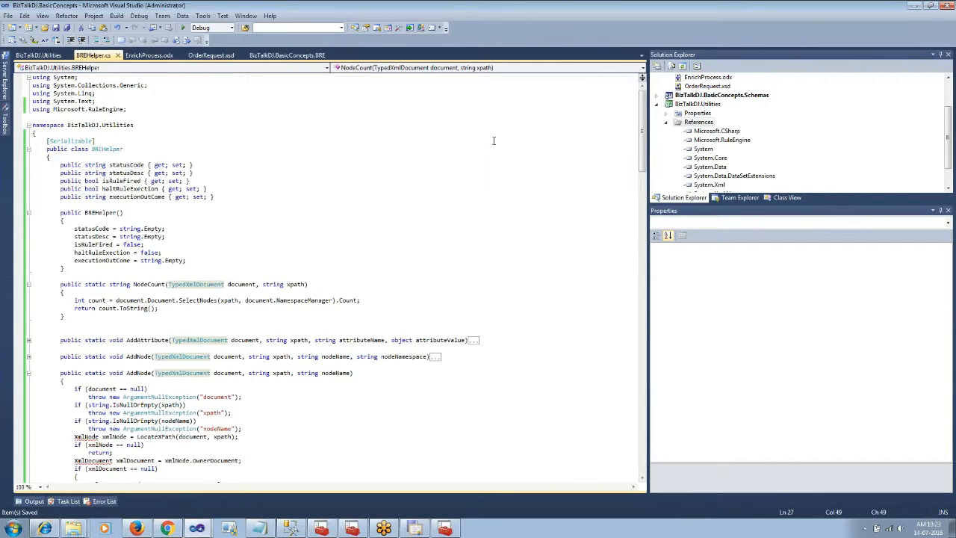
- Rebuild the BizTalkDJ.Utilities project and go to the code line of the reported XmlNode error
left_click(709, 105)
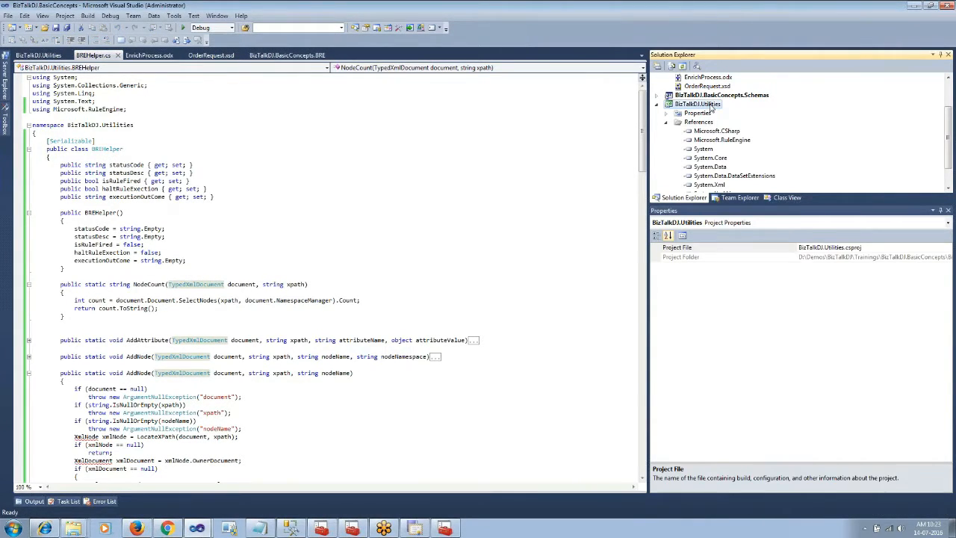
right_click(712, 109)
left_click(740, 121)
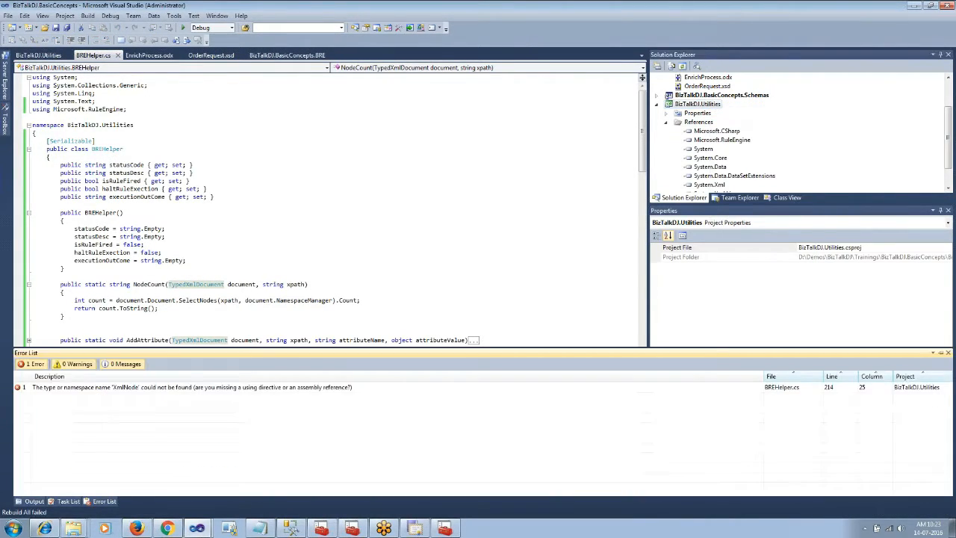
left_click(326, 388)
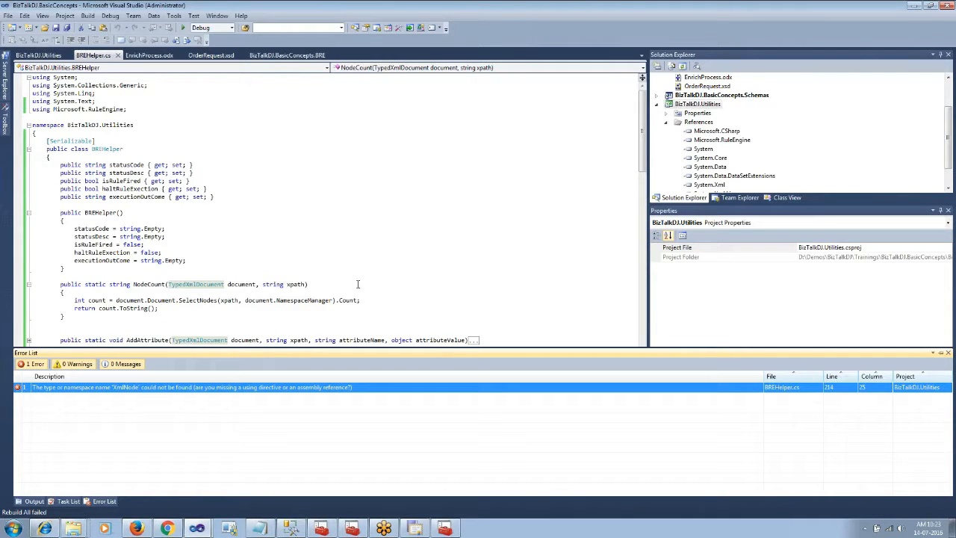
double_click(295, 388)
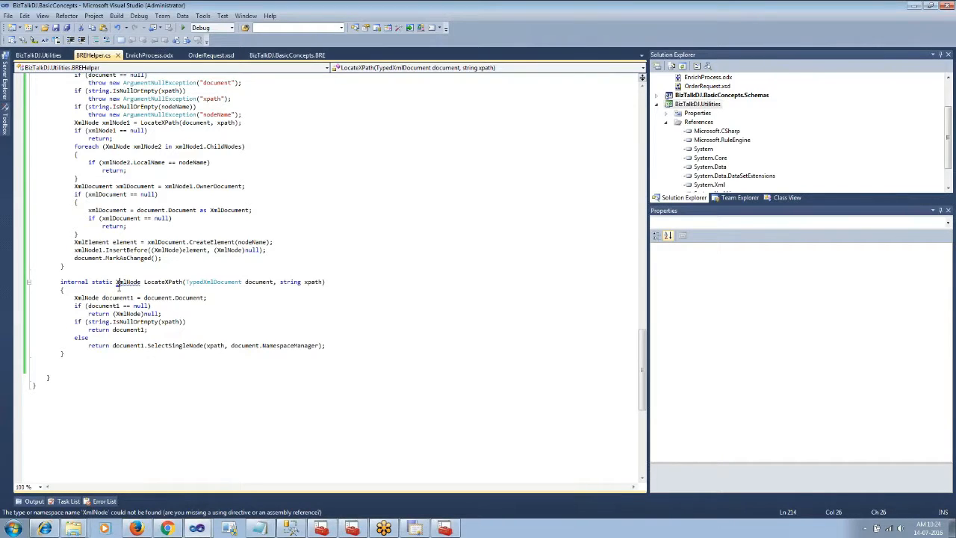
- Resolve the XmlNode type at the LocateXPath method by importing the System.Xml namespace, and save BREHelper.cs
left_click(123, 291)
left_click(151, 304)
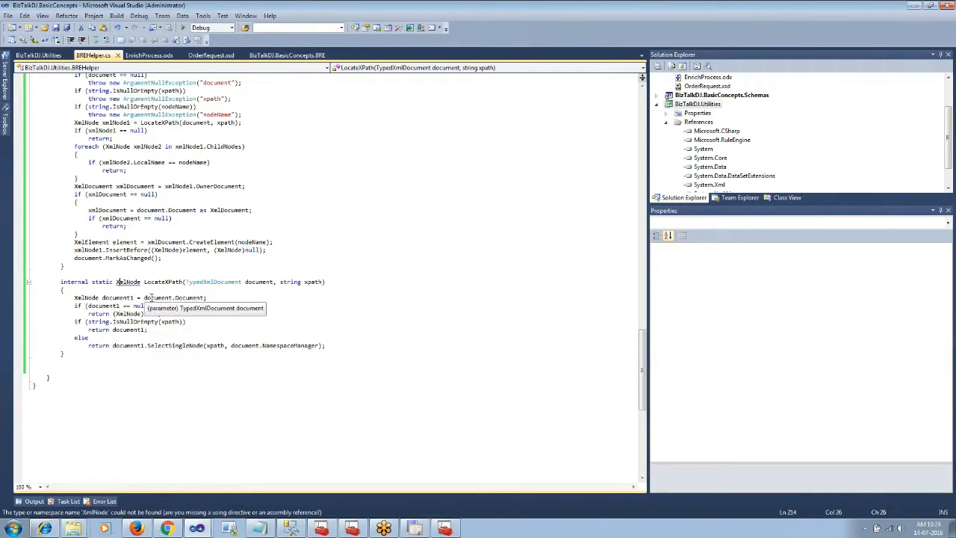
key("ctrl+s")
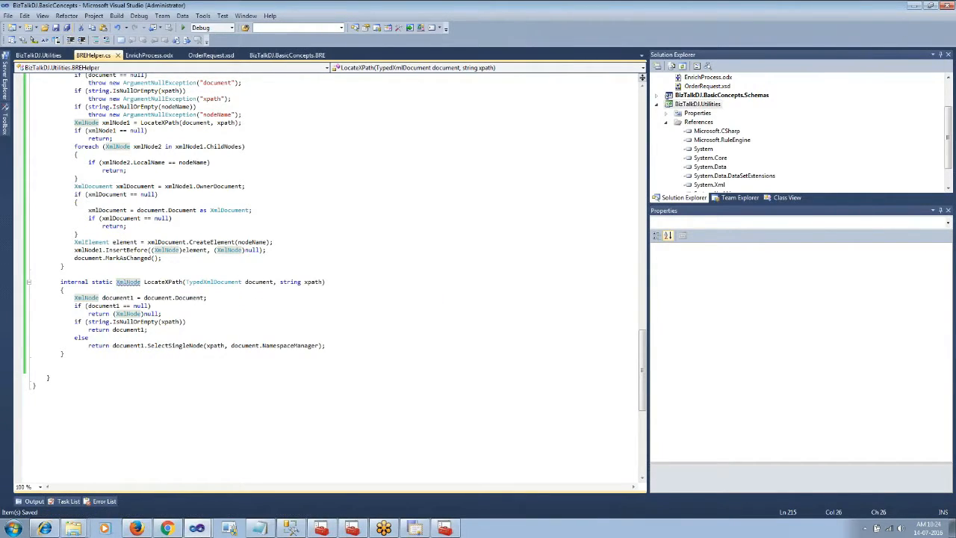
- Rebuild the BizTalkDJ.Utilities project again and collapse its references
right_click(690, 105)
left_click(713, 119)
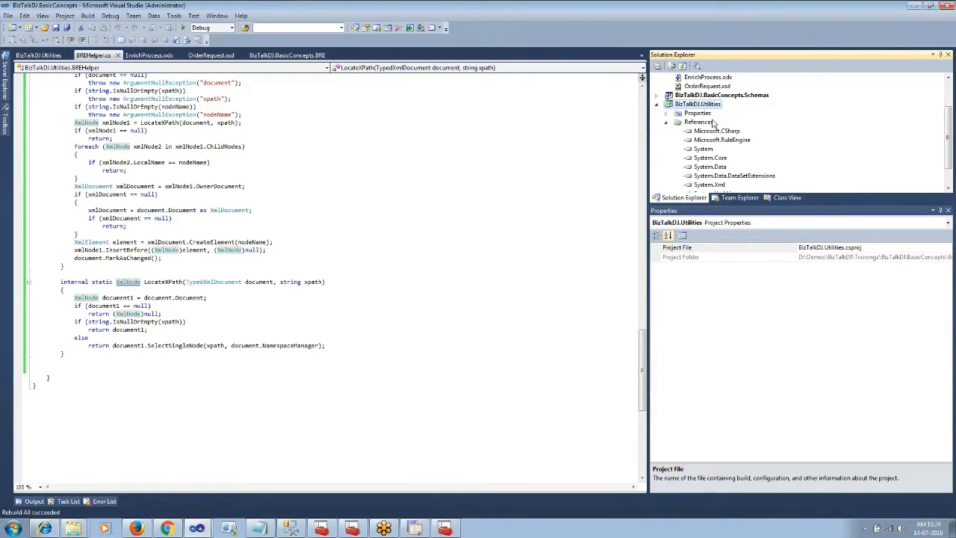
left_click(666, 124)
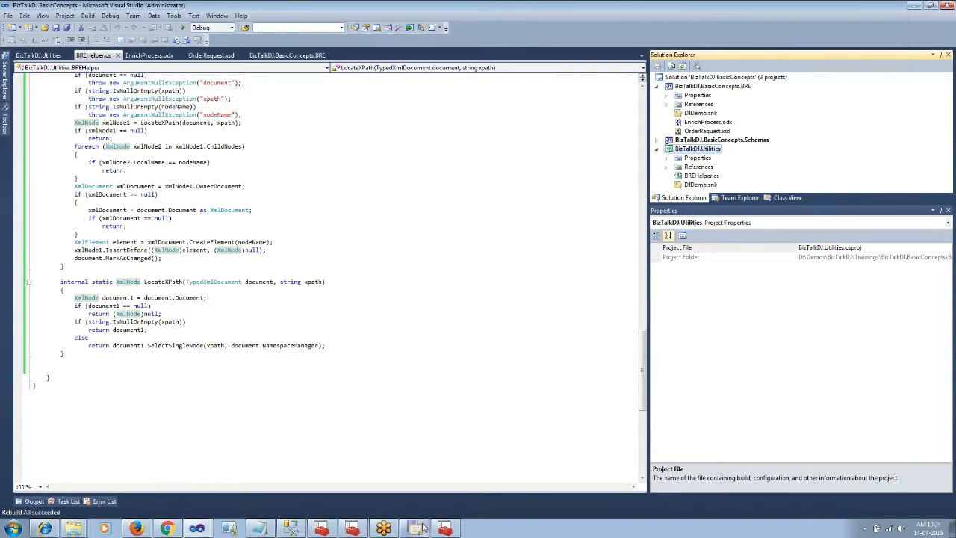
- Switch to the Business Rule Composer and create a new policy named BizTalkDJ.ValidateRequest
mouse_move(424, 527)
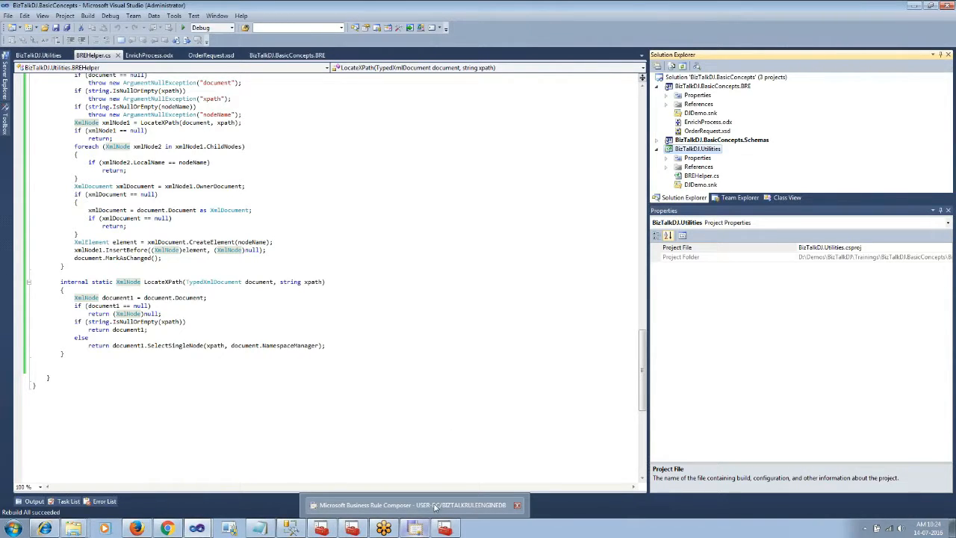
left_click(435, 507)
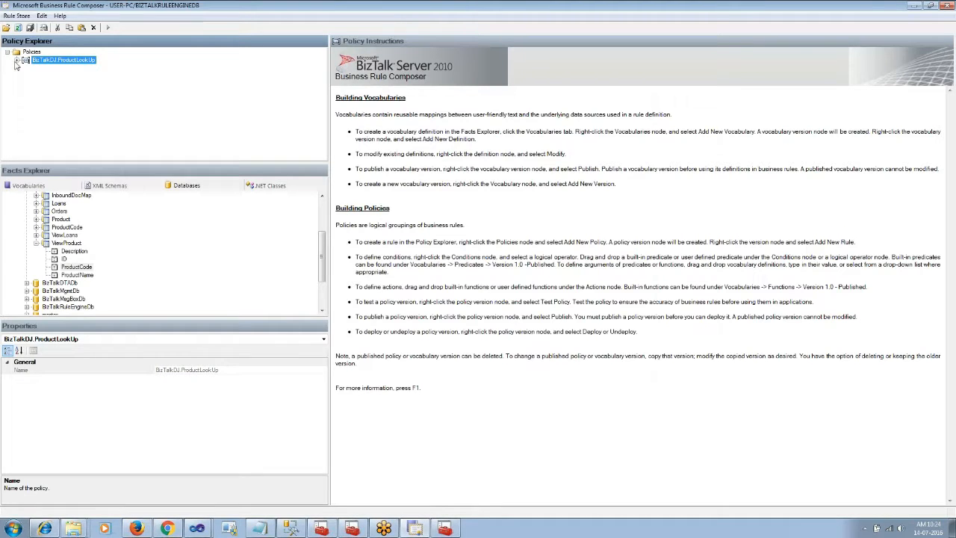
right_click(33, 54)
left_click(63, 60)
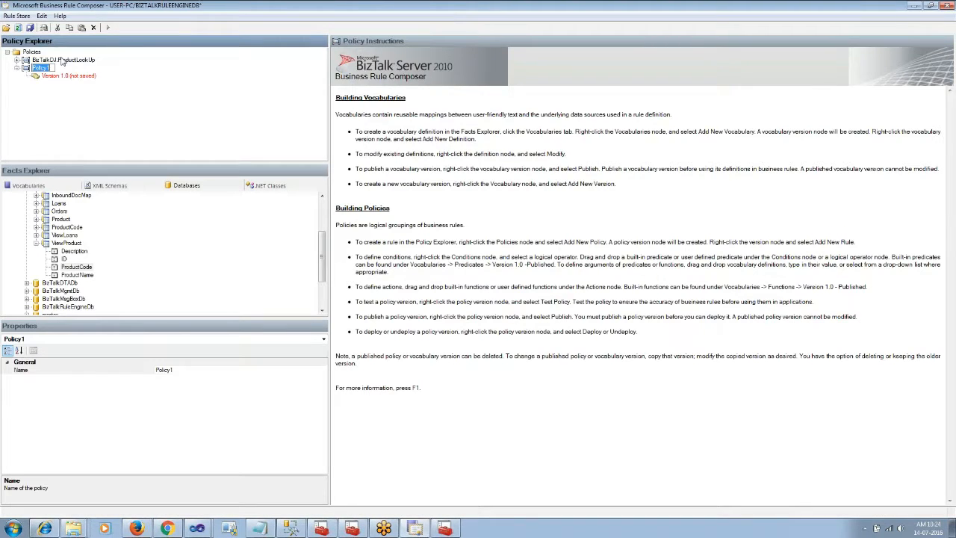
type("BizTalkDJ.ValidateReques")
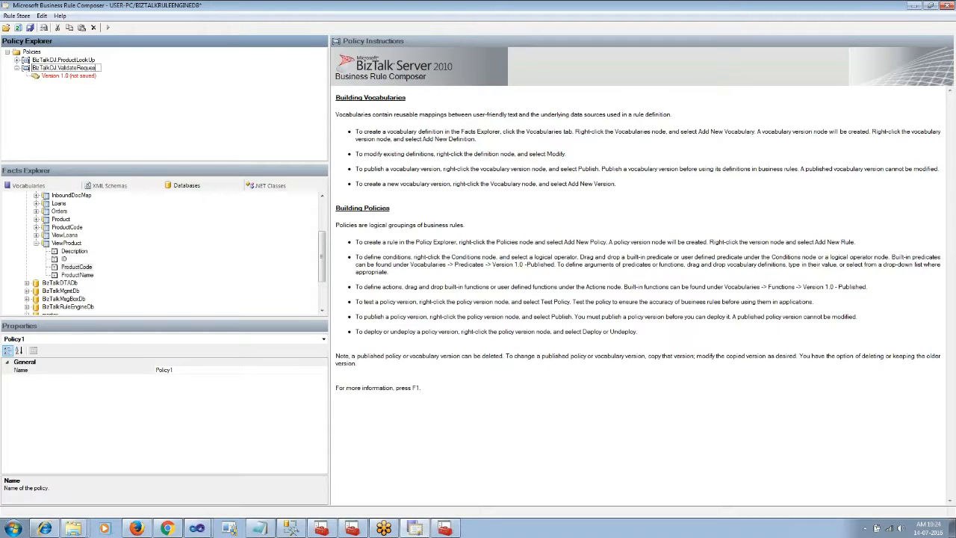
key("Return")
- Save the BizTalkDJ.ValidateRequest policy and add a new rule to its Version 1.0
left_click(62, 78)
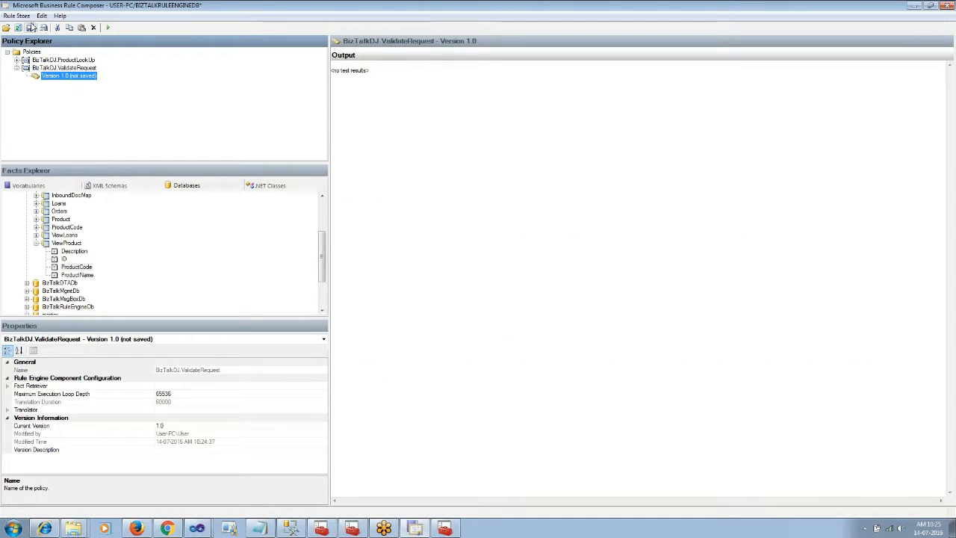
key("ctrl+s")
right_click(55, 79)
left_click(94, 85)
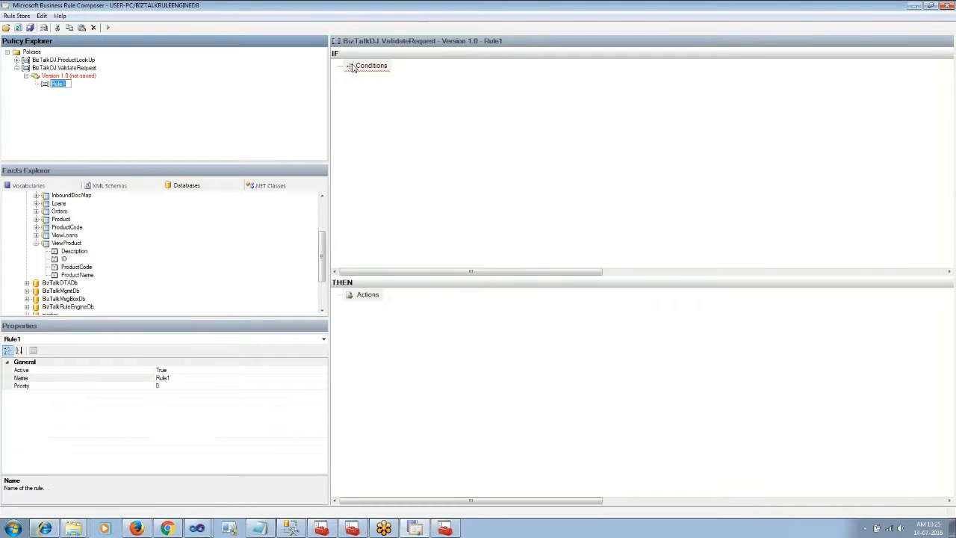
- Add a Match predicate to the conditions of Rule1
right_click(355, 67)
mouse_move(393, 109)
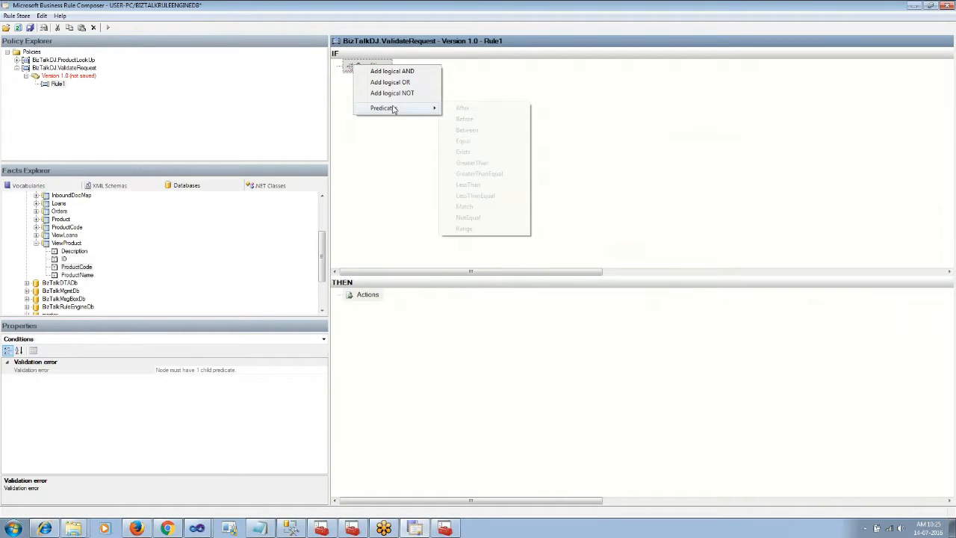
left_click(464, 206)
- Check the definitions in both versions of the BizTalkDJ.OrderRequest vocabulary and publish its Version 1.1
left_click(41, 186)
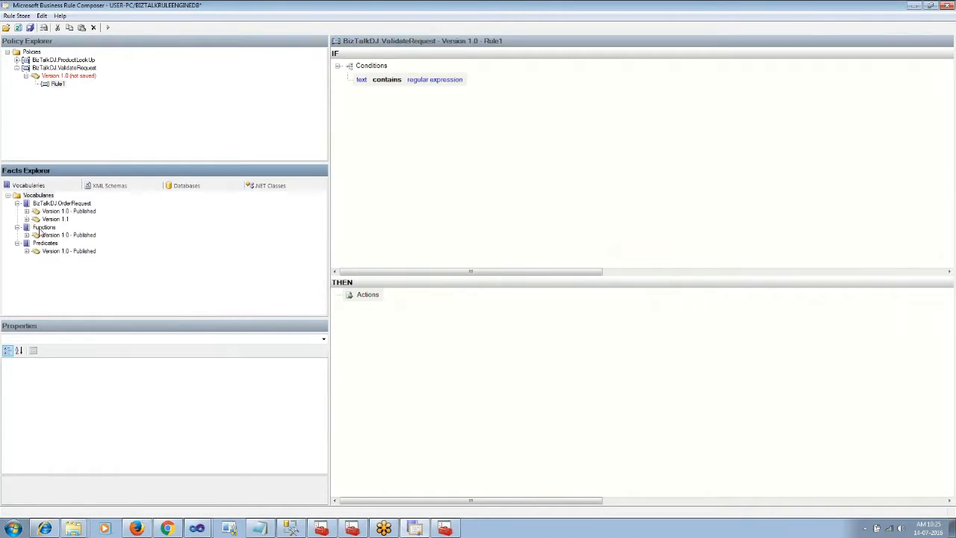
left_click(26, 218)
left_click(69, 236)
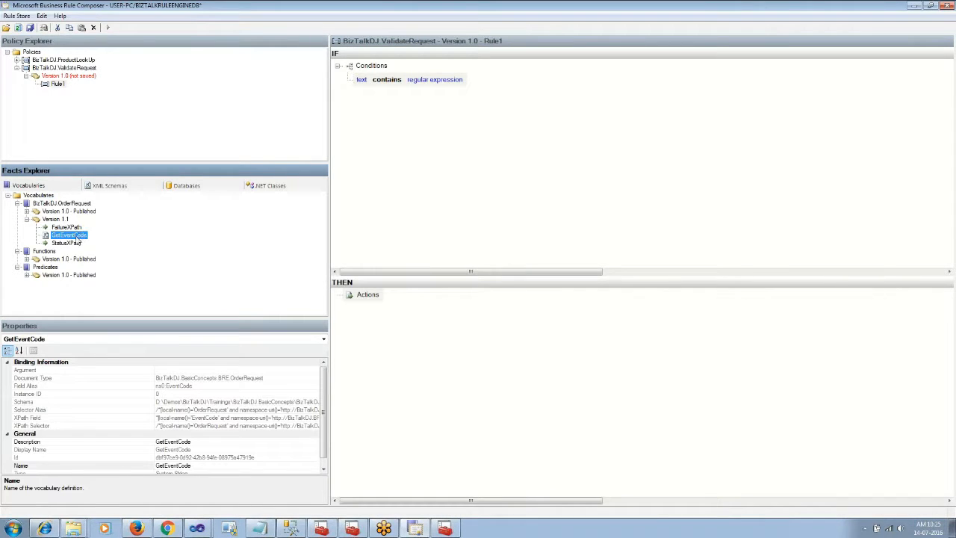
left_click(27, 212)
left_click(69, 220)
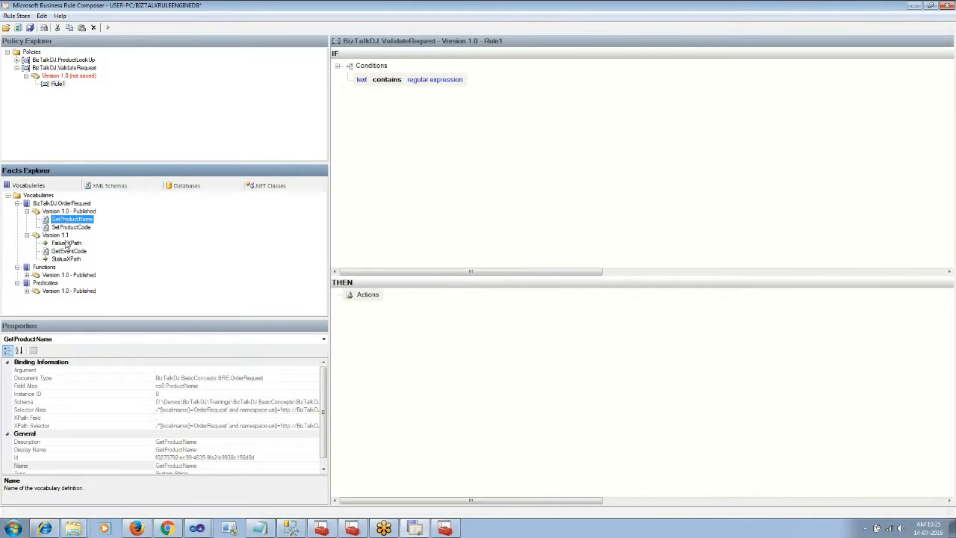
left_click(66, 243)
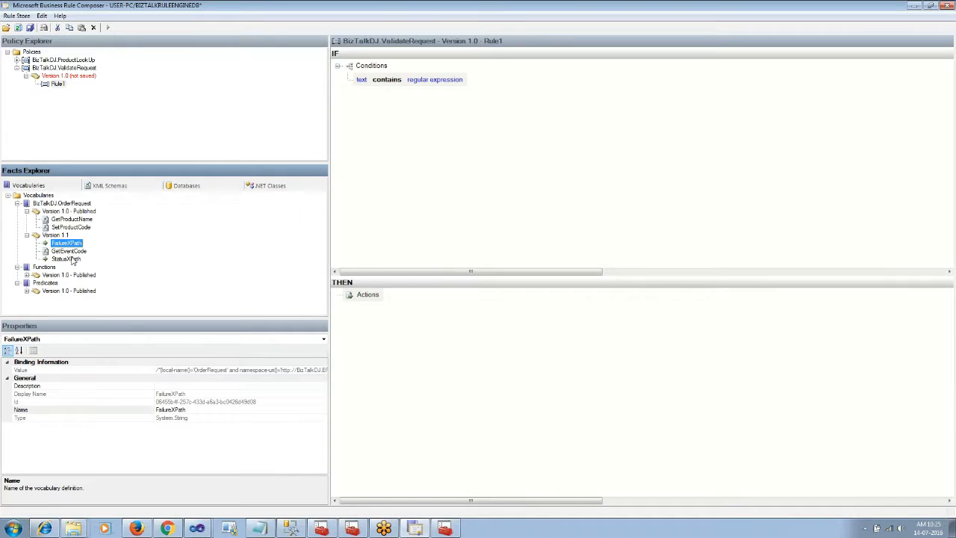
left_click(71, 259)
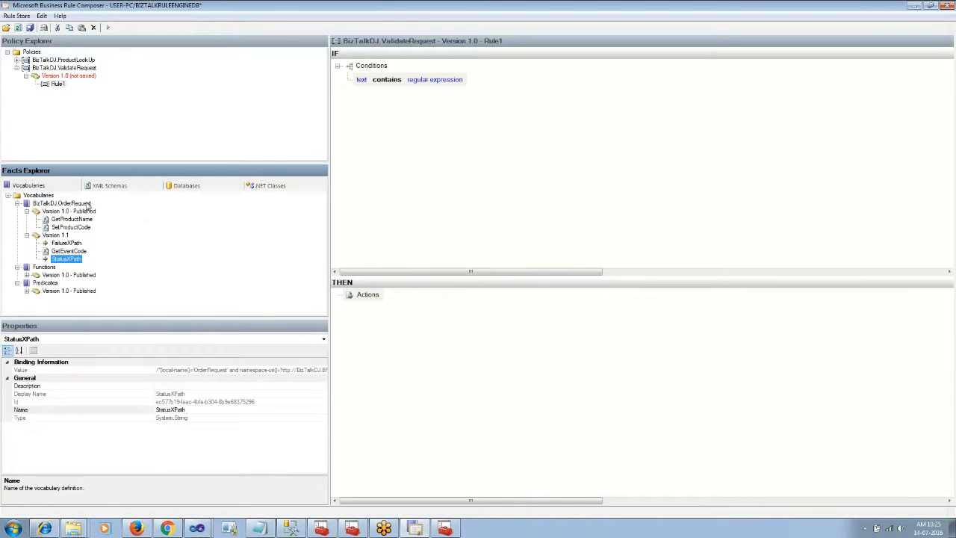
right_click(60, 235)
left_click(89, 266)
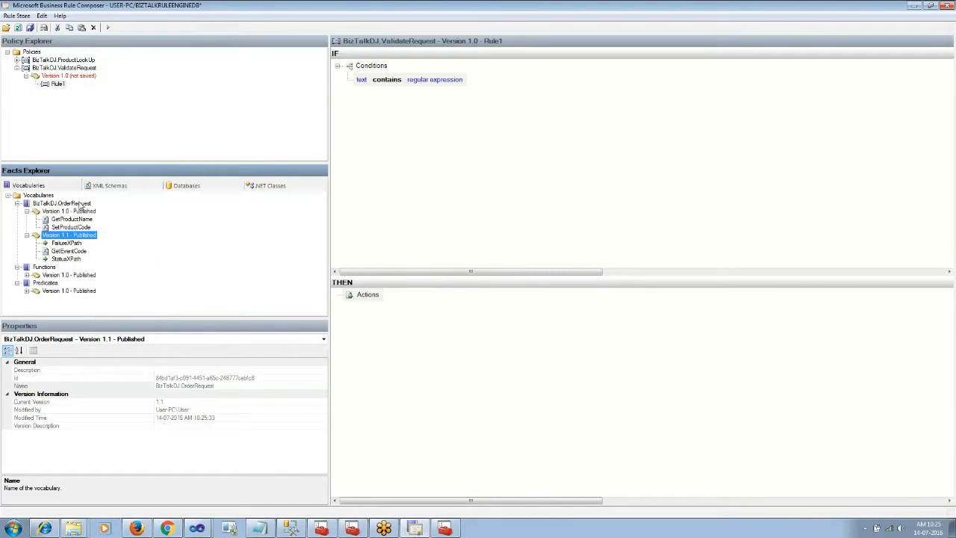
- Set the Match predicate to test GetEventCode against the regular expression ^100$|^101$ and save the policy
left_click_drag(73, 253, 361, 80)
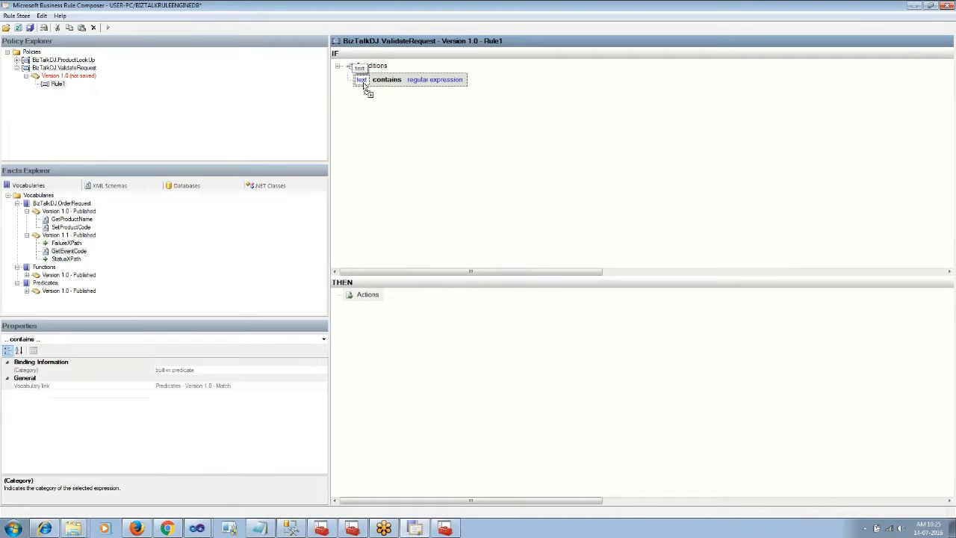
left_click(468, 80)
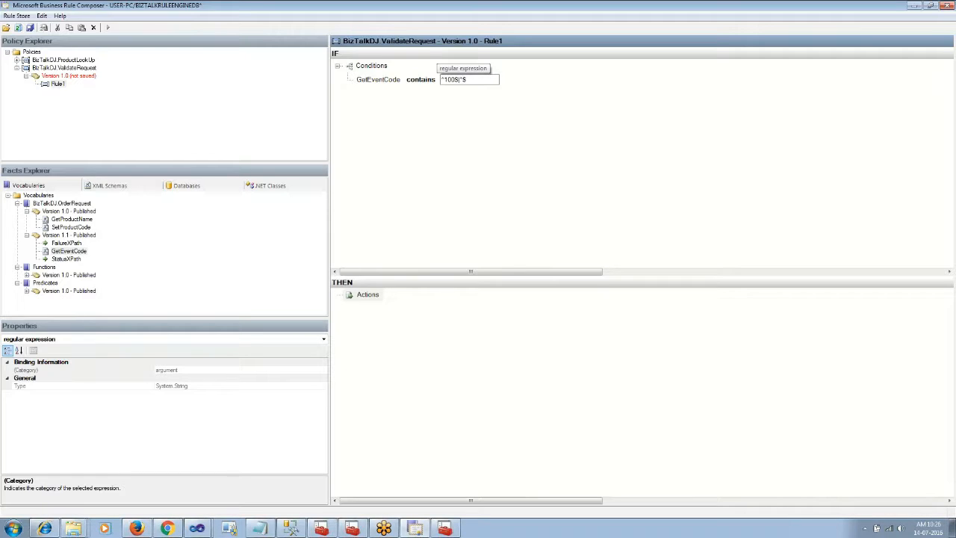
left_click(516, 115)
left_click(31, 28)
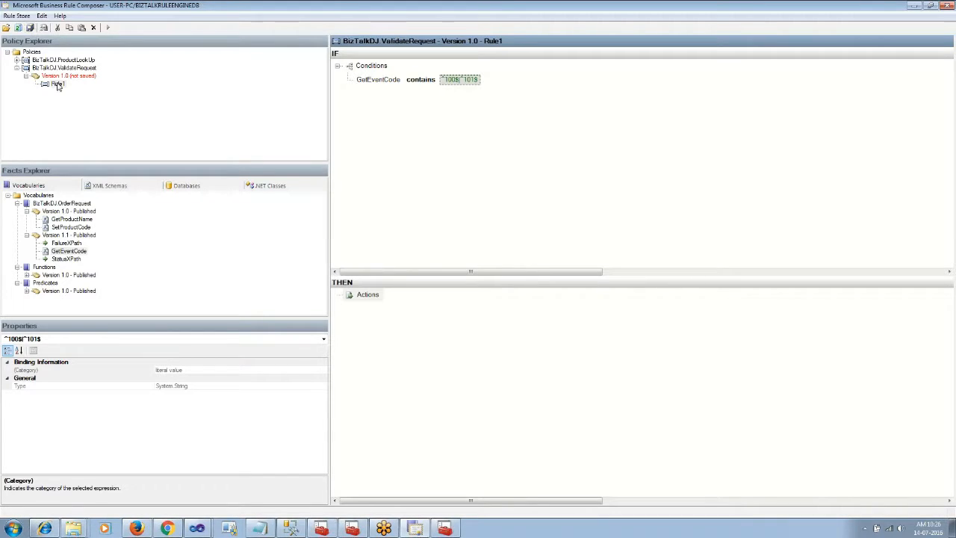
- Rename Rule1 as ValidateEvent and save the BizTalkDJ.ValidateRequest policy
left_click(57, 84)
left_click(57, 84)
type("Validate")
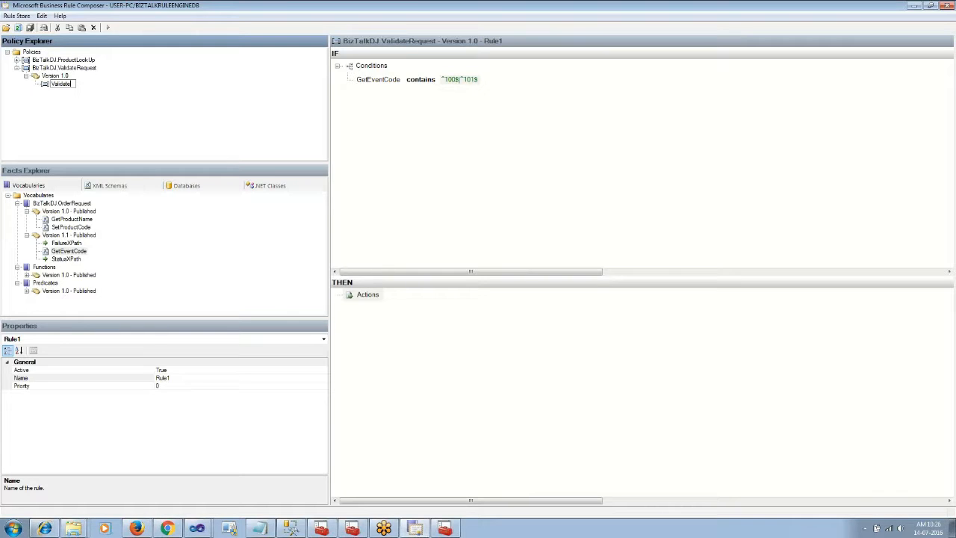
type("Event")
key("Return")
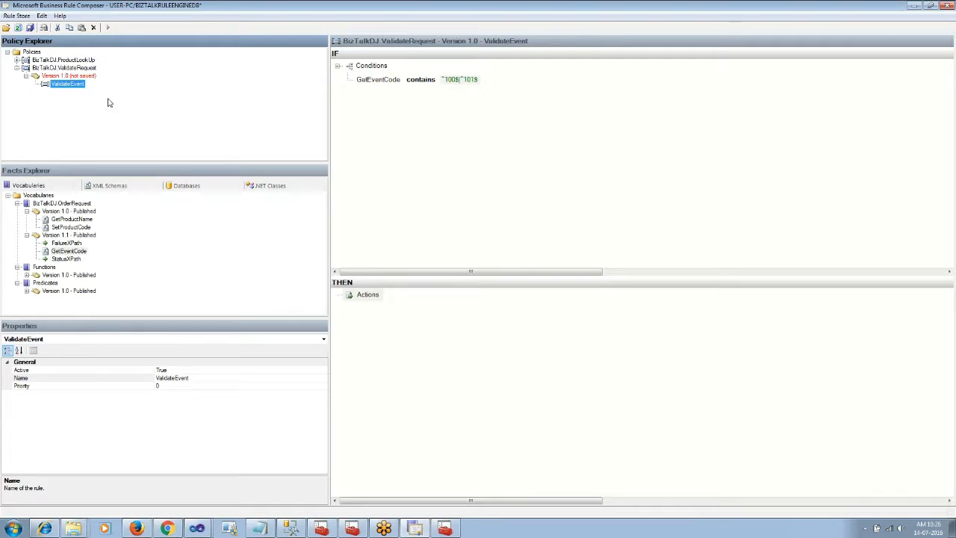
key("ctrl+s")
- Negate the GetEventCode condition of the ValidateEvent rule with a logical NOT
right_click(371, 66)
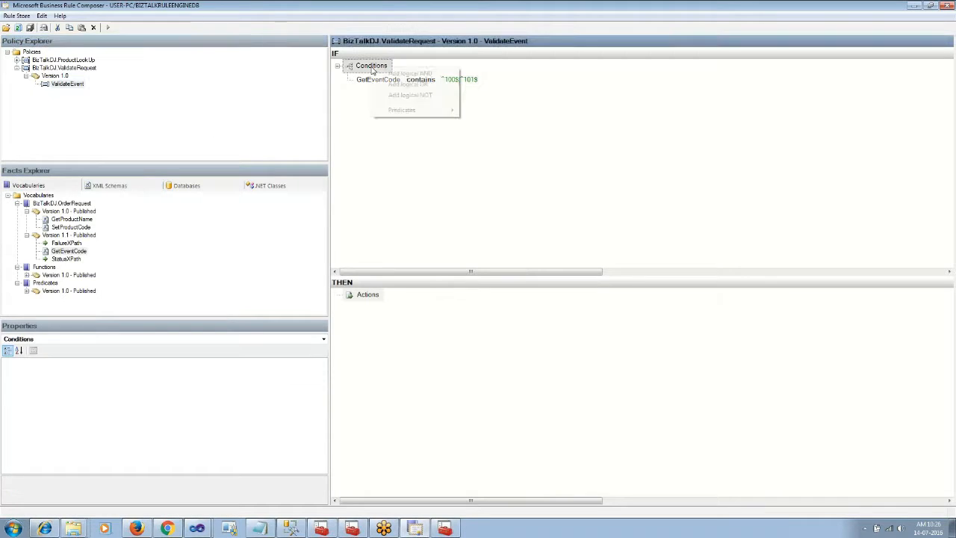
left_click(415, 103)
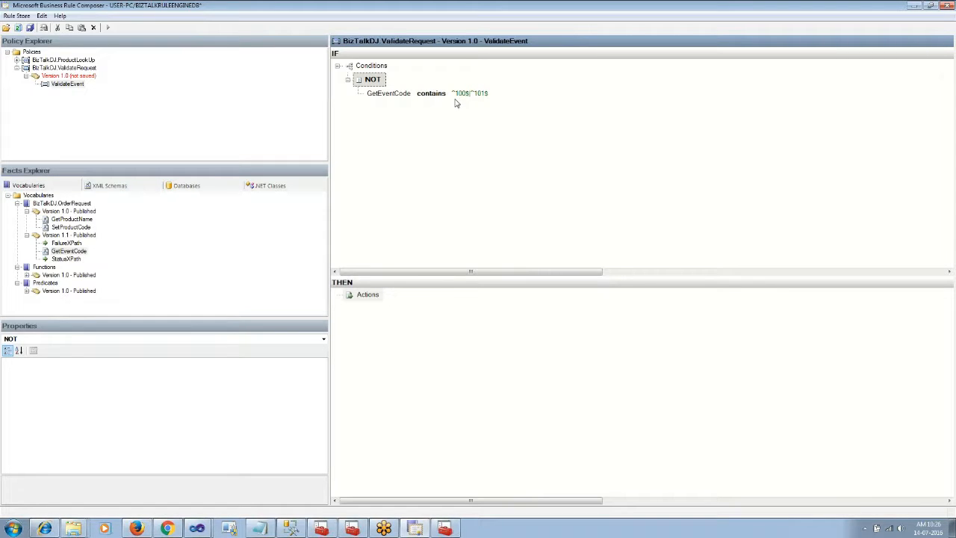
- Switch to Visual Studio, open the OrderRequest.xsd schema and examine the ErrorCode and ErrorDesc elements under Validation's Status node
left_click(209, 524)
left_click(216, 492)
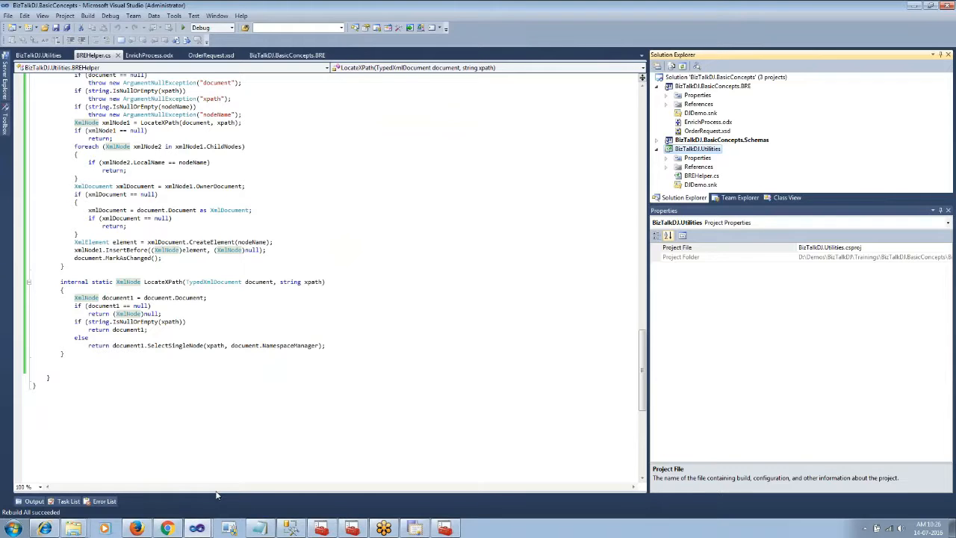
double_click(707, 131)
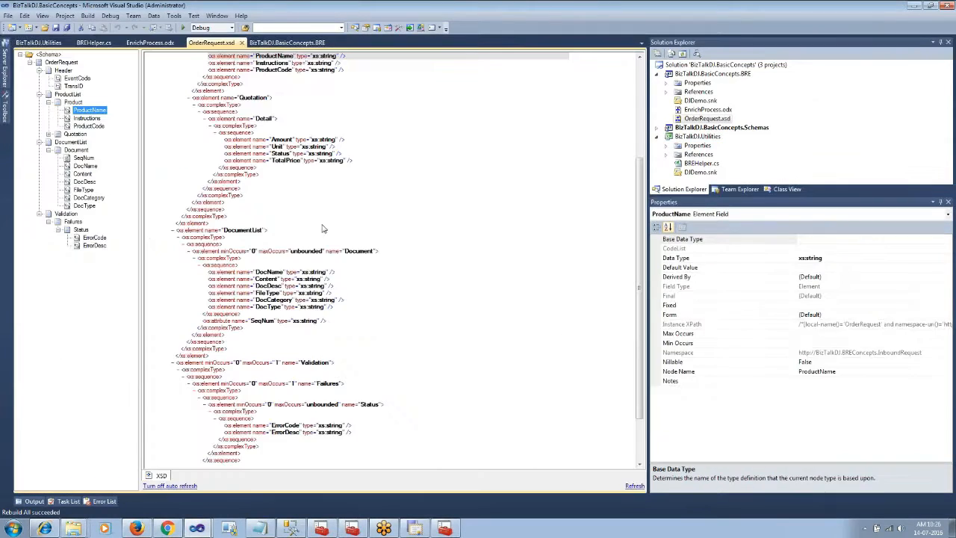
left_click(81, 229)
left_click(94, 245)
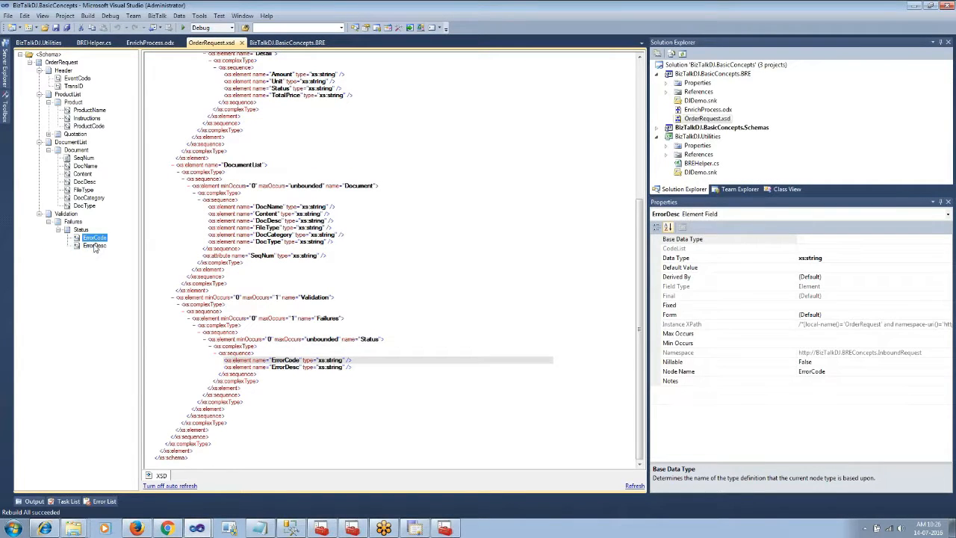
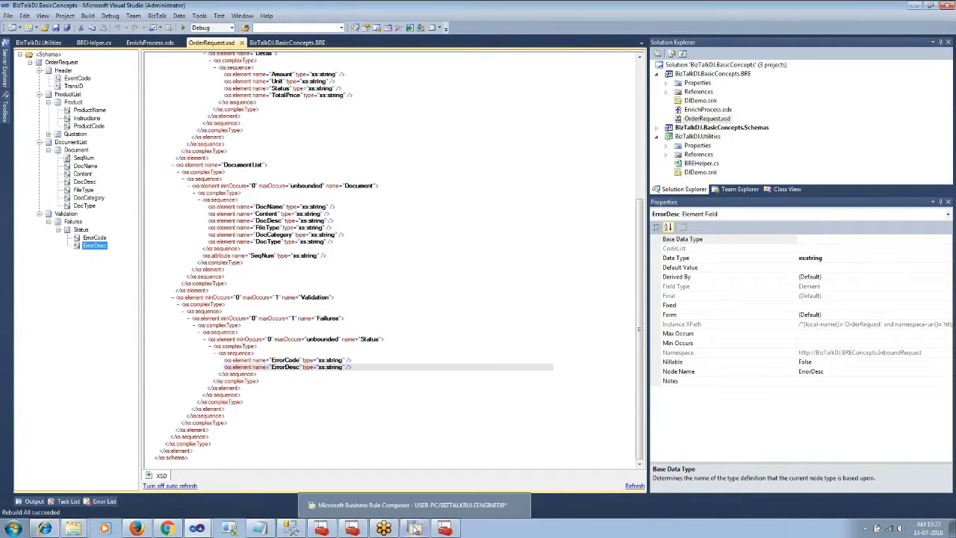
- Open the BizTalkDJ.Utilities project's properties in Visual Studio and check its assembly signing settings
left_click(352, 528)
mouse_move(196, 528)
left_click(214, 491)
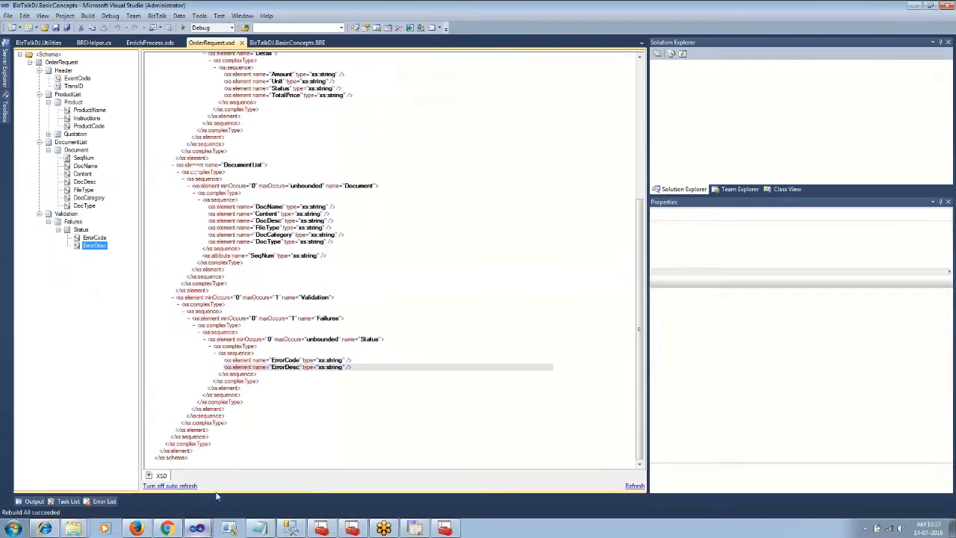
left_click(703, 139)
right_click(702, 136)
key("Escape")
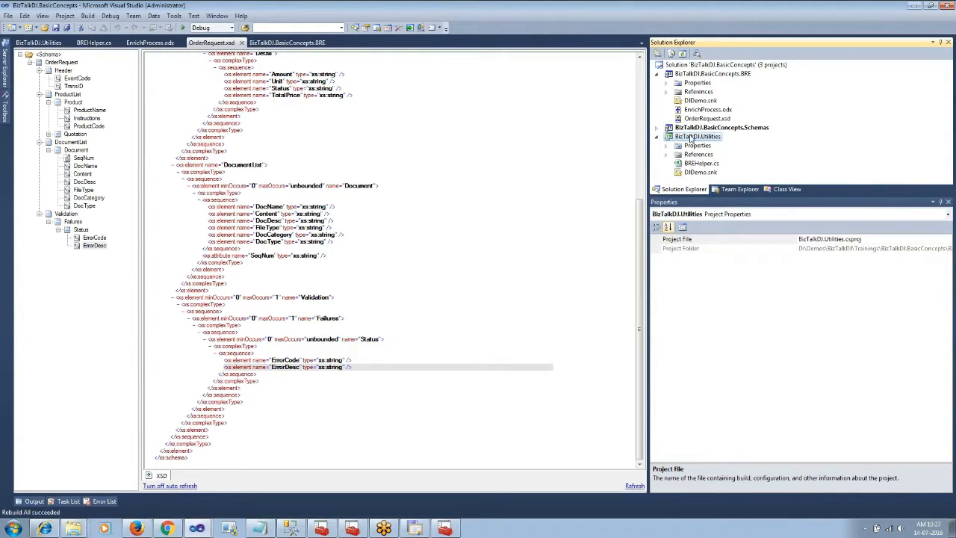
right_click(692, 141)
left_click(729, 353)
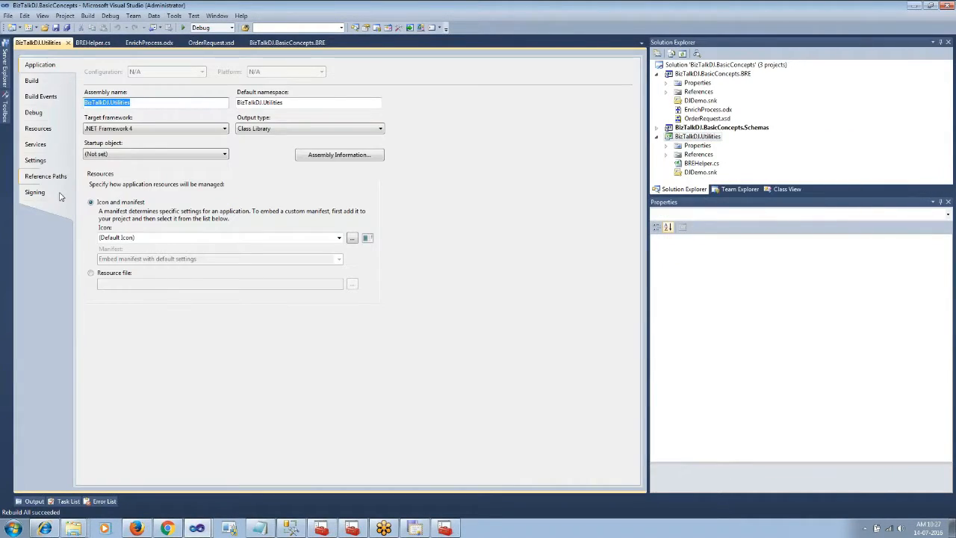
left_click(61, 197)
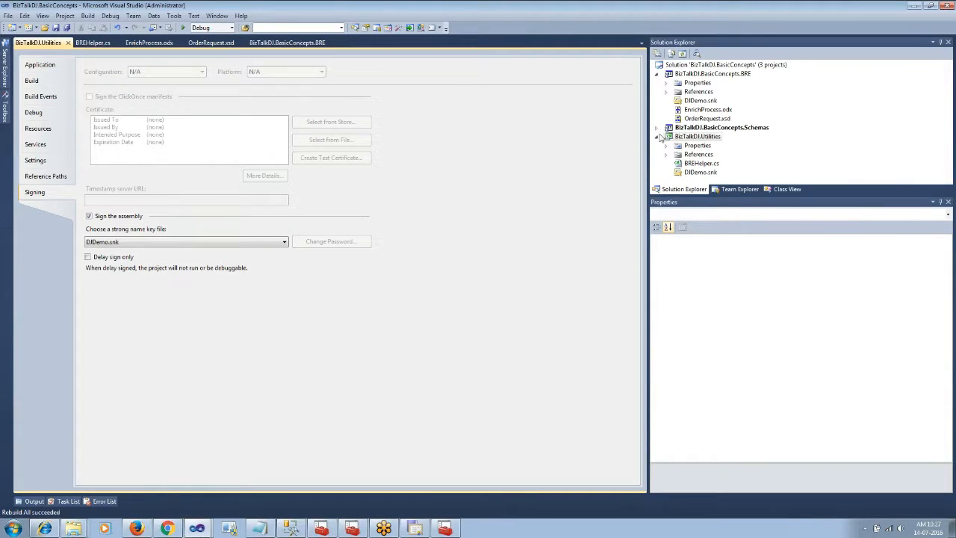
- Open the BizTalkDJ.Utilities project folder in Windows Explorer and go to its bin\Debug subfolder
right_click(693, 137)
left_click(739, 338)
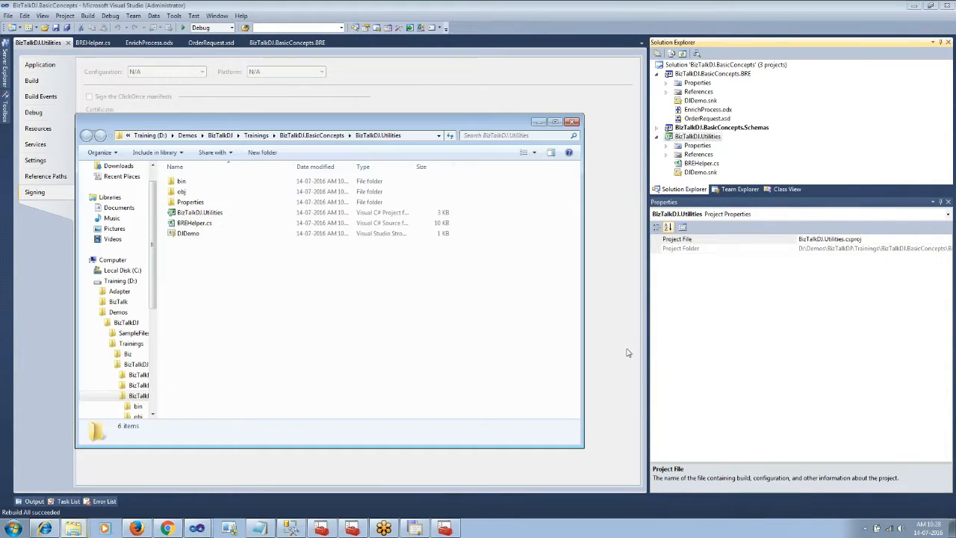
double_click(181, 181)
double_click(182, 180)
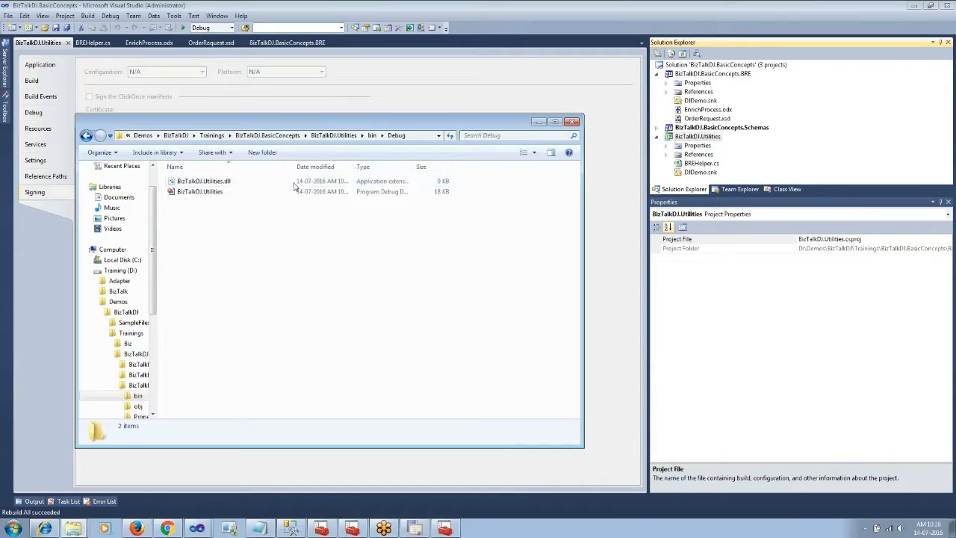
- Copy the full path of BizTalkDJ.Utilities.dll from the file's security properties and close the properties dialog
left_click(224, 188)
right_click(222, 186)
left_click(265, 340)
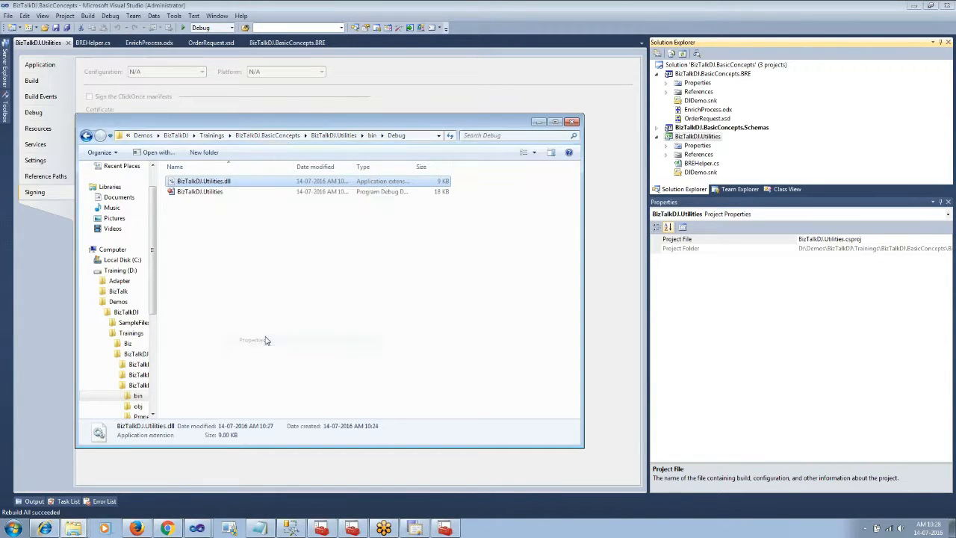
left_click(266, 209)
left_click_drag(275, 224, 495, 230)
key("super+c")
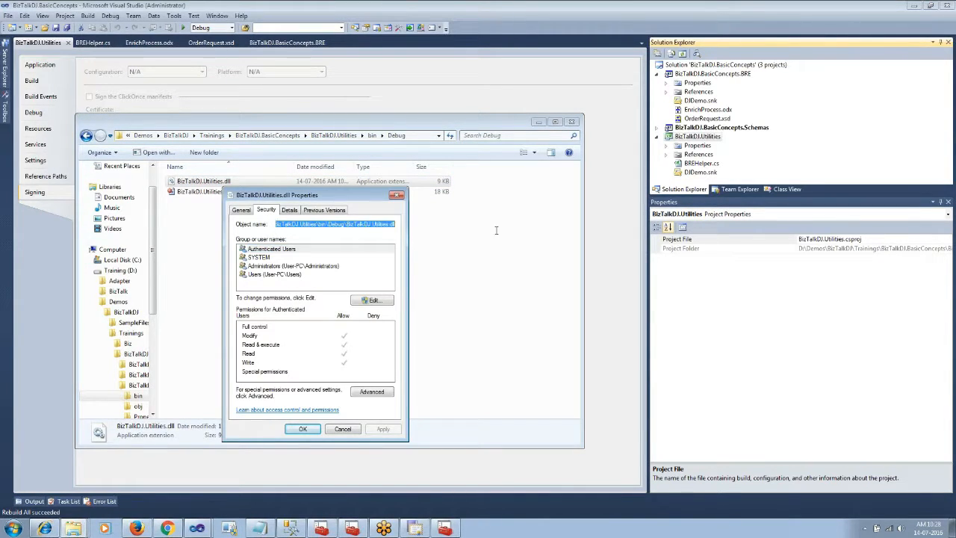
key("Escape")
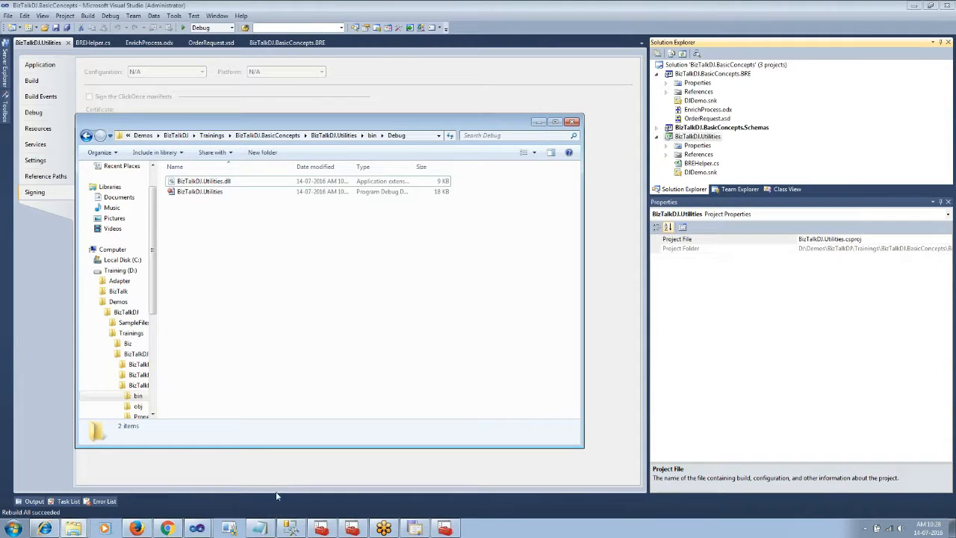
- Launch Visual Studio Command Prompt (2010) as administrator
left_click(13, 528)
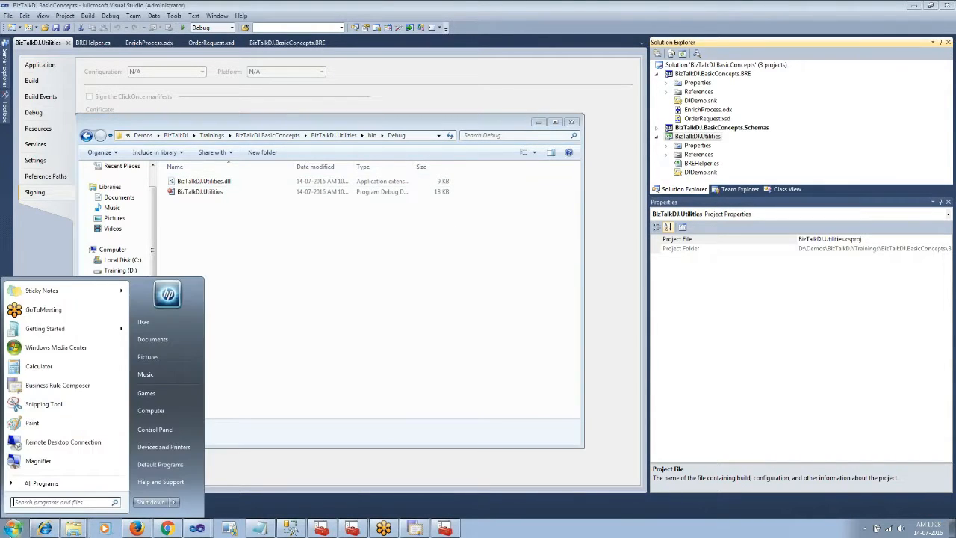
left_click(52, 485)
left_click(71, 419)
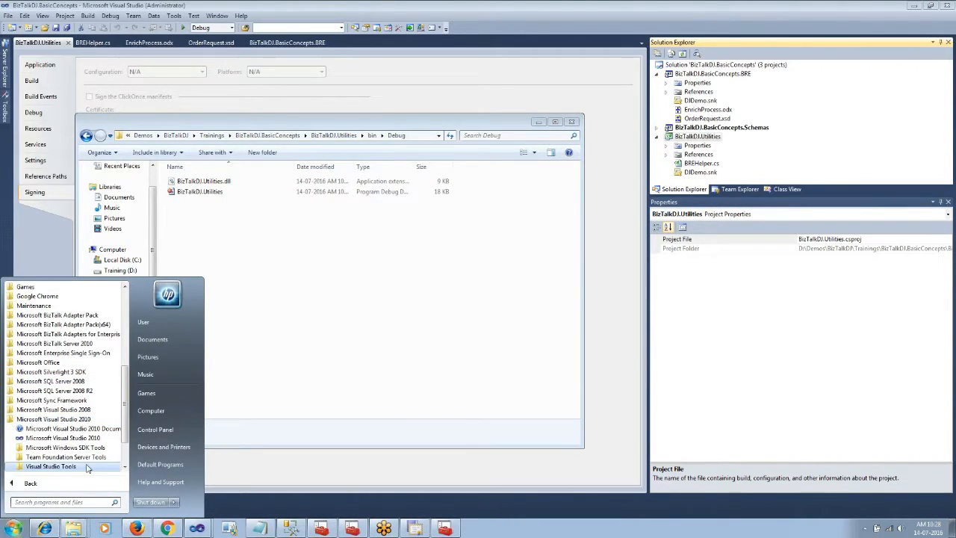
left_click(51, 466)
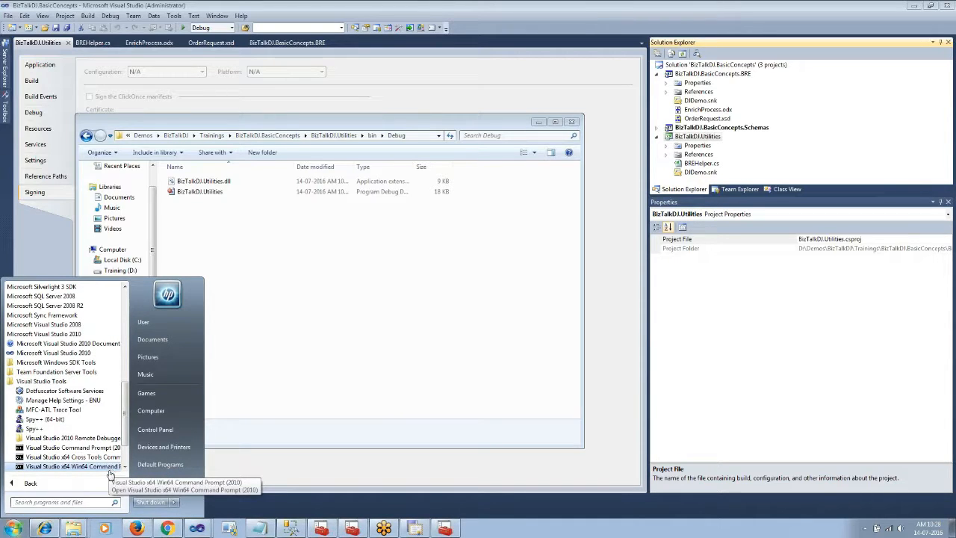
right_click(108, 450)
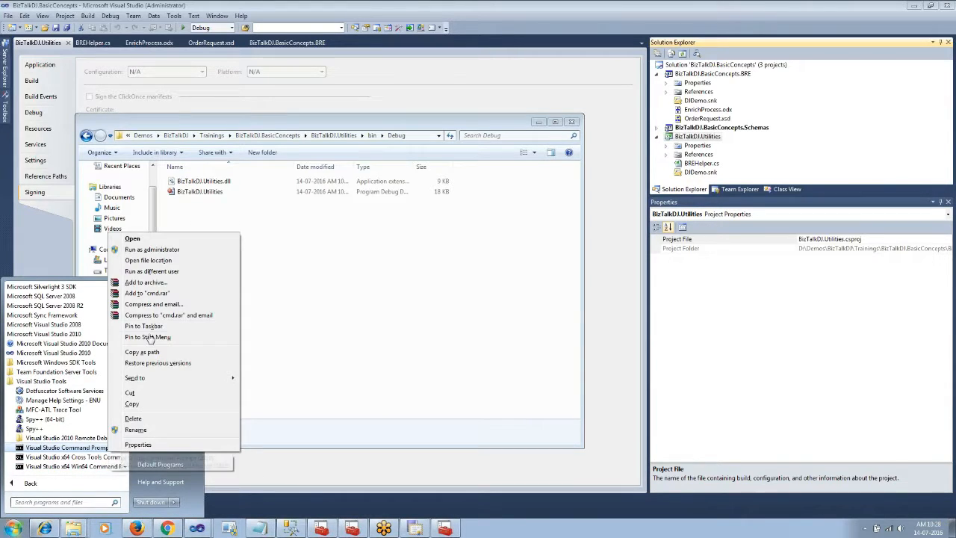
left_click(157, 250)
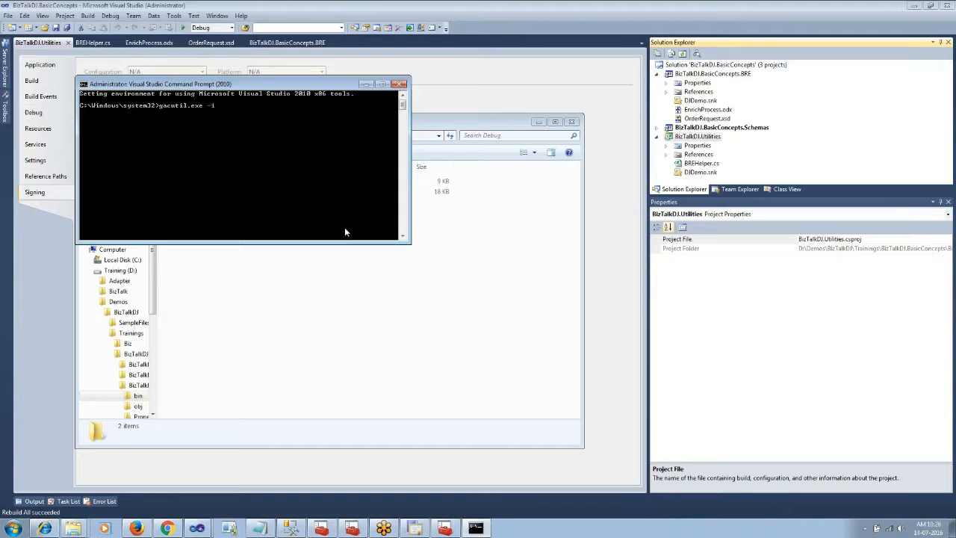
- Install BizTalkDJ.Utilities.dll into the global assembly cache by running gacutil.exe -i with the copied path, and minimize the command prompt
type("gacutil.exe -i")
right_click(344, 227)
key("Return")
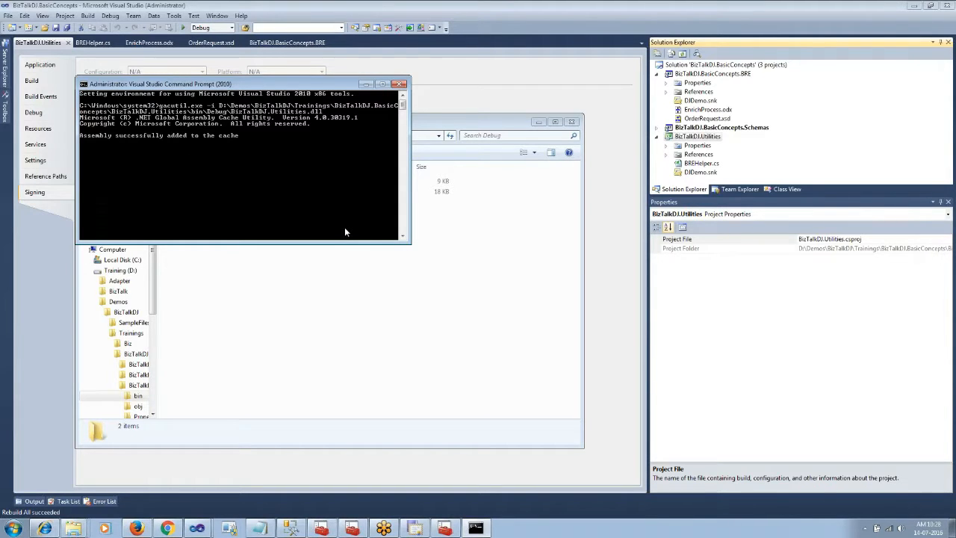
left_click(365, 84)
- Switch to Business Rule Composer and load the BizTalkDJ.Utilities 1.0.0.0 assembly as a source of .NET class facts
left_click(414, 529)
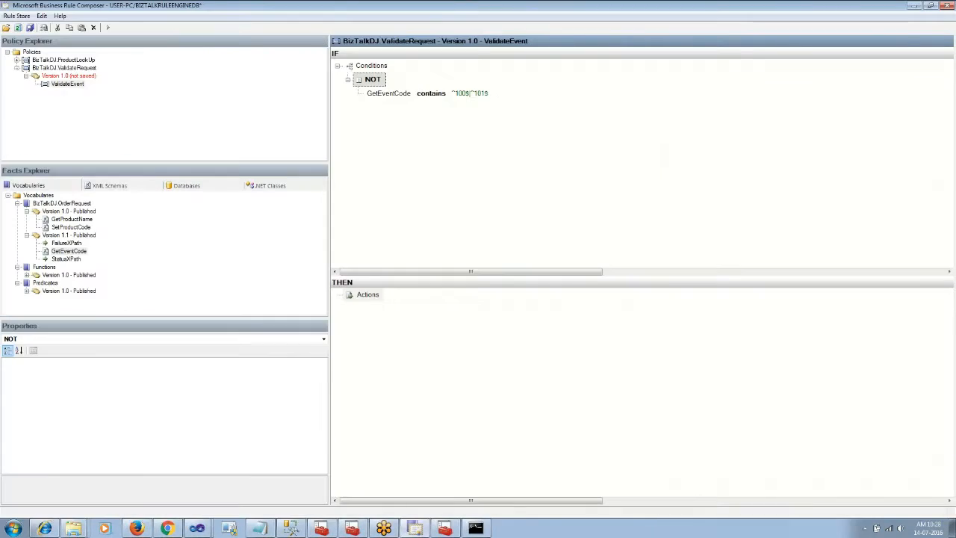
left_click(266, 186)
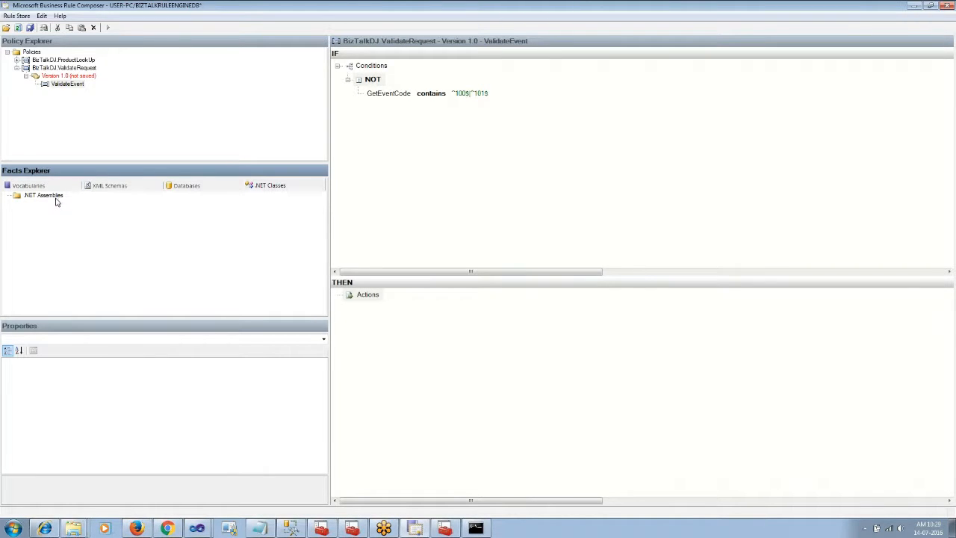
right_click(55, 197)
left_click(102, 208)
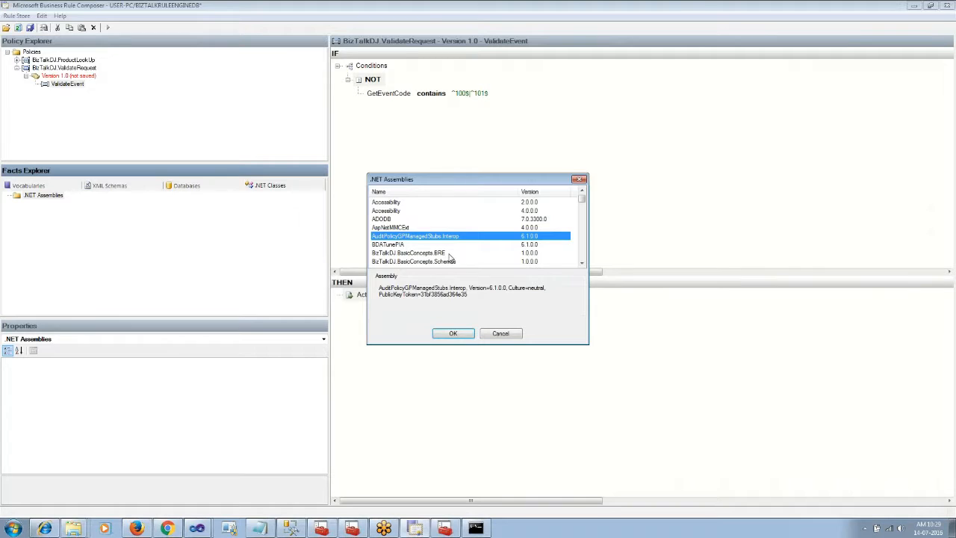
left_click(448, 254)
left_click(582, 264)
left_click(581, 263)
left_click(582, 263)
left_click(582, 264)
left_click(582, 264)
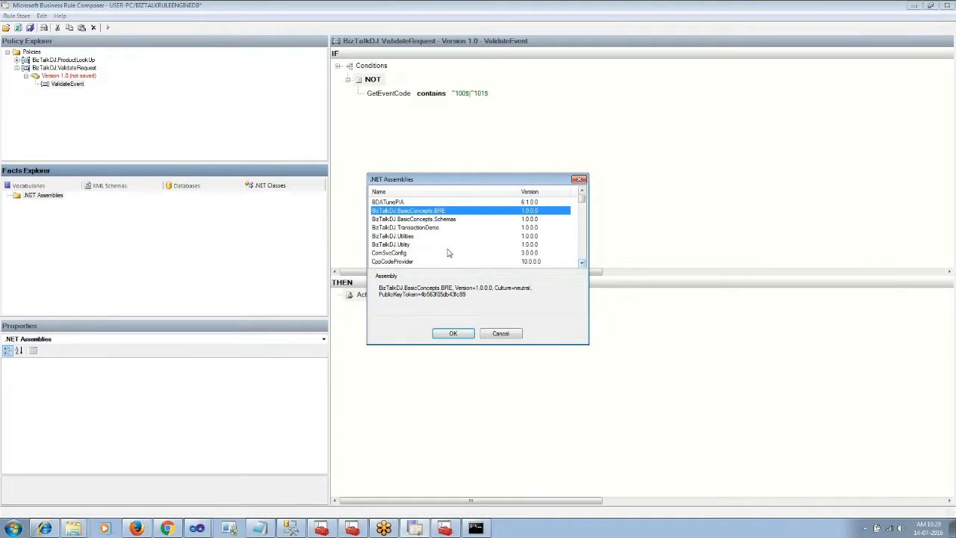
double_click(409, 238)
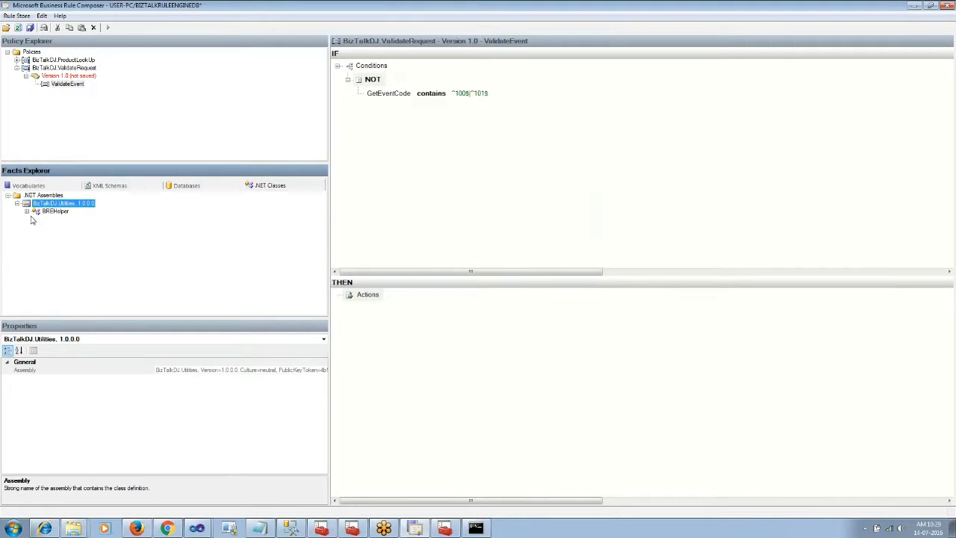
- Expand the BREHelper class and add its AddNode method with document, xpath and nodeName parameters to the ValidateEvent rule's actions
left_click(27, 212)
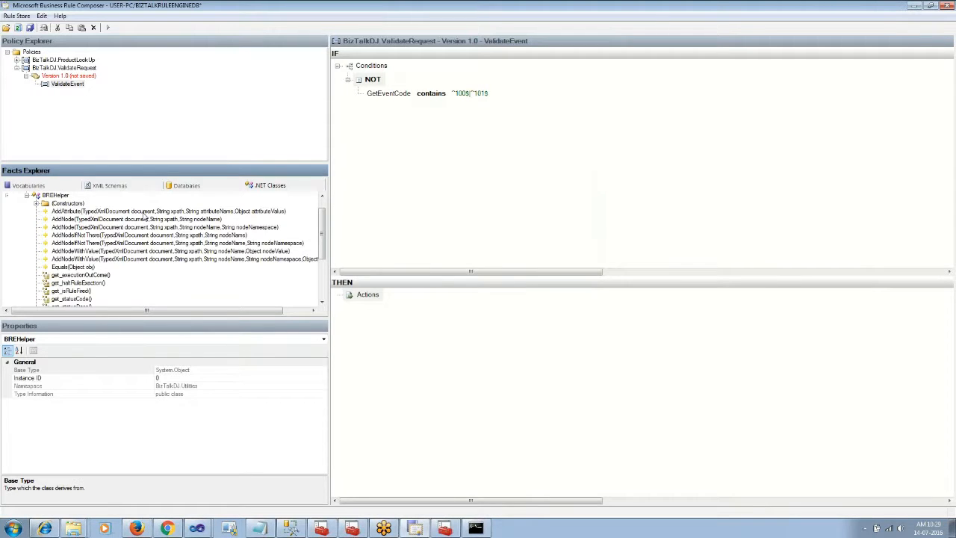
mouse_move(329, 233)
left_mouse_down()
mouse_move(356, 225)
mouse_move(349, 249)
mouse_move(348, 220)
mouse_move(349, 271)
mouse_move(341, 226)
left_mouse_up()
left_click(396, 296)
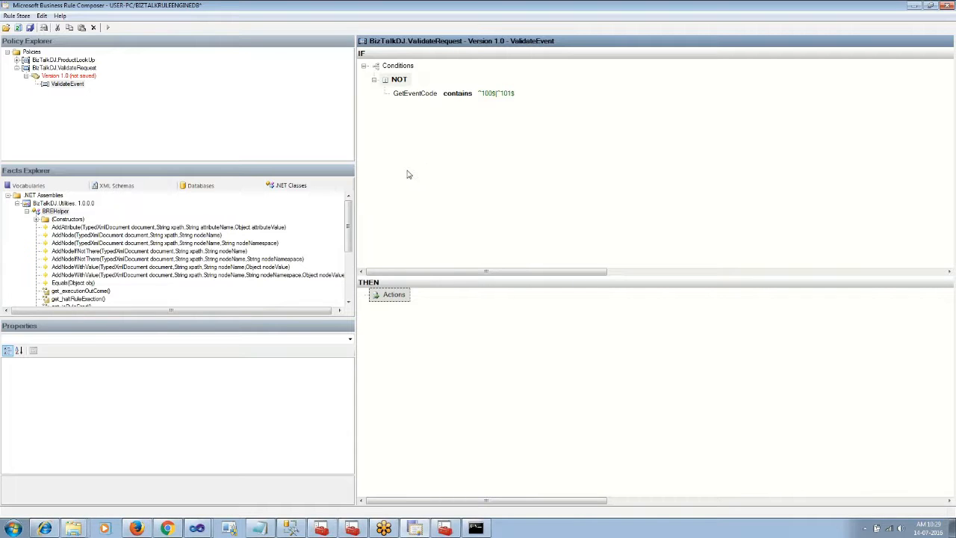
mouse_move(348, 243)
left_mouse_down()
mouse_move(348, 289)
mouse_move(349, 254)
left_mouse_up()
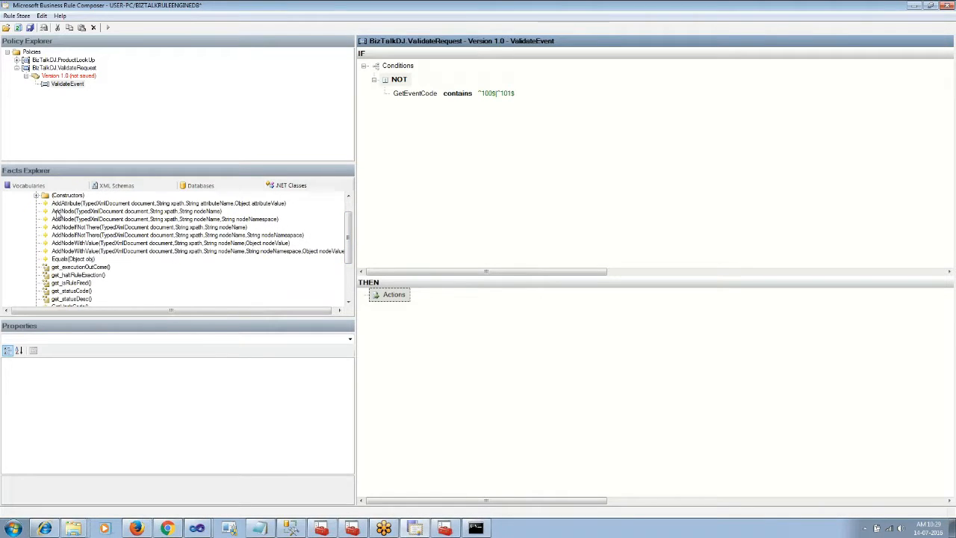
left_click(57, 212)
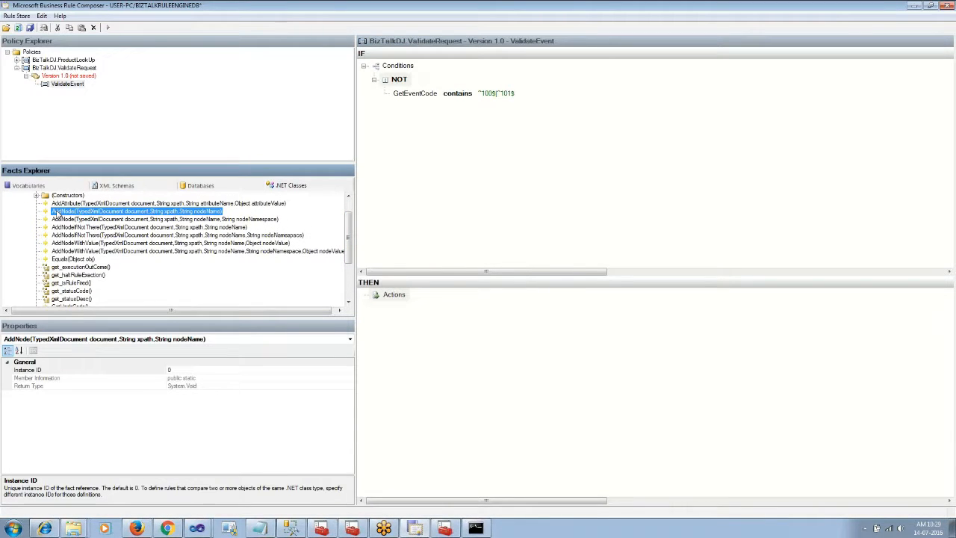
left_click_drag(57, 212, 394, 295)
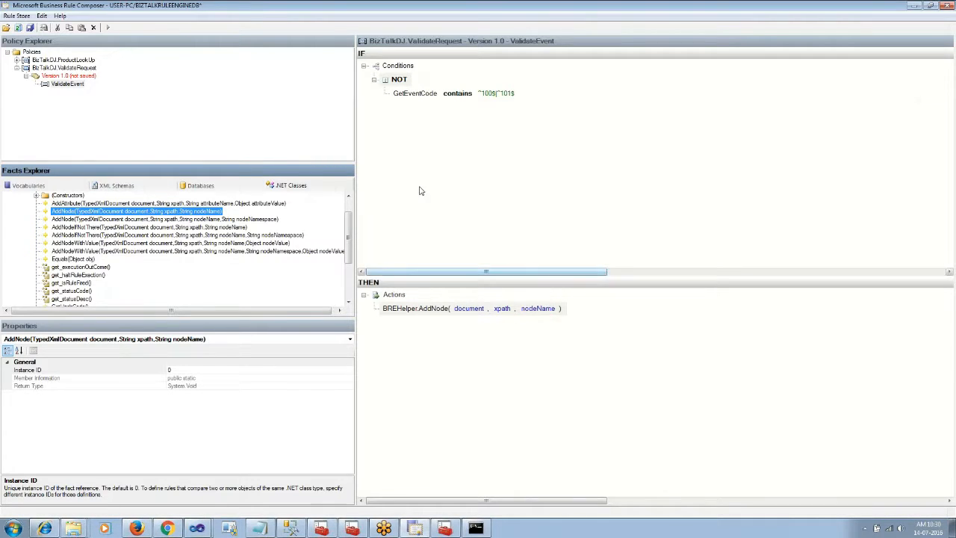
- Go to the vocabulary definition of the GetEventCode argument, and start browsing for a schema file to use as XML facts
right_click(417, 93)
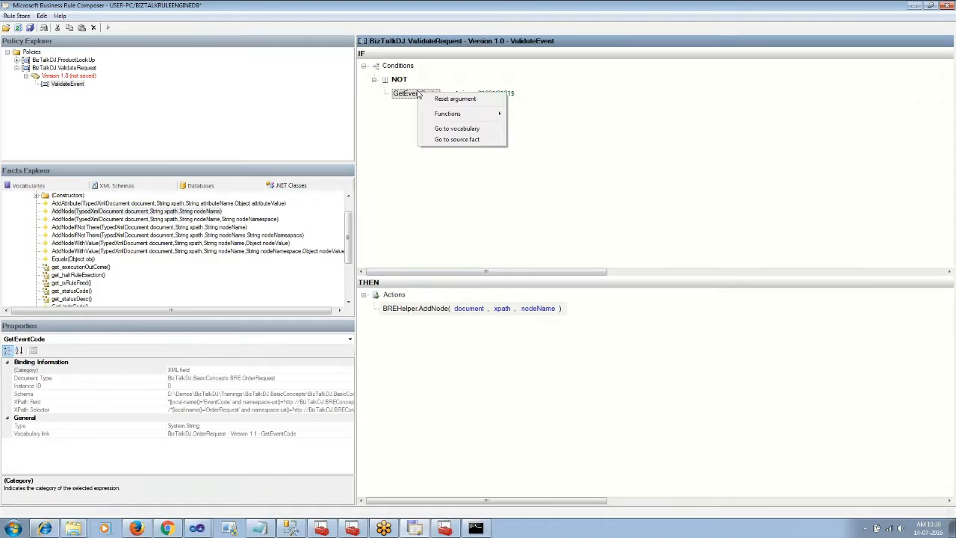
left_click(457, 129)
left_click(120, 187)
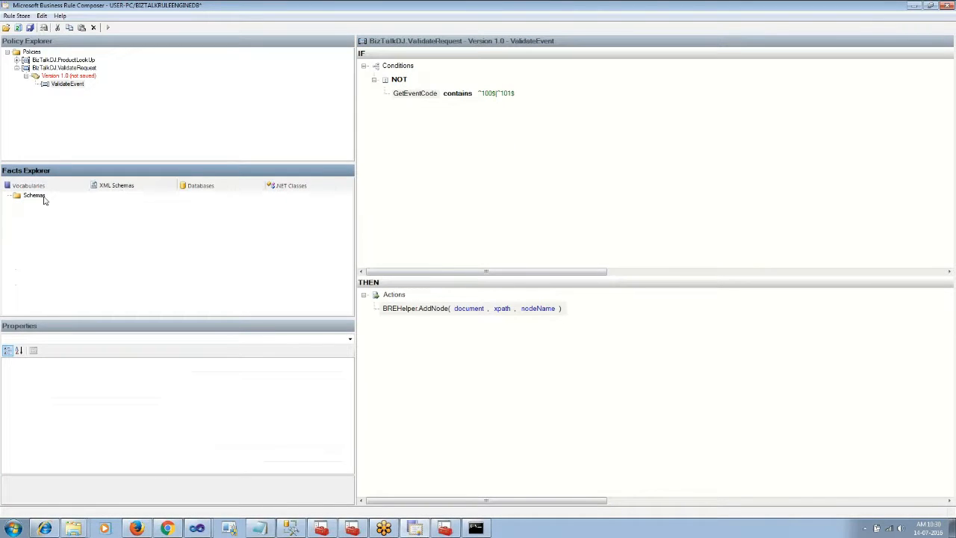
right_click(42, 197)
left_click(67, 207)
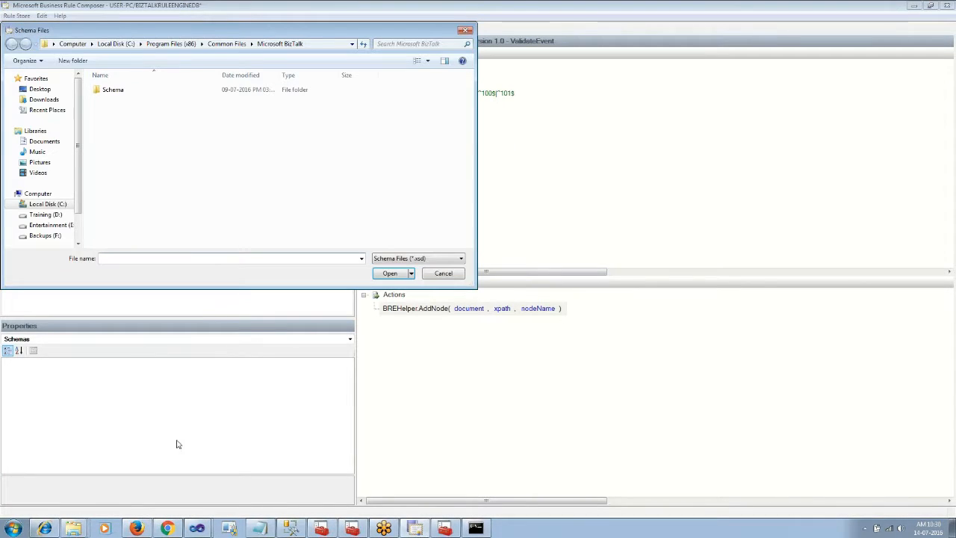
- Load the OrderRequest schema as XML facts from the BizTalkDJ.BasicConcepts.BRE project folder, using the folder path copied from its Explorer window
right_click(73, 528)
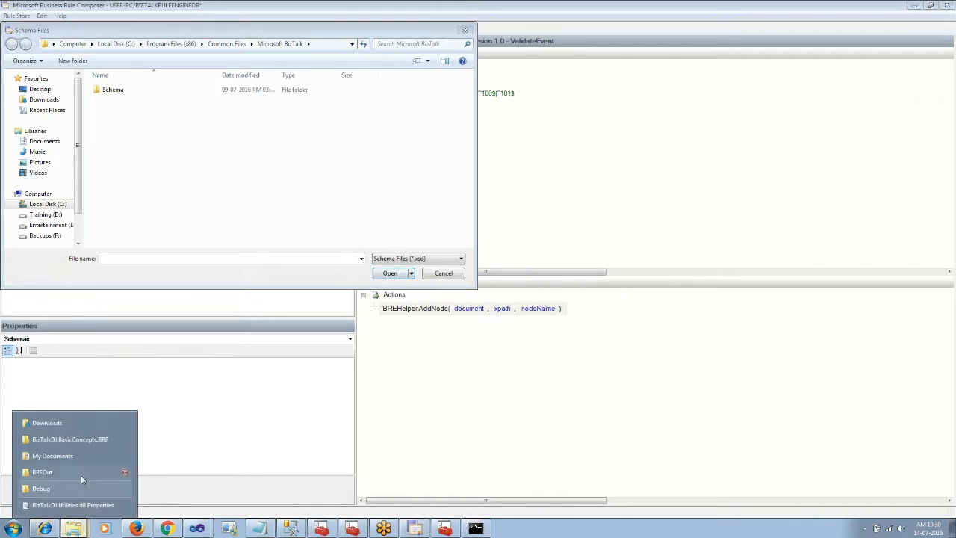
left_click(103, 439)
left_click(224, 111)
key("ctrl+c")
key("alt+Tab")
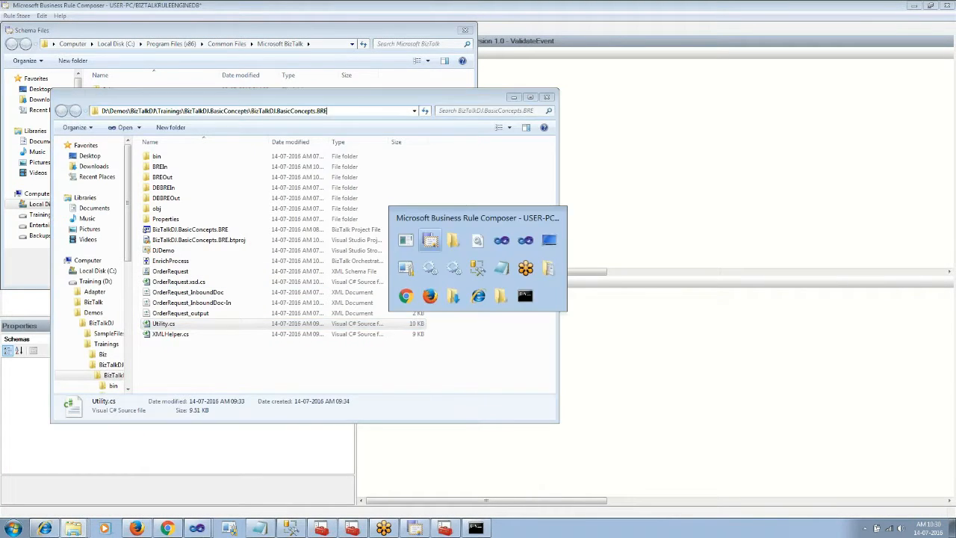
key("ctrl+v")
key("Return")
left_click(127, 162)
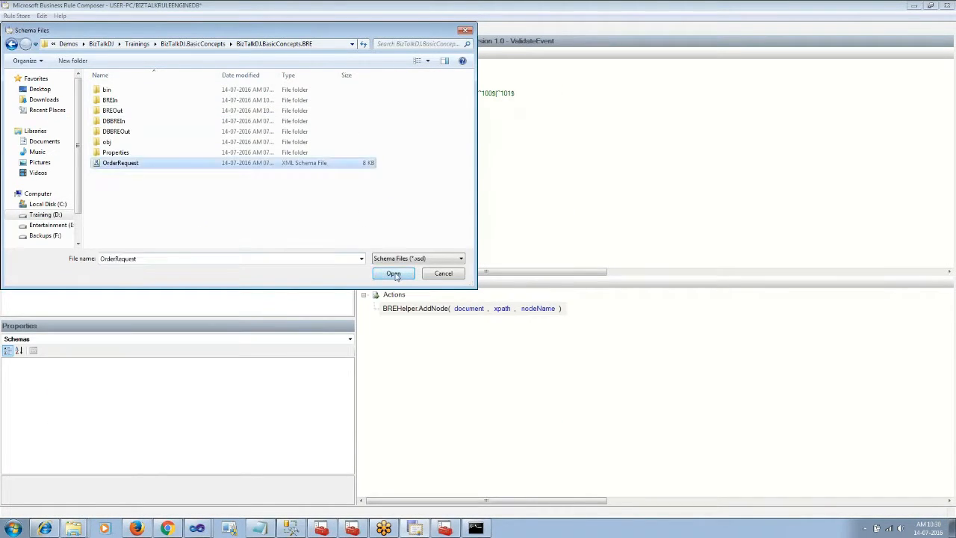
left_click(394, 273)
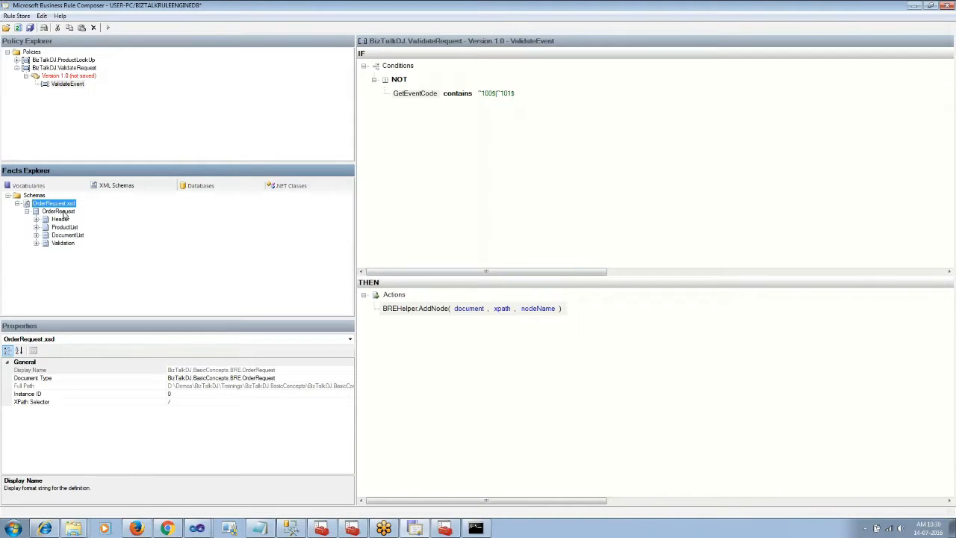
- Fill the AddNode action's arguments with the OrderRequest root node as document, the FailureXPath vocabulary definition as xpath, and Status as node name
left_click_drag(64, 214, 423, 308)
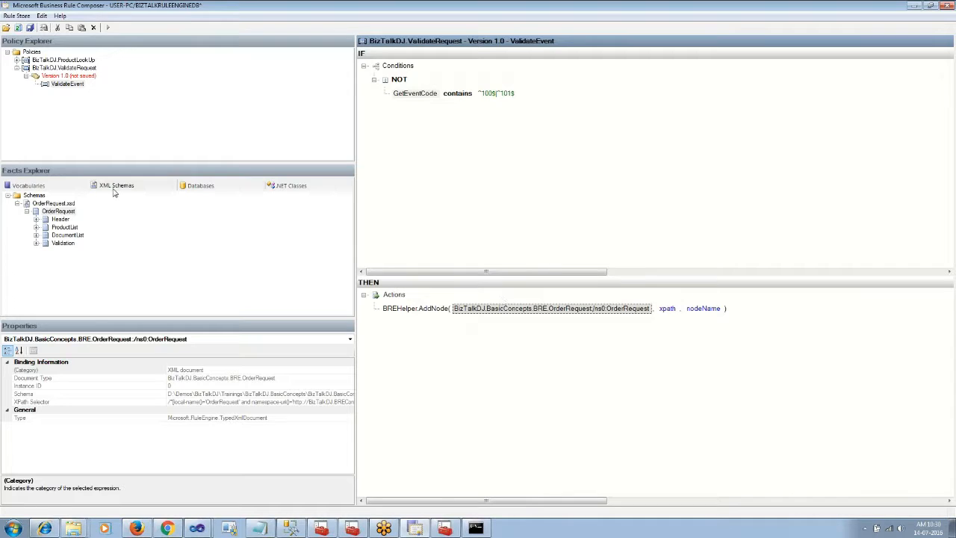
left_click(30, 186)
left_click_drag(66, 243, 667, 308)
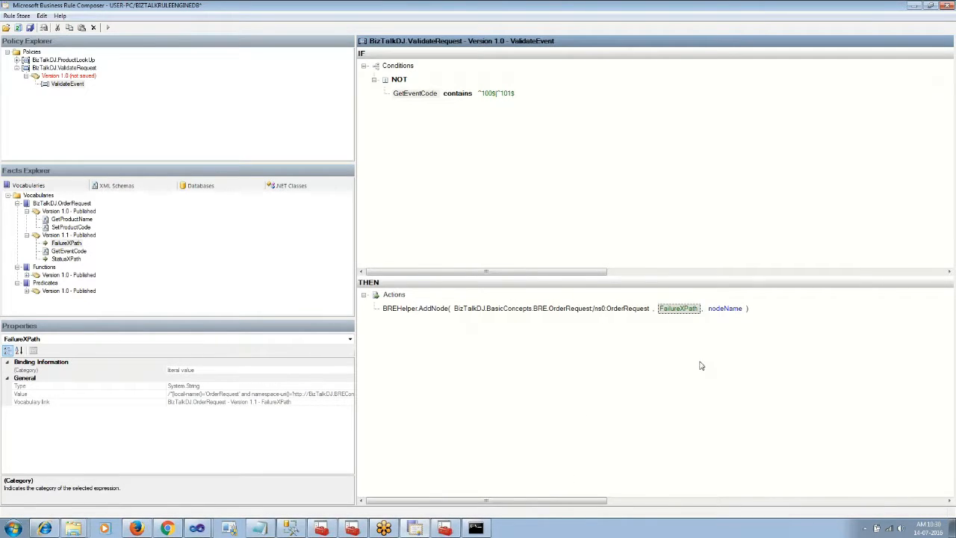
left_click(724, 308)
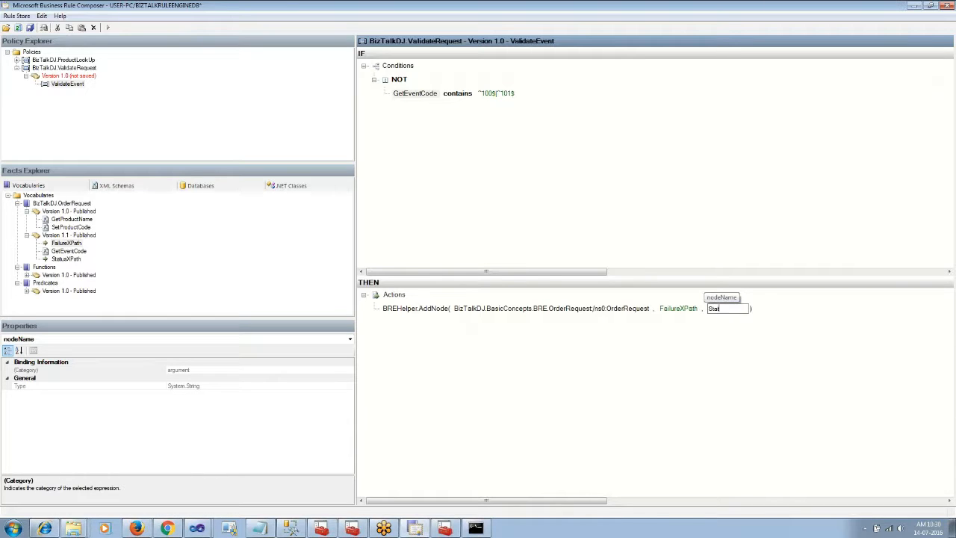
key("Return")
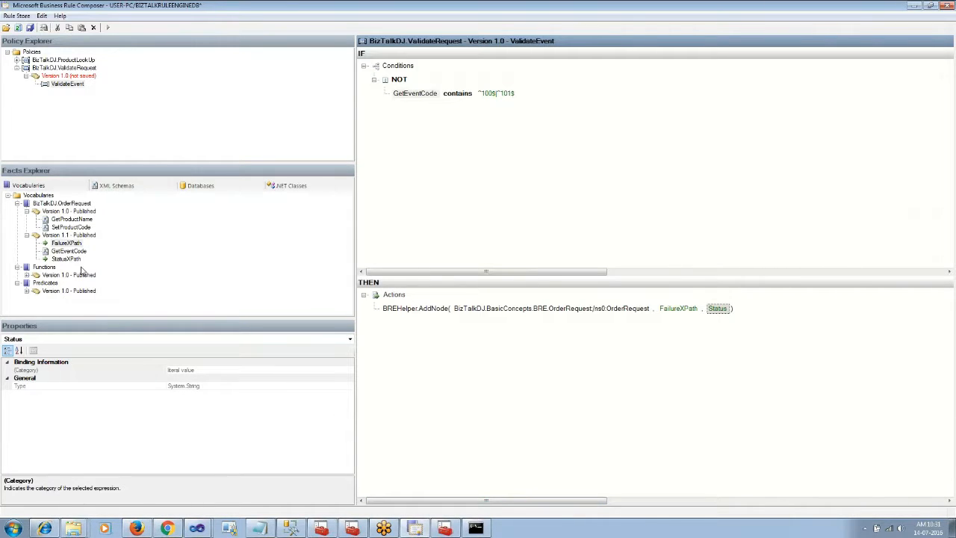
- Add BREHelper's AddNodeWithValue method with document, xpath, nodeName and nodeValue parameters as a second action of the rule
left_click(286, 187)
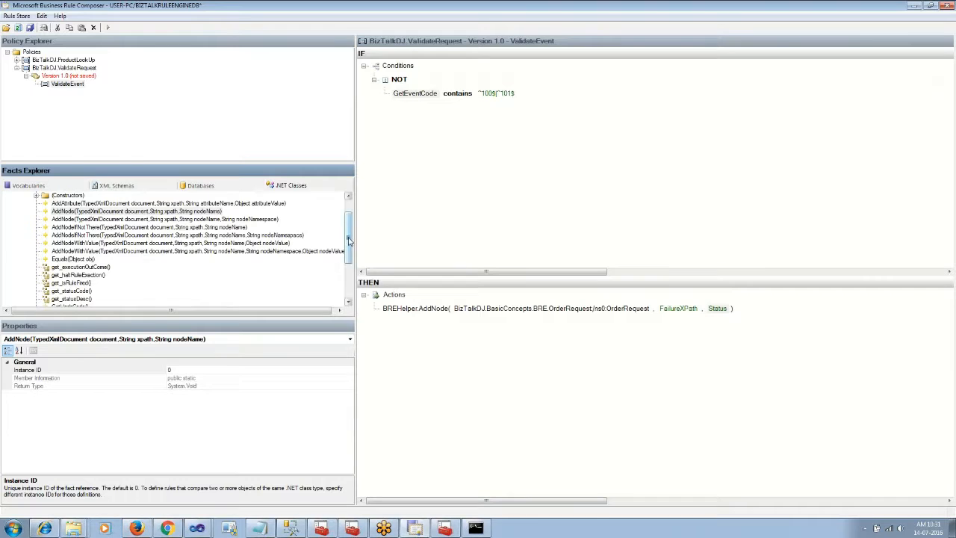
left_click(351, 283)
left_click_drag(351, 283, 349, 245)
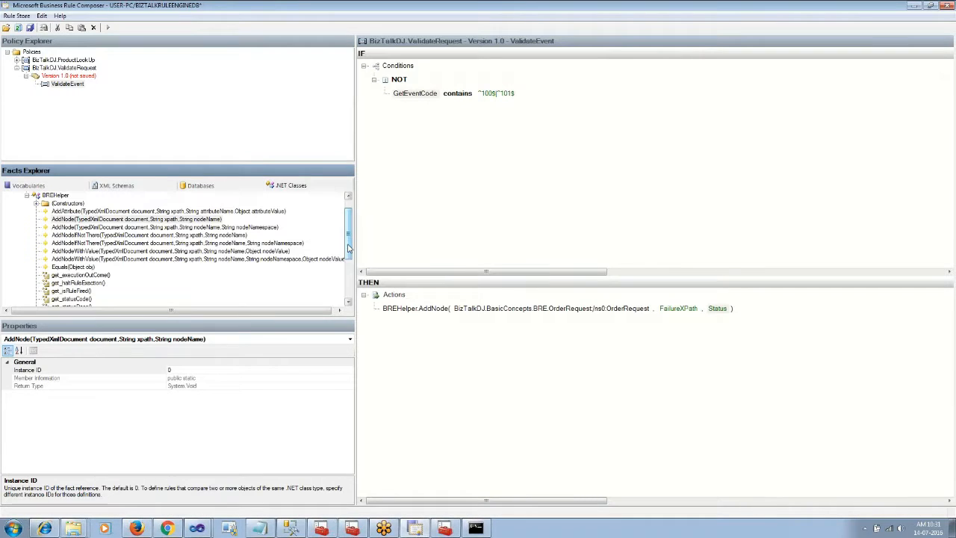
left_click(103, 252)
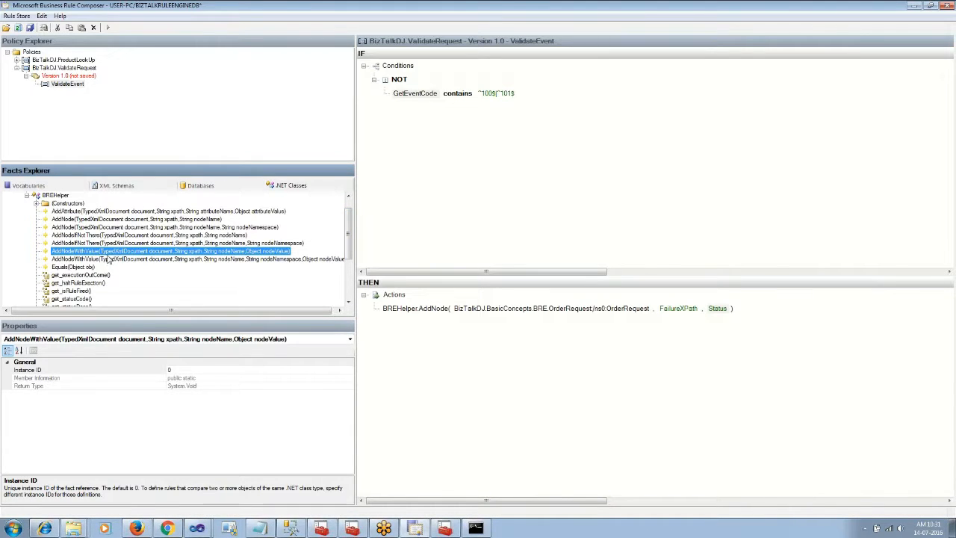
left_click_drag(108, 258, 418, 348)
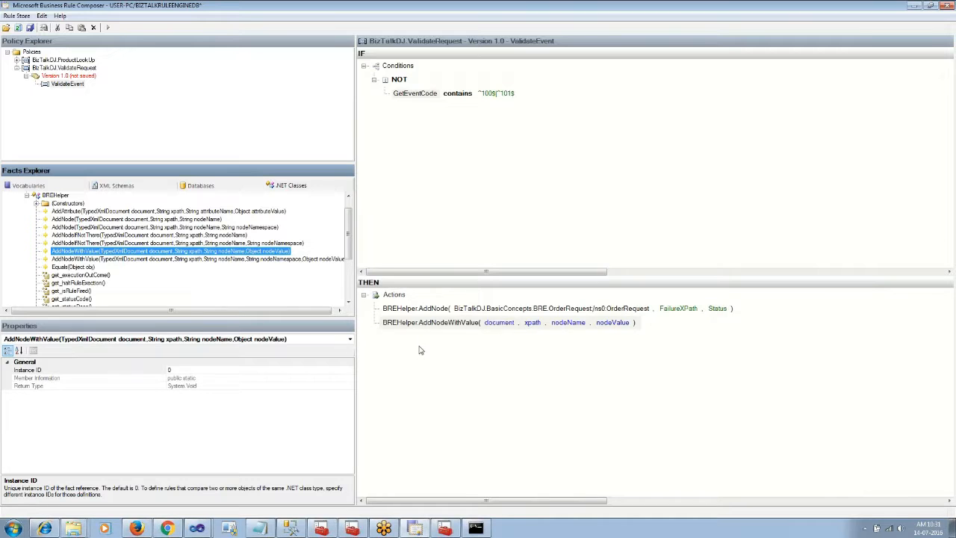
- Set the AddNodeWithValue action's document to the OrderRequest root node and its xpath to the StatusXPath vocabulary definition
left_click(475, 312)
left_click(33, 187)
left_click(136, 187)
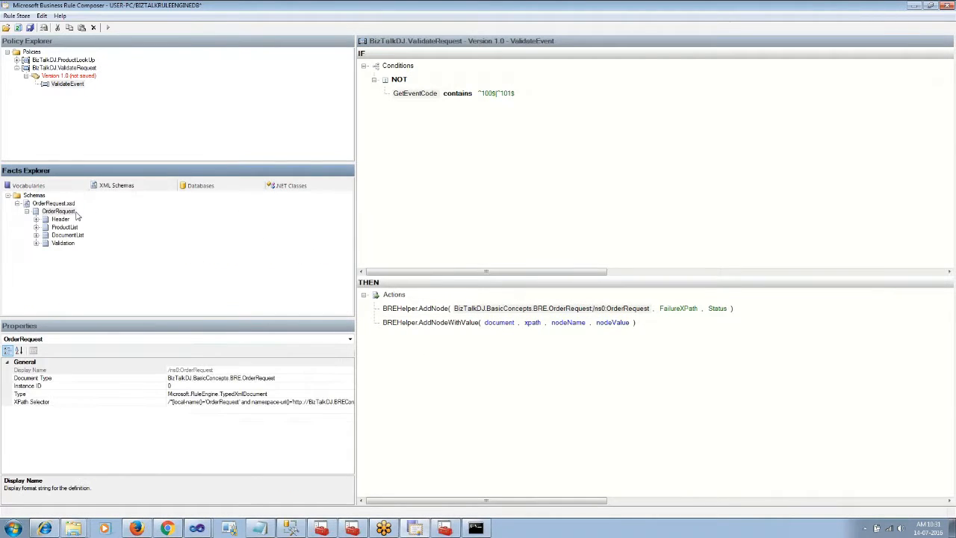
left_click_drag(76, 216, 496, 322)
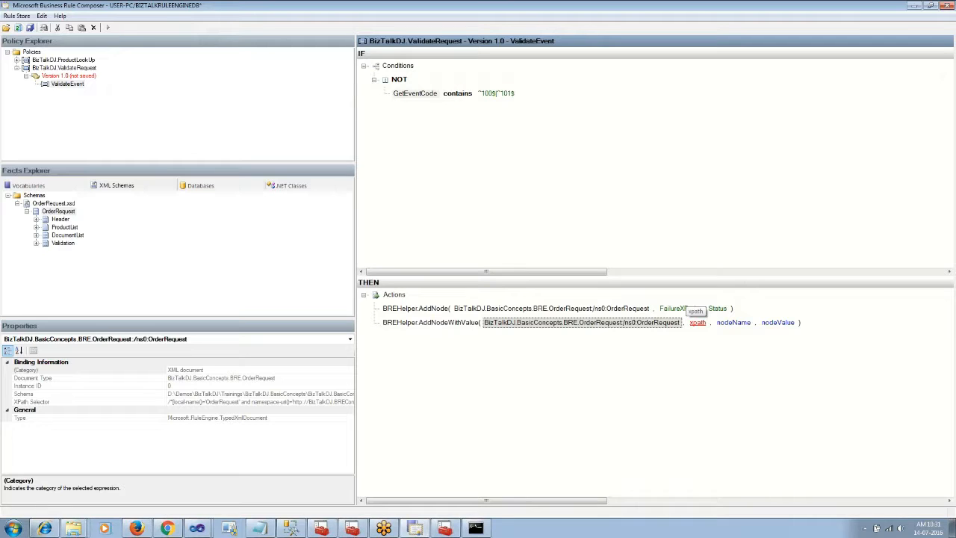
left_click(29, 185)
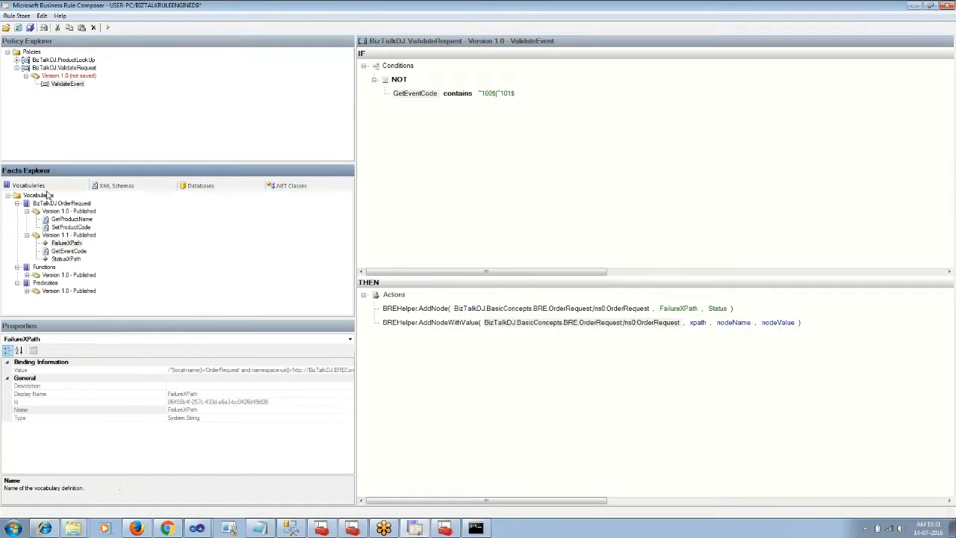
left_click_drag(66, 258, 700, 322)
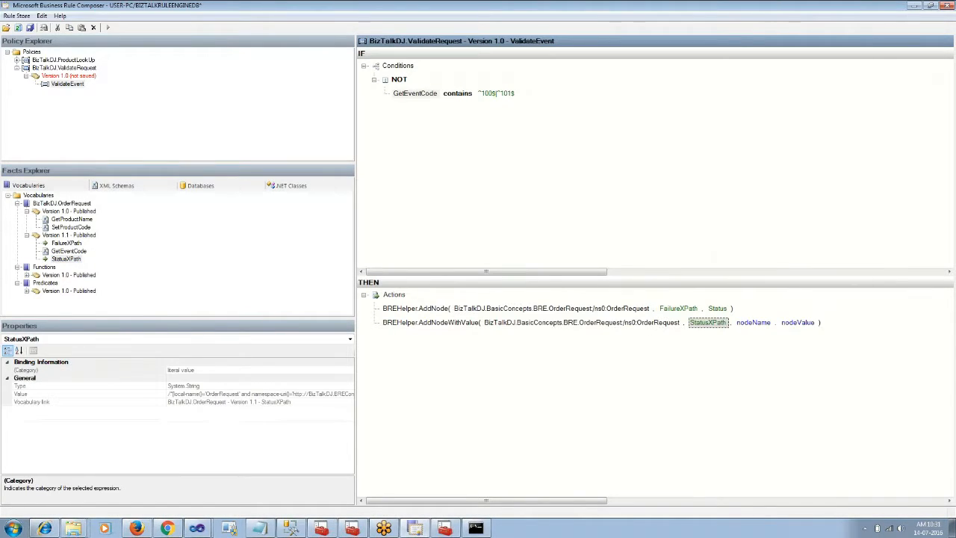
- Set the AddNodeWithValue action's node name to ErrorCode and its node value to Invalid Event
left_click(753, 322)
type("En")
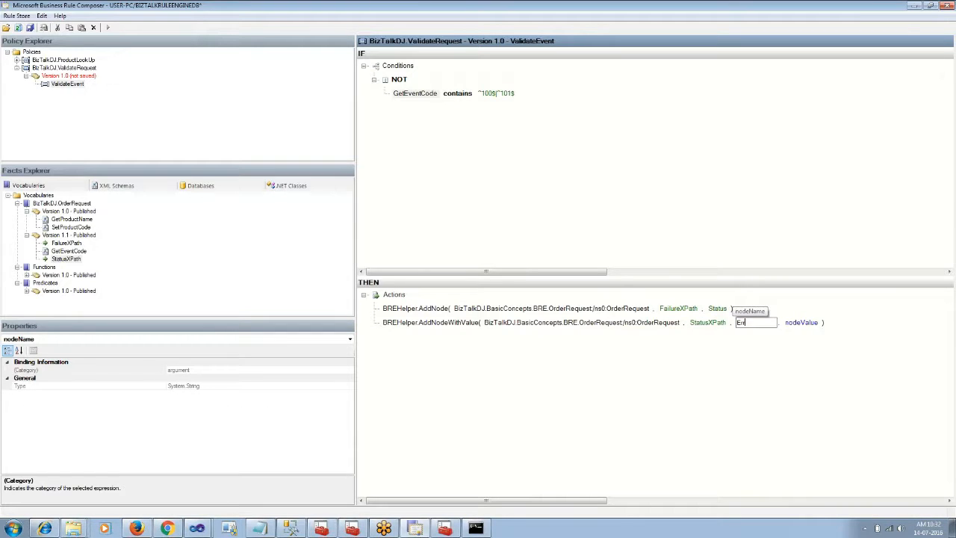
type("rorCode")
left_click(801, 322)
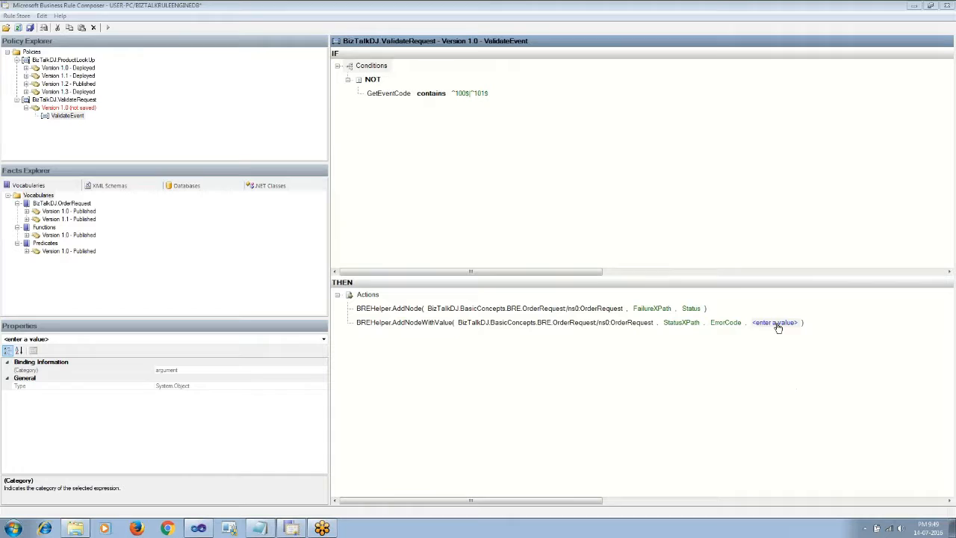
left_click(777, 323)
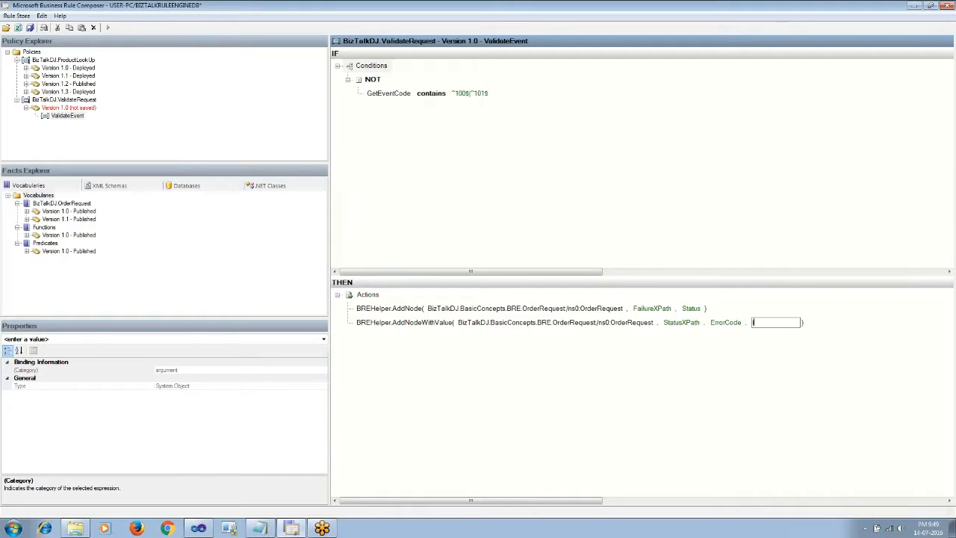
type("Invalid Event")
key("Return")
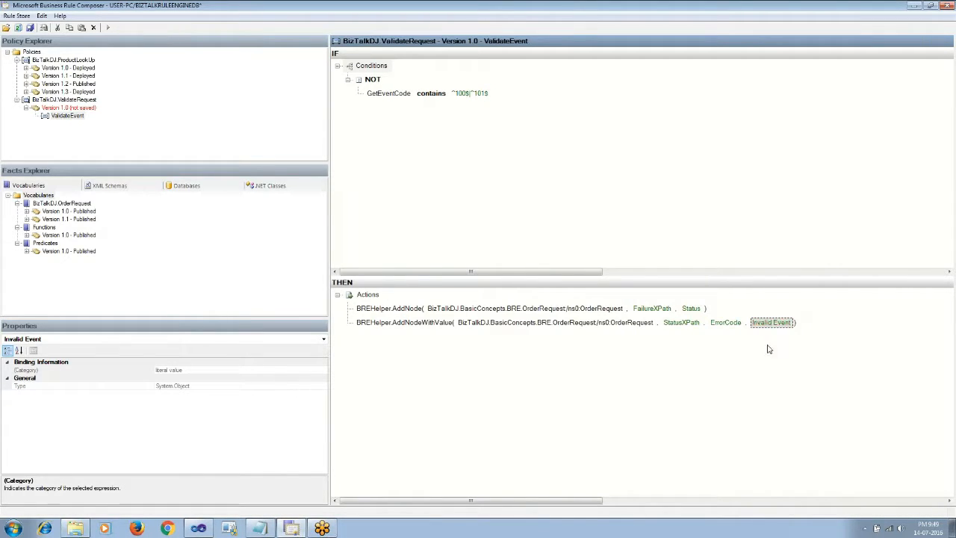
- Go to the source fact of the AddNodeWithValue action and add the same method again as a third action
left_click(414, 328)
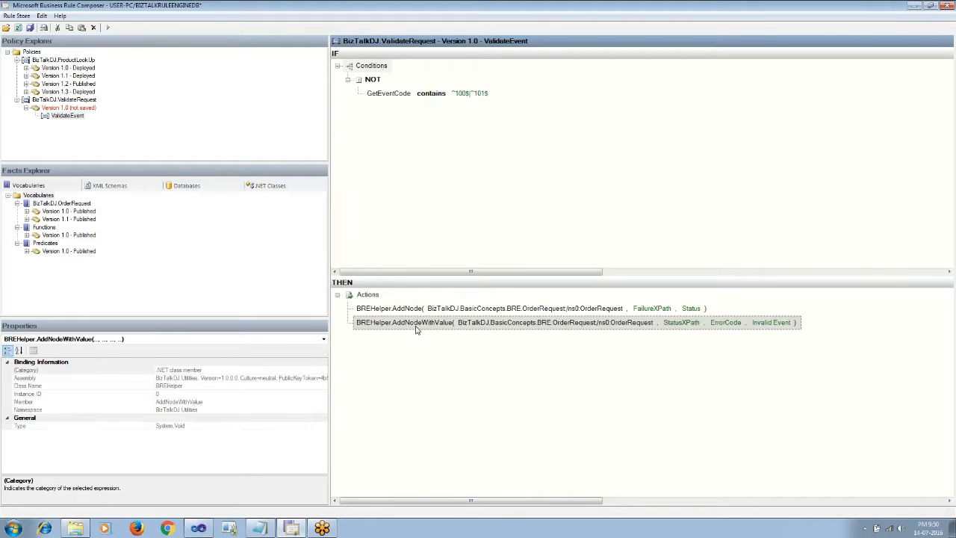
right_click(414, 326)
left_click(454, 333)
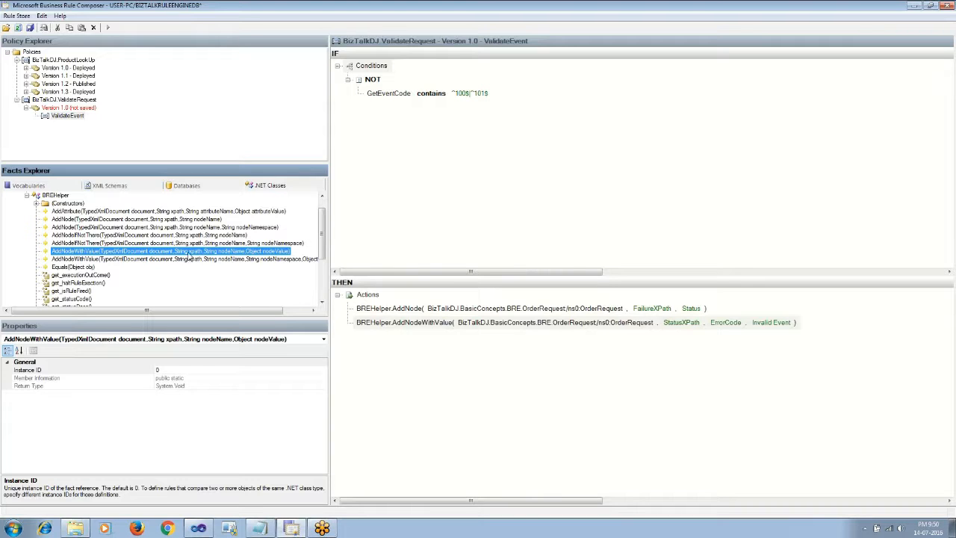
left_click_drag(190, 256, 380, 359)
- Set the third action's document to the OrderRequest root node and its xpath to StatusXPath, locating both through the second action's source facts
right_click(498, 327)
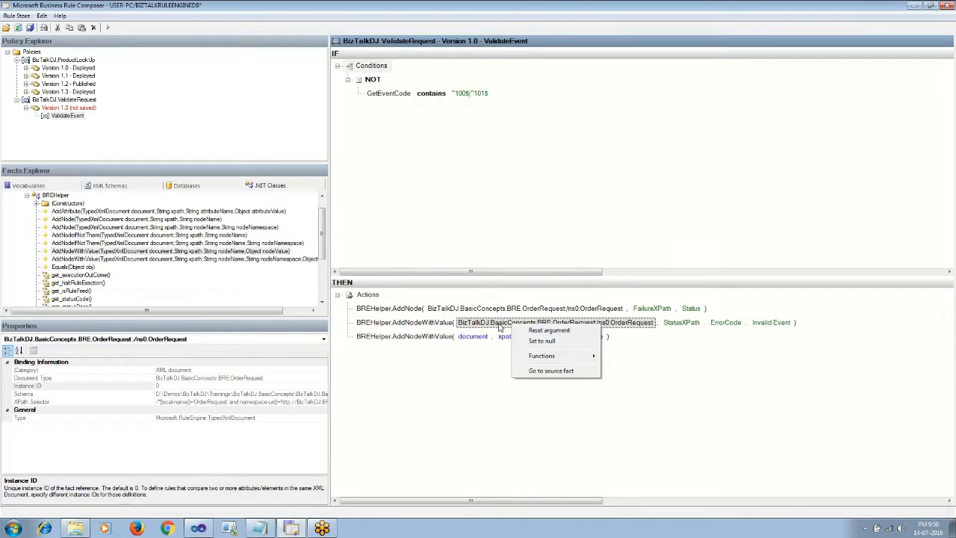
left_click(551, 371)
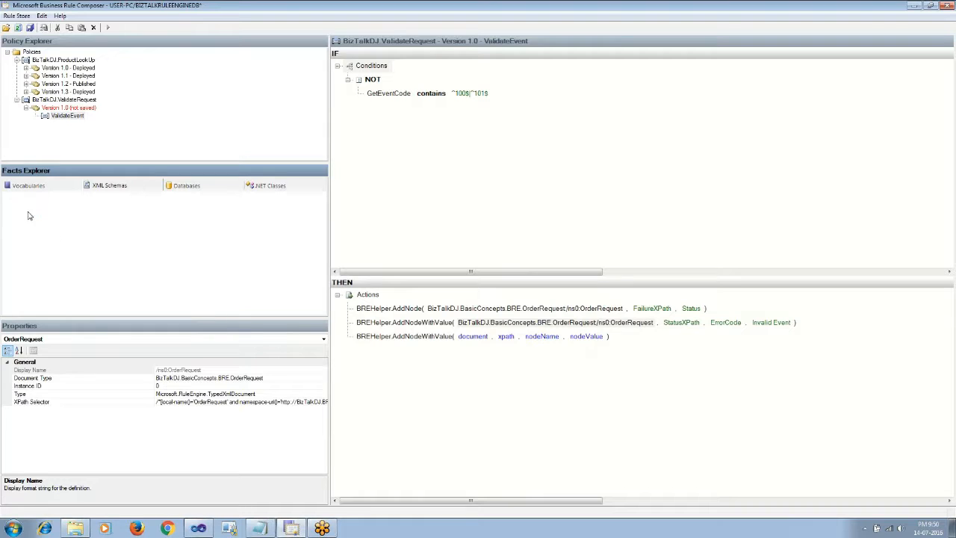
left_click_drag(58, 212, 471, 342)
right_click(670, 324)
left_click(695, 383)
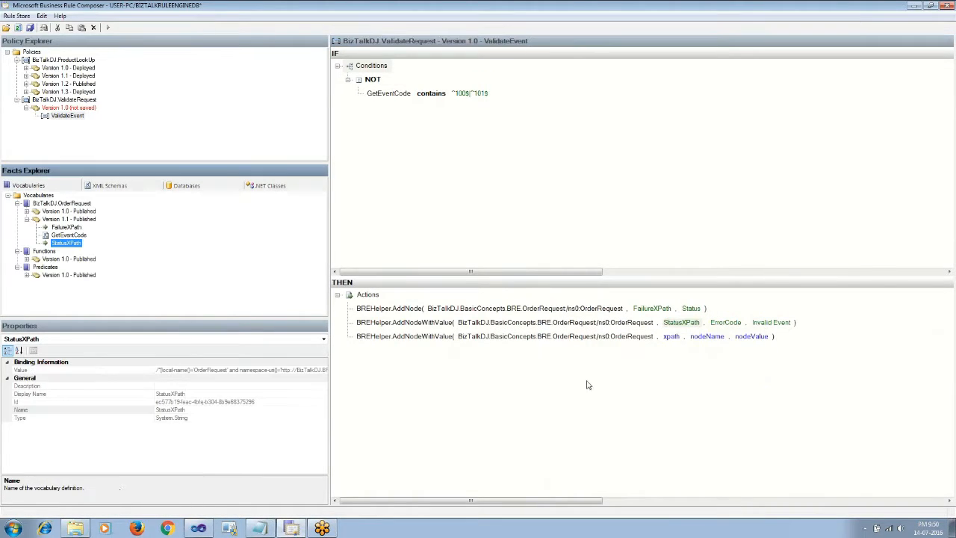
left_click_drag(420, 338, 678, 337)
- Set the third action's node name to ErrorDesc
left_click(721, 337)
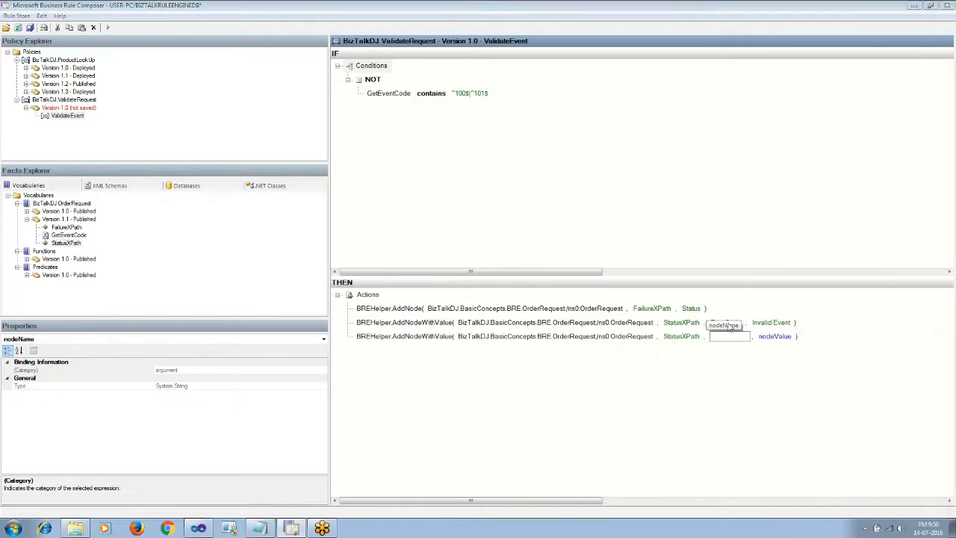
left_click(737, 297)
left_click(726, 322)
key("ctrl+c")
left_click(729, 337)
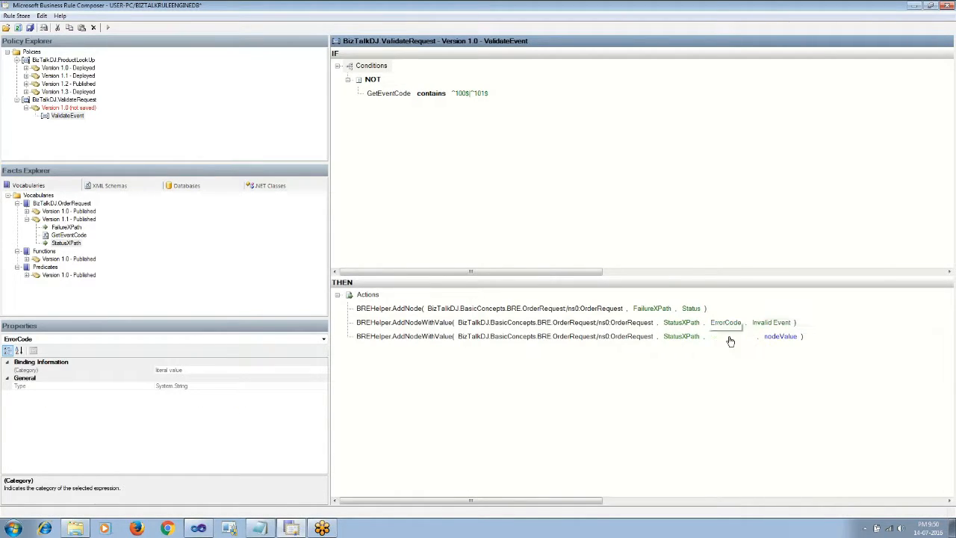
key("ctrl+v")
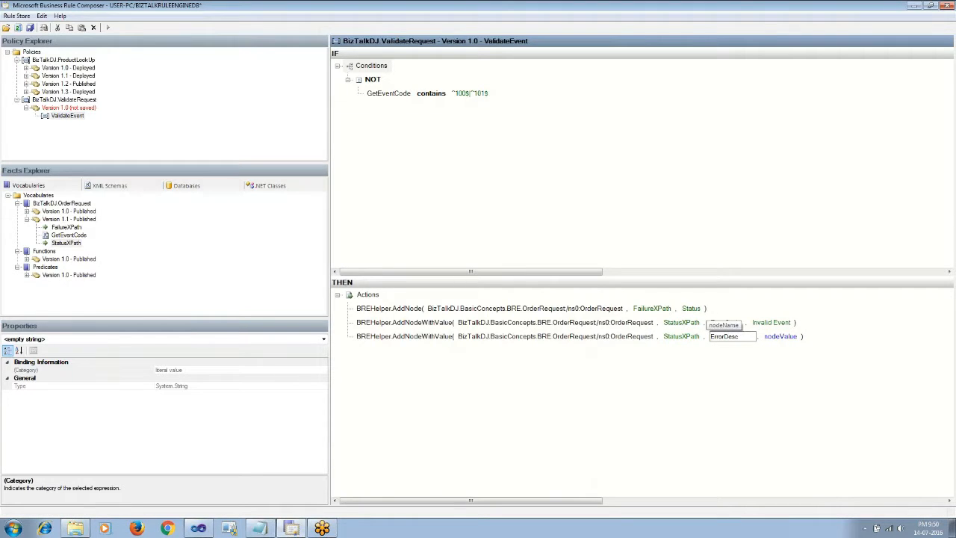
key("Return")
- Set the third action's node value to "Invalid Event - Place 100 or 101" and save the policy
left_click_drag(585, 504, 649, 504)
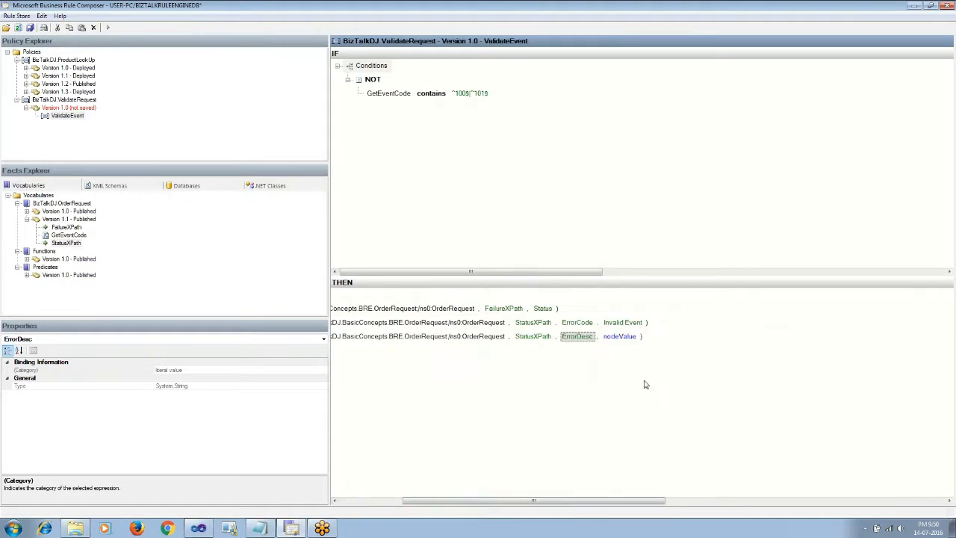
left_click(619, 336)
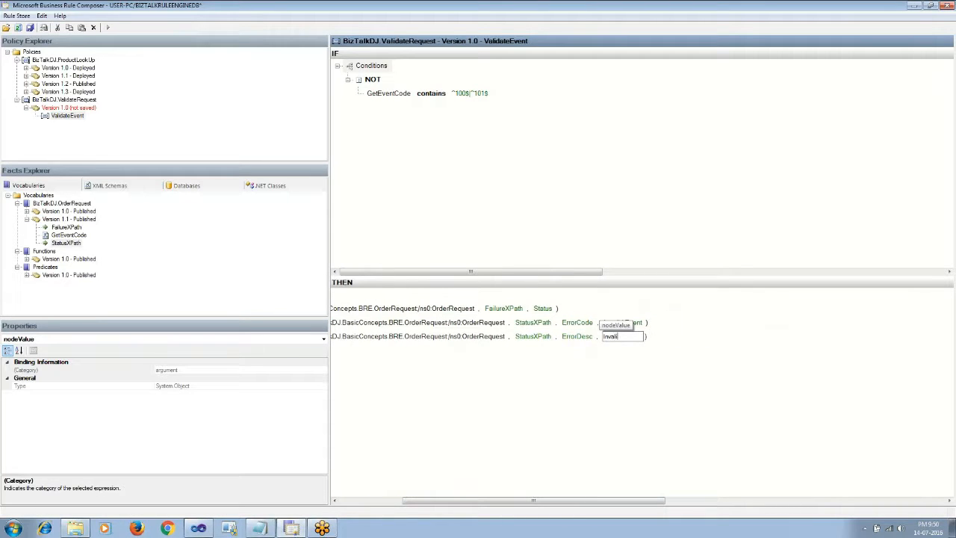
type("Invalid Ev")
type("ent - Plac")
type("e 100")
type(" or 101")
left_click(641, 399)
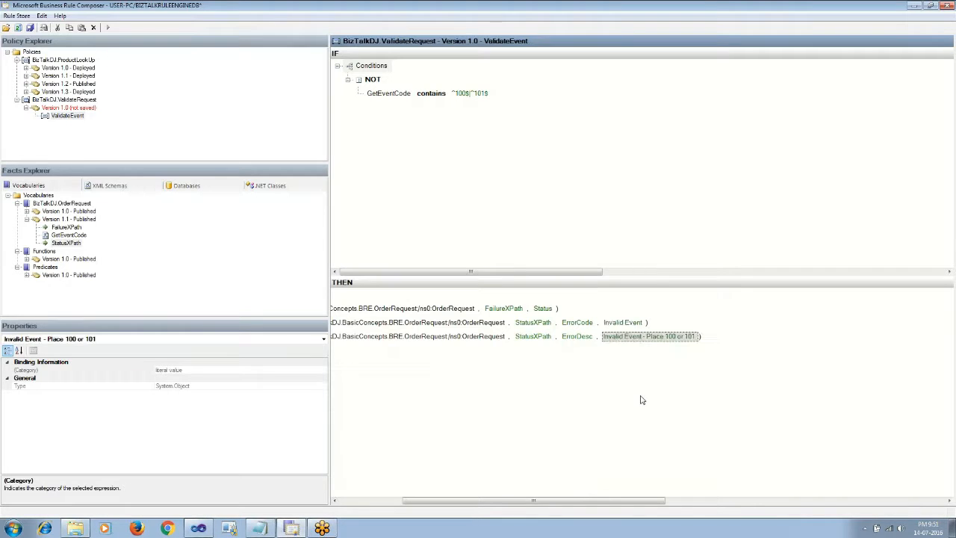
left_click(30, 28)
- Duplicate the ValidateEvent rule within version 1.0 of BizTalkDJ.ValidateRequest, naming the copy ValidateProductName
left_click(66, 116)
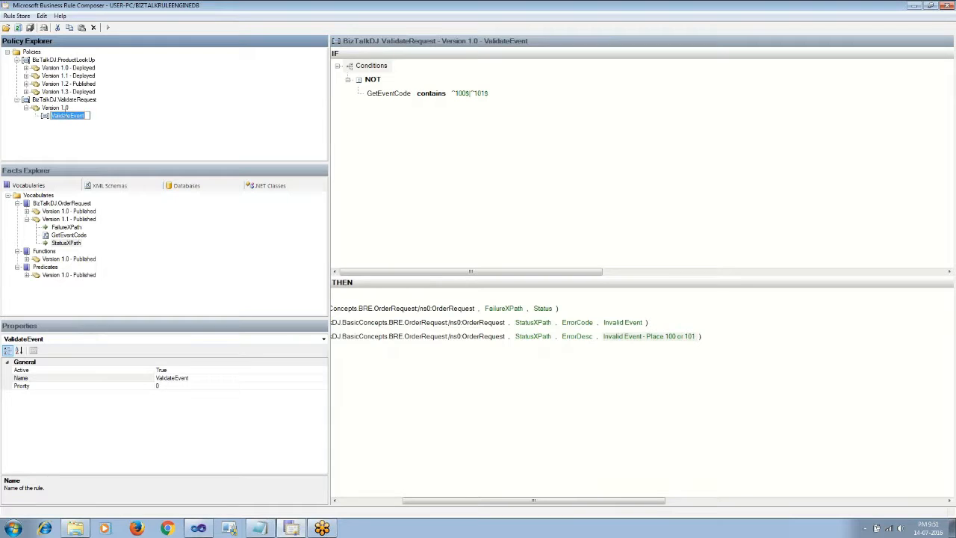
left_click(104, 114)
left_click(65, 109)
right_click(65, 109)
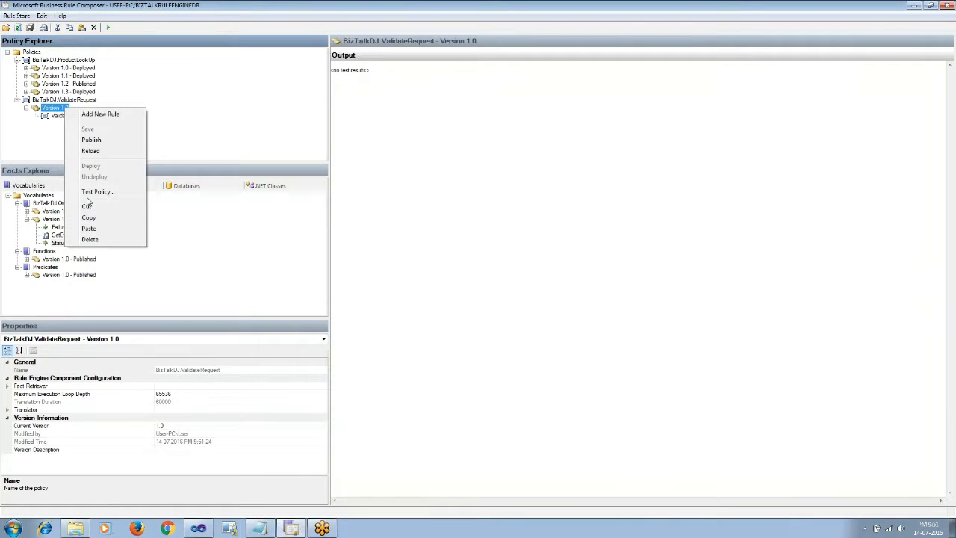
left_click(93, 234)
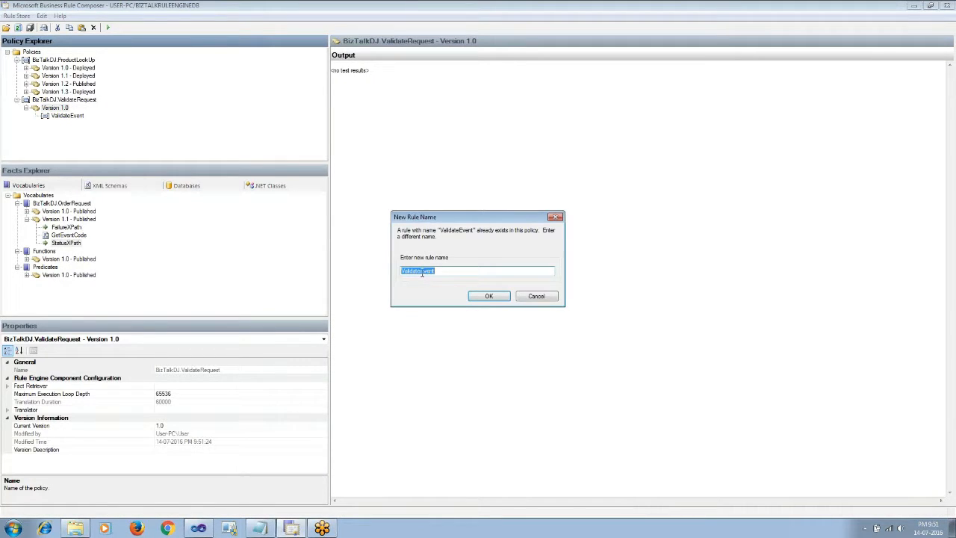
type("ValidateS")
type("roductNam")
key("Return")
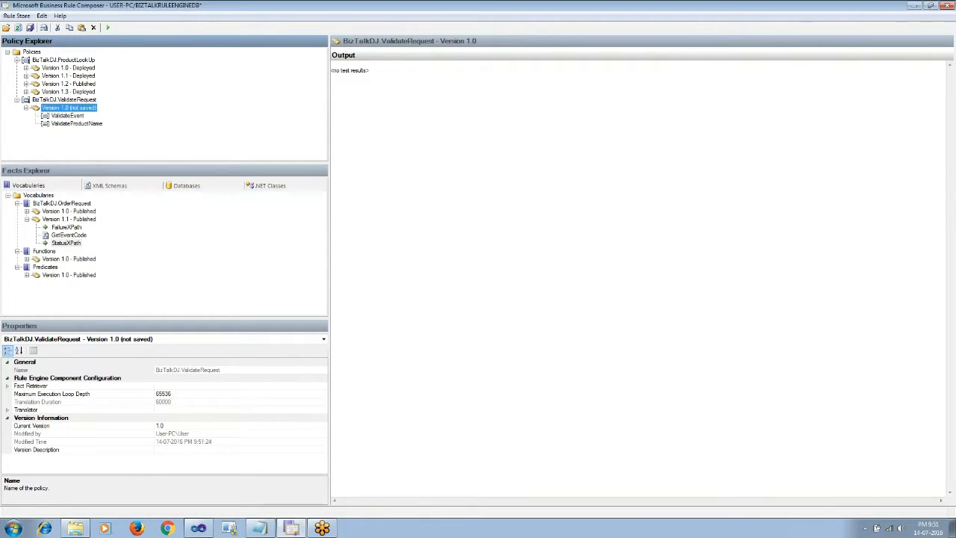
- Replace the GetEventCode term with the GetProductName definition from OrderRequest vocabulary version 1.0 in the ValidateProductName rule's condition
left_click(97, 124)
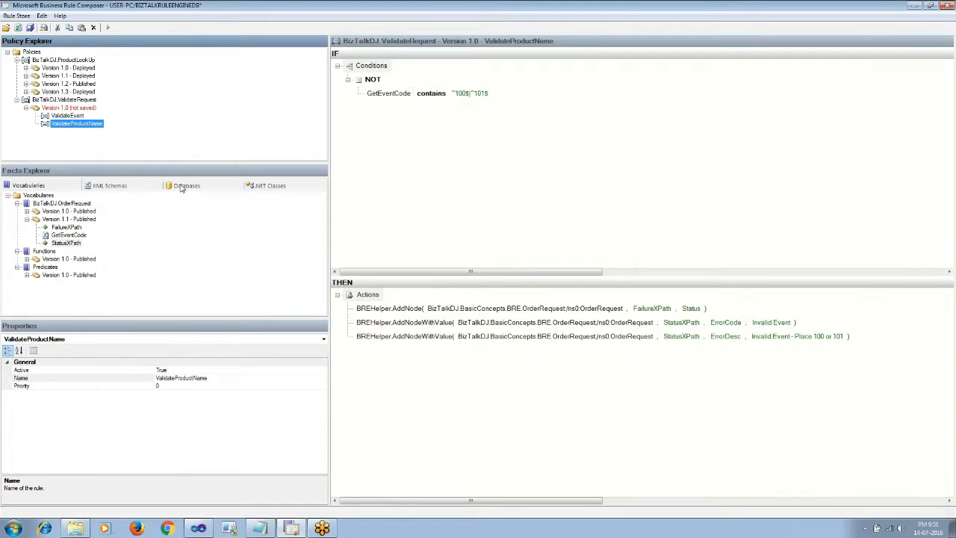
left_click(27, 212)
left_click_drag(79, 220, 389, 97)
- Set the GetProductName condition's match pattern to ^Title$|^Escrow$|^Signing$ and save the policy
left_click(469, 93)
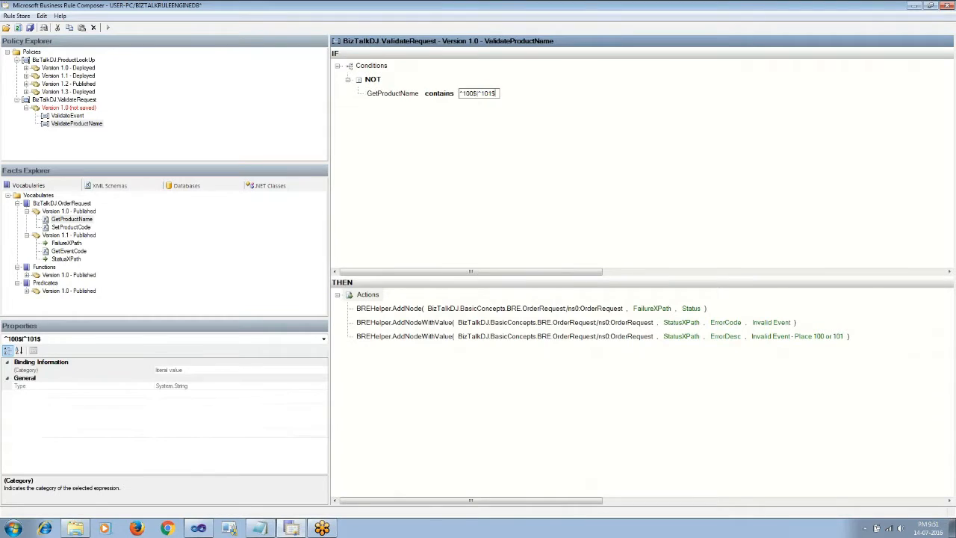
key("BackSpace")
type("Title")
type("Eacrow$")
type("|")
type("^")
type("Sig")
type("ning$")
key("Return")
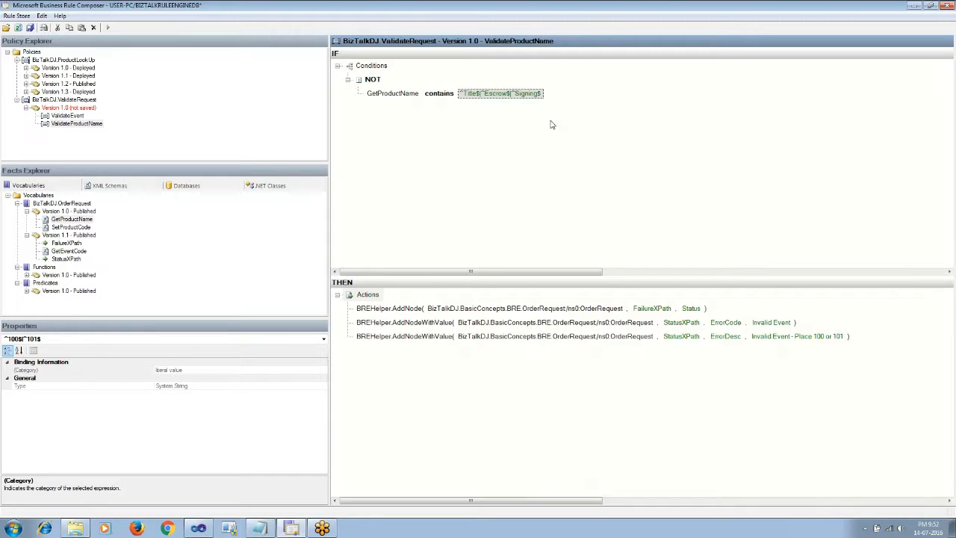
left_click(31, 29)
- Set the ErrorCode action's node value to "Invalid Product Name" in the ValidateProductName rule
left_click_drag(482, 501, 587, 502)
left_click(531, 322)
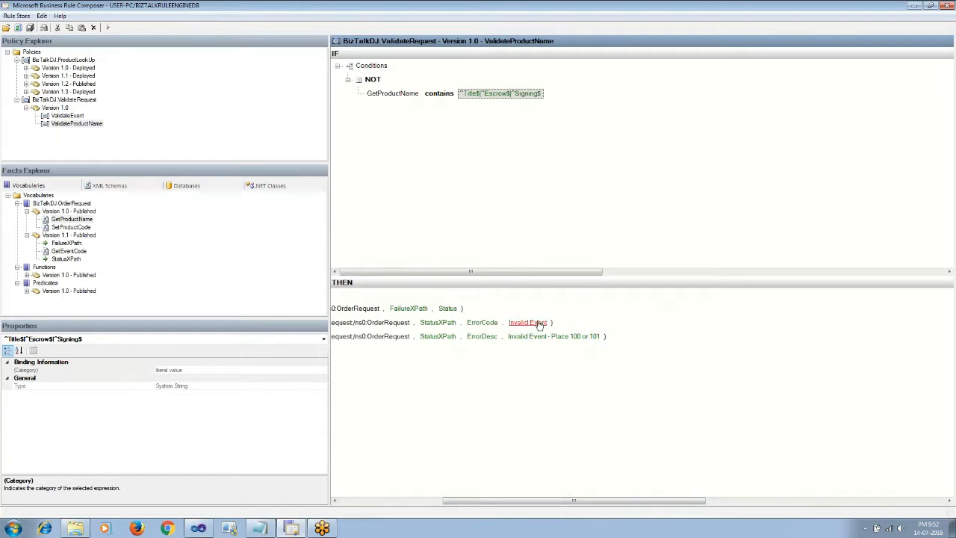
double_click(535, 322)
type("Produ")
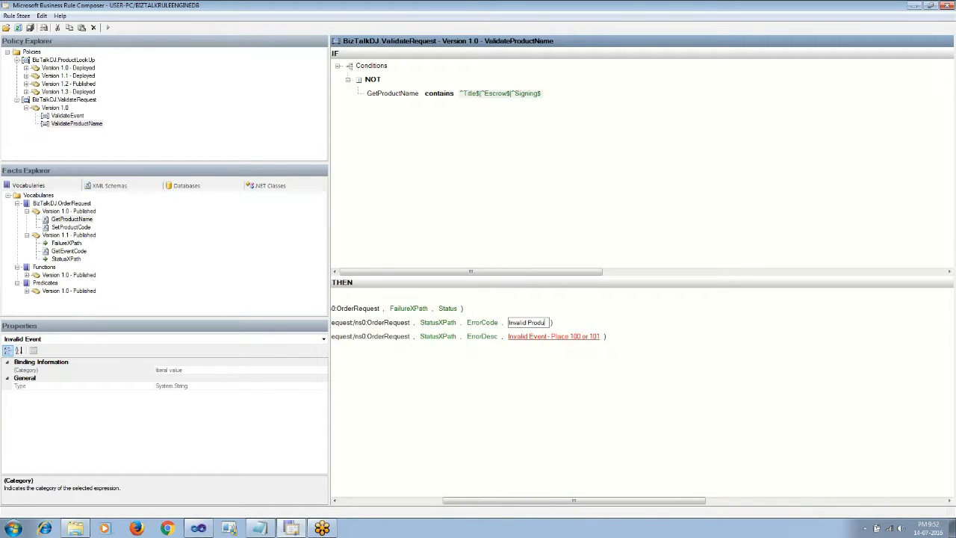
type("ct Name")
left_click(573, 342)
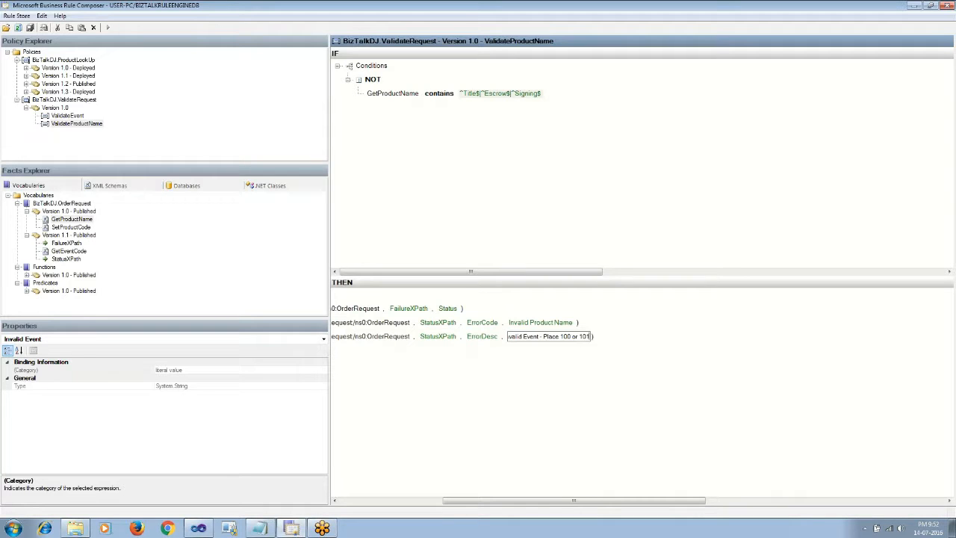
- Set the ErrorDesc action's node value to "Invalid Product Name:- It can either be Title/Escrow/Signing" and save the policy
left_click(536, 323)
left_click_drag(528, 323, 566, 323)
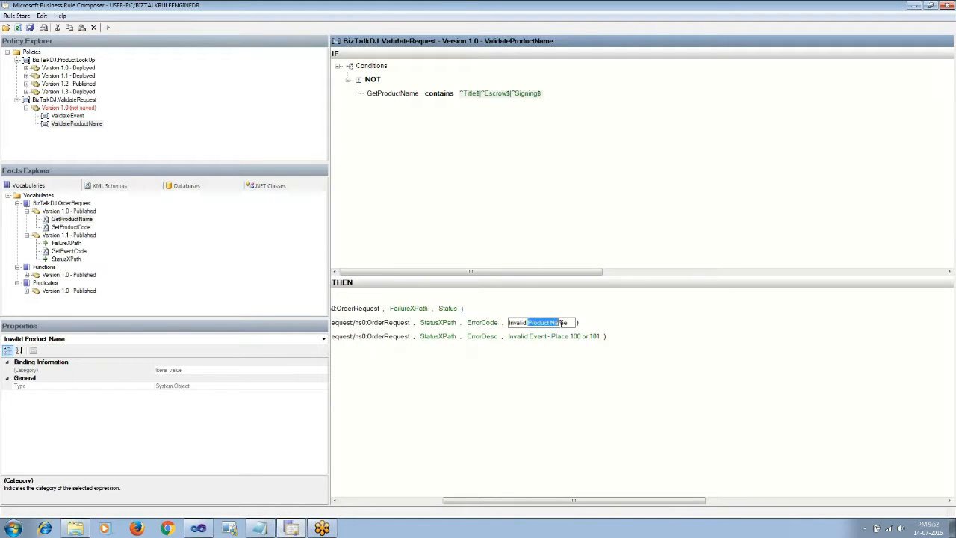
left_click(526, 336)
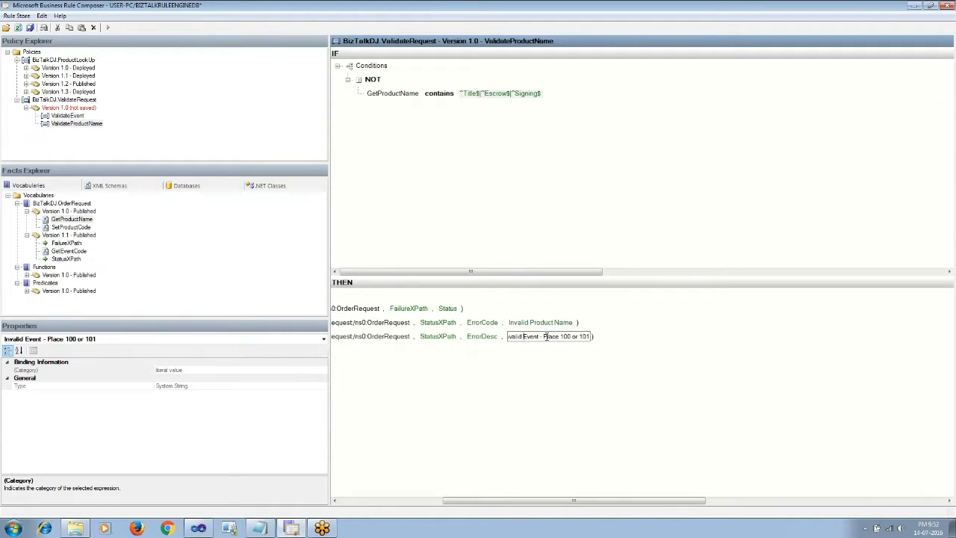
key("ctrl+a")
type("Invalid Product Name")
left_click(609, 340)
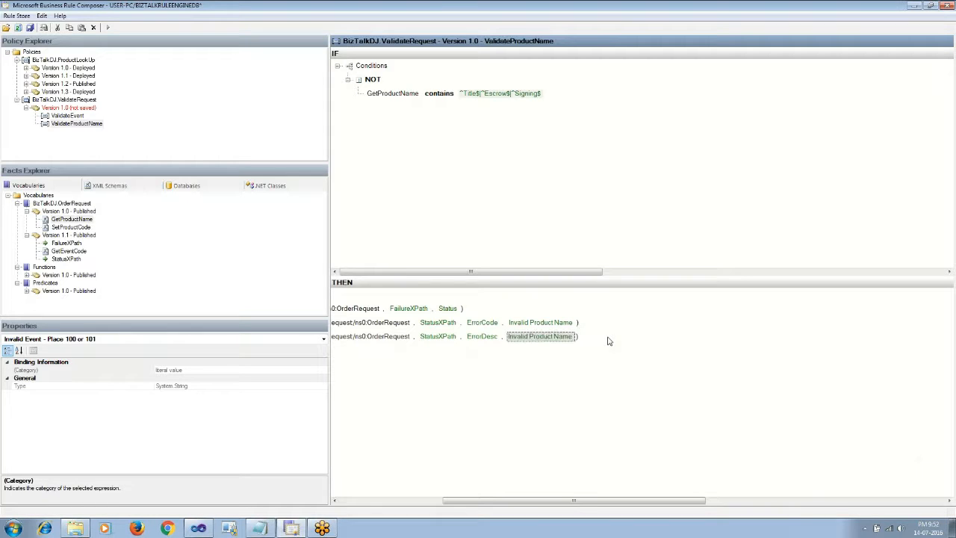
left_click(562, 336)
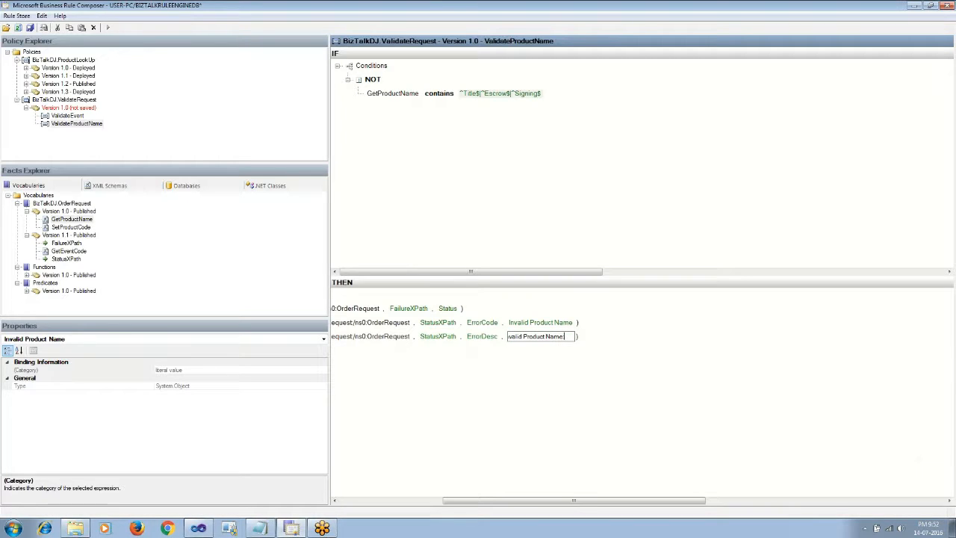
type(":- It can eith")
type("er be")
type(" Title/Esc")
type("row/Signing")
key("Return")
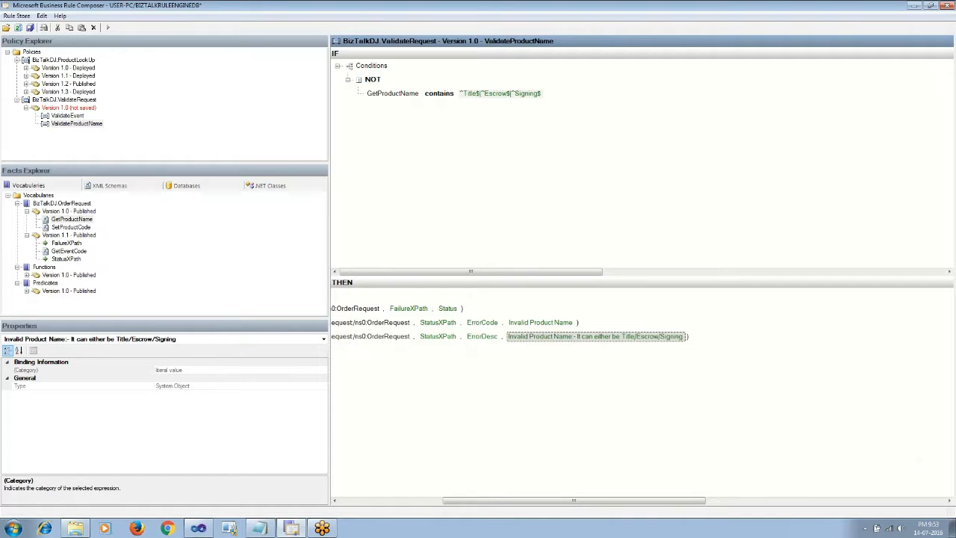
left_click(30, 28)
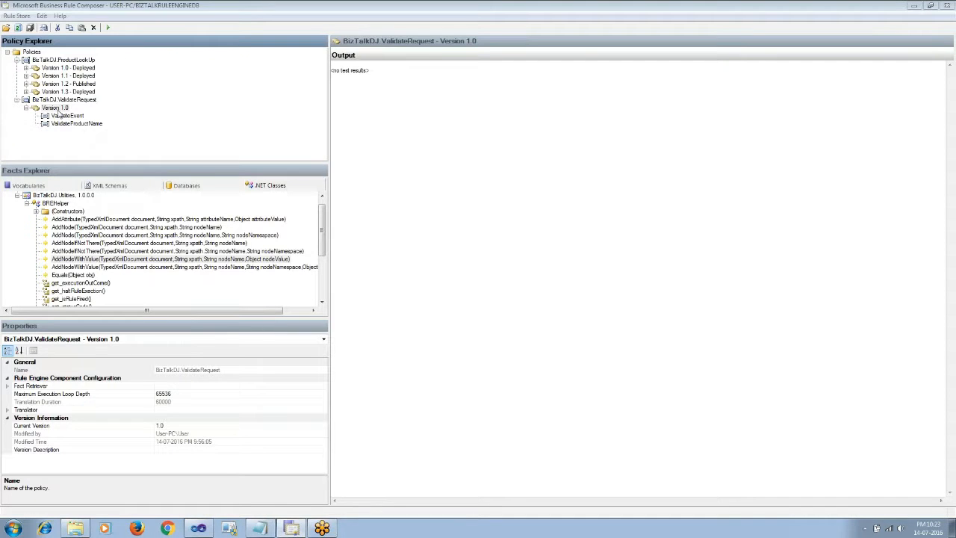
- Add a new rule to version 1.0 of BizTalkDJ.ValidateRequest and give it an Equal predicate condition
right_click(59, 110)
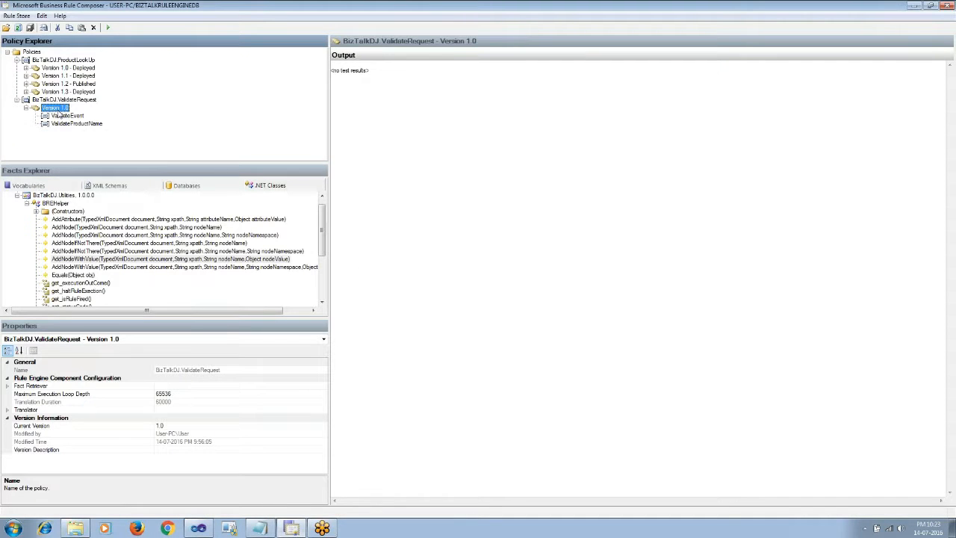
left_click(109, 117)
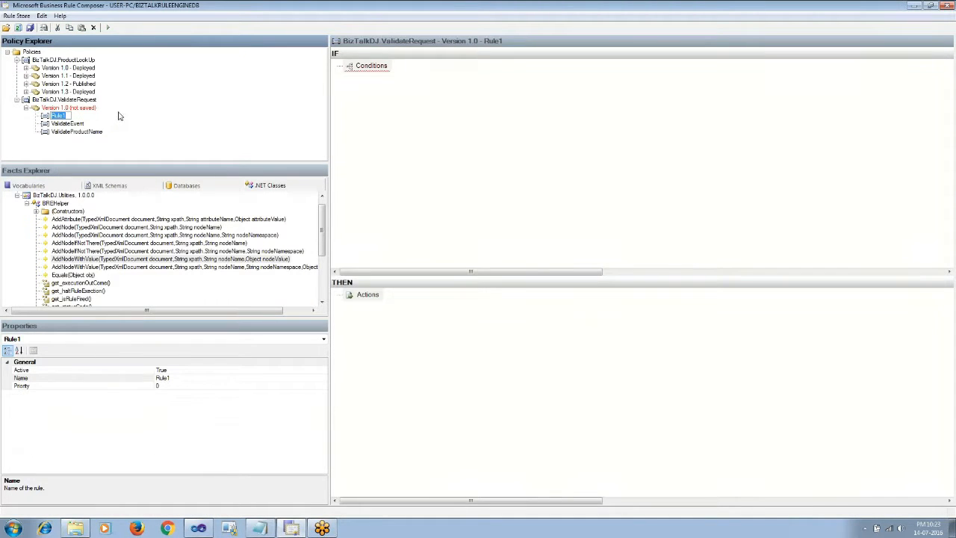
right_click(354, 66)
mouse_move(410, 109)
left_click(489, 142)
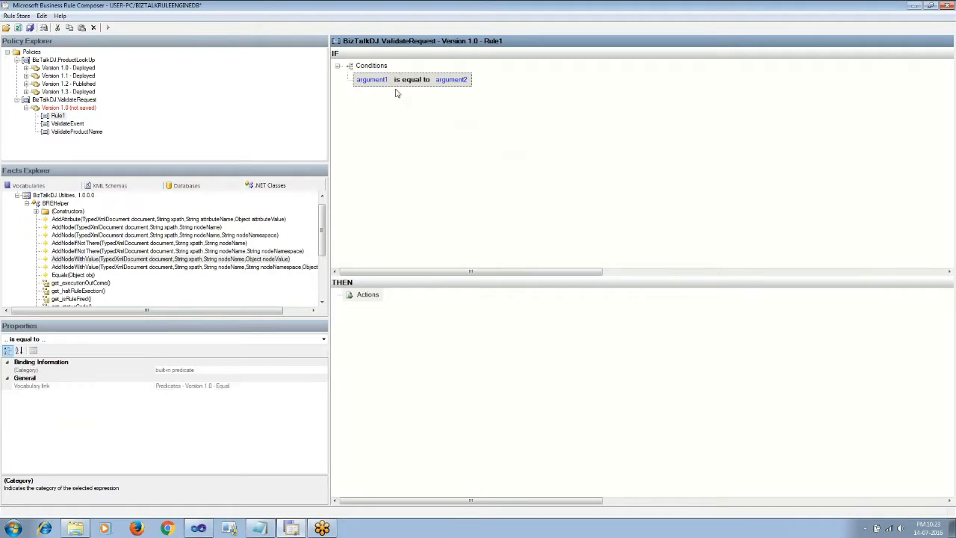
- Set both arguments of the new rule's equality condition to 1 and save the policy
left_click(363, 79)
type("1")
left_click(426, 79)
type("1")
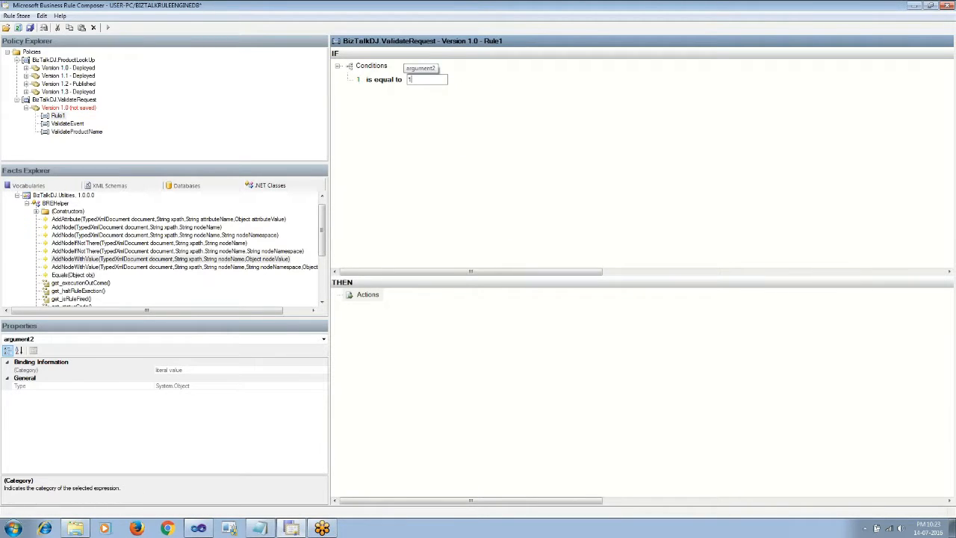
left_click(439, 123)
left_click(30, 26)
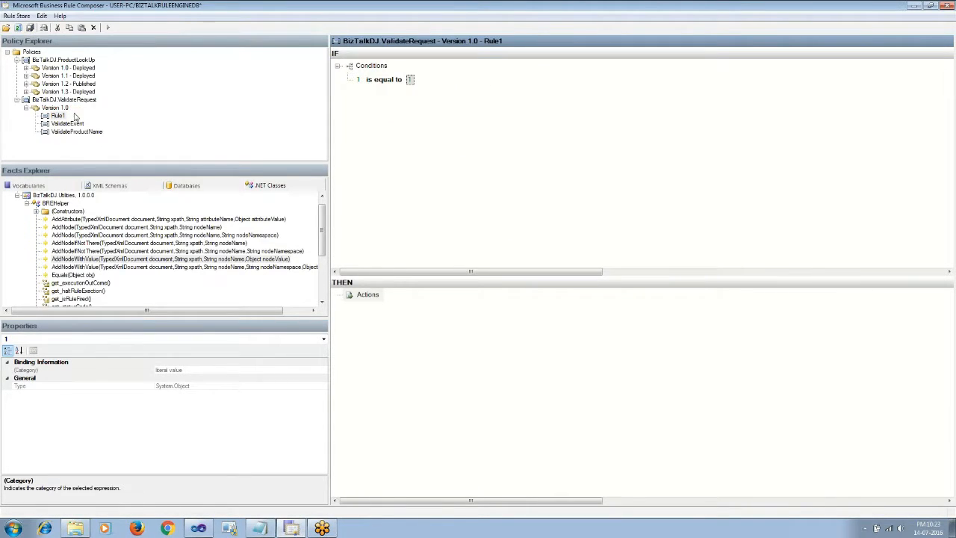
- Set the ValidateEvent rule's priority to 10 and open the ValidateProductName rule's priority for editing
left_click(67, 123)
left_click(201, 386)
type("10")
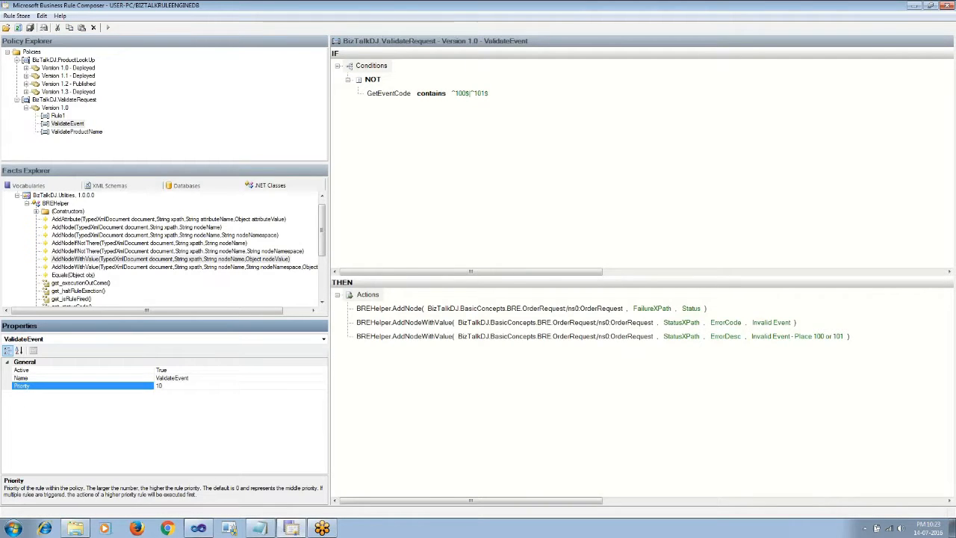
left_click(76, 131)
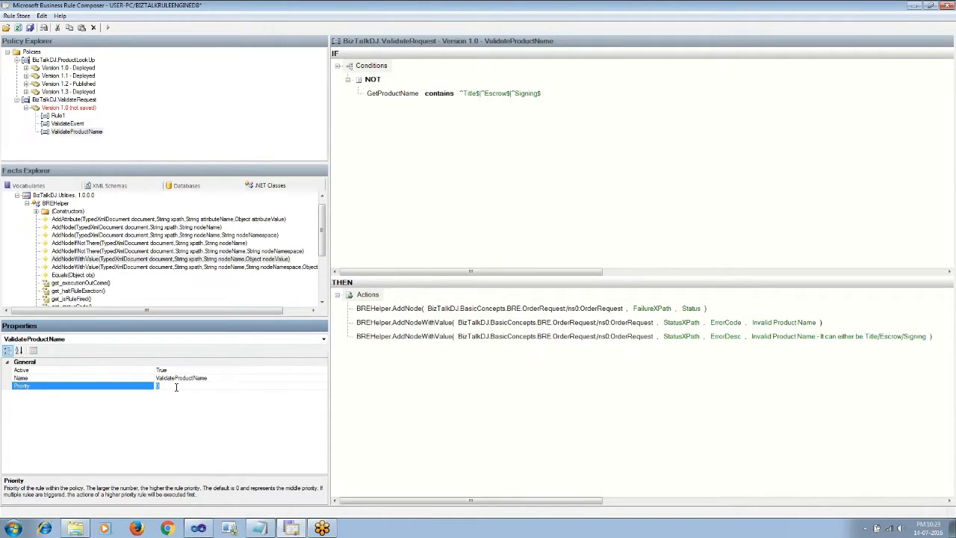
left_click(57, 115)
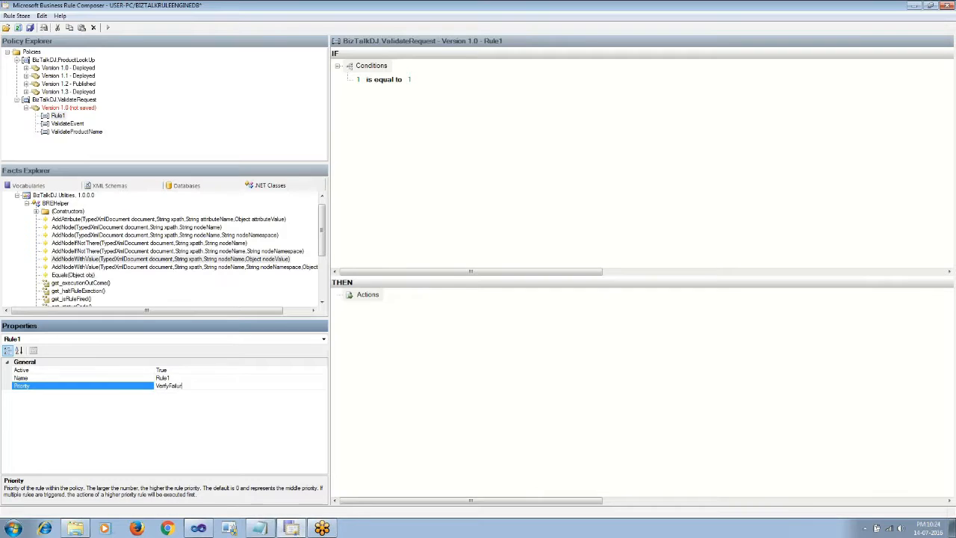
type("es")
key("Return")
left_click(523, 286)
- Rename the rule with the 1 is equal to 1 condition as VerifyFailures and save the policy
double_click(218, 377)
type("Verify")
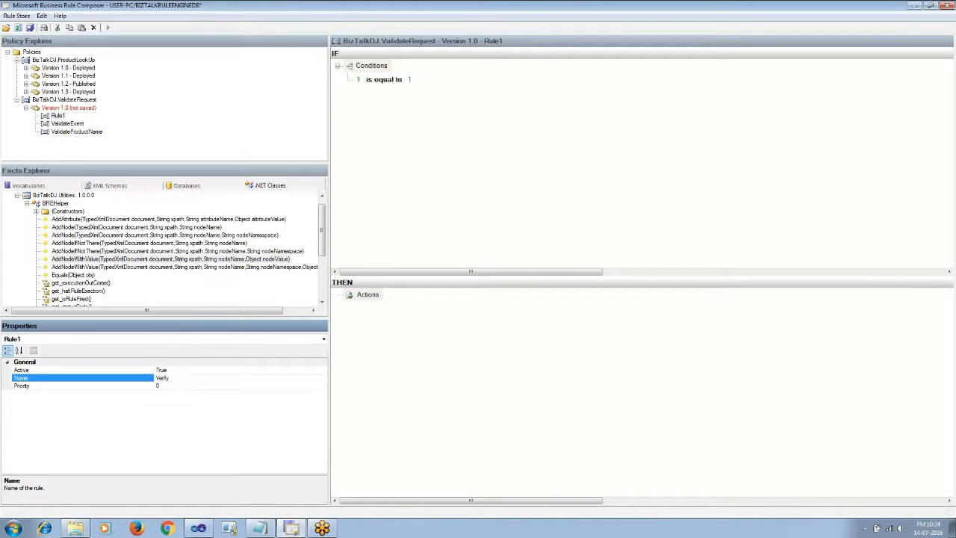
key("Return")
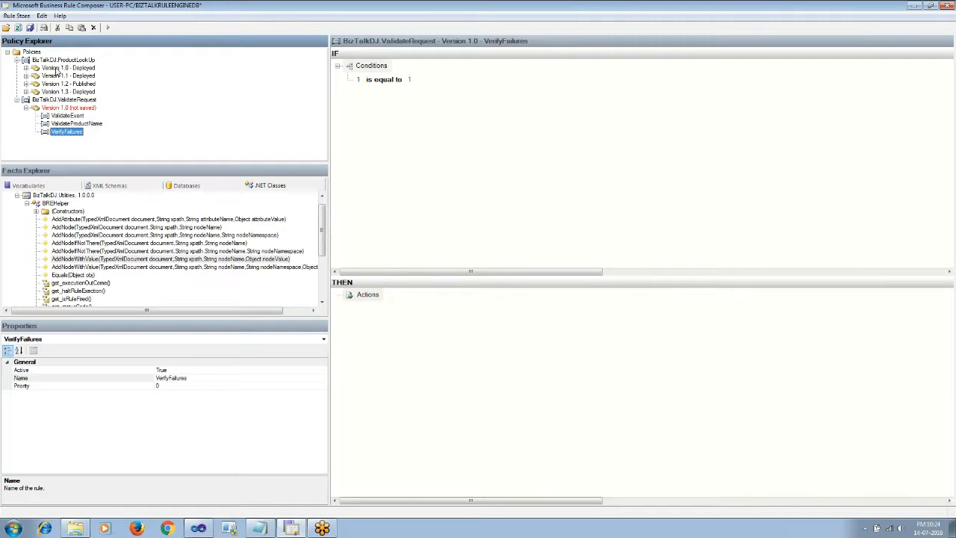
left_click(30, 27)
- Add a BREHelper.set_executionOutCome action to the VerifyFailures rule, using BREHelper.NodeCount as its value
scroll(322, 239, "down", 4)
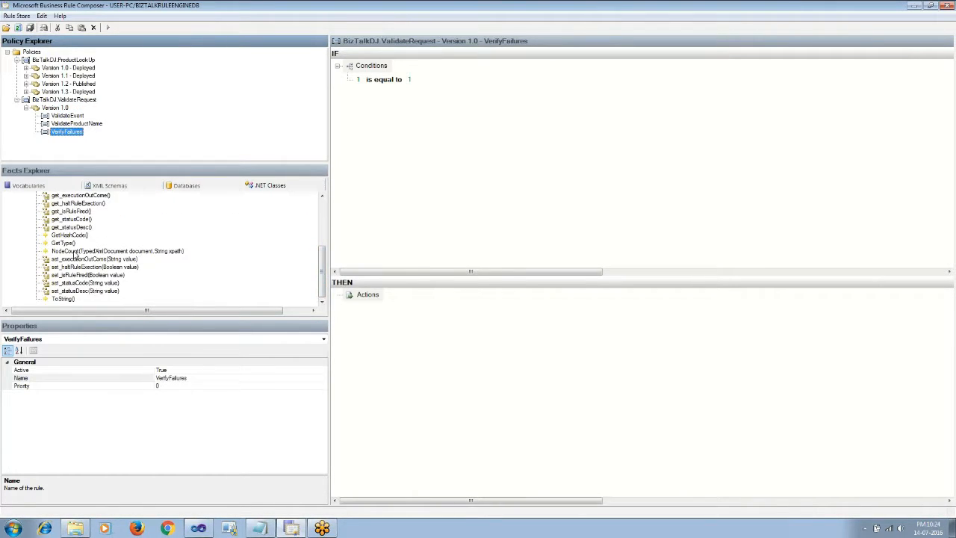
left_click(70, 252)
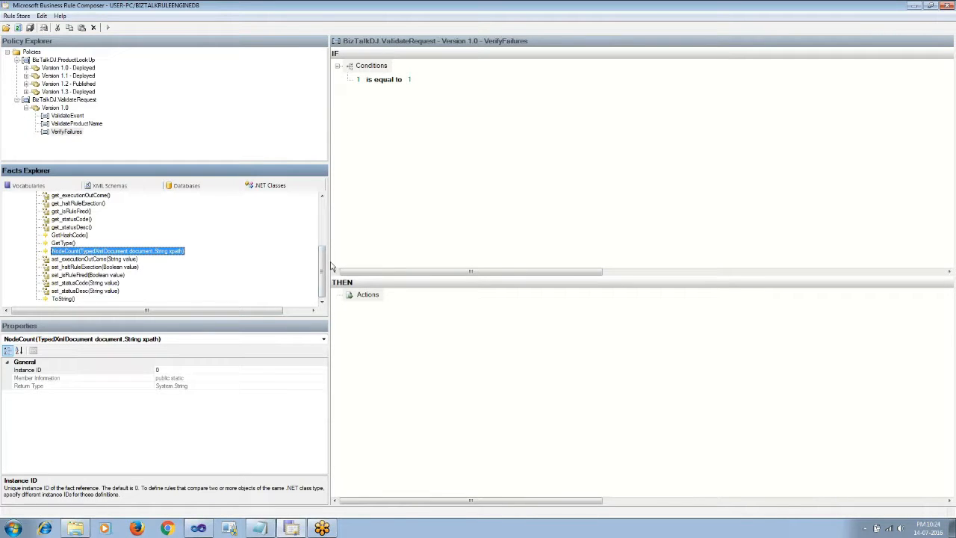
scroll(323, 262, "up", 3)
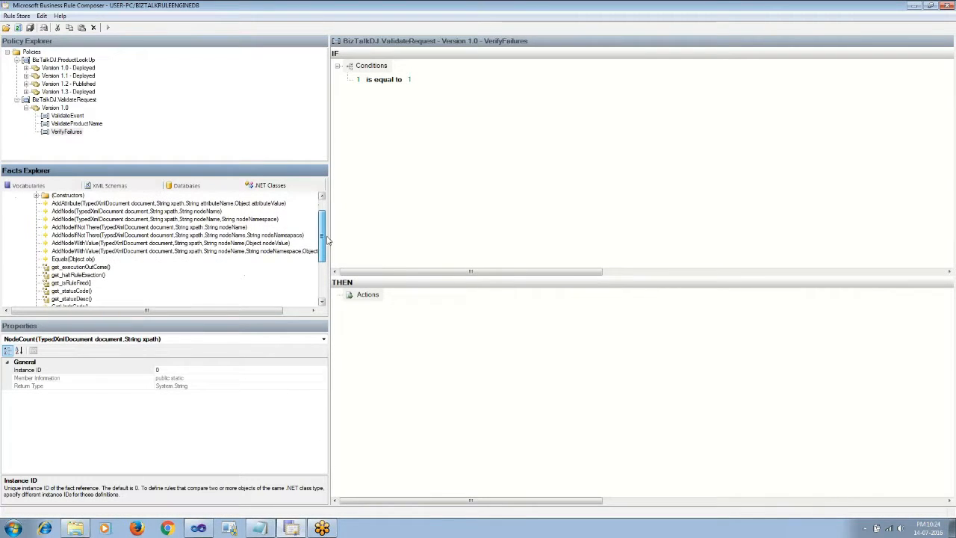
left_click(103, 268)
left_click_drag(325, 257, 325, 288)
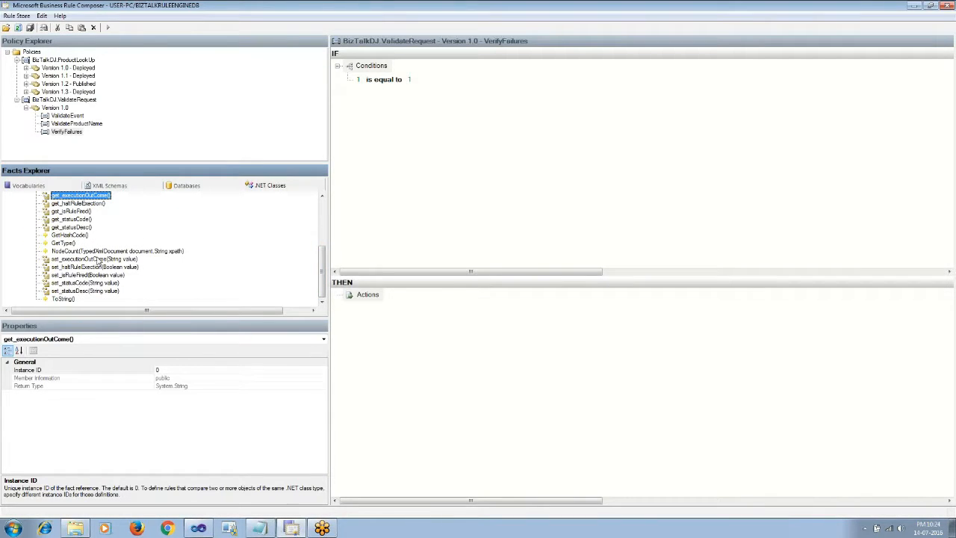
left_click_drag(99, 260, 397, 339)
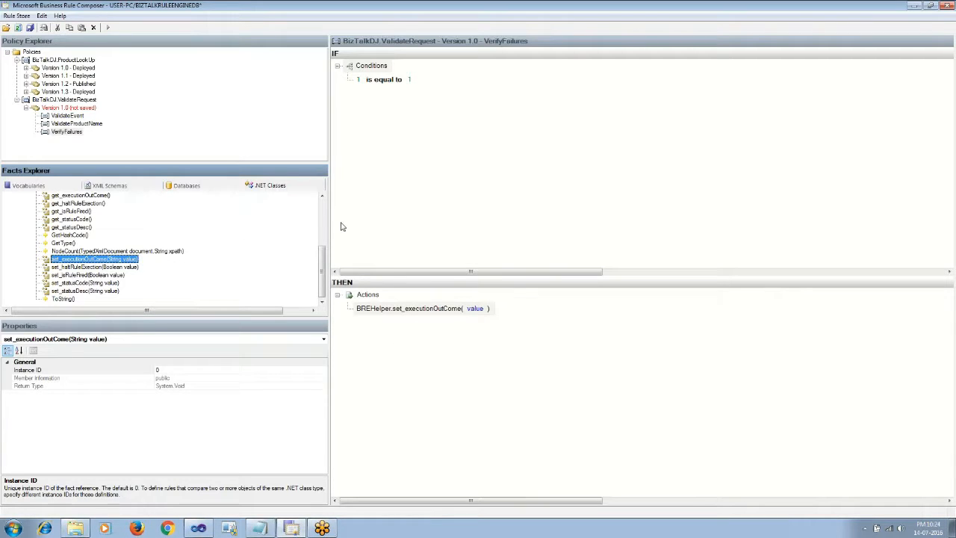
left_click(79, 251)
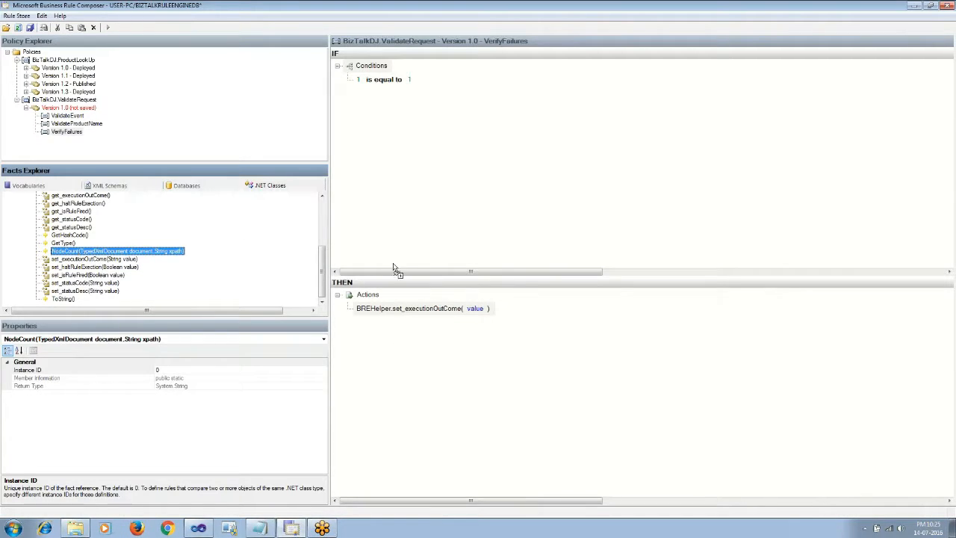
left_click_drag(395, 267, 473, 311)
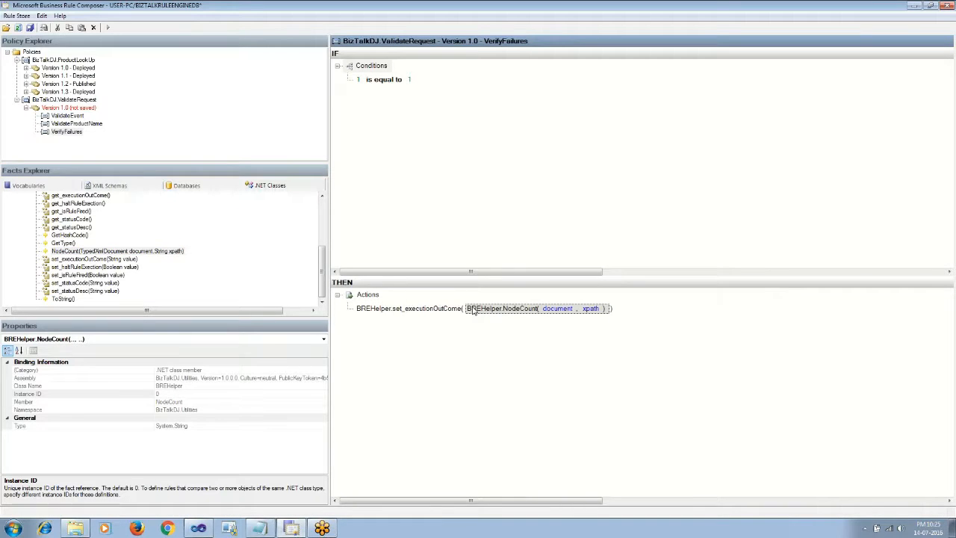
- Set NodeCount's document to the OrderRequest schema root and its xpath to StatusXPath, and save the policy
left_click(111, 186)
left_click(57, 212)
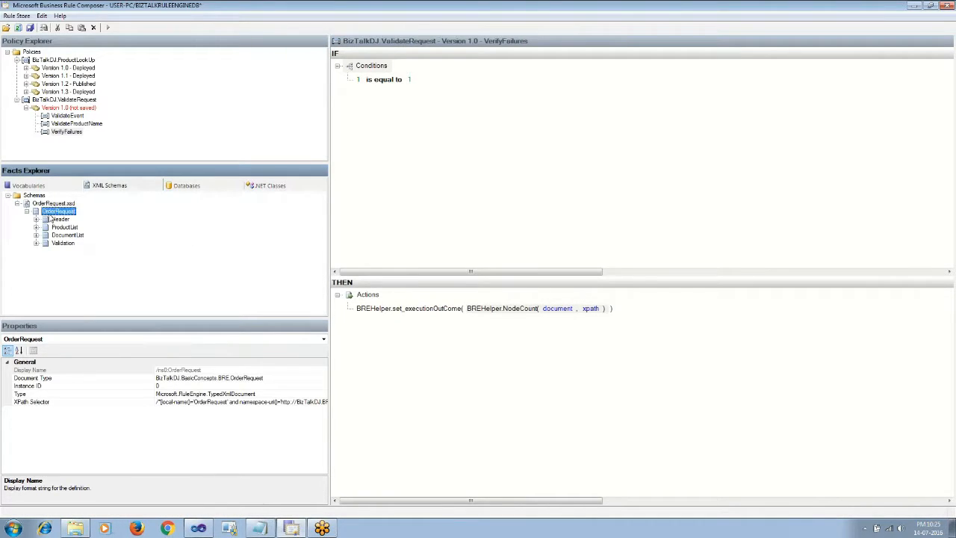
left_click_drag(49, 217, 565, 314)
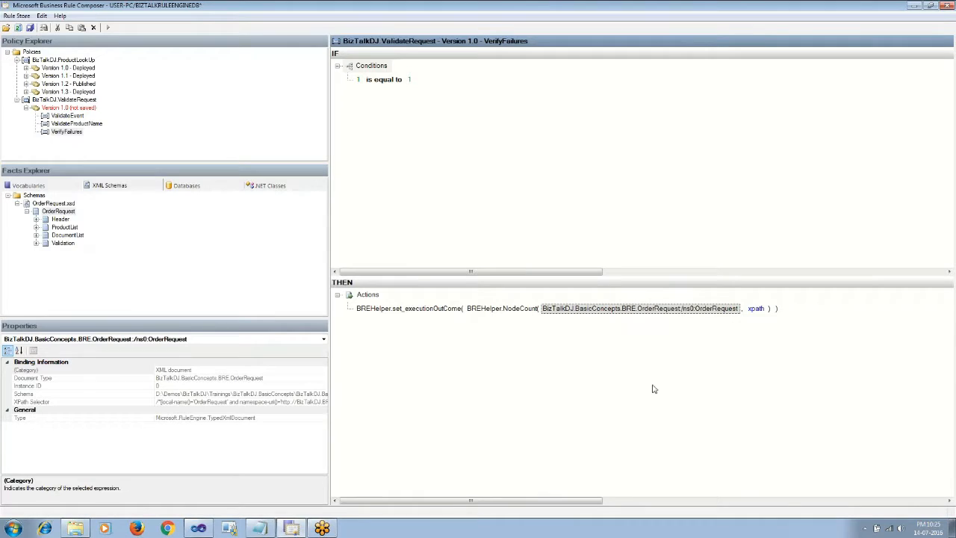
left_click(28, 185)
left_click(65, 258)
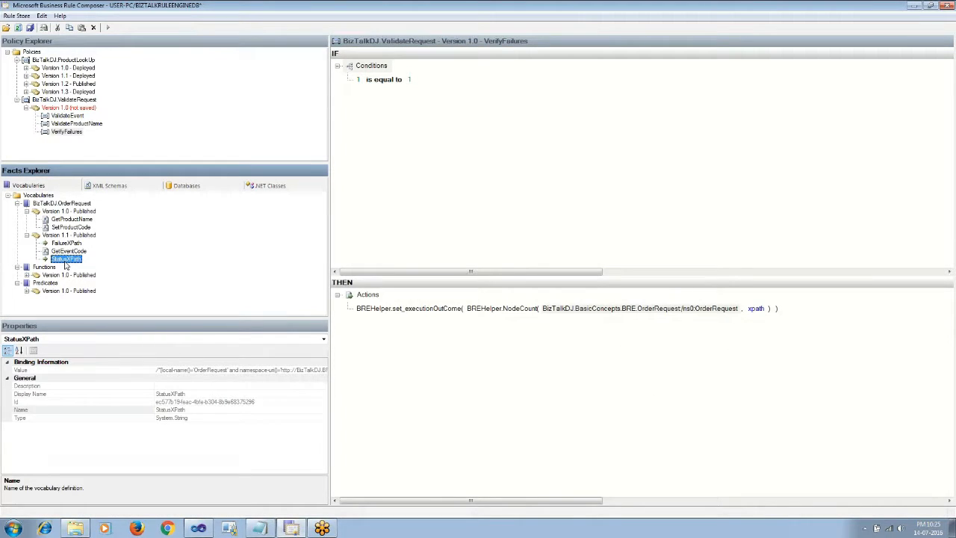
left_click_drag(66, 263, 755, 310)
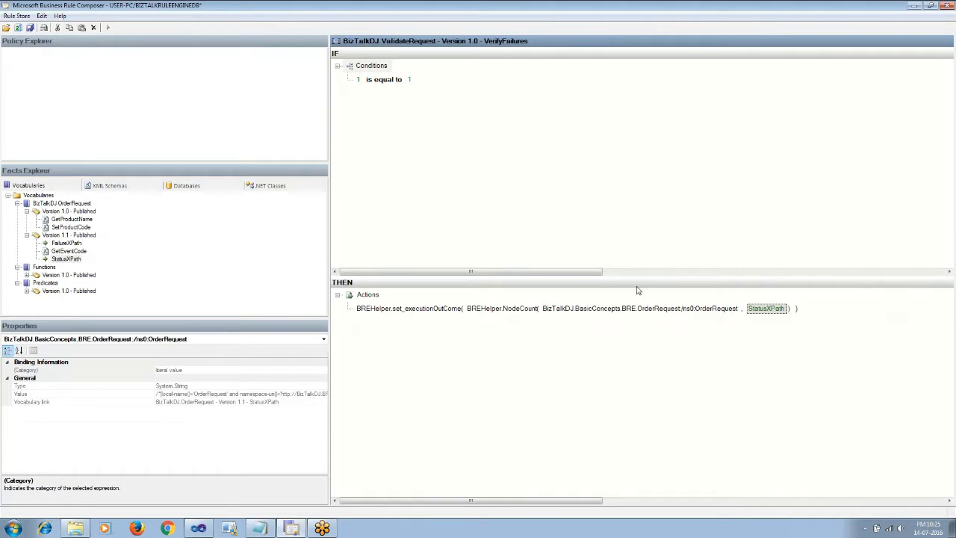
left_click(30, 29)
- Publish and deploy version 1.0 of the BizTalkDJ.ValidateRequest policy
left_click(64, 109)
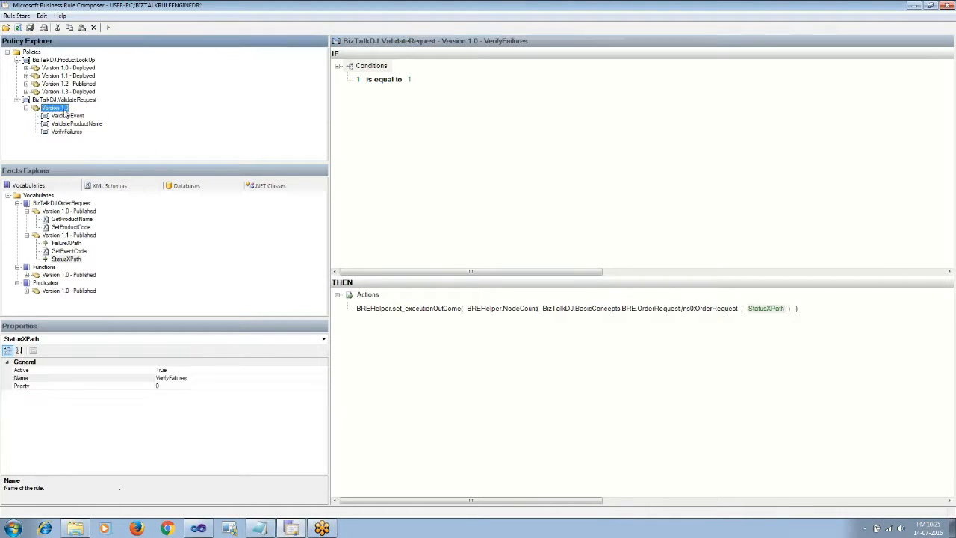
right_click(69, 110)
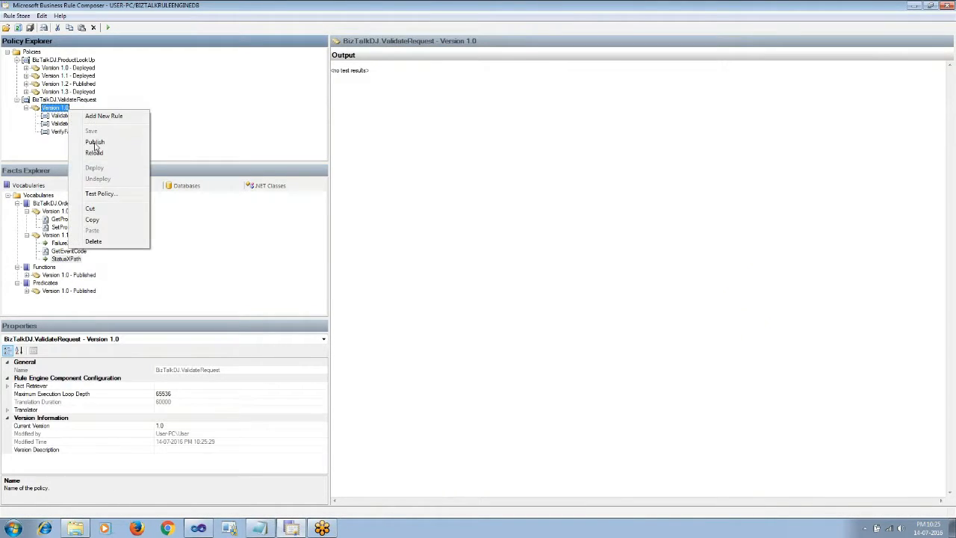
left_click(94, 141)
right_click(80, 107)
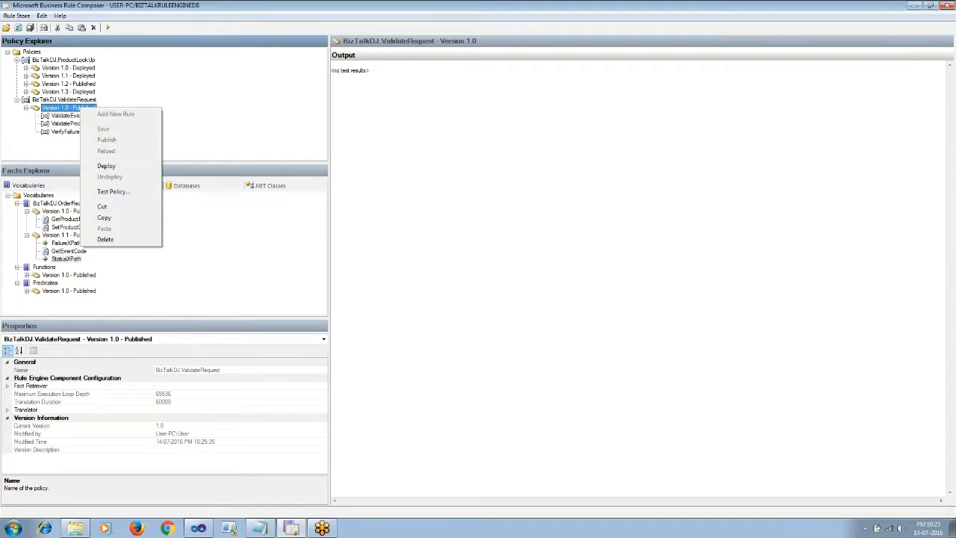
left_click(106, 166)
- Open the Windows Services console and stop the Rule Engine Update Service
key("super+r")
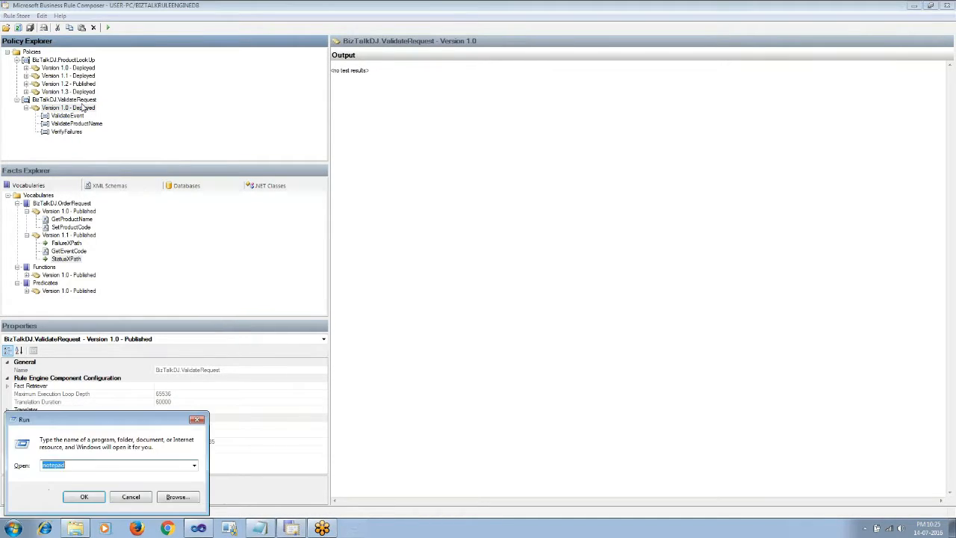
type("se")
key("Down")
key("Return")
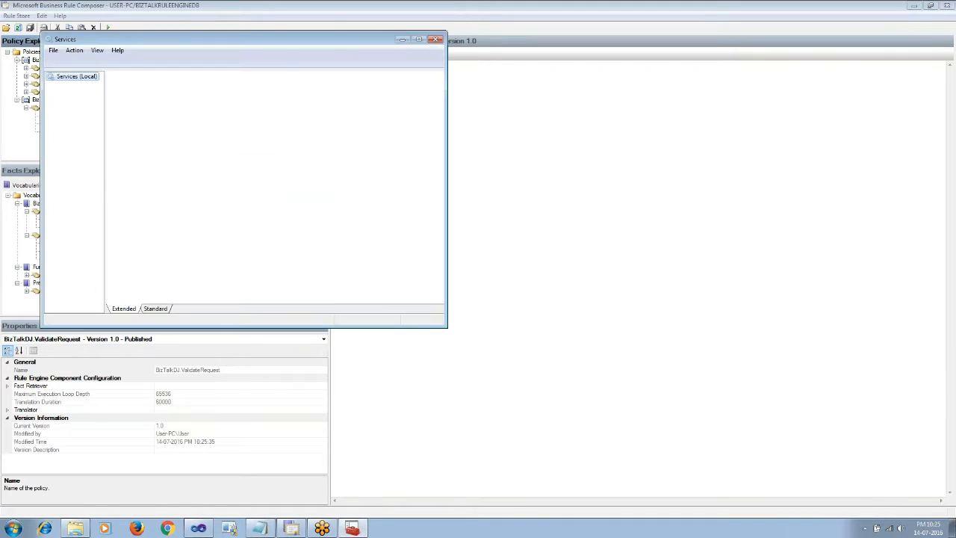
left_click(254, 185)
key("r")
key("r")
left_click(250, 202)
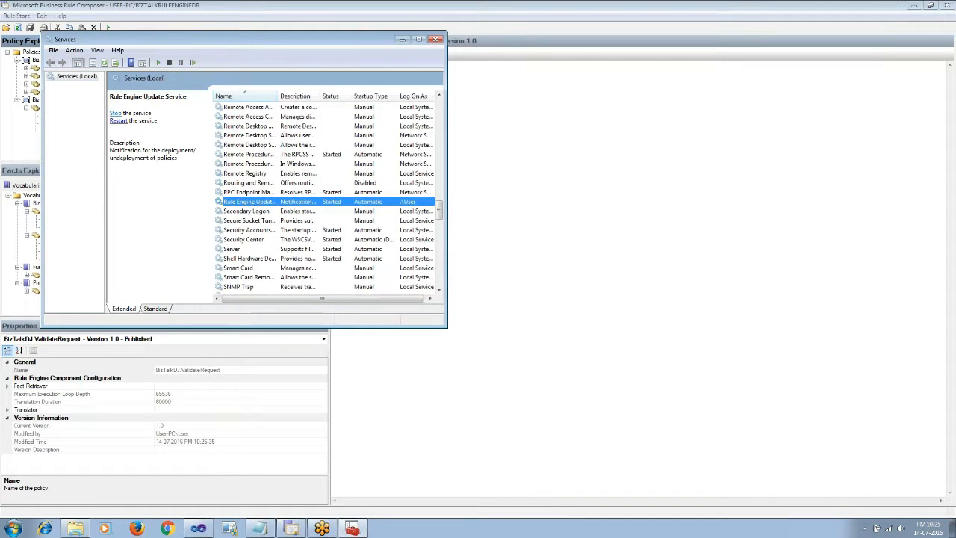
left_click(116, 110)
- Switch to Visual Studio and delete the Expression_1 and CallRules_1 shapes from the EnrichProcess orchestration
left_click(198, 529)
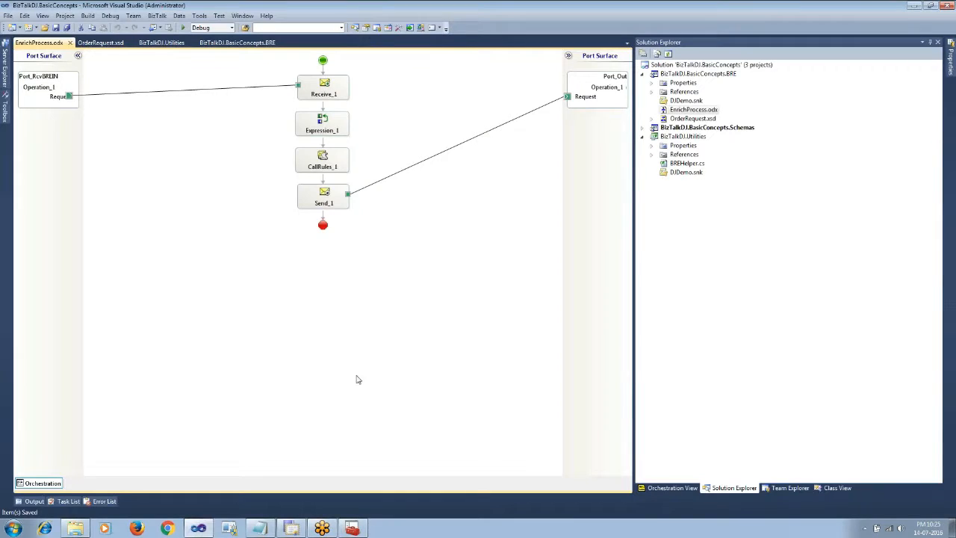
left_click(331, 132)
right_click(332, 132)
left_click(348, 171)
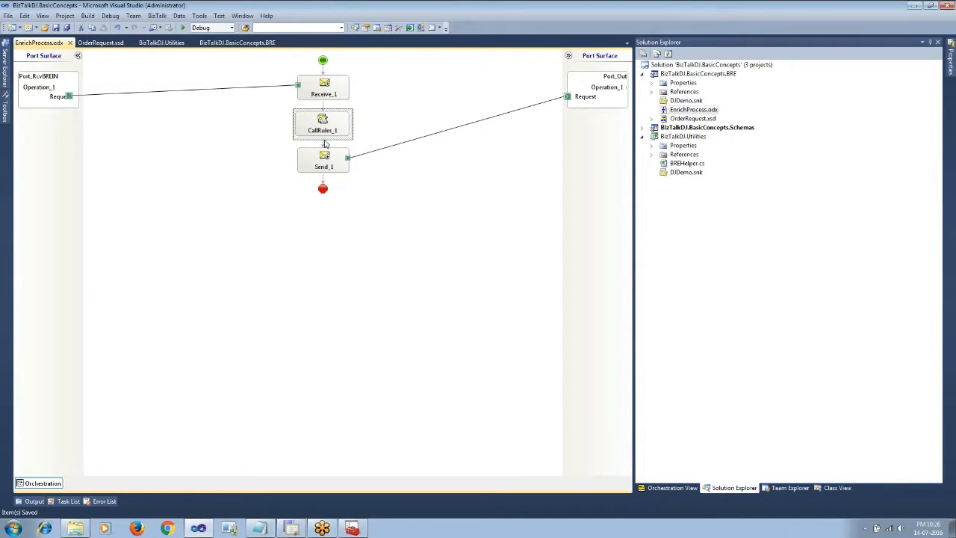
right_click(333, 125)
left_click(349, 167)
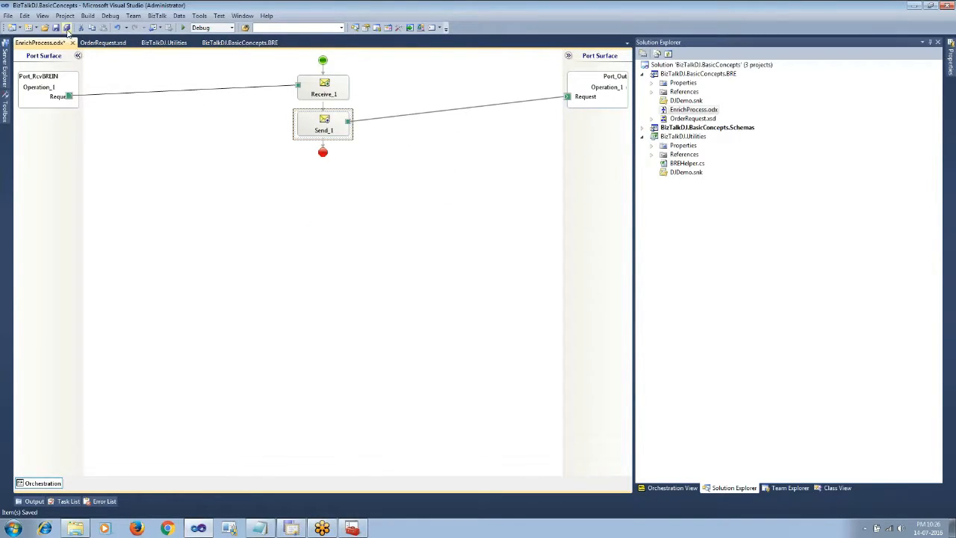
- Add a Call Rules shape between Receive_1 and Send_1 in the EnrichProcess orchestration
left_click(6, 105)
left_click(152, 43)
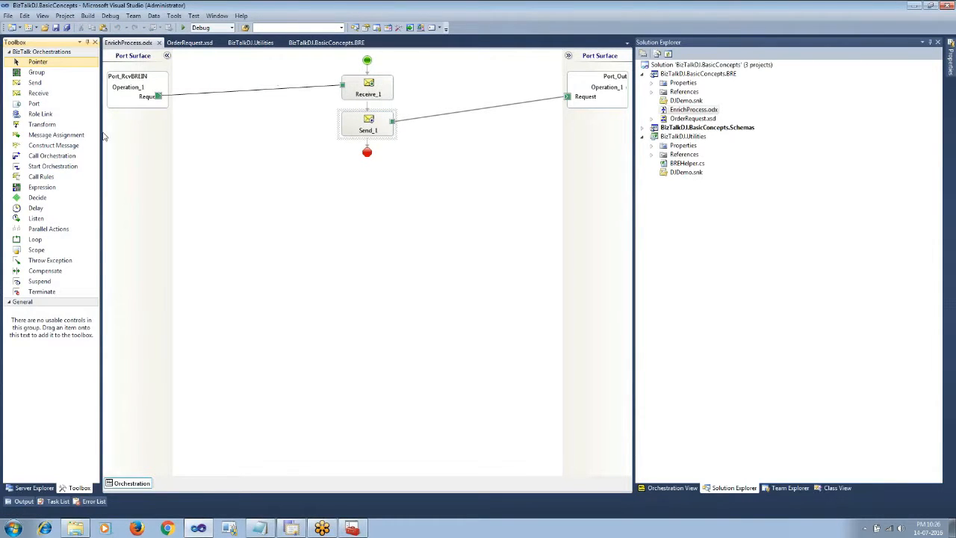
left_click_drag(104, 136, 159, 136)
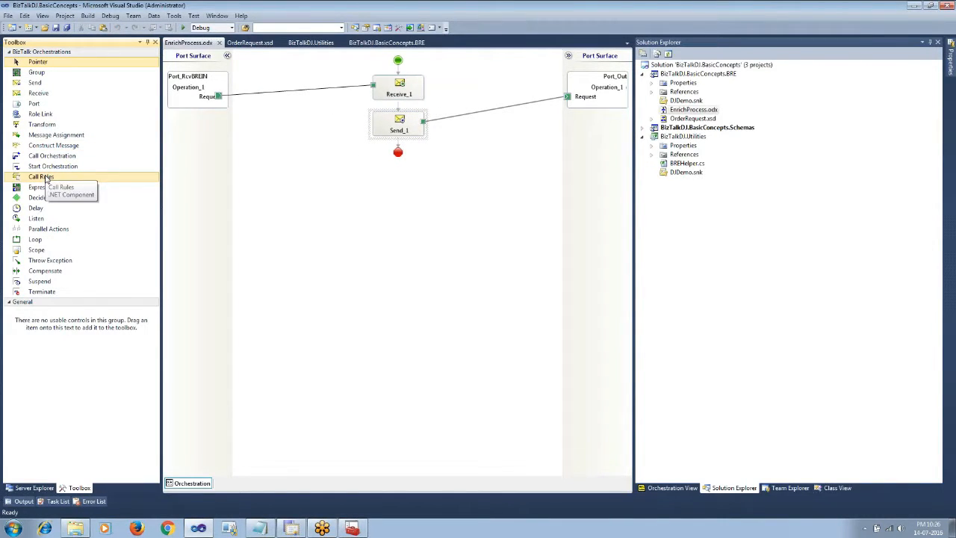
left_click_drag(46, 177, 372, 100)
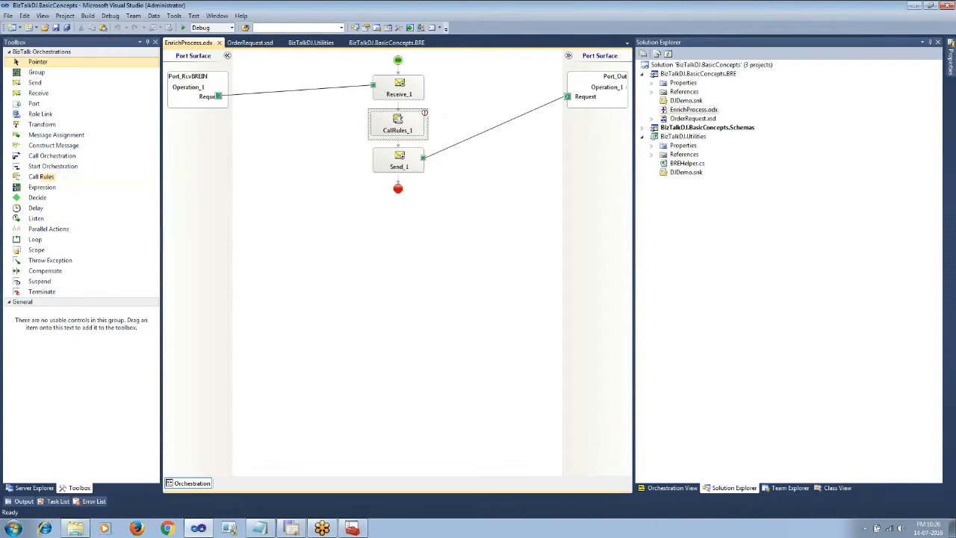
- Configure CallRules_1 to call the BizTalkDJ.ValidateRequest policy with OrderRequetMsg as parameter, and save the orchestration
double_click(407, 131)
left_click(401, 189)
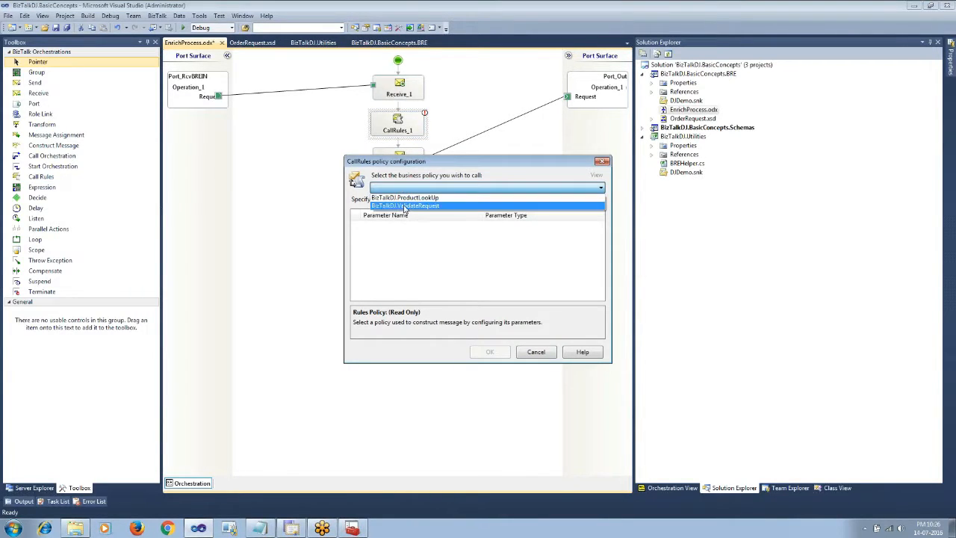
left_click(404, 206)
left_click(409, 227)
left_click(407, 236)
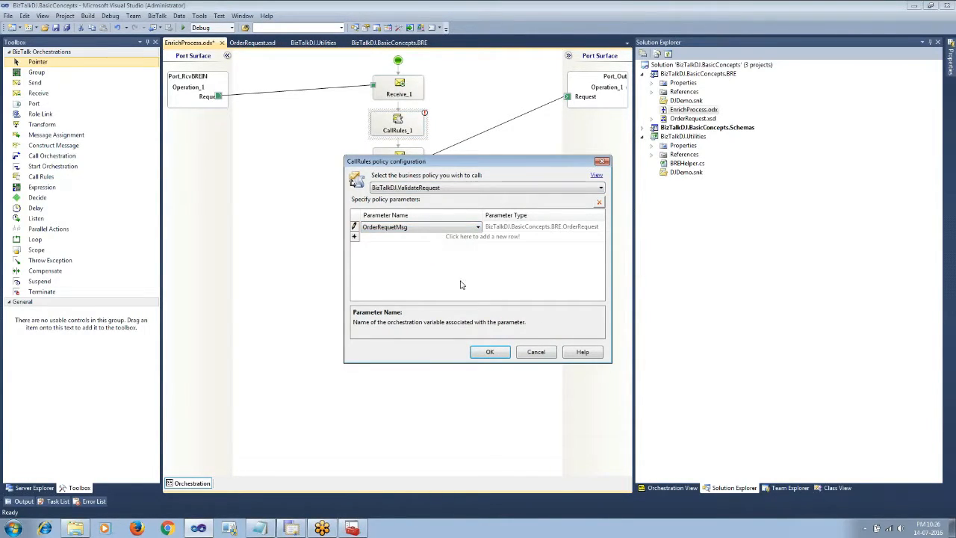
left_click(489, 352)
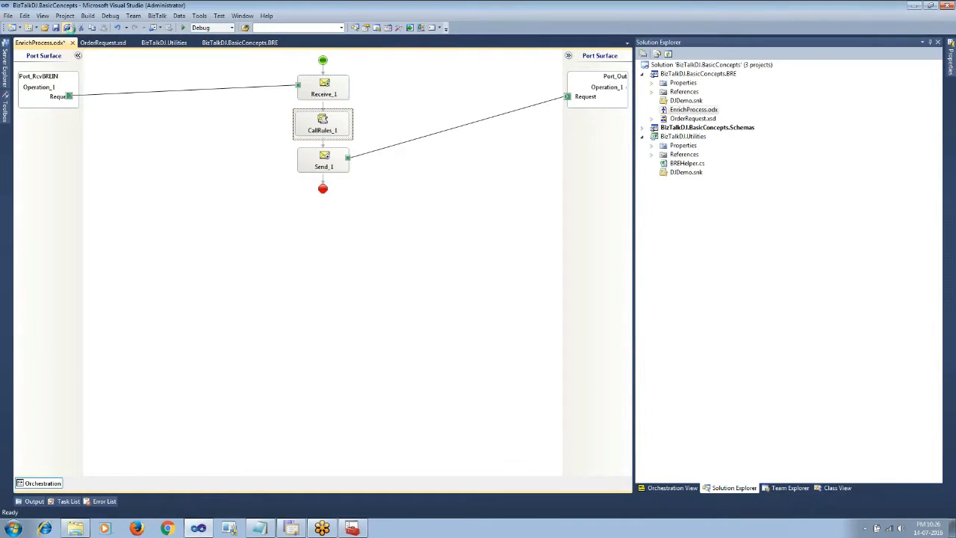
left_click(66, 27)
- Check the references of the BizTalkDJ.BasicConcepts.BRE project for BizTalkDJ.Utilities
double_click(684, 92)
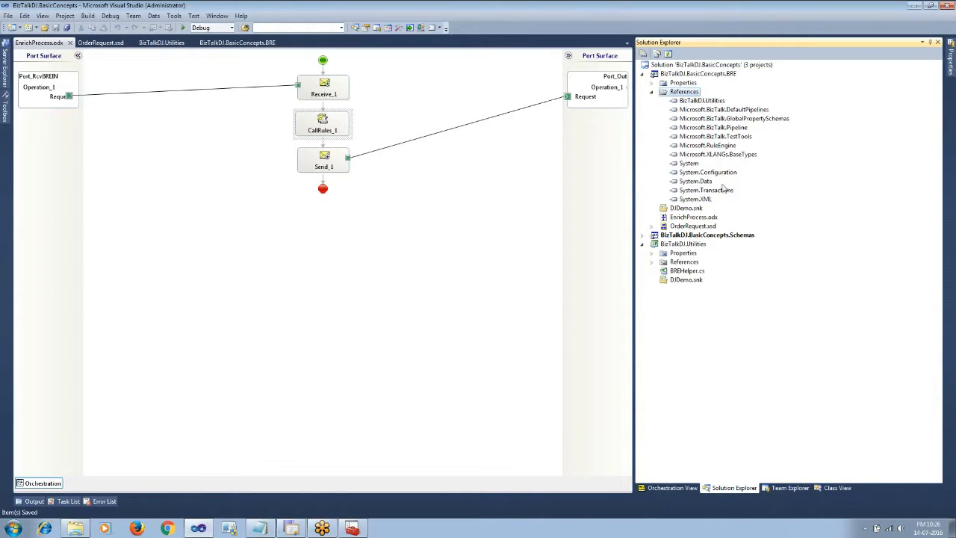
left_click(709, 101)
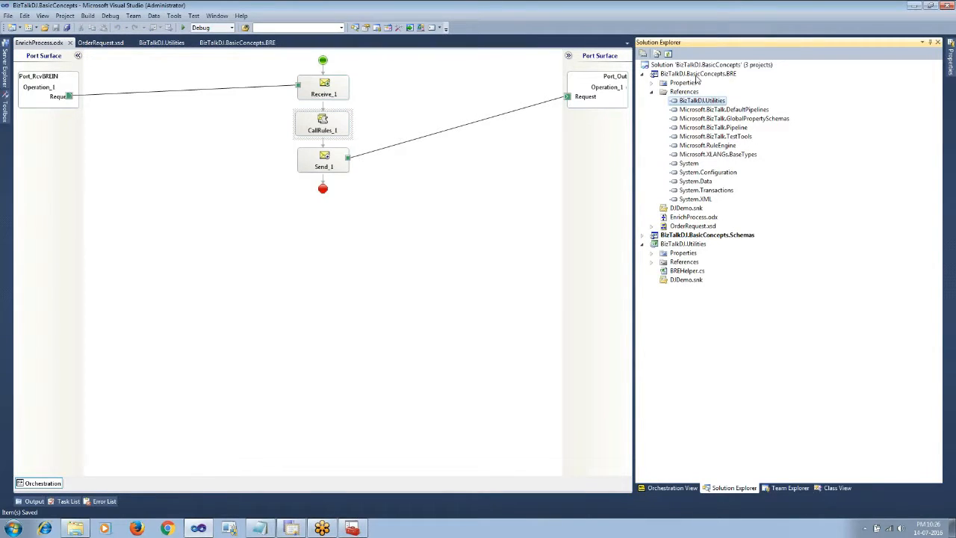
left_click(659, 91)
left_click(651, 91)
double_click(673, 111)
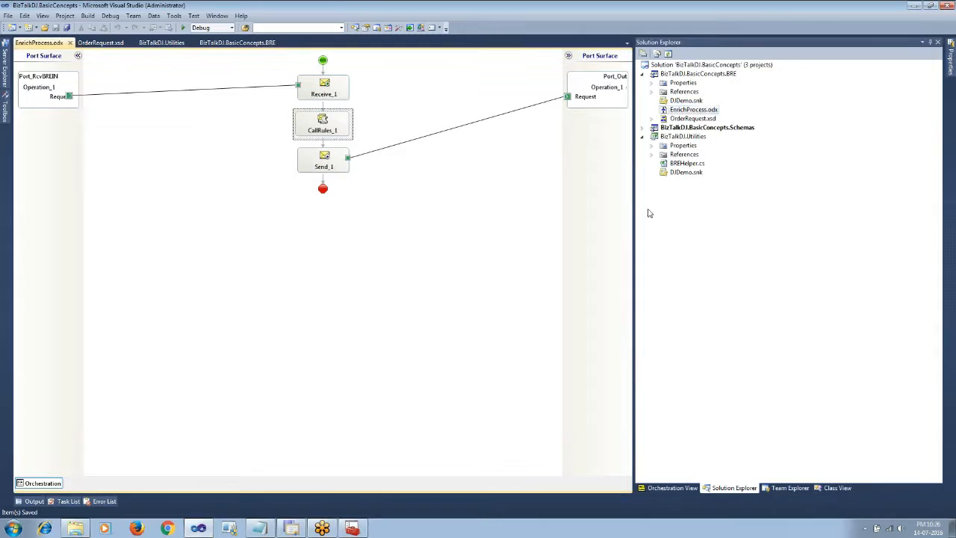
- Delete all four existing variables from the EnrichProcess orchestration
left_click(670, 488)
left_click(642, 97)
left_click(679, 106)
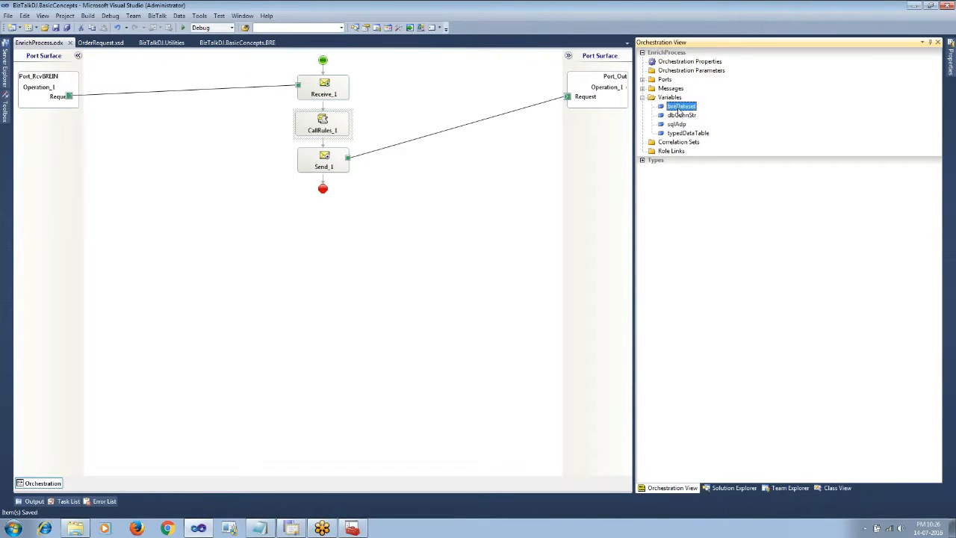
key("Delete")
key("Delete")
key("Delete")
key("Delete")
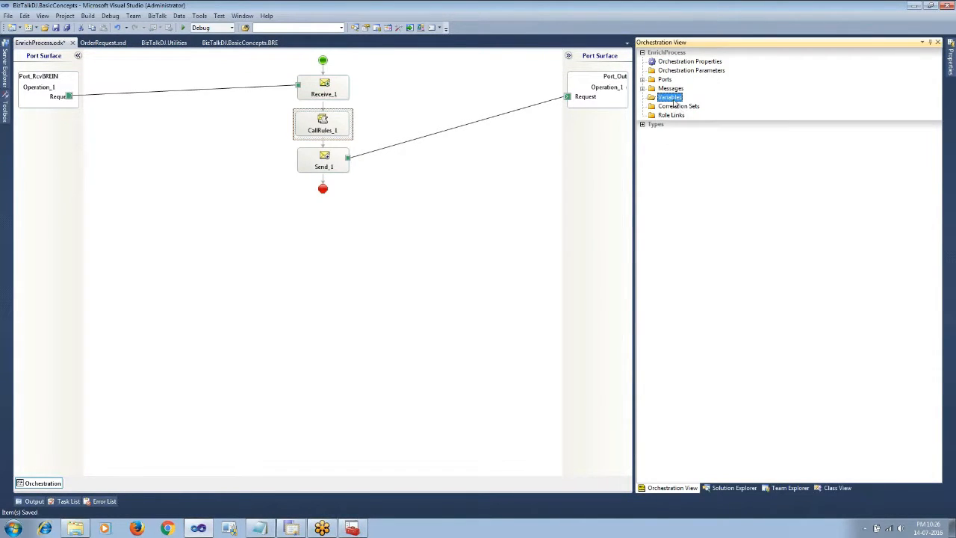
- Add a new orchestration variable named breHelper
right_click(673, 99)
left_click(708, 106)
type("breHelper")
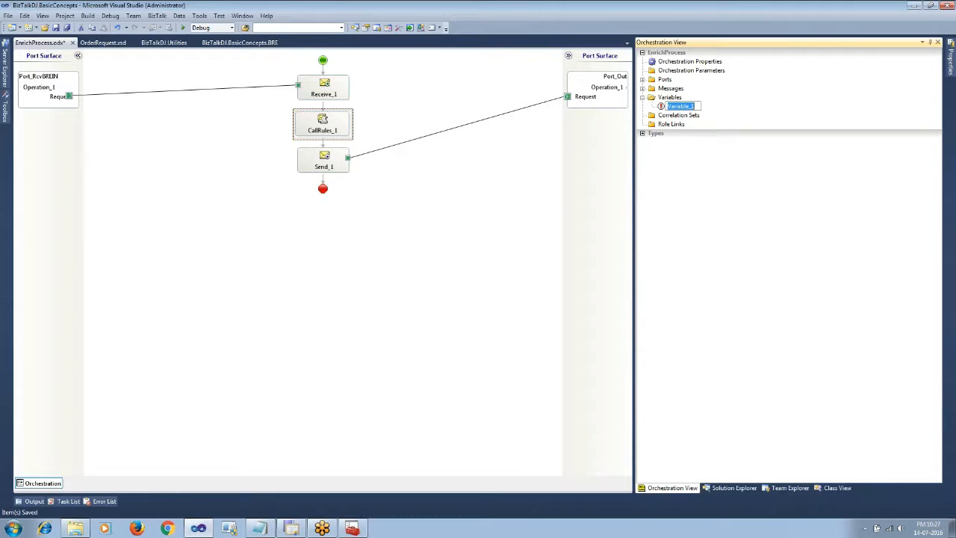
key("Return")
- Set the breHelper variable's type to the .NET class BizTalkDJ.Utilities.BREHelper
right_click(694, 107)
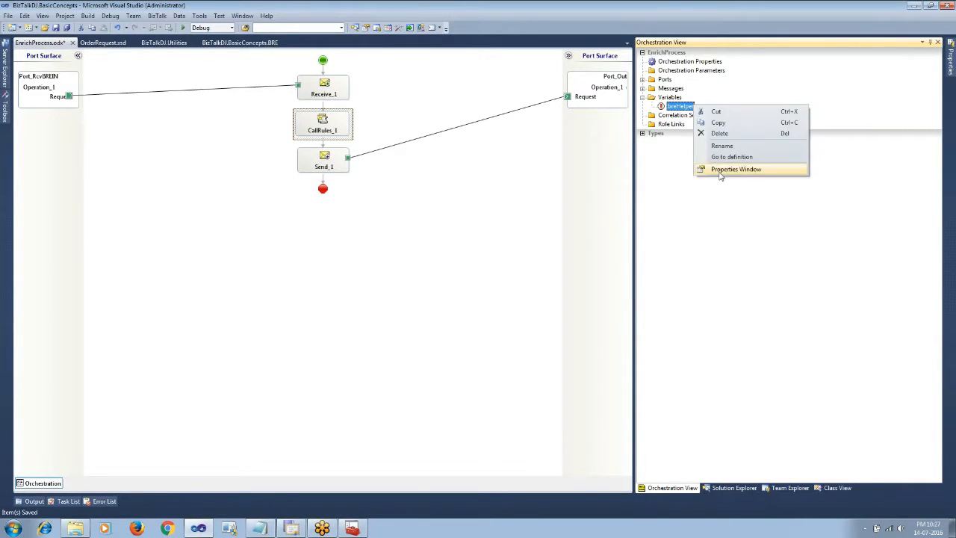
left_click(738, 171)
left_click(934, 44)
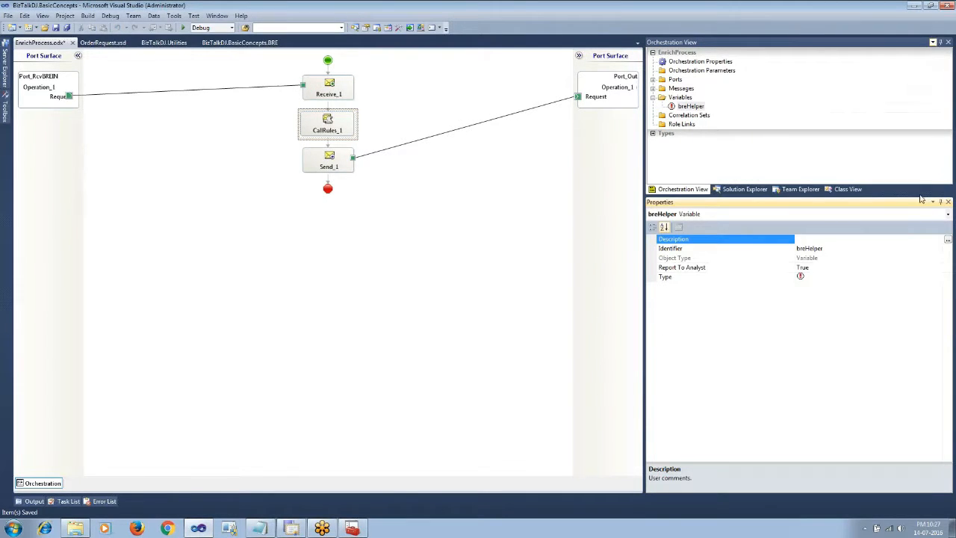
left_click(927, 277)
left_click(947, 277)
left_click(830, 287)
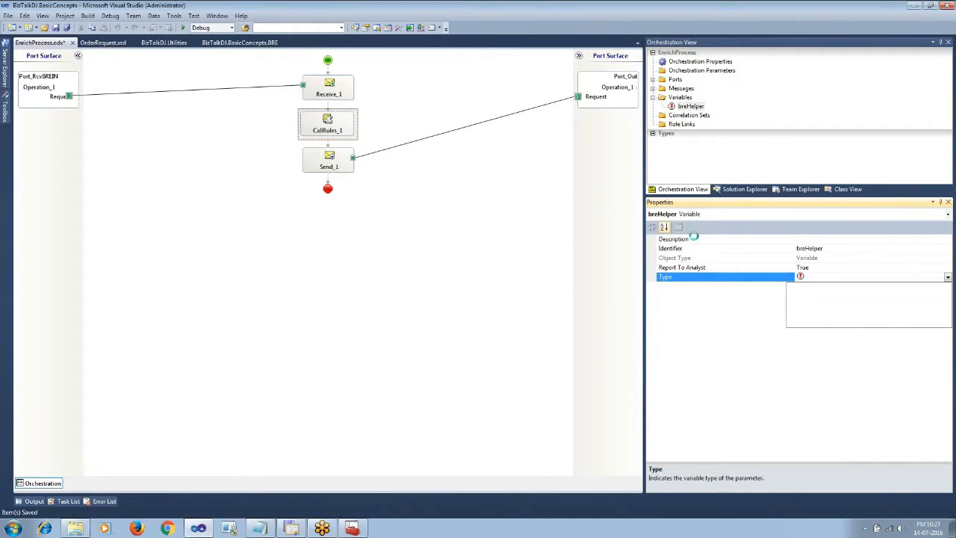
left_click(388, 196)
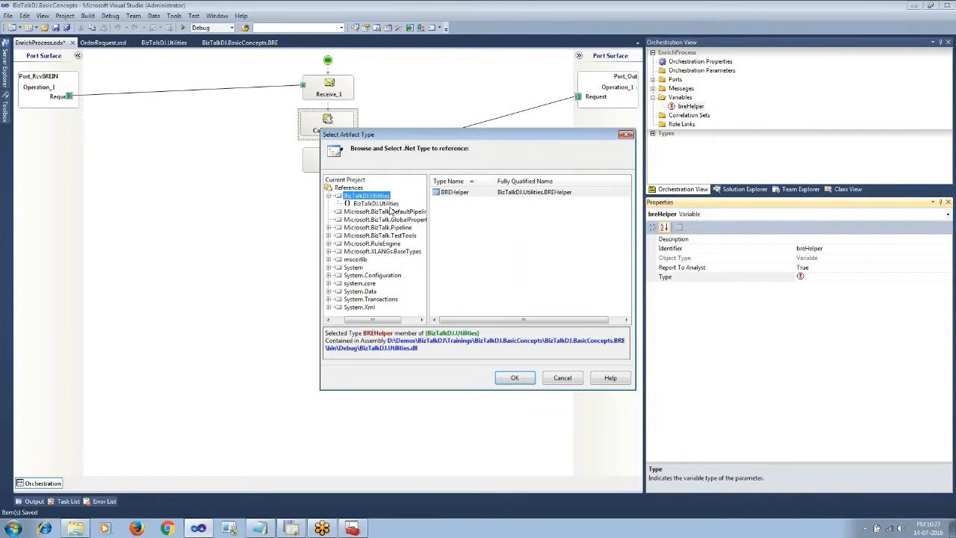
double_click(457, 192)
- Add an Expression shape between Receive_1 and CallRules_1 containing "breHelper = new BizTalkDJ.Utilities.BREHelper();"
left_click(5, 114)
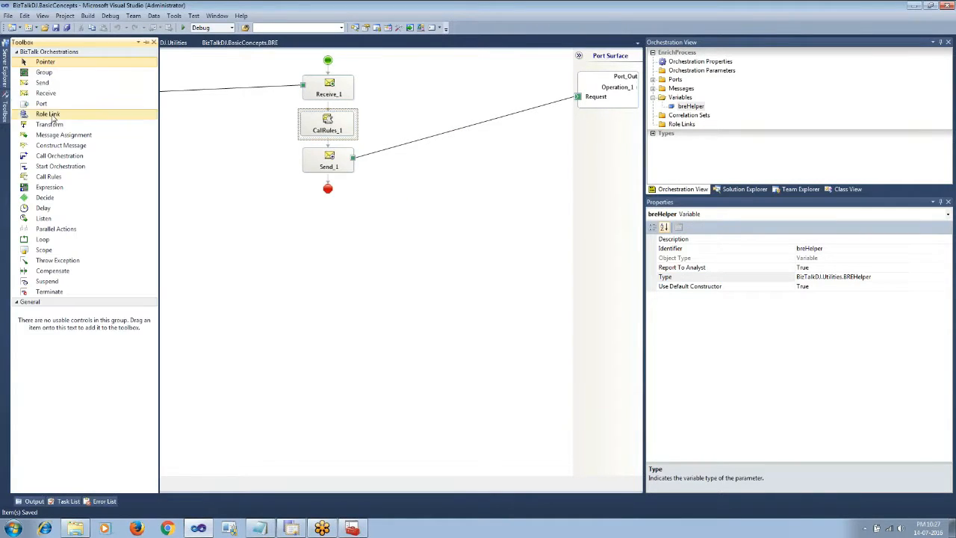
left_click_drag(49, 187, 327, 105)
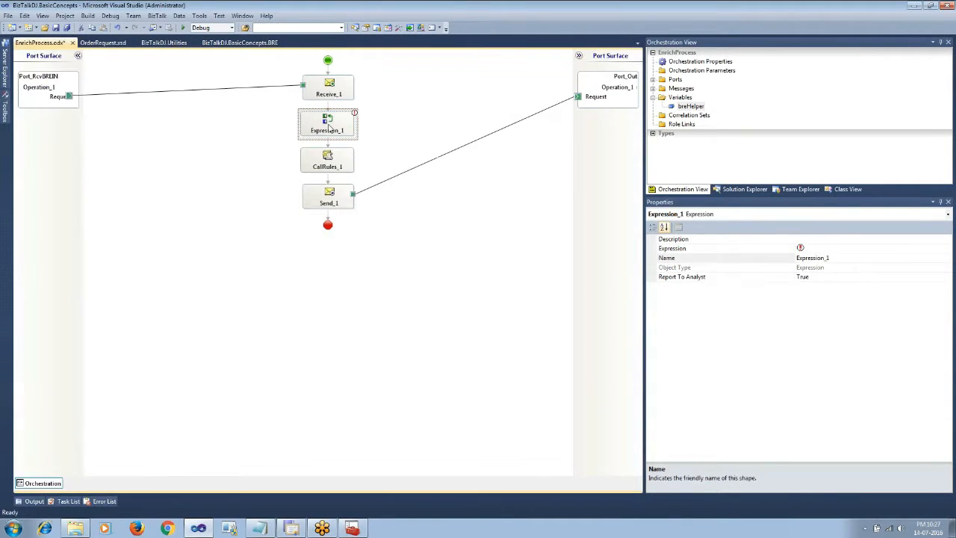
double_click(327, 124)
type("b")
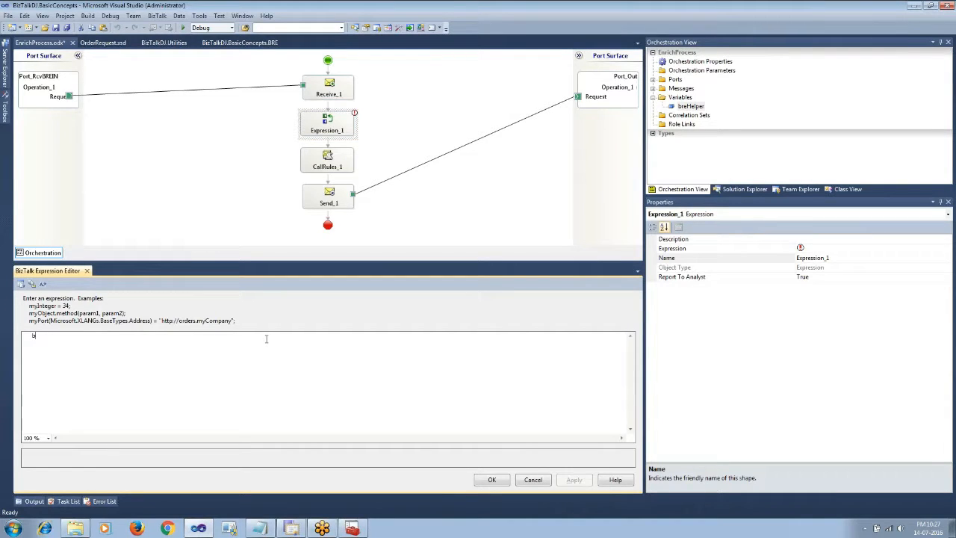
type("reHelper = new ")
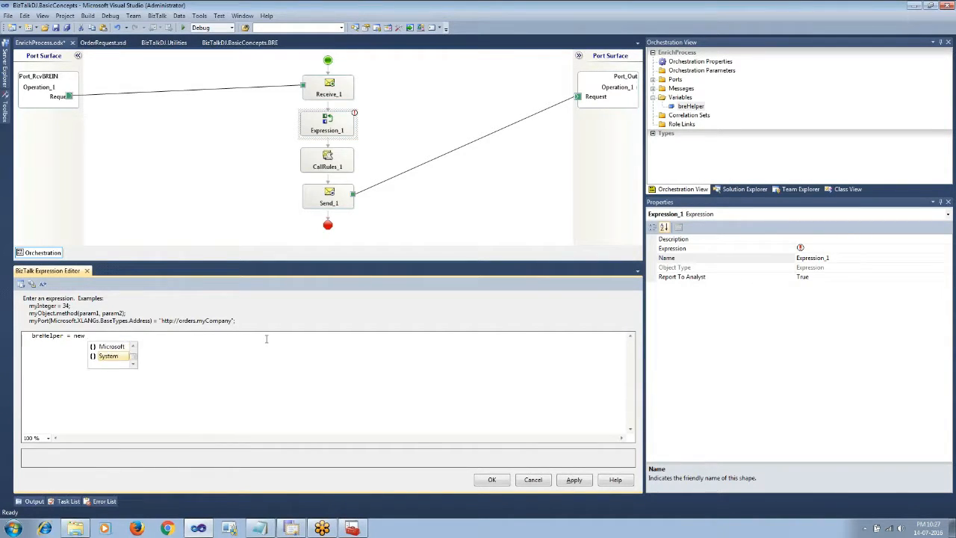
type("BizTalkDJ.Utilities.")
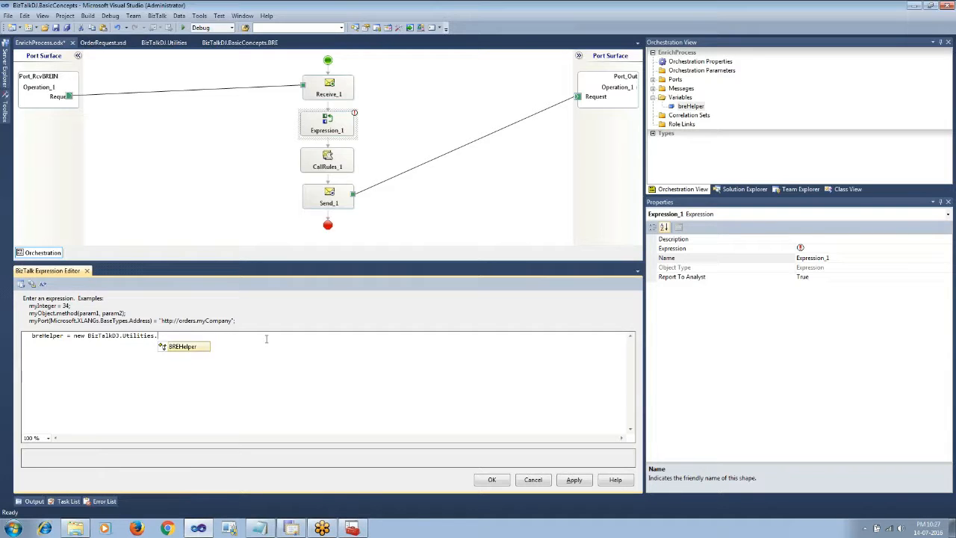
type("BREHelper.")
key("BackSpace")
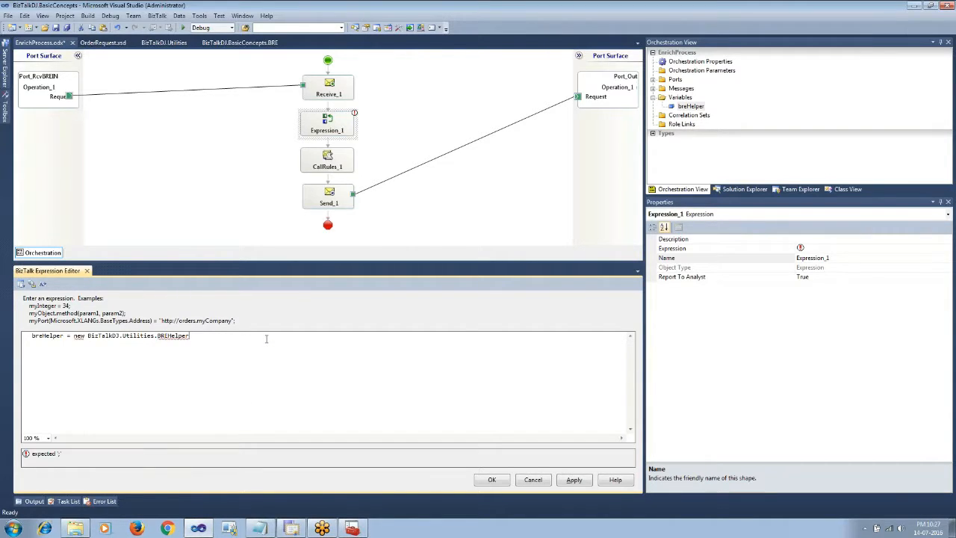
type("();")
left_click(489, 480)
- Add breHelper as a second policy parameter of CallRules_1
double_click(338, 167)
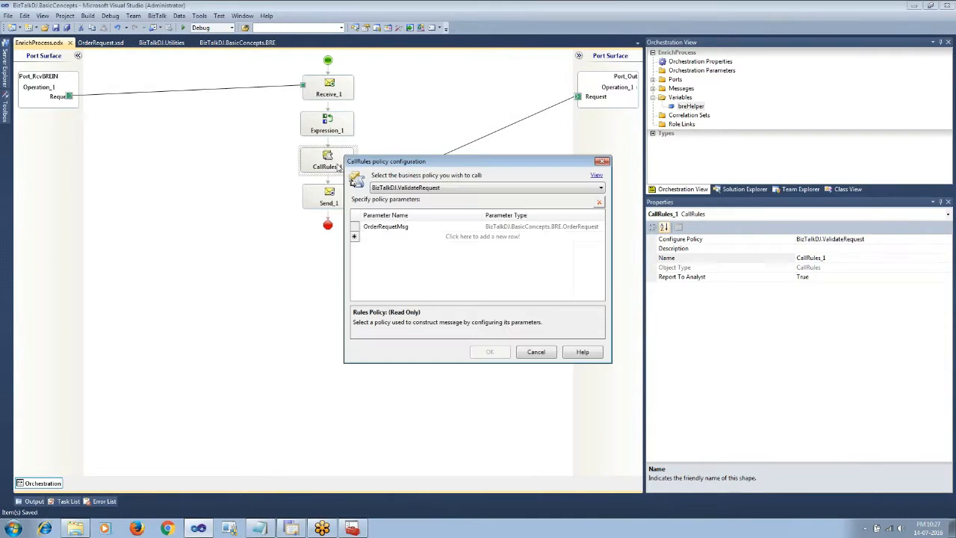
left_click(395, 237)
left_click(389, 248)
left_click(489, 352)
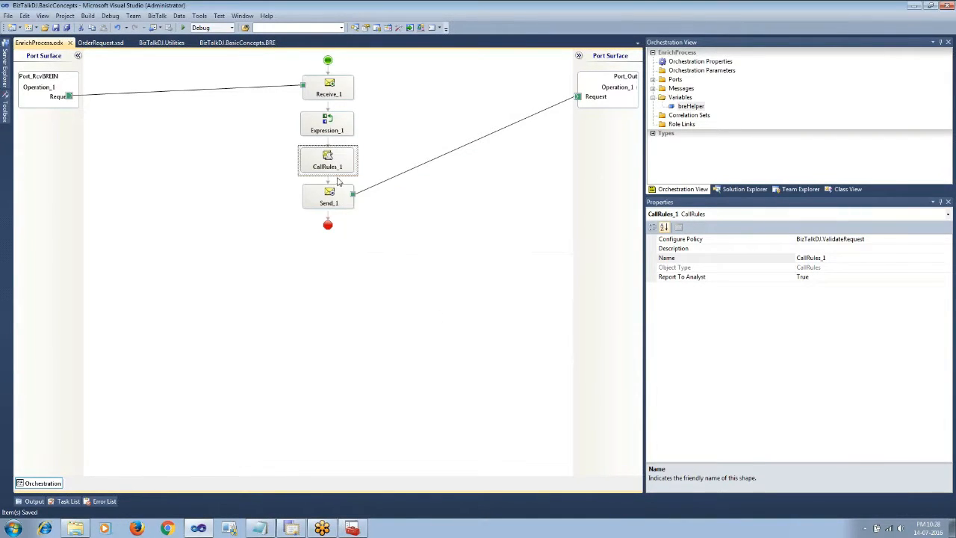
- Duplicate the Expression_1 shape between CallRules_1 and Send_1 and clear the copy's existing expression
left_click(322, 137)
left_click_drag(333, 186, 333, 188)
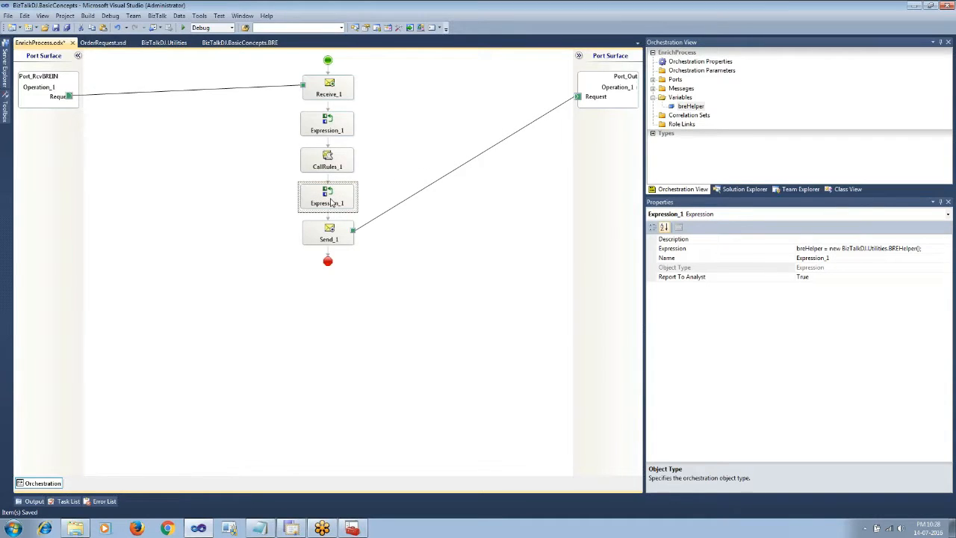
double_click(332, 200)
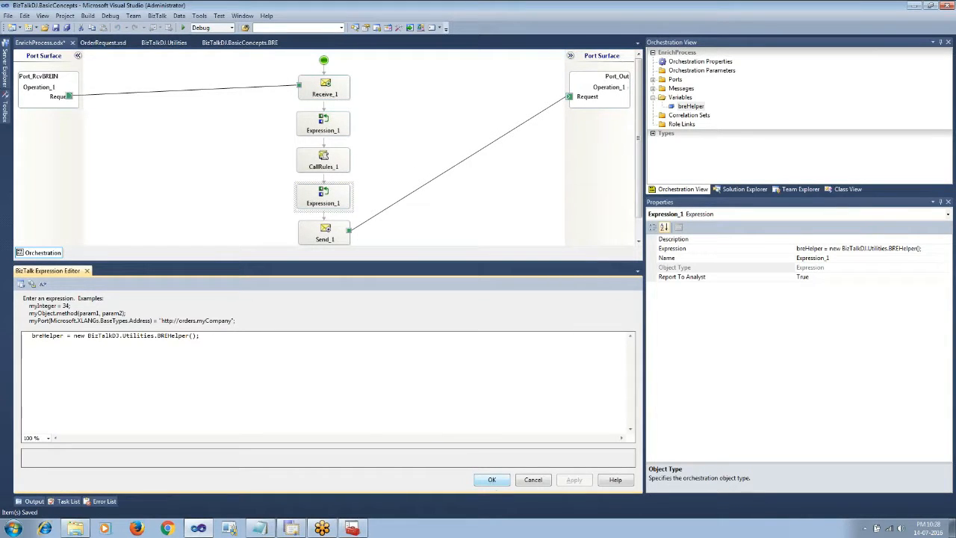
left_click_drag(64, 337, 201, 337)
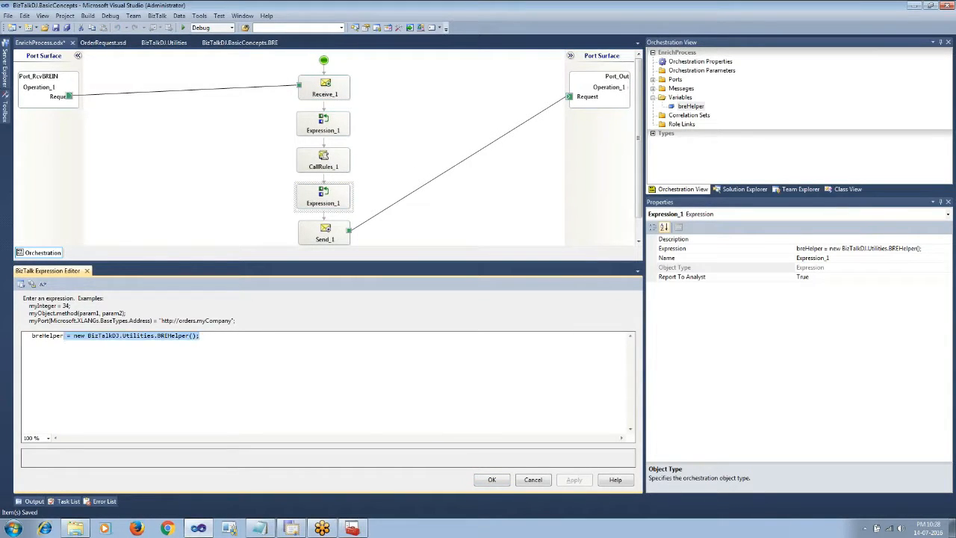
key("Delete")
- Begin the new shape's expression with System.Diagnostics.EventLog.WriteEntry and the source "Validation Outbound"
type("sys")
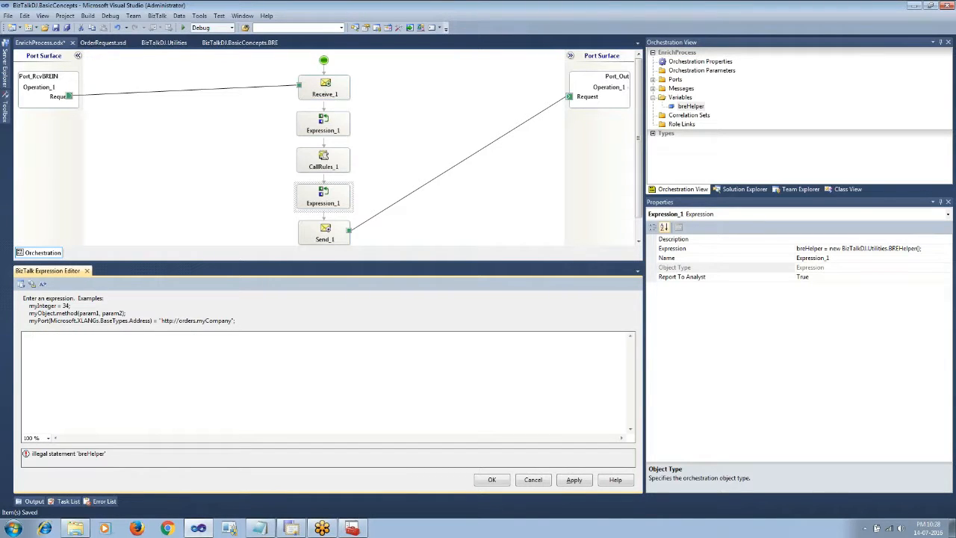
type(".dia")
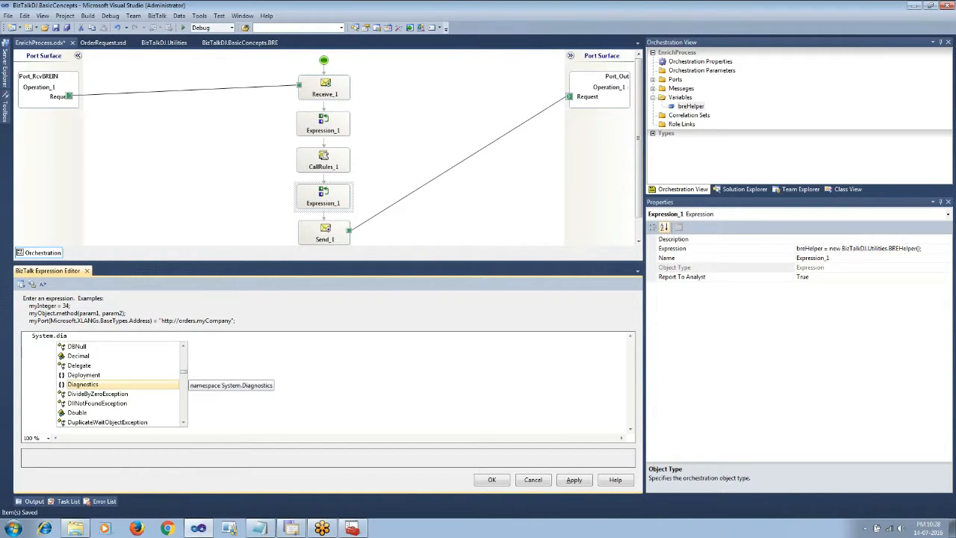
key("Tab")
type(".")
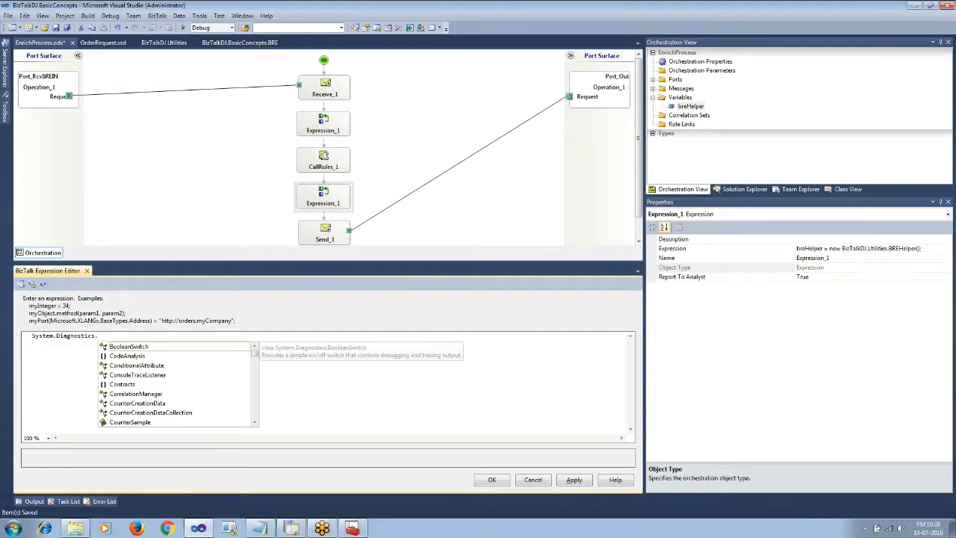
type("eventLog.wr")
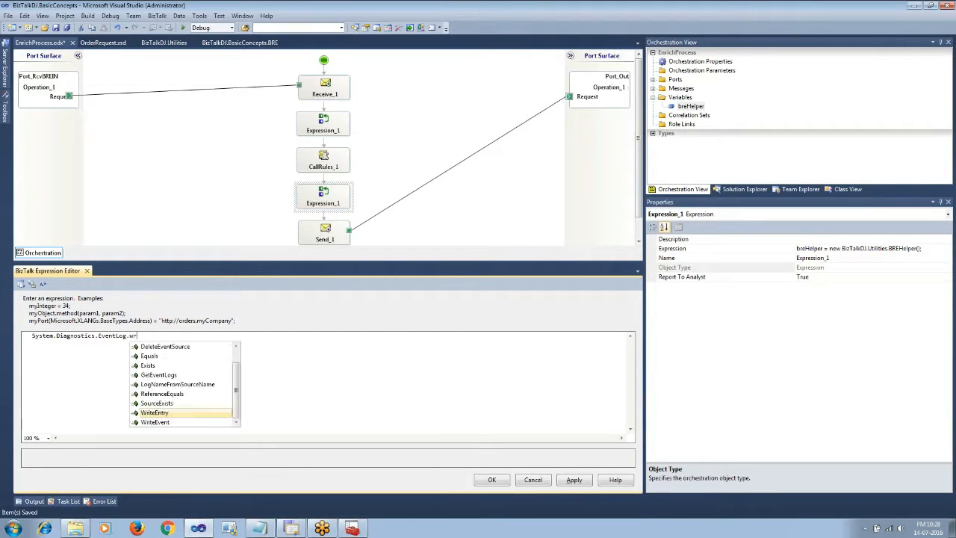
type("iteEntry")
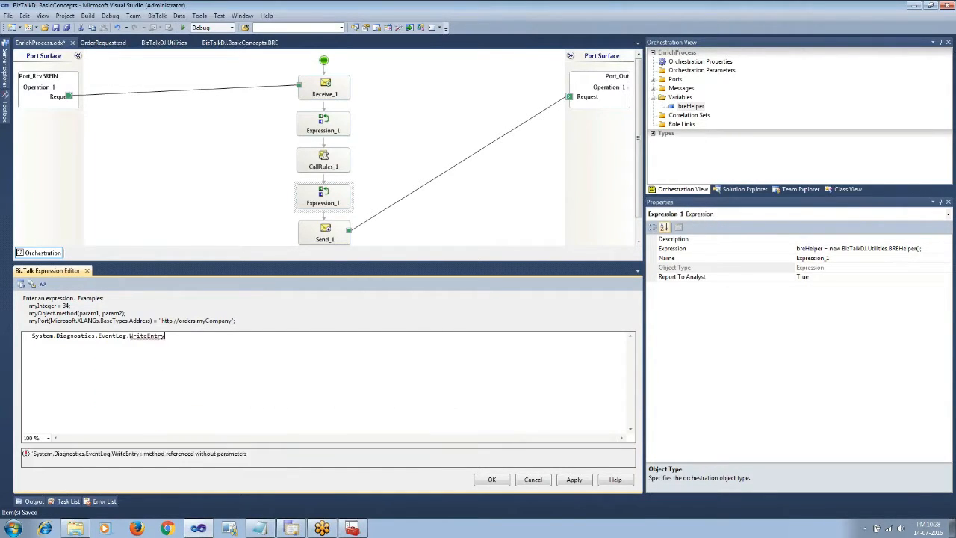
type("(\"Va")
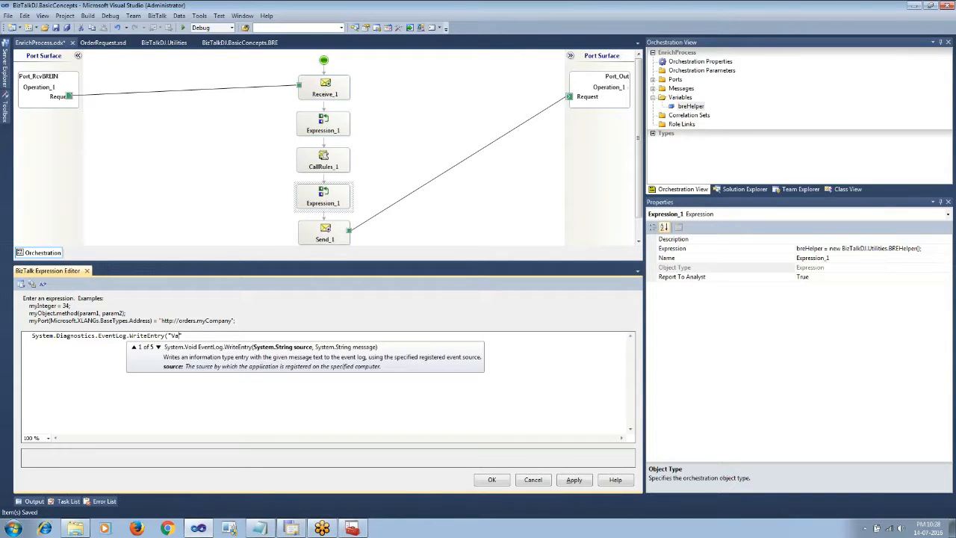
type("lidation Out")
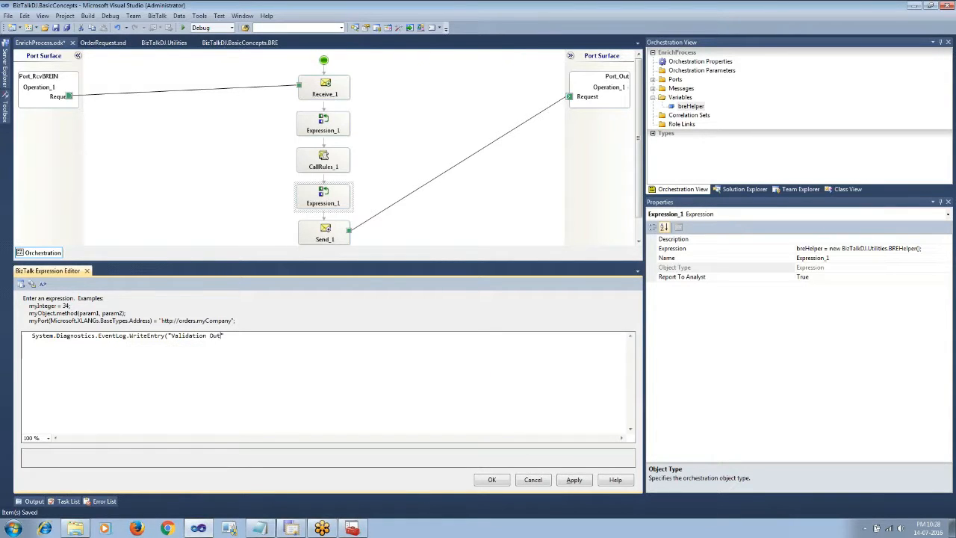
type("bound\"")
- Complete the WriteEntry call with the message "Failure Count :-"+ breHelper.executionOutCome and accept the expression
type(",\"\"")
type("Fai")
type("l")
type("ure ")
type("Count\"+ breHelper.")
key("Down")
key("Return")
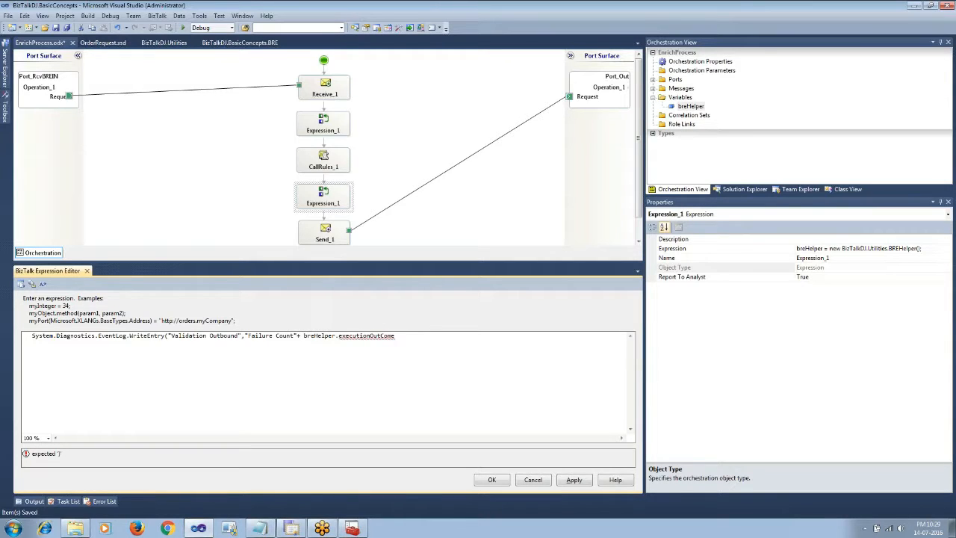
type(");")
left_click(297, 335)
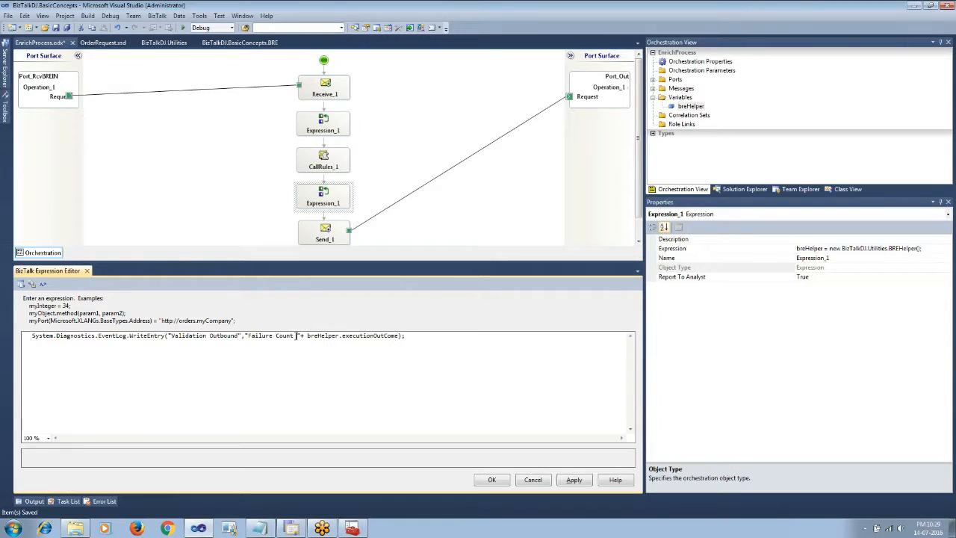
type(":-")
left_click(489, 480)
- Review CallRules_1's policy parameters and compare the VerifyFailures rule action in Business Rule Composer with the event log expression
double_click(333, 160)
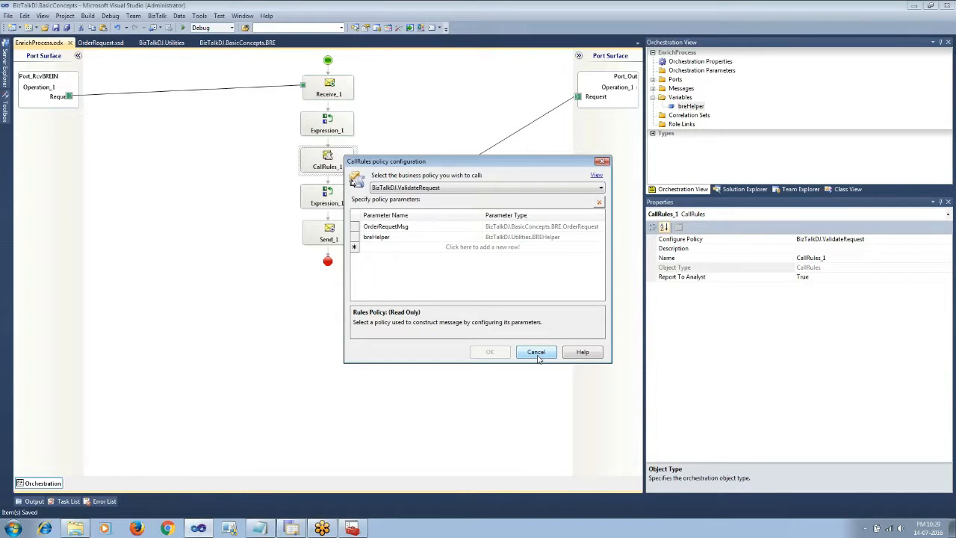
left_click(539, 359)
left_click(294, 530)
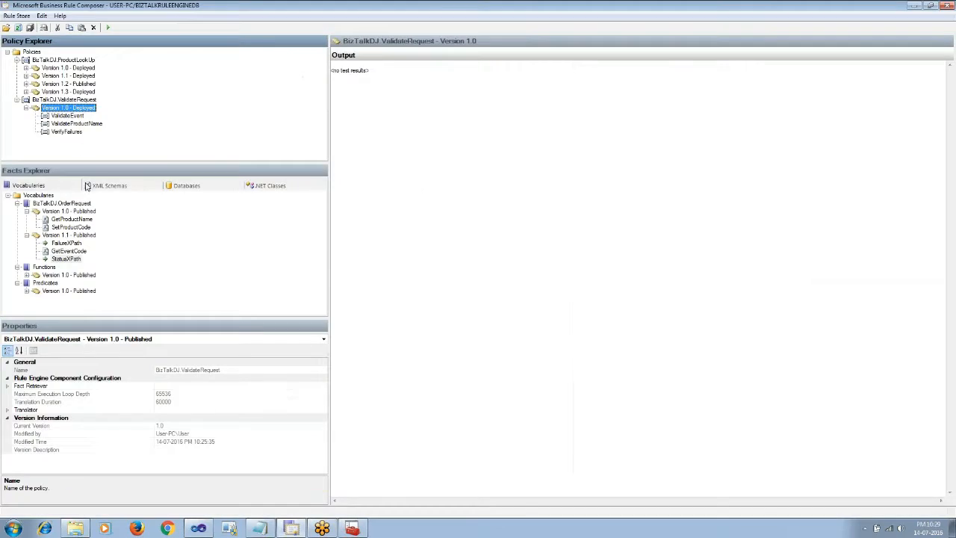
left_click(70, 132)
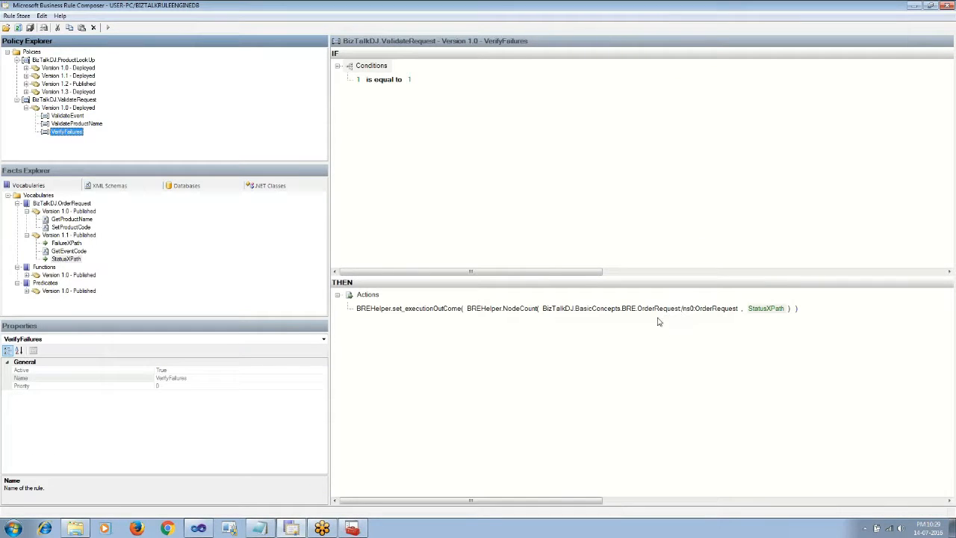
left_click(432, 314)
left_click(914, 6)
double_click(327, 196)
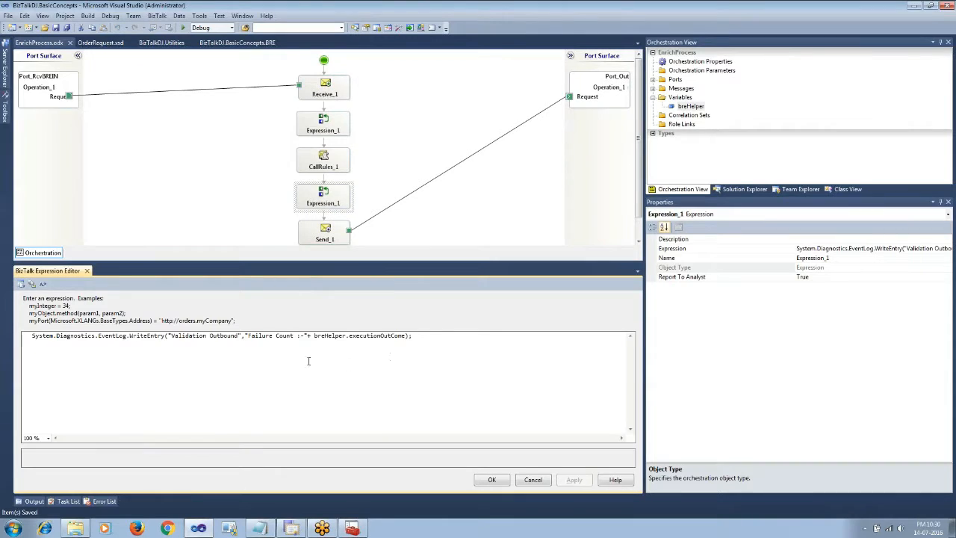
left_click(490, 479)
- Rebuild and deploy the BizTalkDJ.BasicConcepts.BRE project
left_click(737, 190)
left_click(708, 73)
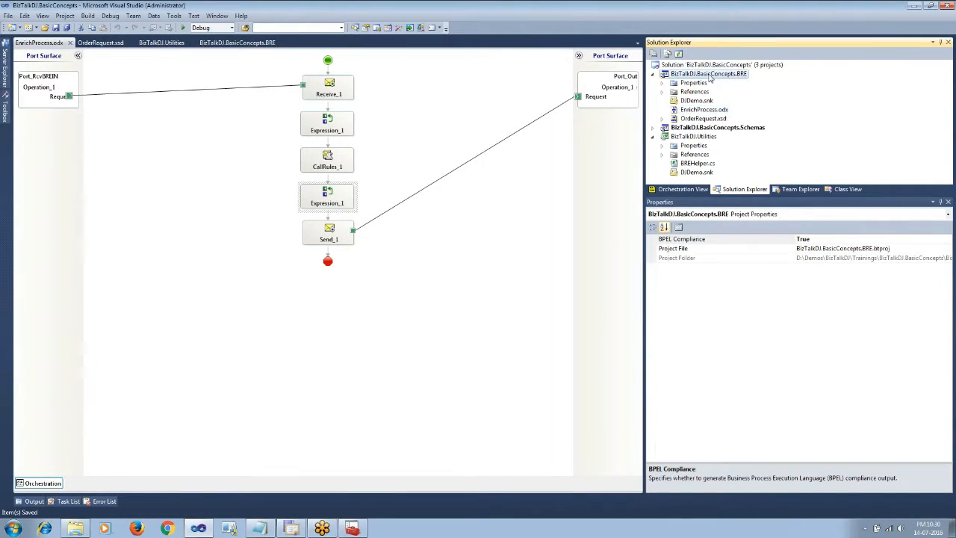
right_click(708, 73)
left_click(728, 89)
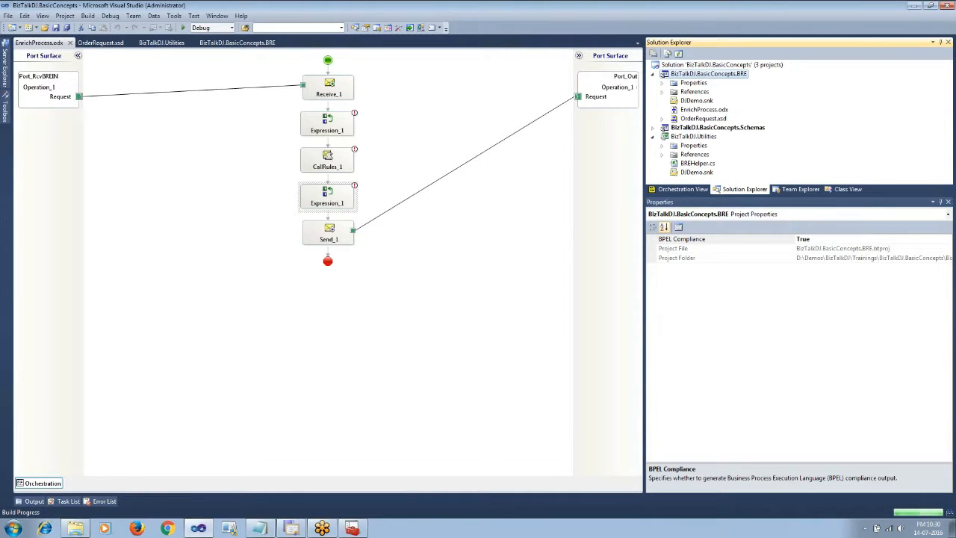
right_click(728, 78)
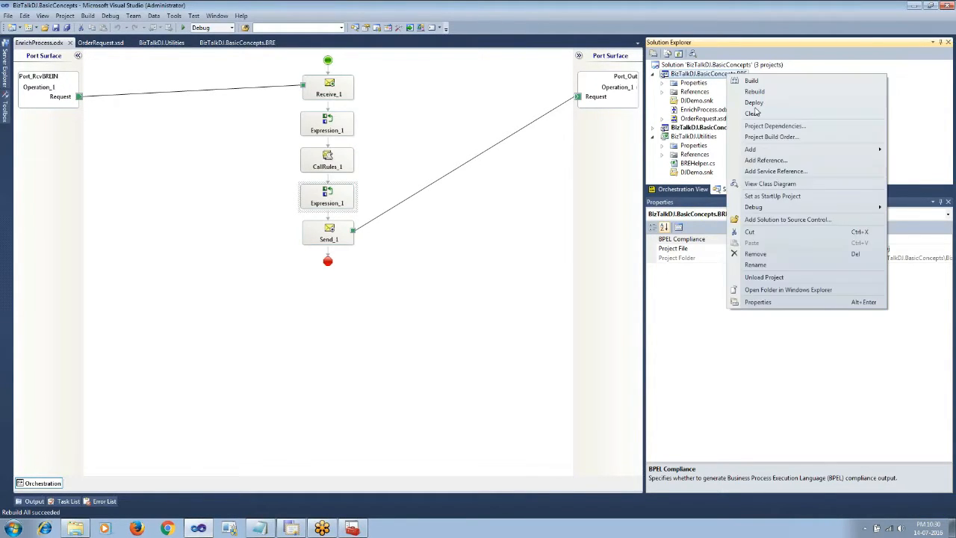
left_click(740, 100)
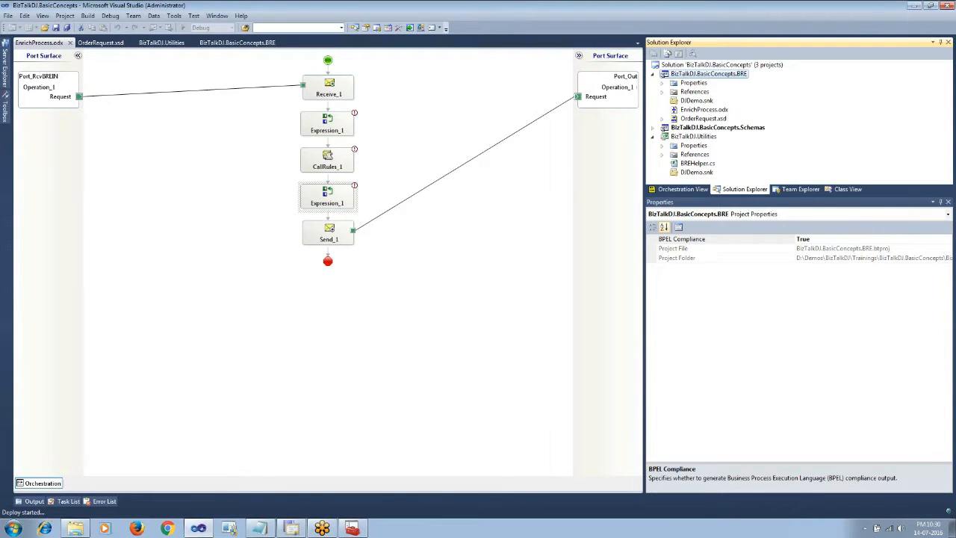
mouse_move(362, 527)
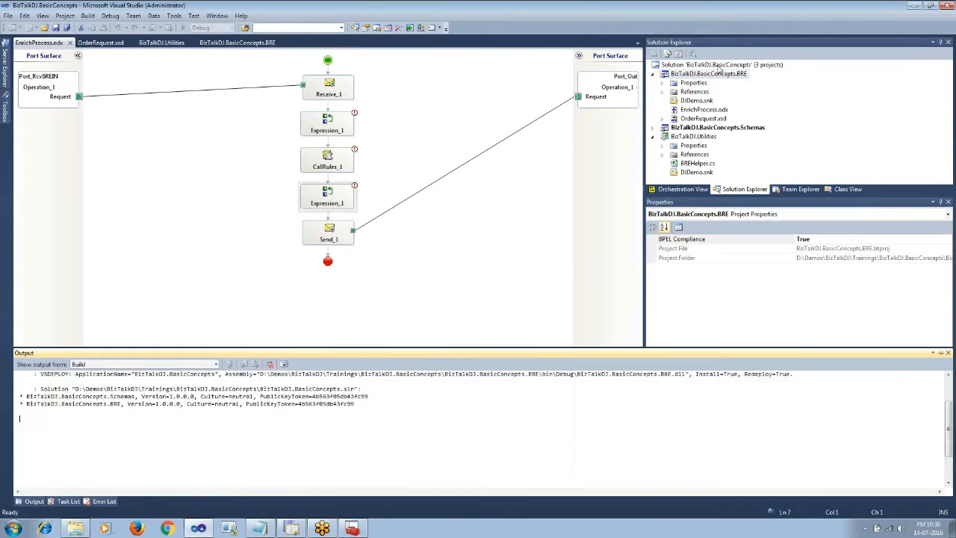
- Open OrderRequest_InboundDoc-In from the BizTalkDJ.BasicConcepts.BRE project folder with Microsoft Visual Studio 2010
right_click(713, 79)
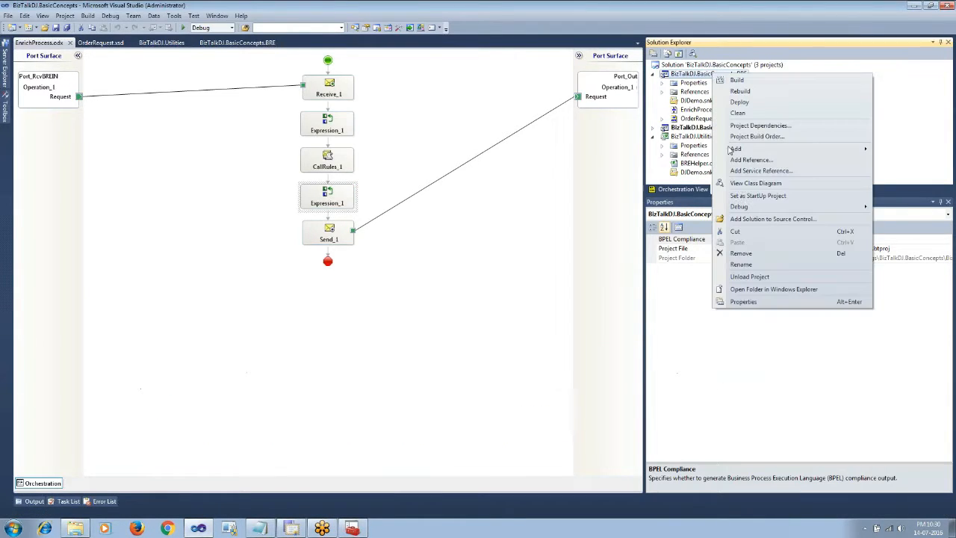
left_click(743, 288)
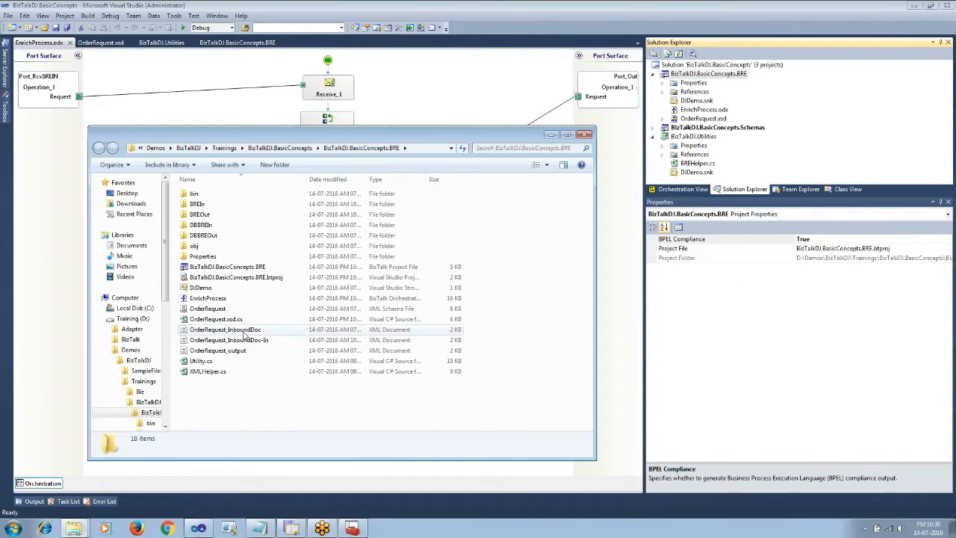
left_click(232, 340)
right_click(240, 339)
mouse_move(311, 189)
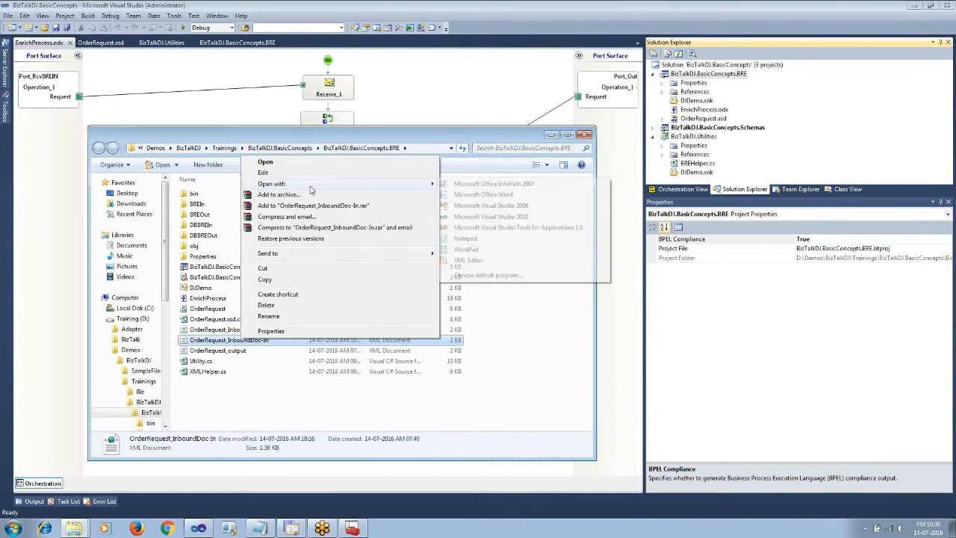
left_click(455, 217)
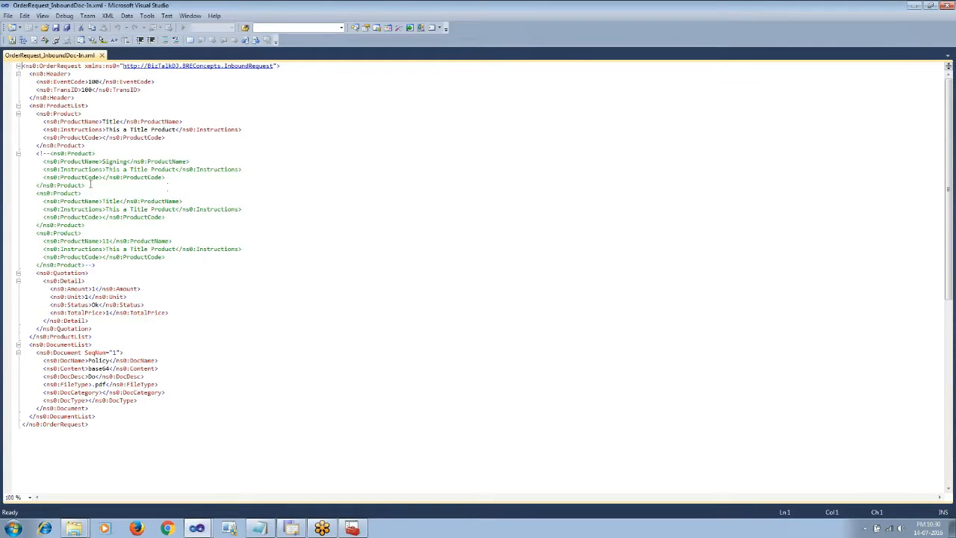
- Delete the commented-out Product elements and the leftover blank line from OrderRequest_InboundDoc-In.xml, then save the file
left_click_drag(36, 153, 108, 263)
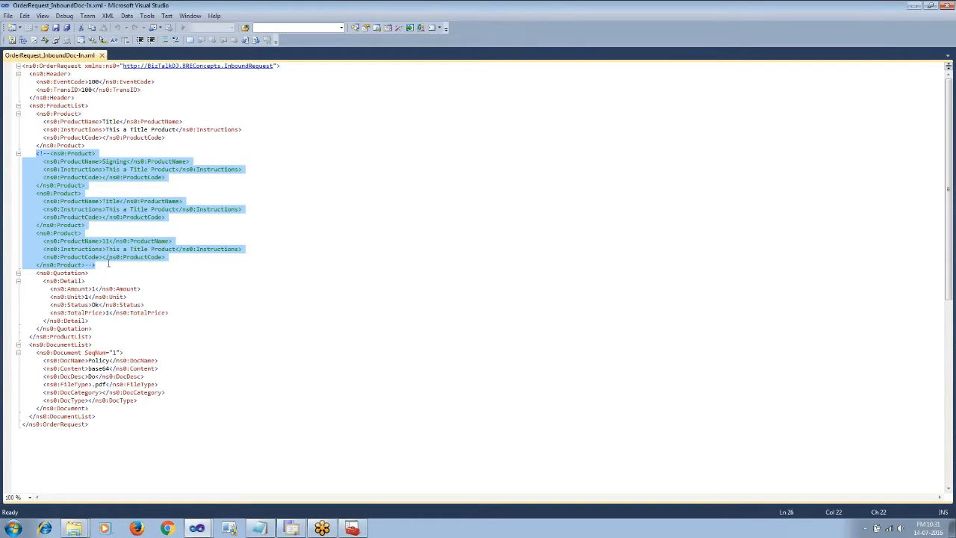
key("Delete")
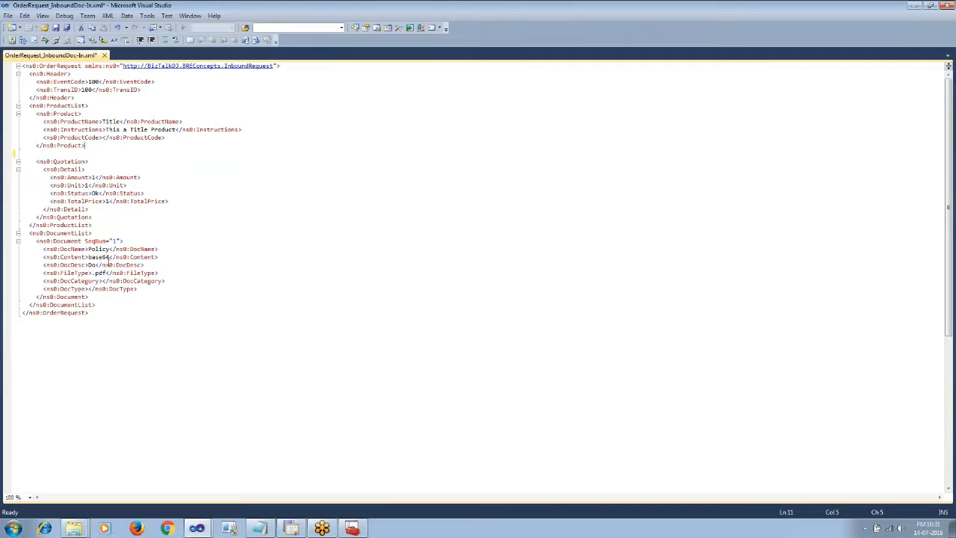
key("Delete")
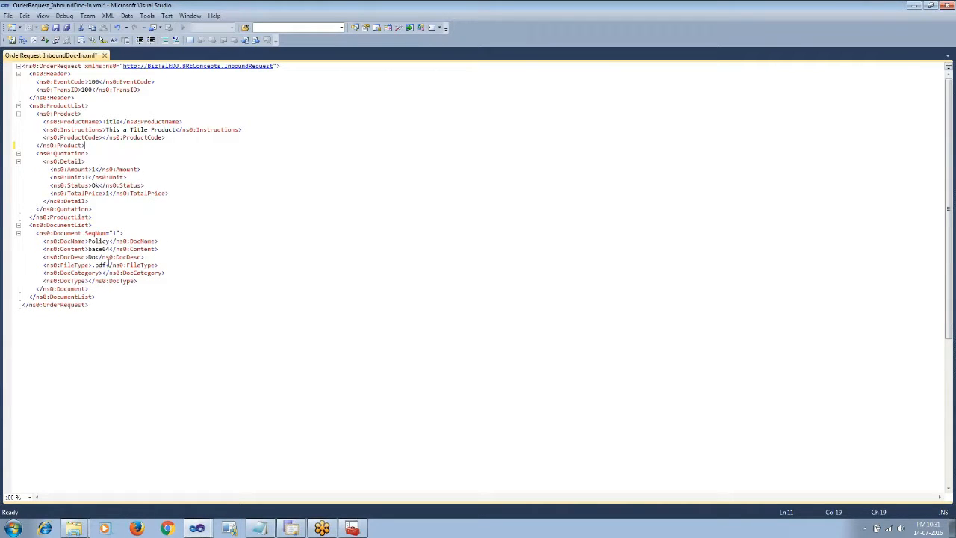
key("ctrl+s")
- Open OrderRequest_InboundDoc from the same project folder with Microsoft Visual Studio 2010
key("alt+Tab")
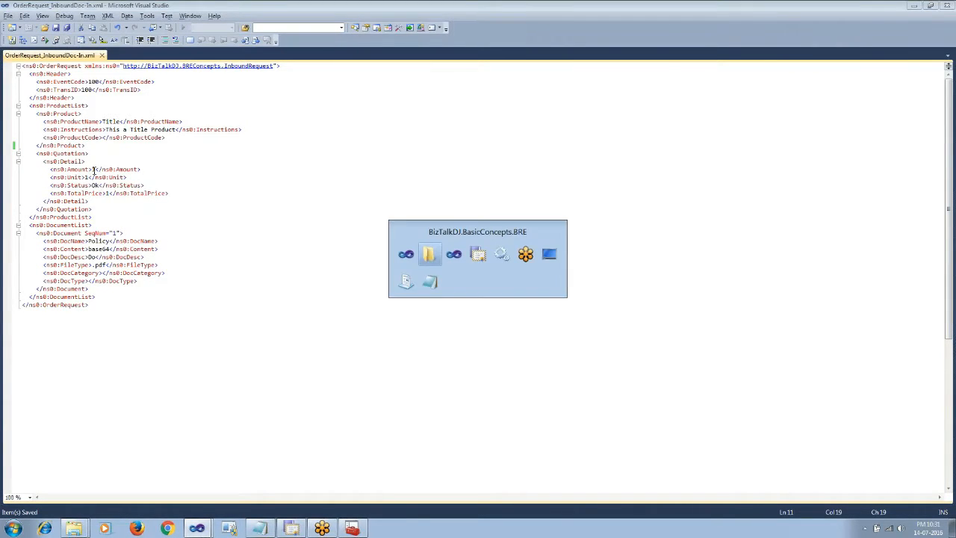
left_click(213, 330)
right_click(215, 334)
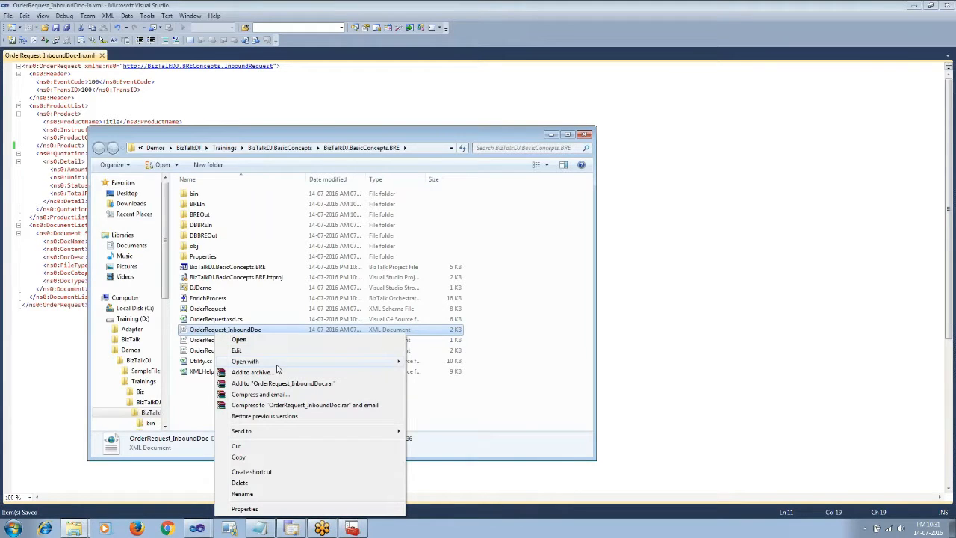
mouse_move(276, 362)
left_click(463, 406)
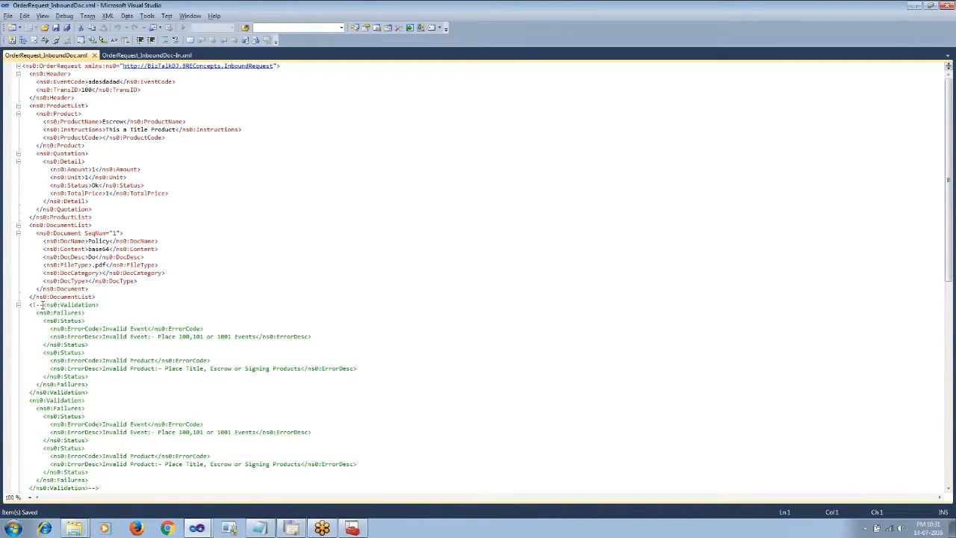
- Copy the opening ns0:Validation and ns0:Failures tags from OrderRequest_InboundDoc.xml into OrderRequest_InboundDoc-In.xml after the closing DocumentList tag
left_click(89, 315, "shift")
key("ctrl+c")
key("alt+Tab")
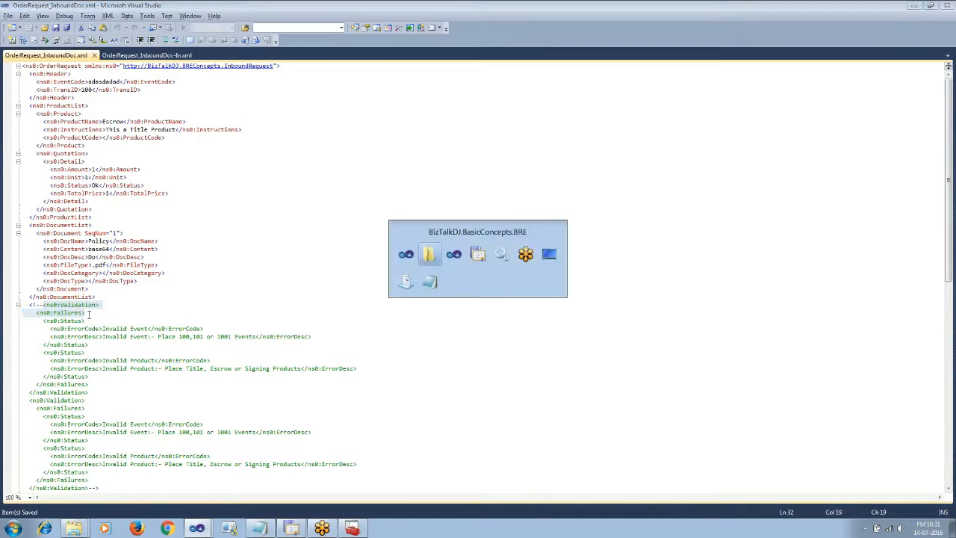
key("alt+Tab")
key("alt+Tab")
key("alt+Tab")
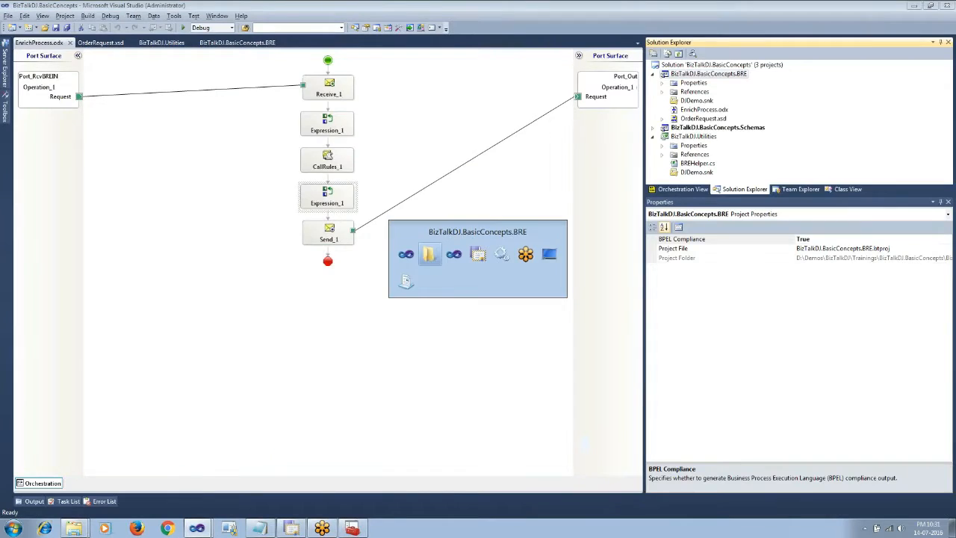
key("alt+Tab")
left_click(134, 56)
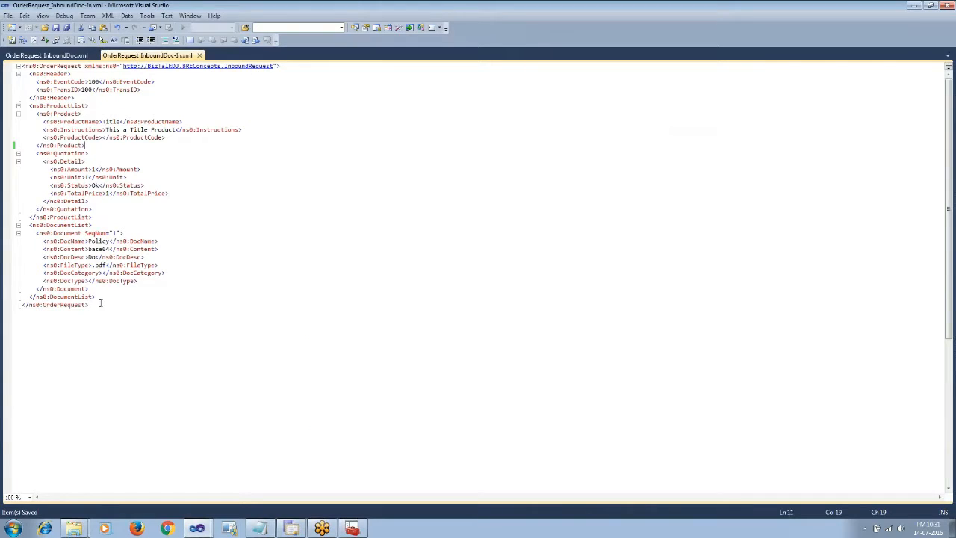
key("ctrl+v")
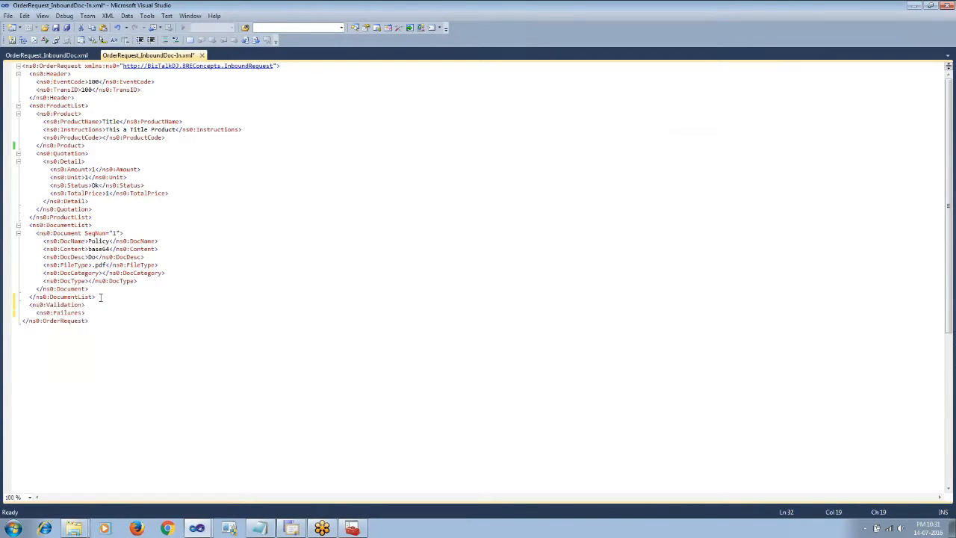
- Close the ns0:Failures and ns0:Validation elements in OrderRequest_InboundDoc-In.xml, placing the Validation closing tag on its own line, and save the file
type("></ns0:Failures>")
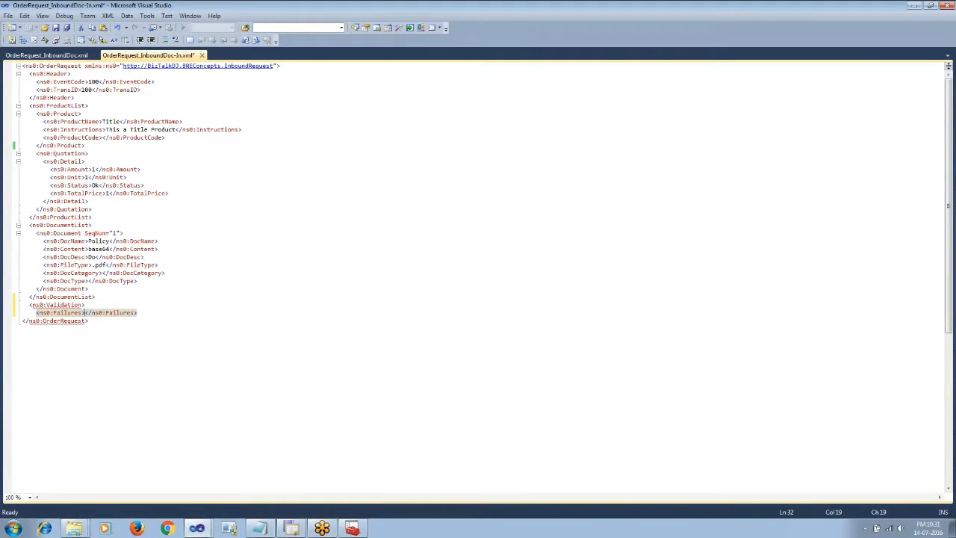
key("Up")
key("BackSpace")
type(">")
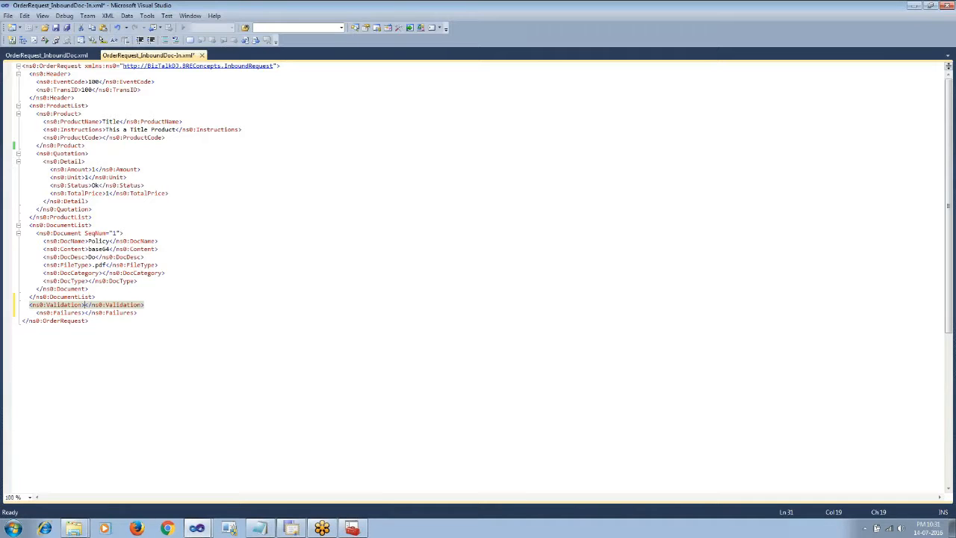
key("shift+End")
key("ctrl+x")
left_click(145, 312)
key("Return")
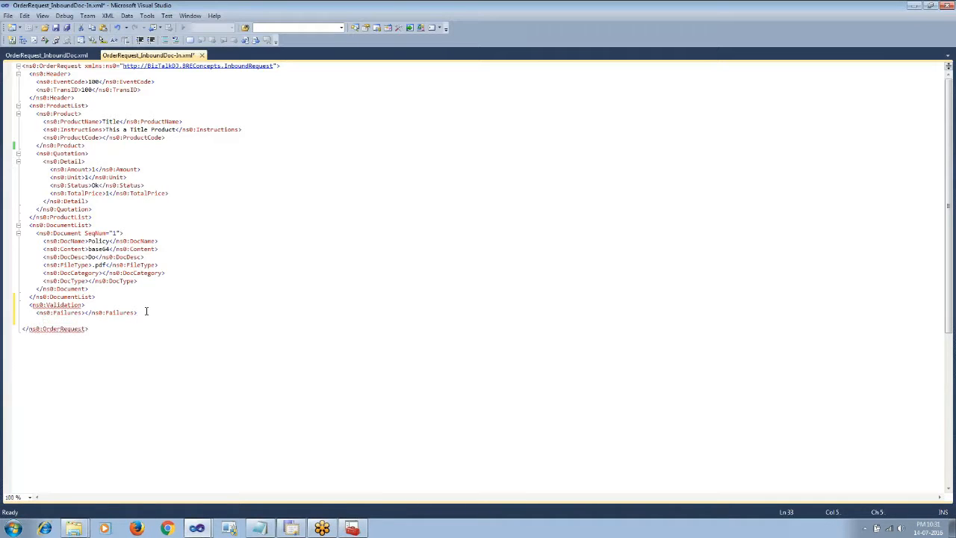
key("ctrl+v")
key("ctrl+s")
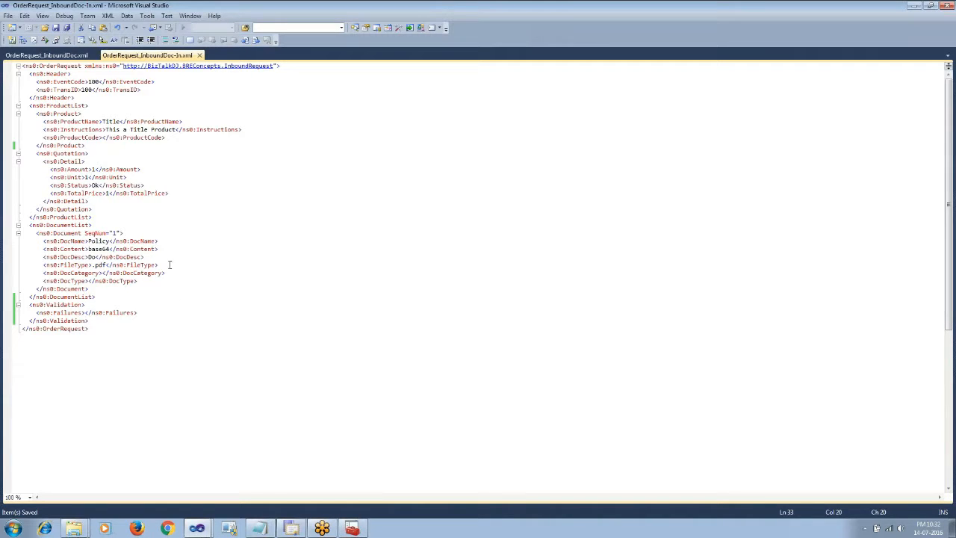
- Close OrderRequest_InboundDoc.xml and open OrderRequest_output from the folder containing OrderRequest_InboundDoc-In.xml
left_click(71, 56)
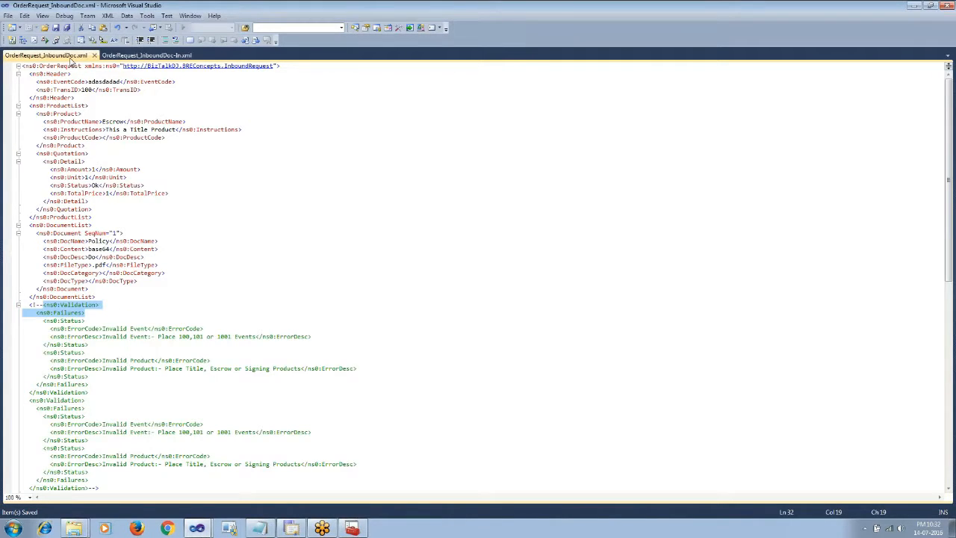
left_click(95, 56)
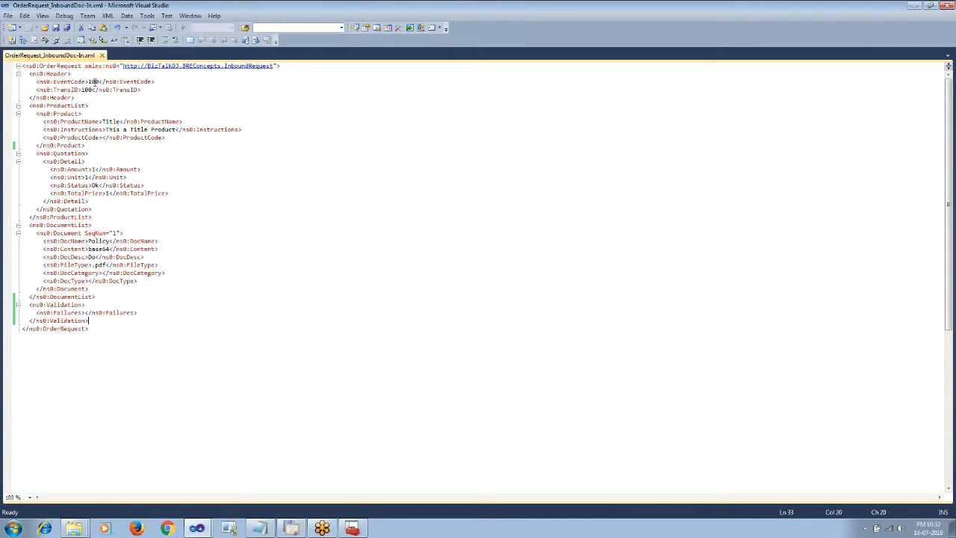
double_click(94, 81)
right_click(77, 57)
left_click(239, 113)
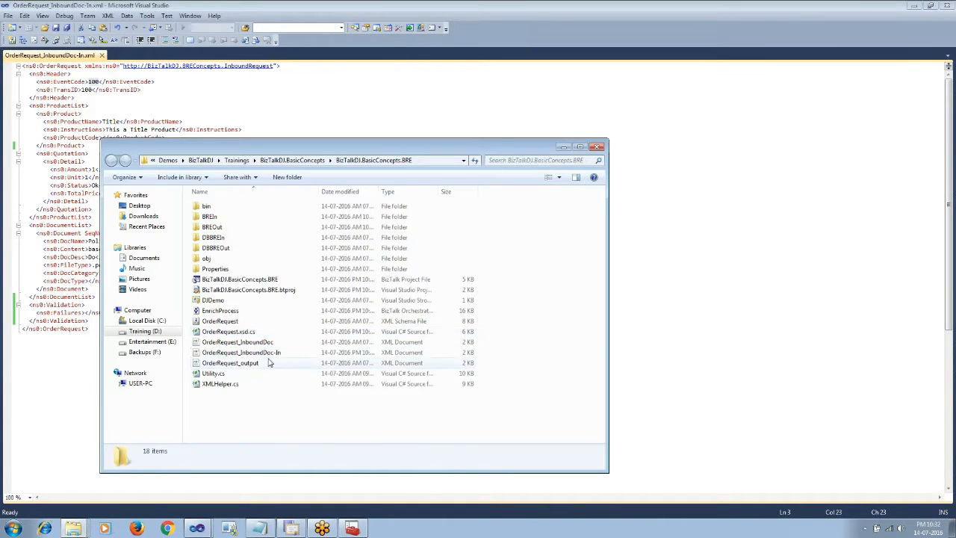
double_click(269, 363)
- In the Services window, start the BizTalk Service BizTalk Group : BizTalkServerApplication service
left_click(241, 184)
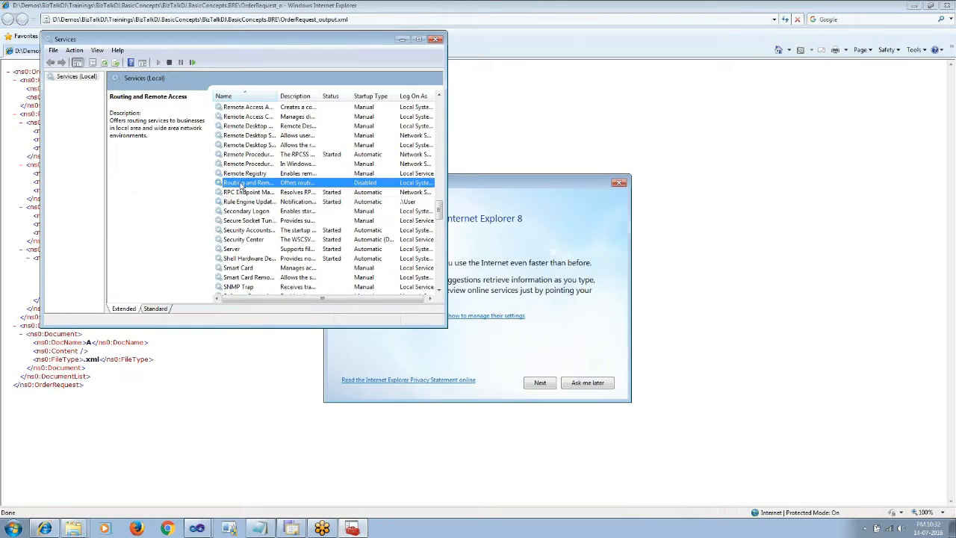
key("b")
key("b")
key("b")
key("b")
left_click(114, 124)
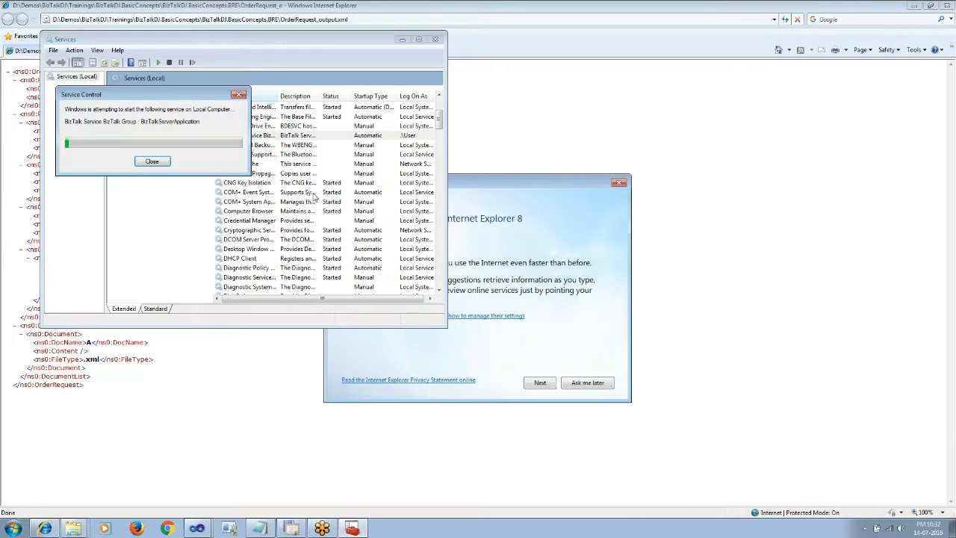
- Launch the BizTalk Server Administration Console as administrator and close the Services window
left_click(404, 489)
left_click(229, 528)
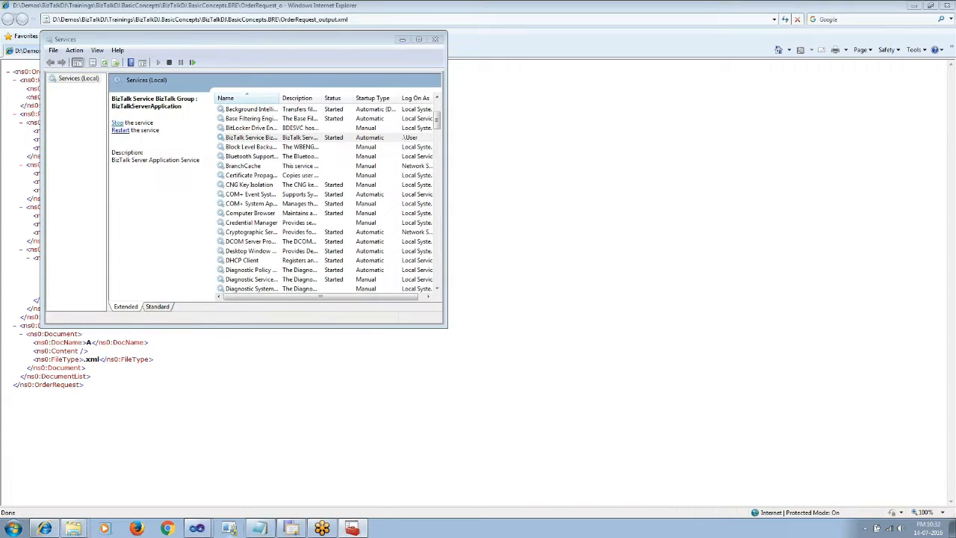
right_click(229, 528, "shift")
left_click(283, 338)
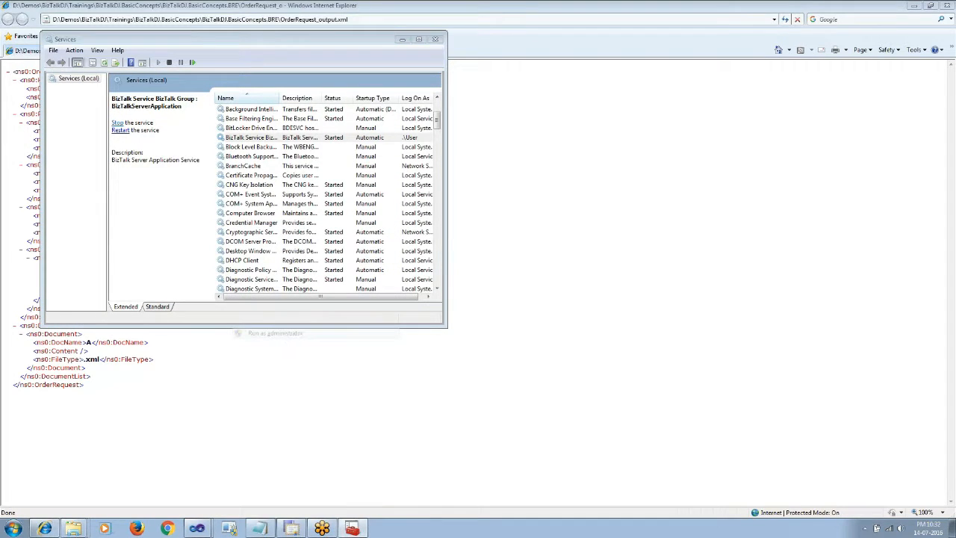
left_click(435, 39)
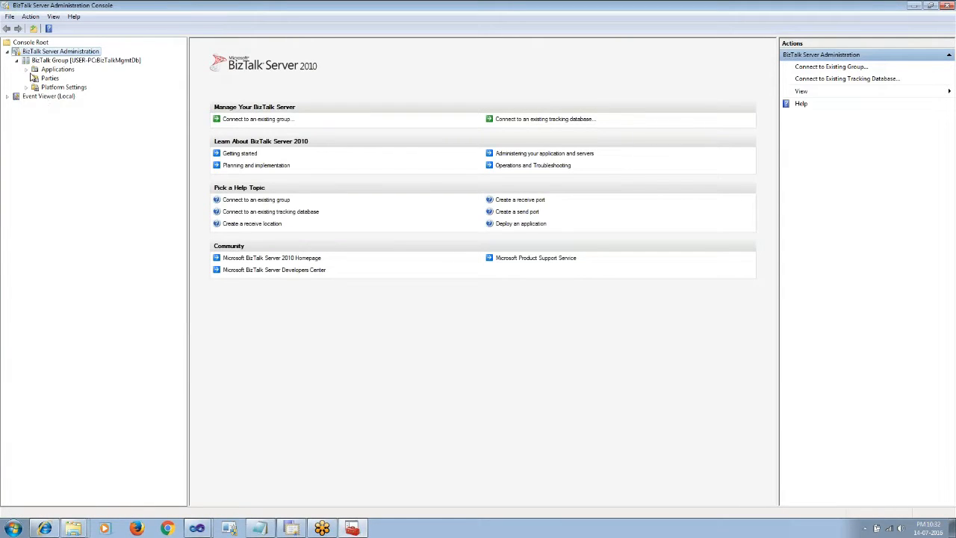
- Examine the orchestrations, policies and send ports of the BizTalkDJ.BasicConcepts application
left_click(27, 70)
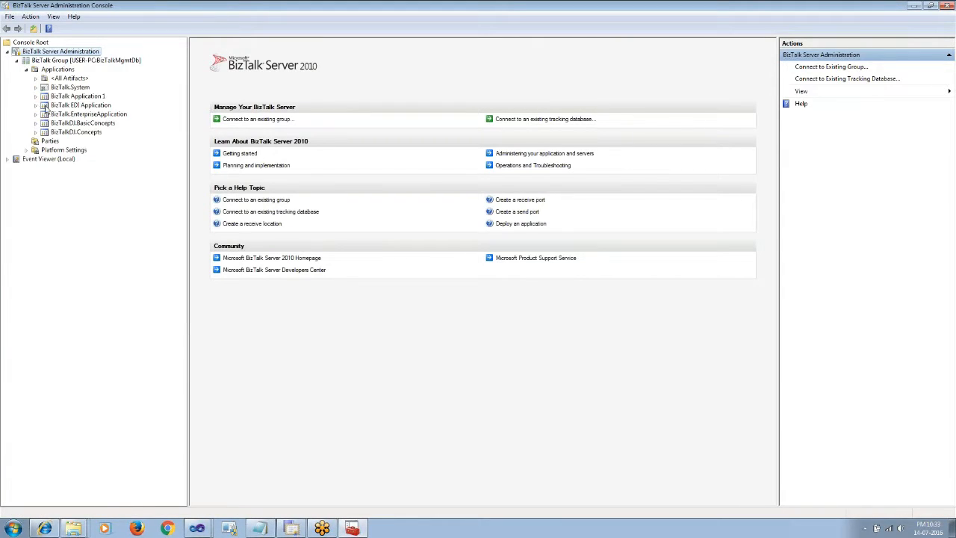
left_click(36, 123)
left_click(72, 141)
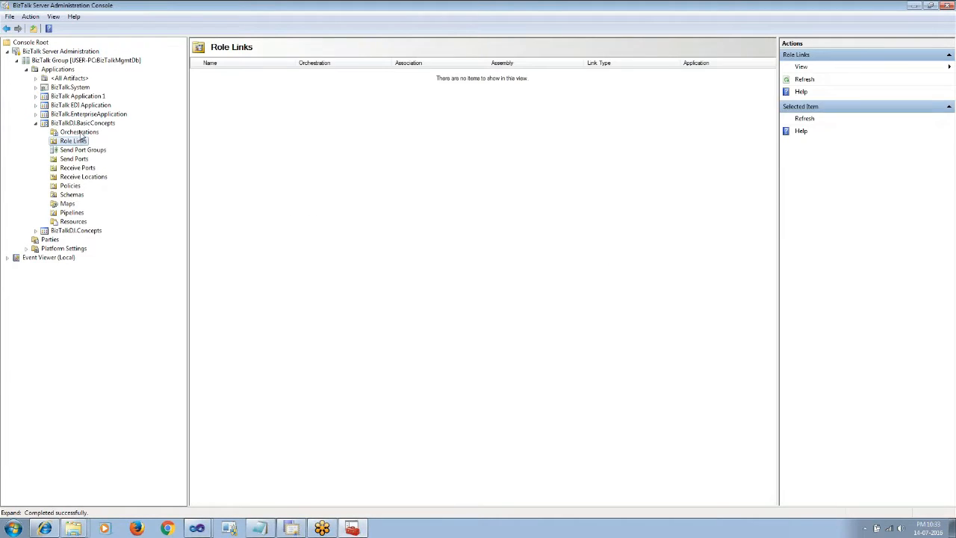
left_click(81, 133)
left_click(74, 186)
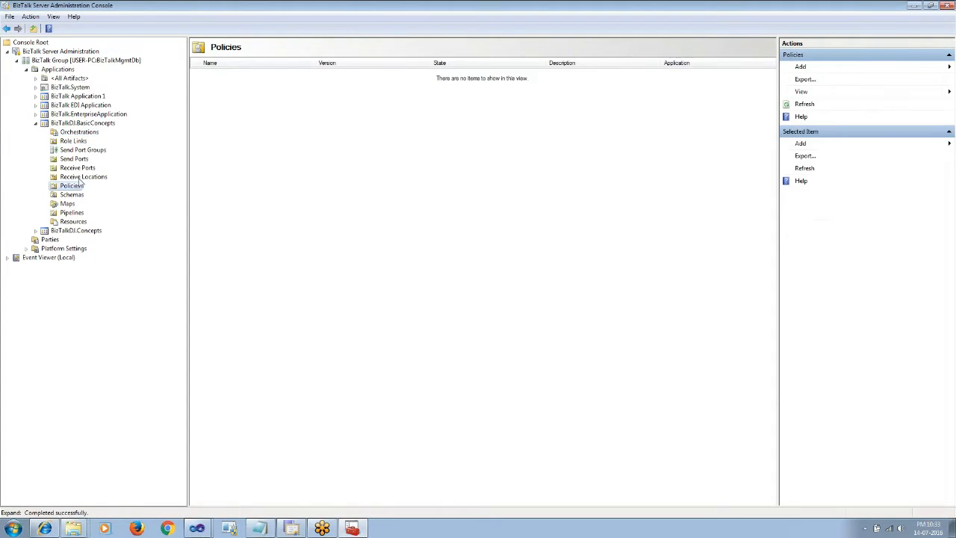
left_click(83, 178)
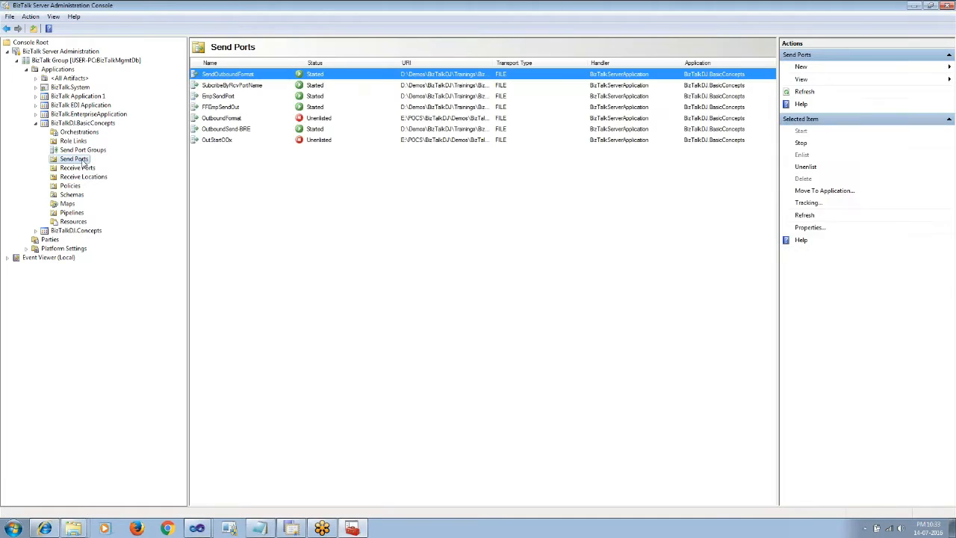
- Copy OrderRequest_InboundDoc-In from the BizTalkDJ.BasicConcepts.BRE project folder into its BREIn folder
right_click(73, 530)
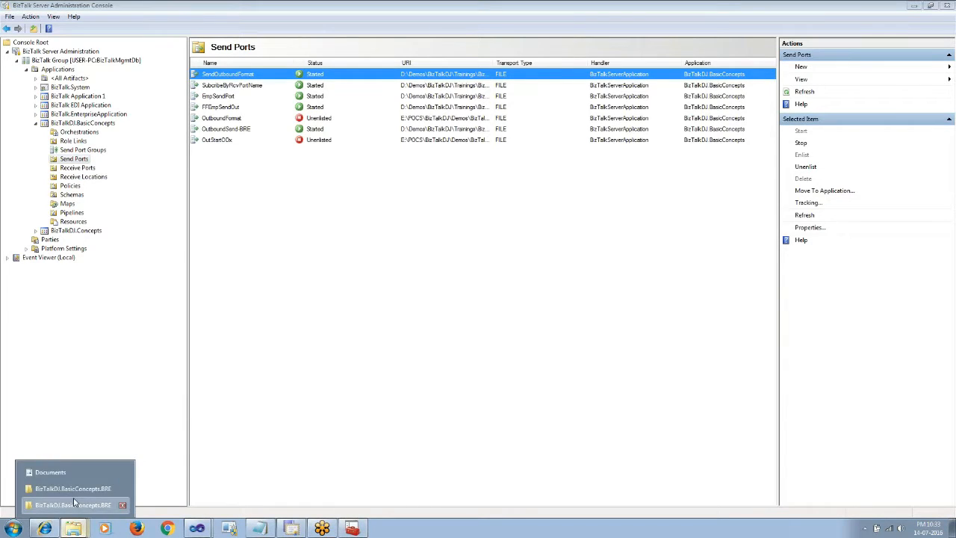
left_click(75, 505)
left_click(275, 353)
key("ctrl+c")
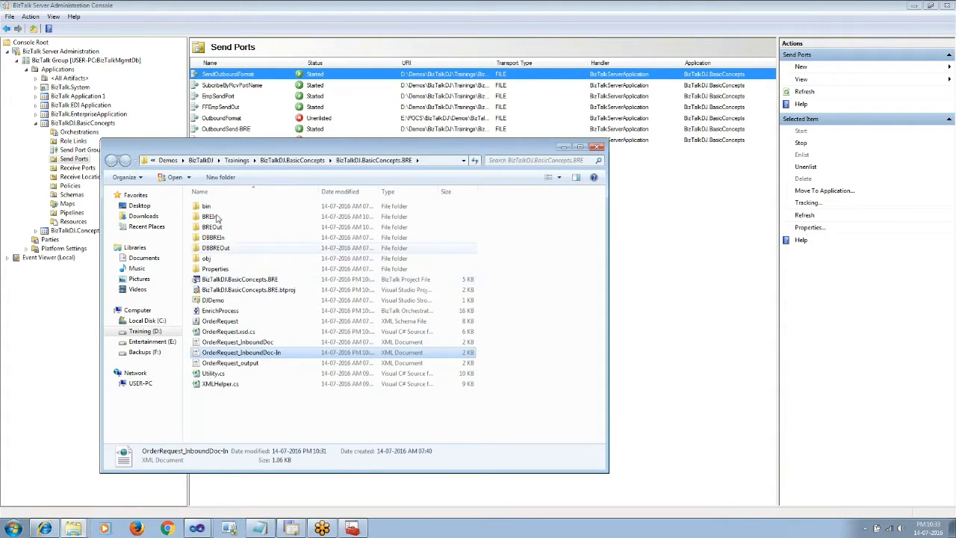
double_click(216, 217)
key("ctrl+v")
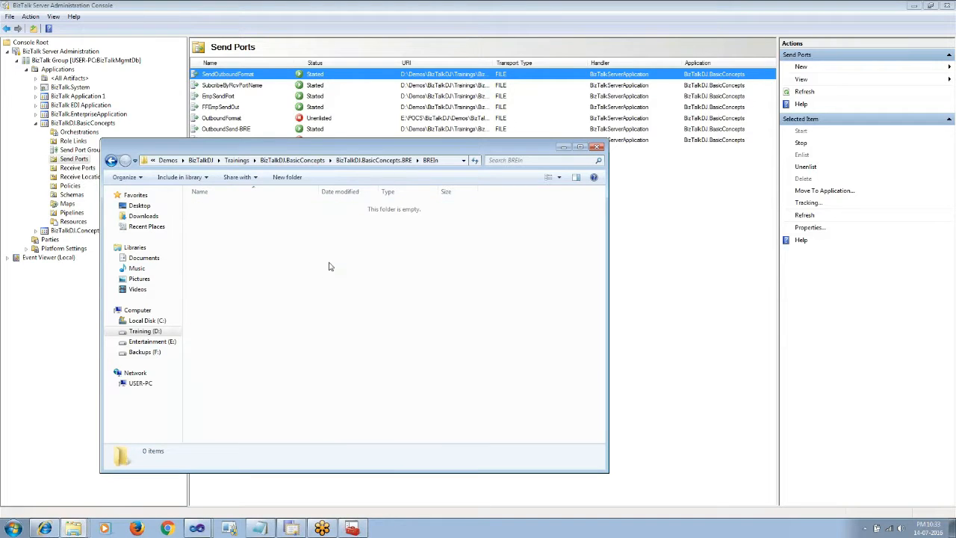
- View the newest output XML in the BREOut folder, checking its Validation element, and close the browser
key("alt+Up")
left_click(225, 229)
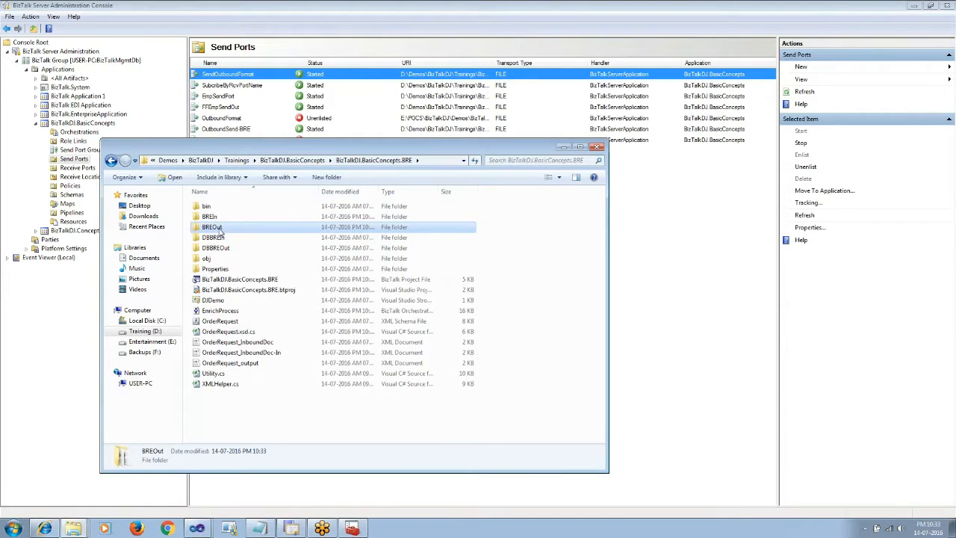
double_click(223, 228)
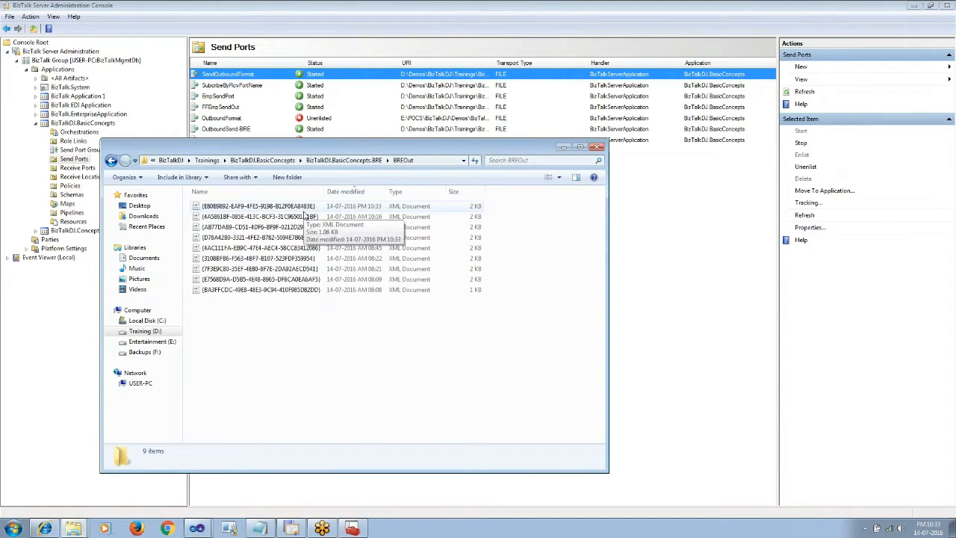
double_click(299, 207)
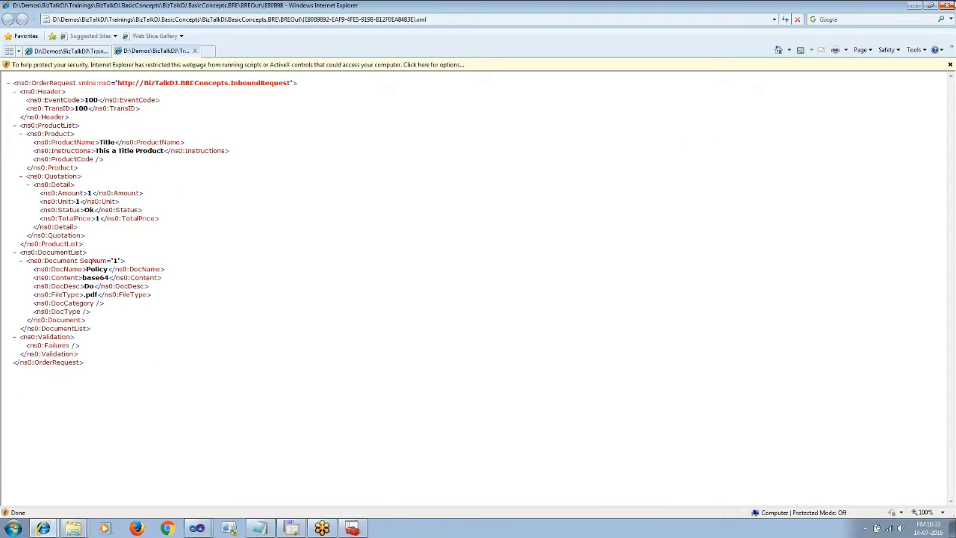
left_click(946, 5)
left_click(478, 269)
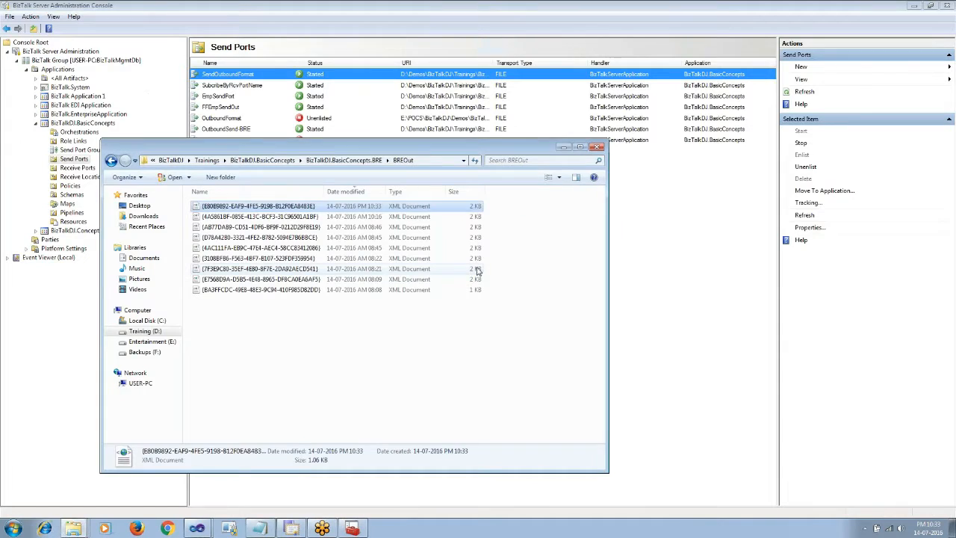
- In Event Viewer, inspect the latest Validation Outbound event in the Windows Application log and close its properties
key("super+r")
type("eve")
key("Down")
key("Return")
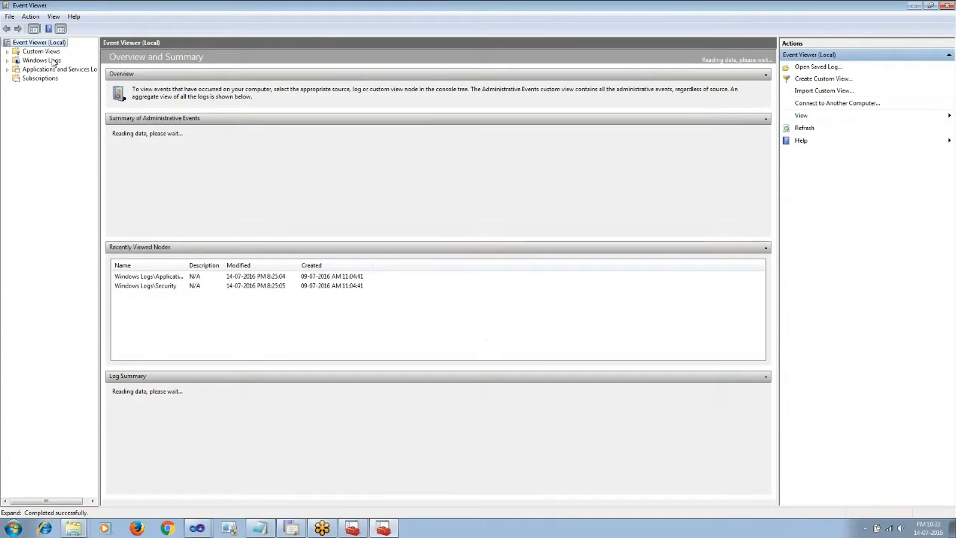
double_click(50, 60)
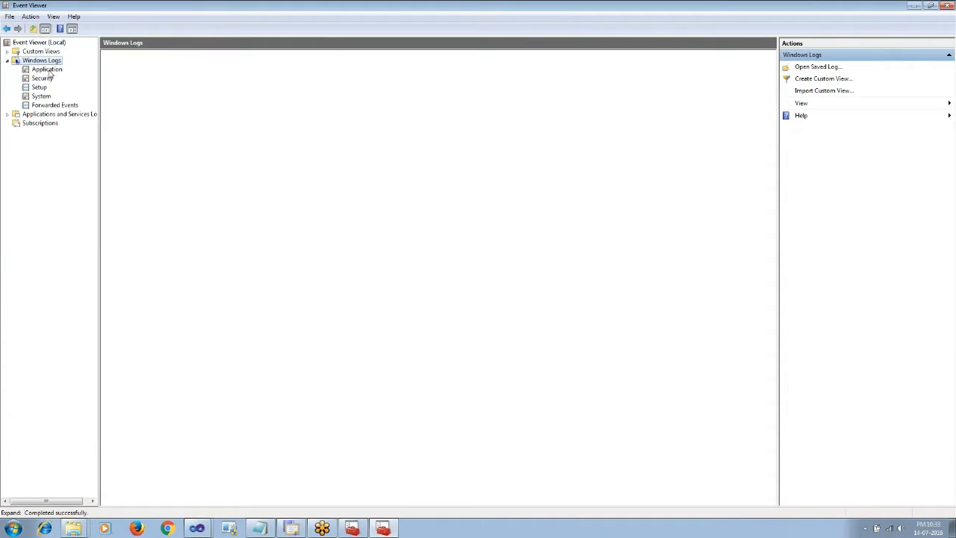
left_click(52, 70)
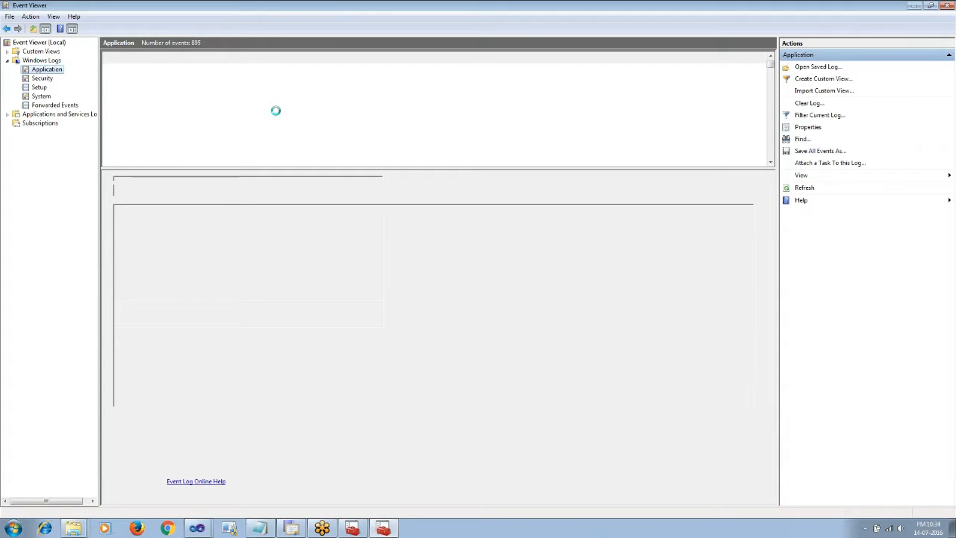
double_click(426, 71)
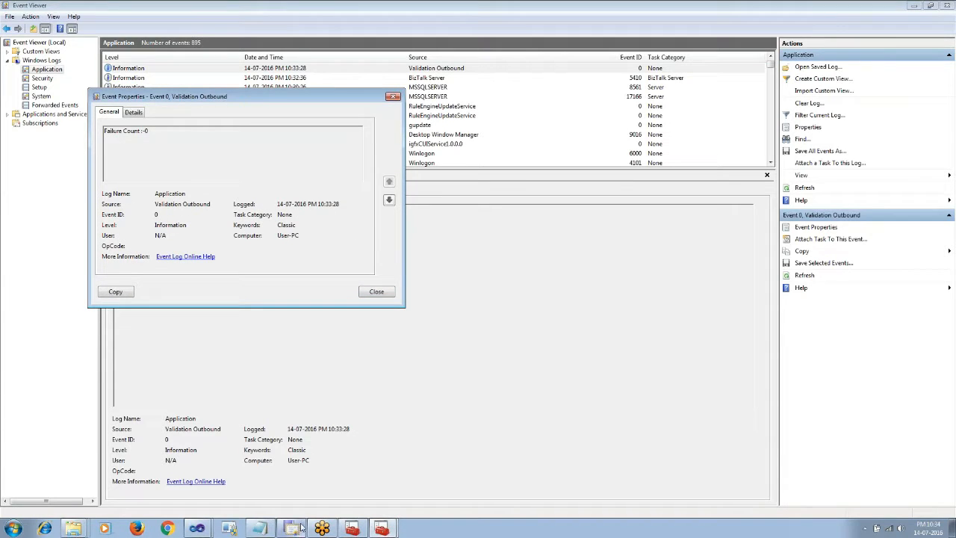
left_click(398, 96)
- Permanently delete all the output files in the BREOut folder
right_click(77, 527)
left_click(81, 504)
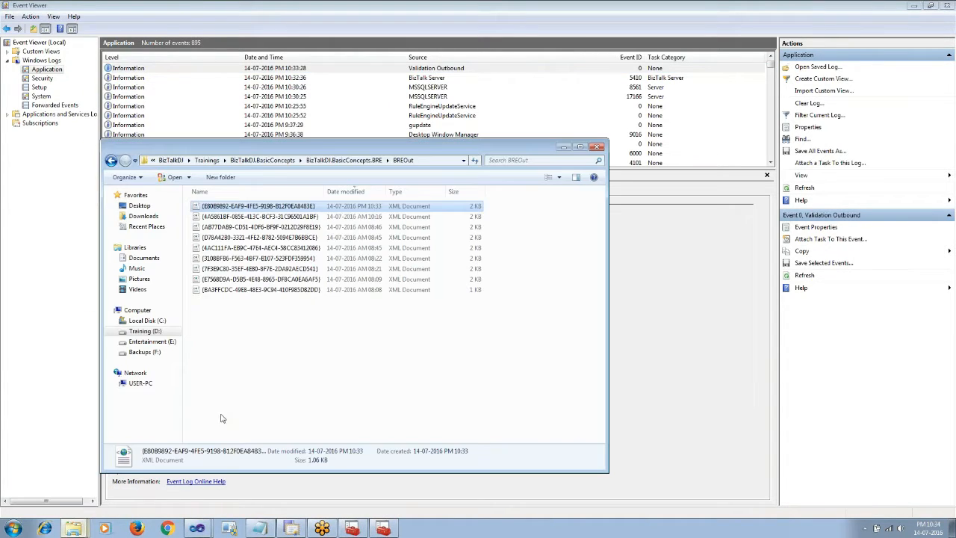
key("ctrl+a")
key("Delete")
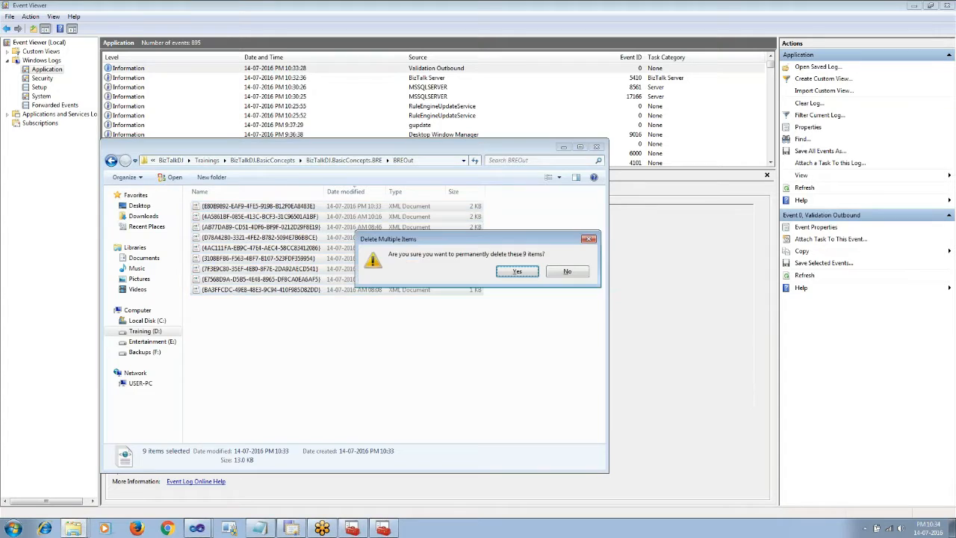
key("Return")
- Open OrderRequest_InboundDoc-In in Visual Studio, set EventCode to 1111 and ProductName to Tittle, and save the file
key("alt+Up")
right_click(233, 354)
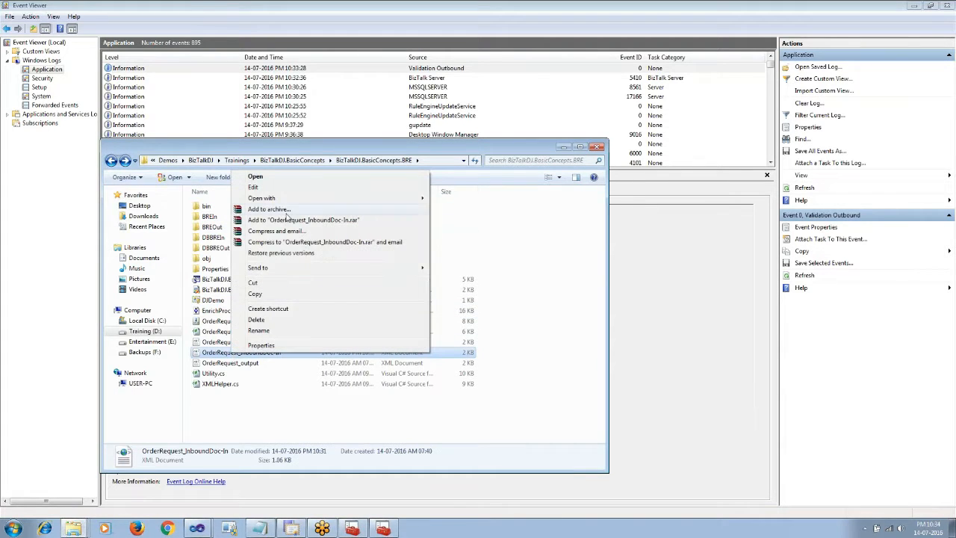
mouse_move(299, 203)
left_click(508, 233)
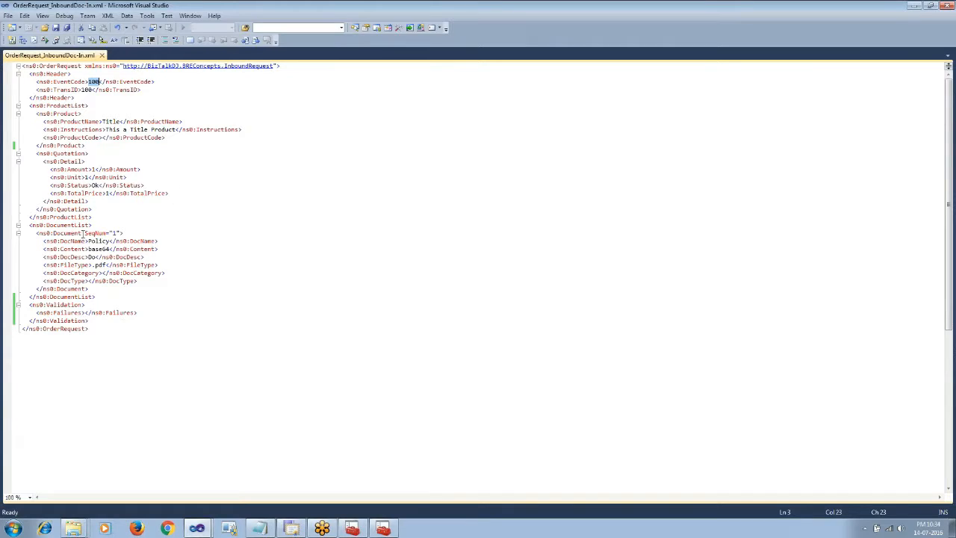
type("1111")
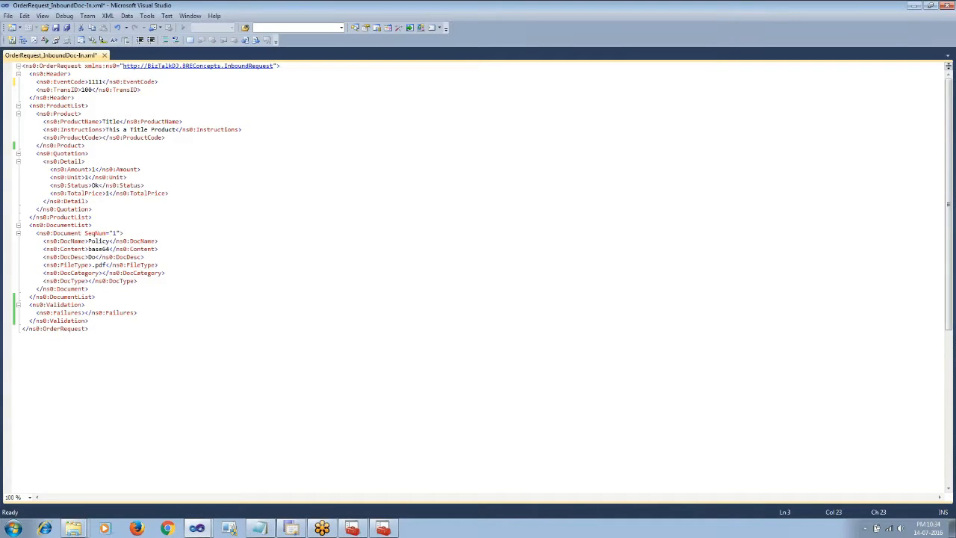
key("ctrl+s")
left_click(113, 121)
type("t")
key("ctrl+s")
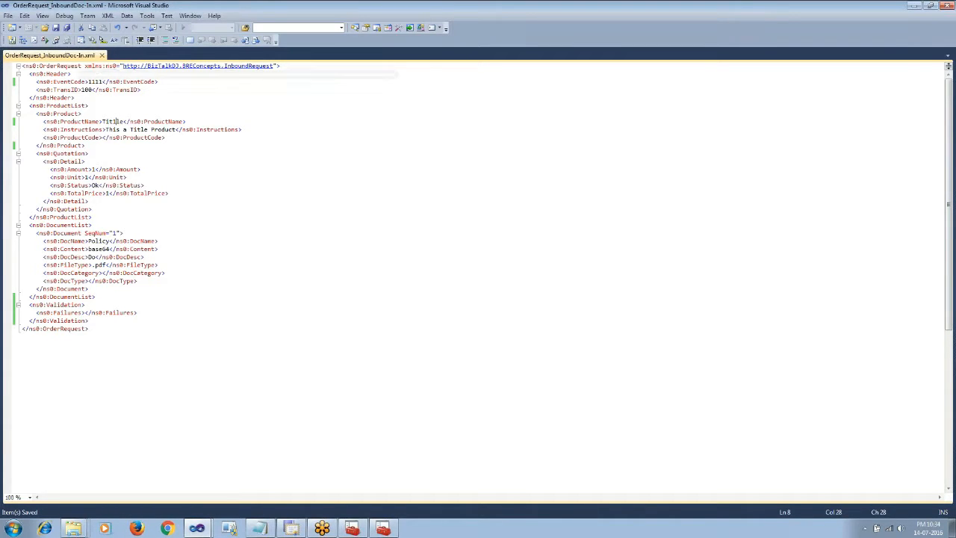
- Open the folder containing OrderRequest_InboundDoc-In and paste a copy of the edited message into the BREIn folder
right_click(74, 55)
left_click(149, 109)
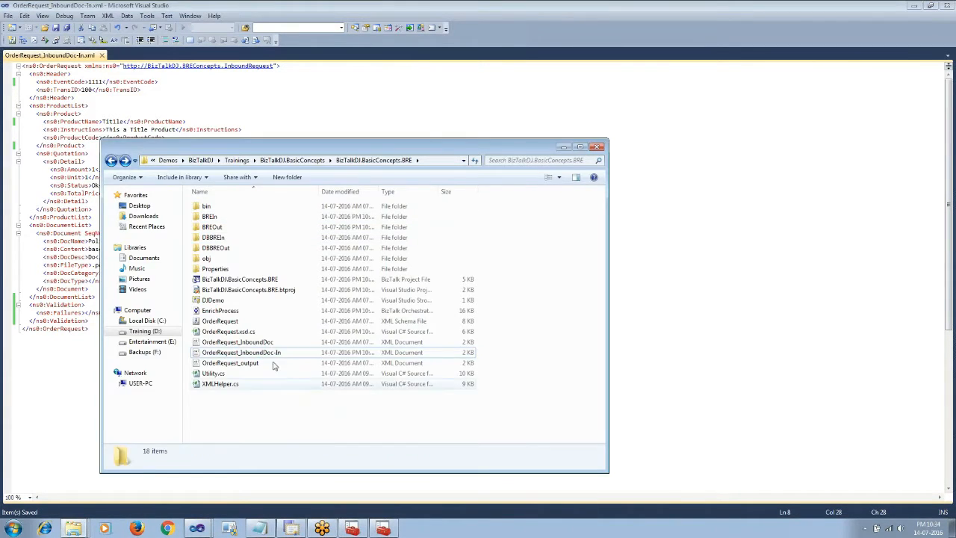
left_click(211, 217)
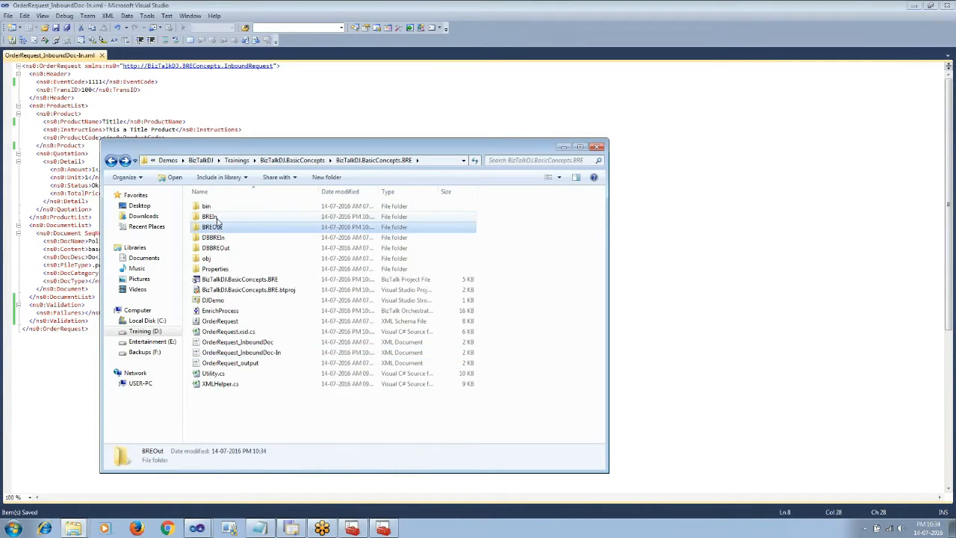
double_click(212, 217)
key("ctrl+v")
- View the new output XML in the BREOut folder, checking its Validation failures, and close the browser
left_click(395, 160)
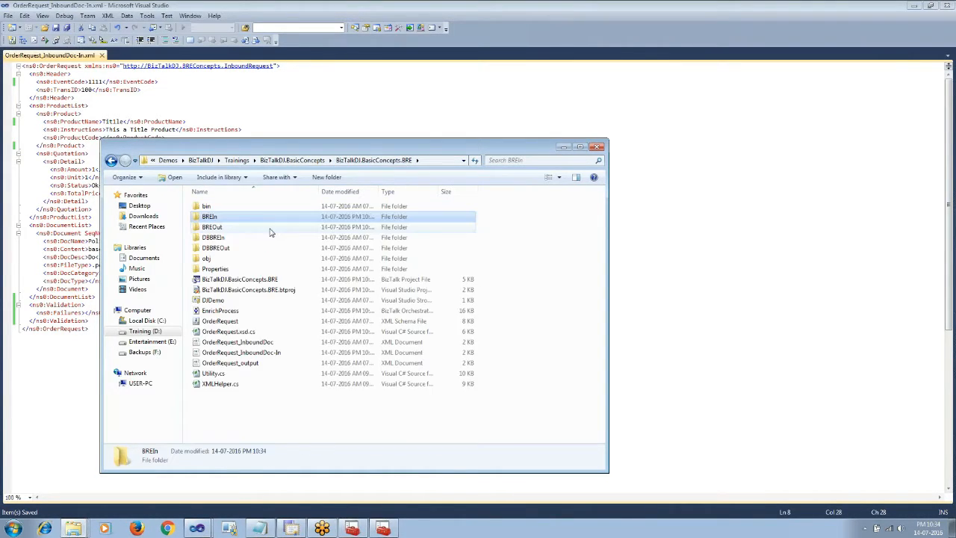
double_click(239, 228)
double_click(283, 211)
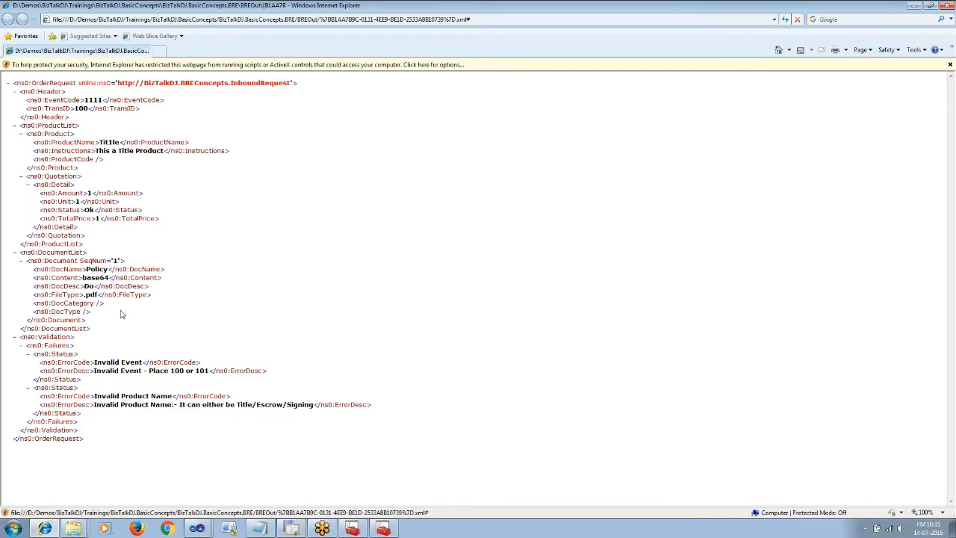
left_click(947, 6)
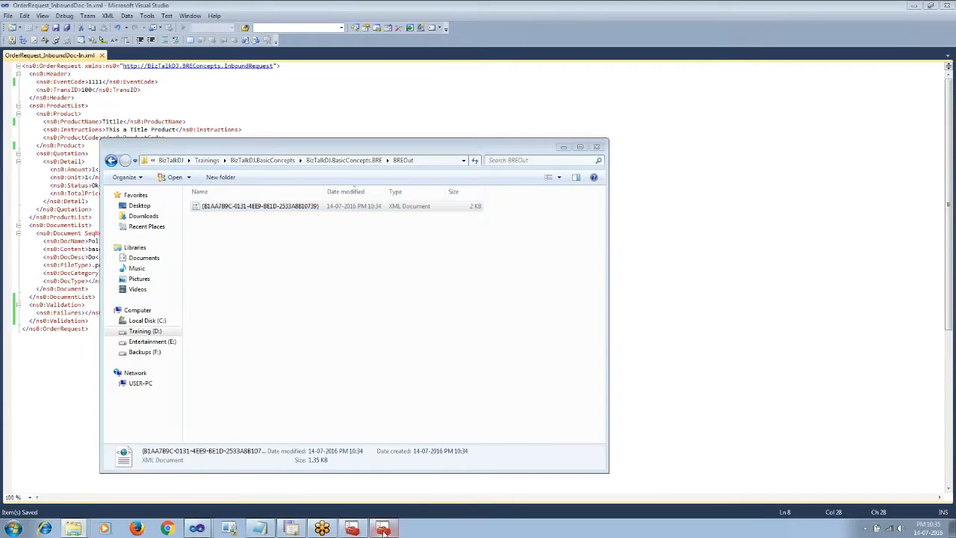
- Refresh the Application log in Event Viewer, inspect the failure count in the newest Validation Outbound event, and close its properties
left_click(383, 529)
left_click(804, 187)
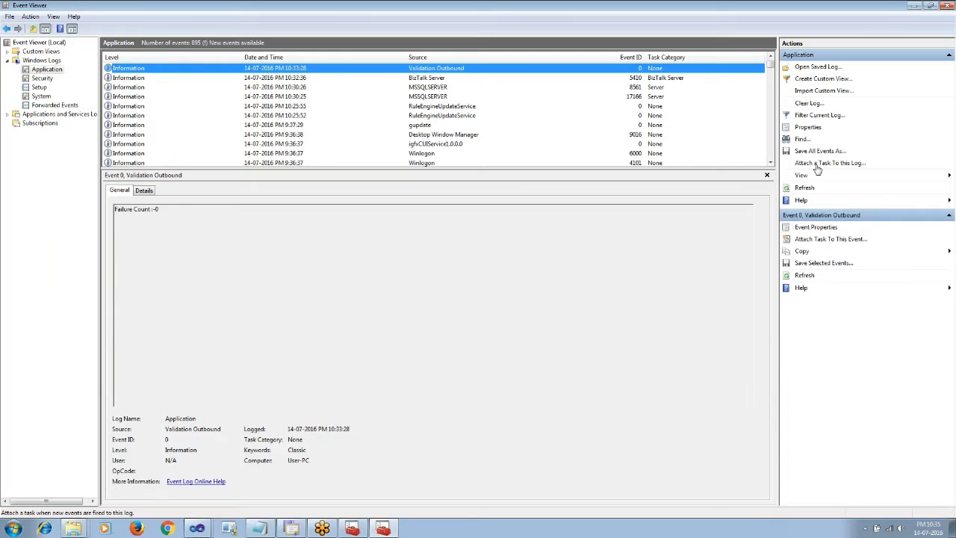
double_click(470, 71)
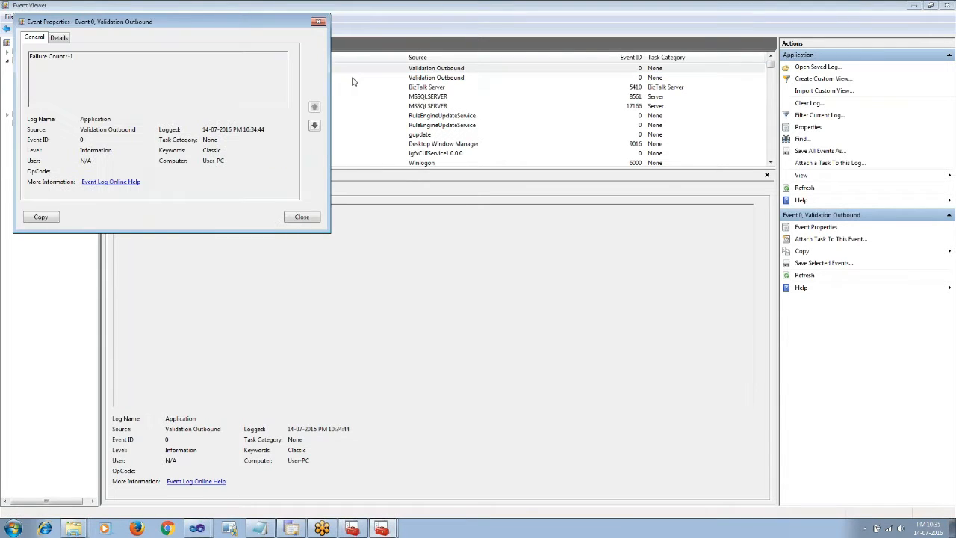
left_click_drag(156, 66, 28, 56)
left_click(318, 23)
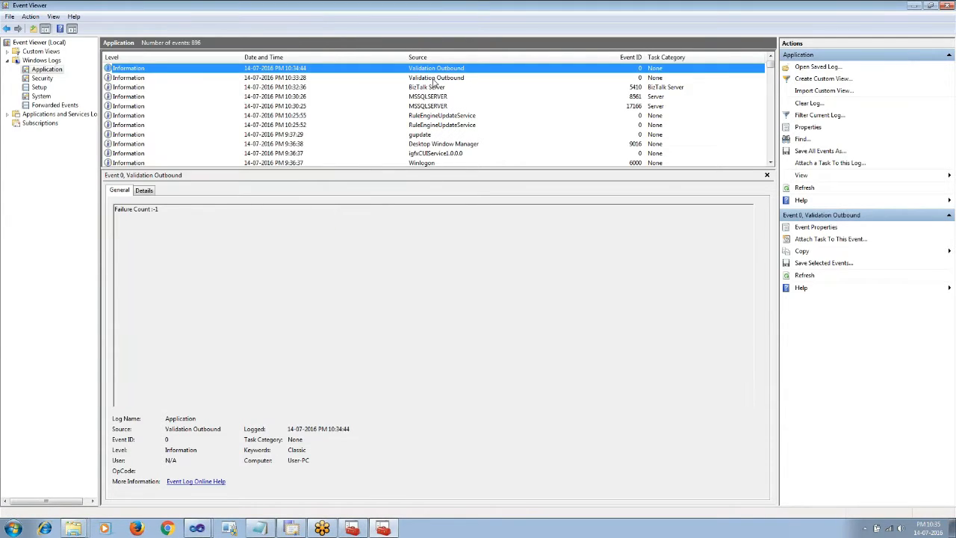
- Compare the properties of the previous Validation Outbound event with those of the newest one
double_click(436, 79)
left_click(336, 38)
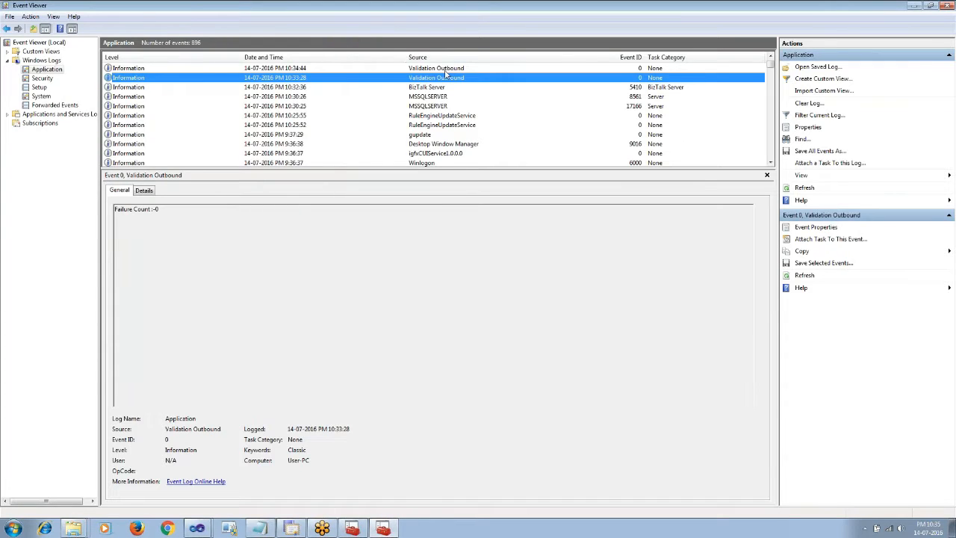
double_click(336, 68)
left_click(327, 242)
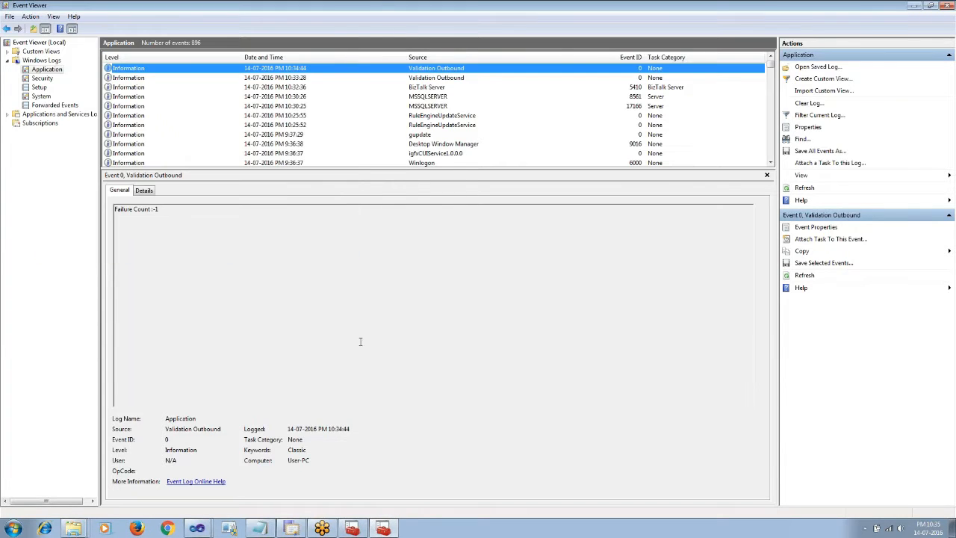
- Check the StatusXPath vocabulary definition in Business Rule Composer, and switch to the BizTalkDJ.BasicConcepts solution in Visual Studio
left_click(290, 527)
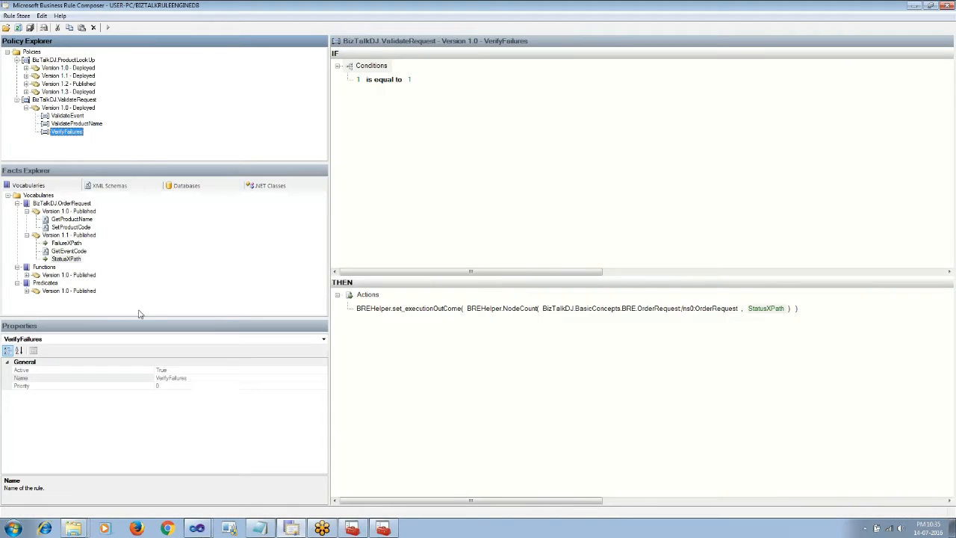
left_click(71, 258)
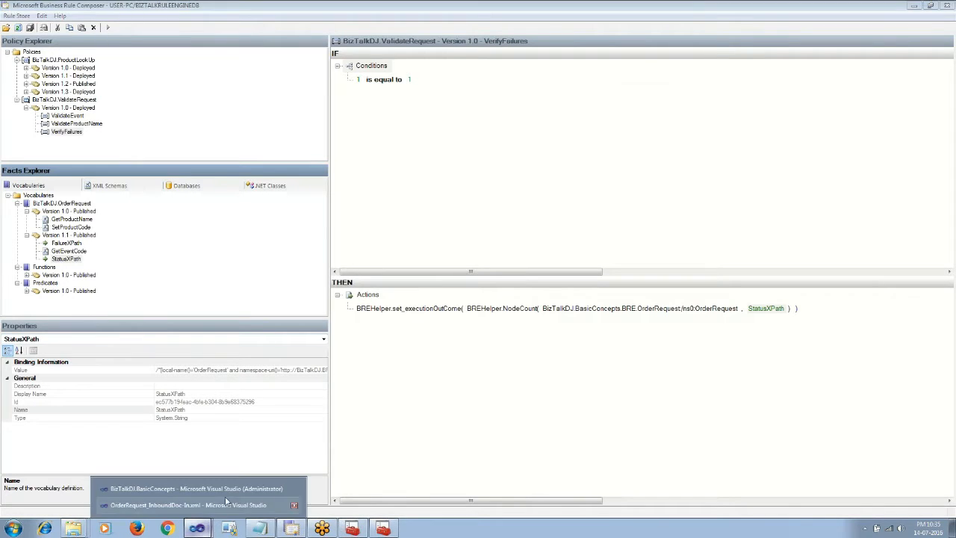
left_click(230, 490)
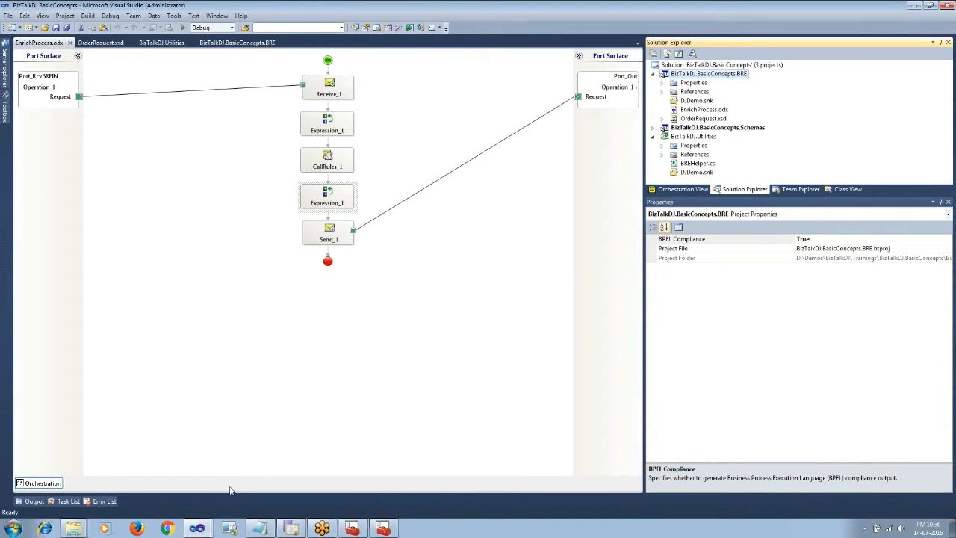